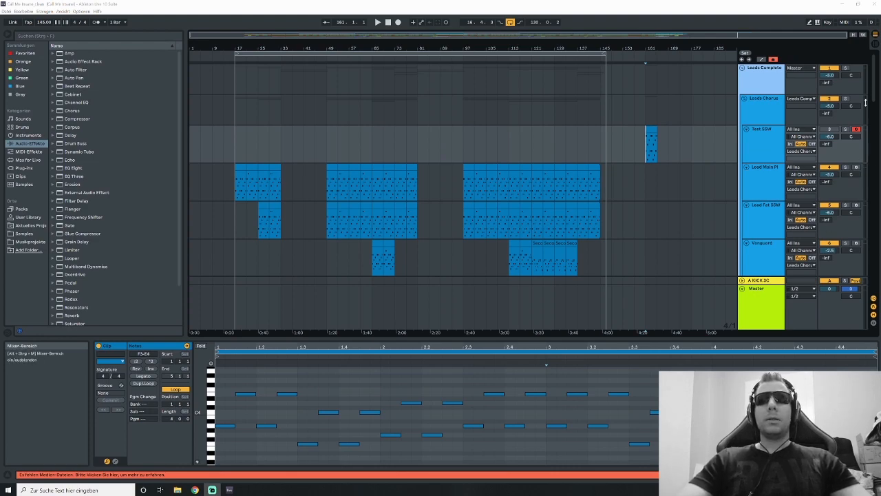
pyautogui.scroll(-1, 875, 90)
pyautogui.scroll(1, 875, 89)
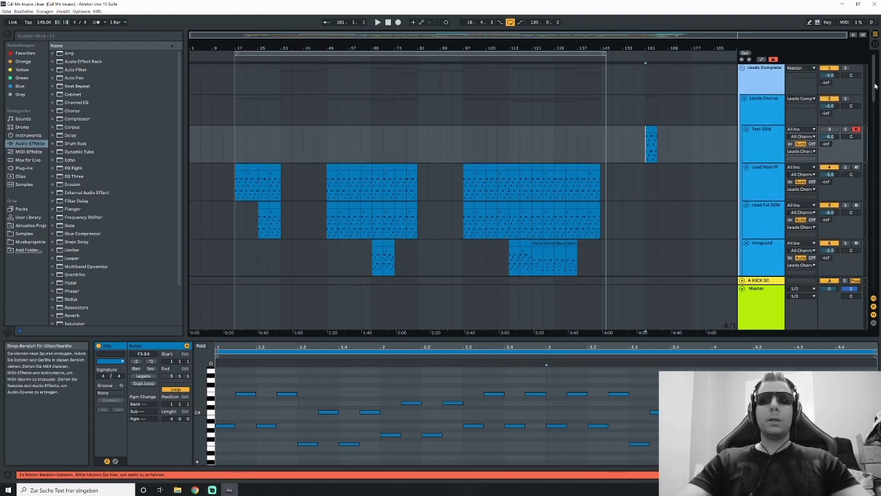
pyautogui.moveTo(875, 88); pyautogui.dragTo(875, 87)
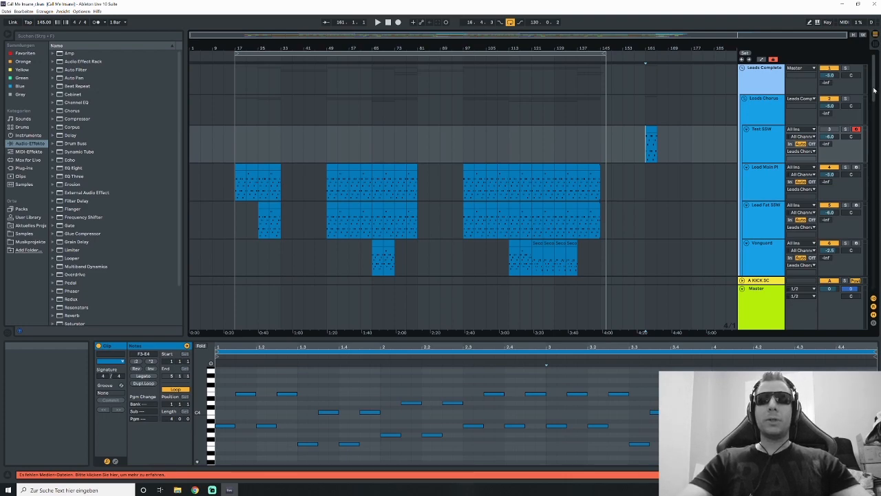
pyautogui.moveTo(875, 90); pyautogui.dragTo(875, 113)
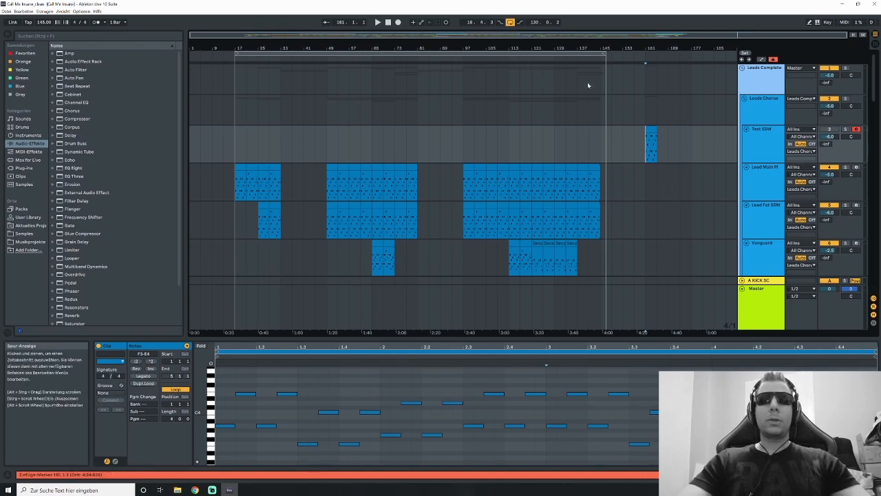
# - Go through the Test SSW, Lead Main, Lead Fat SSW and Vanguard tracks one after another in the arrangement
pyautogui.click(759, 131)
pyautogui.click(769, 181)
pyautogui.click(769, 218)
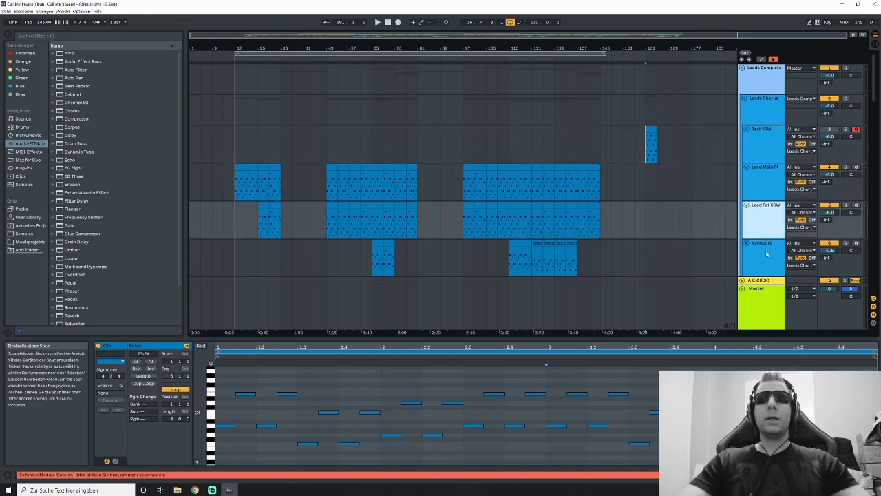
pyautogui.click(767, 254)
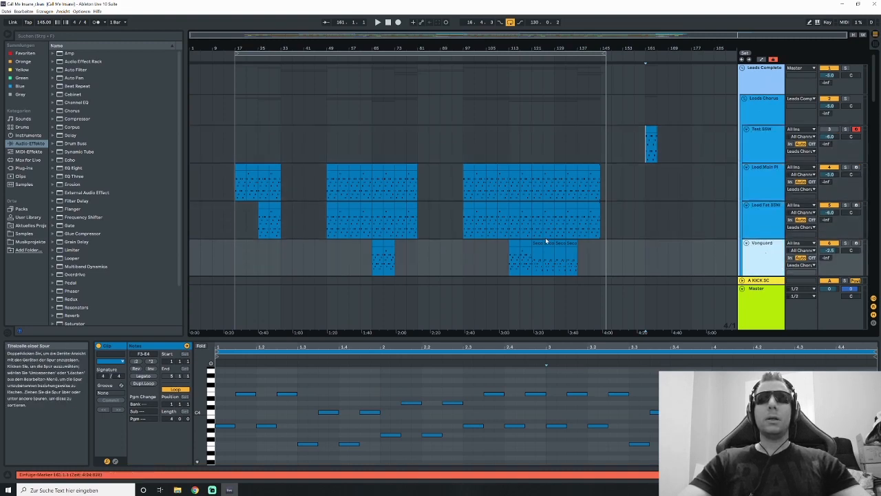
pyautogui.click(772, 219)
pyautogui.click(780, 174)
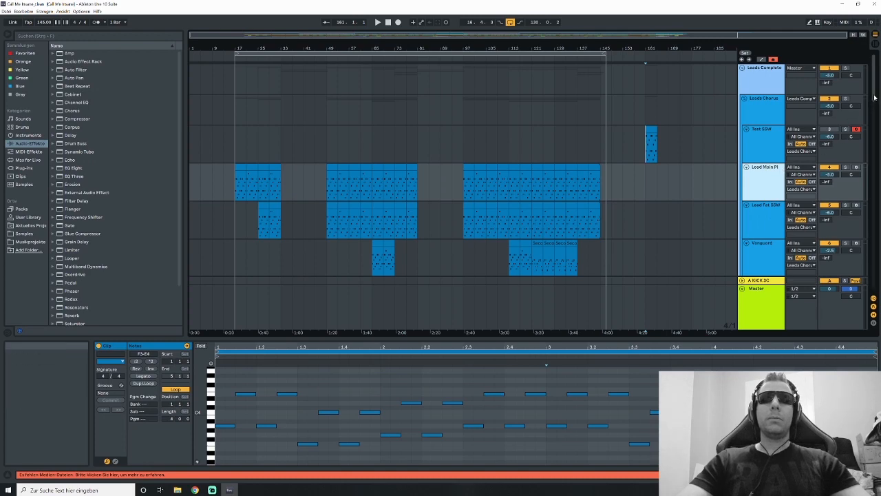
pyautogui.click(764, 152)
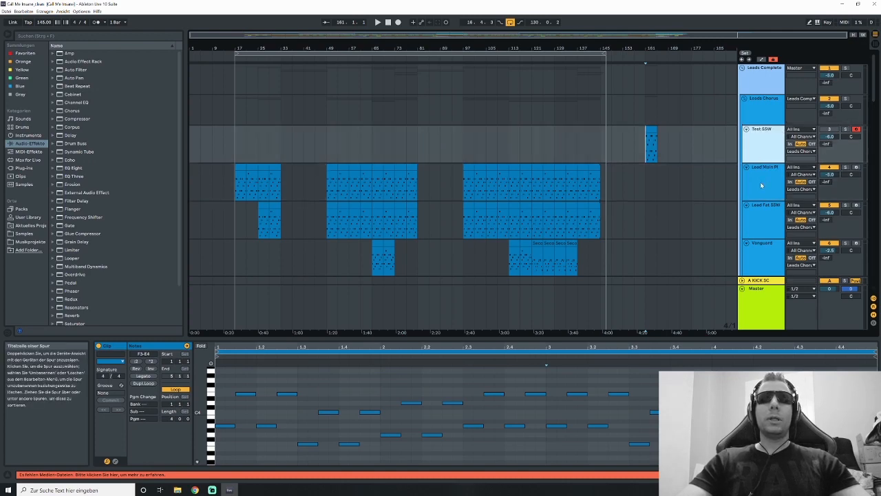
pyautogui.click(762, 186)
pyautogui.click(767, 223)
pyautogui.click(769, 255)
pyautogui.moveTo(876, 88)
pyautogui.mouseDown()
pyautogui.moveTo(877, 138)
pyautogui.moveTo(876, 86)
pyautogui.mouseUp()
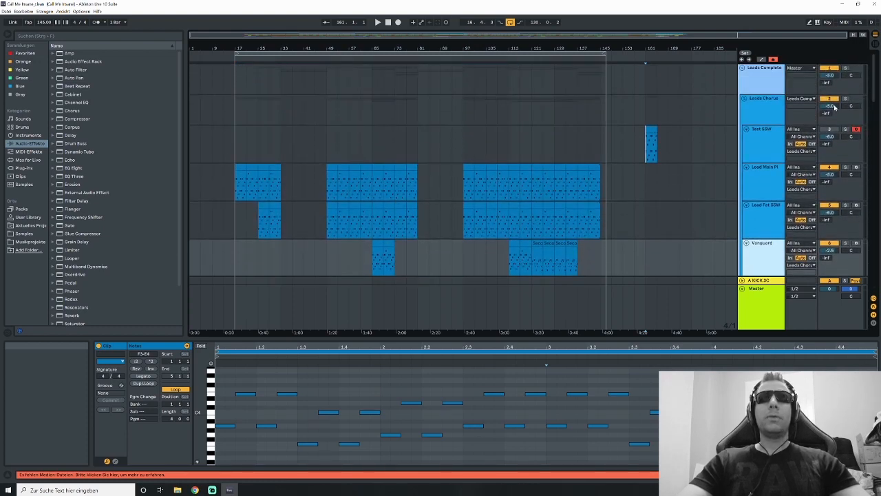
# - Review the Leads Chorus group track together with the four lead tracks it contains
pyautogui.click(757, 102)
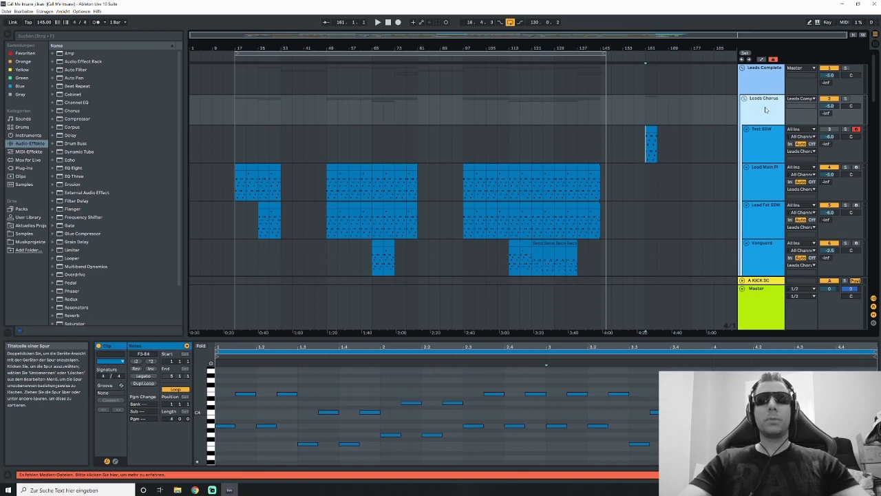
pyautogui.click(762, 146)
pyautogui.click(767, 186)
pyautogui.click(767, 225)
pyautogui.click(764, 256)
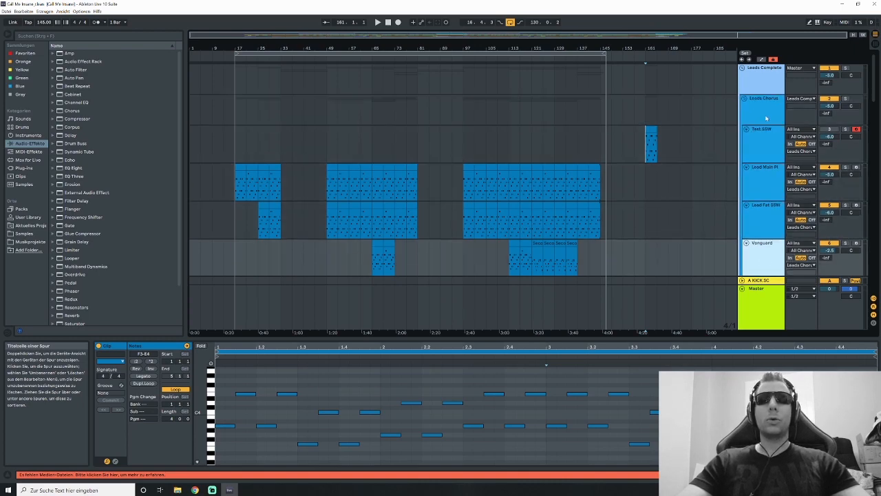
pyautogui.click(756, 102)
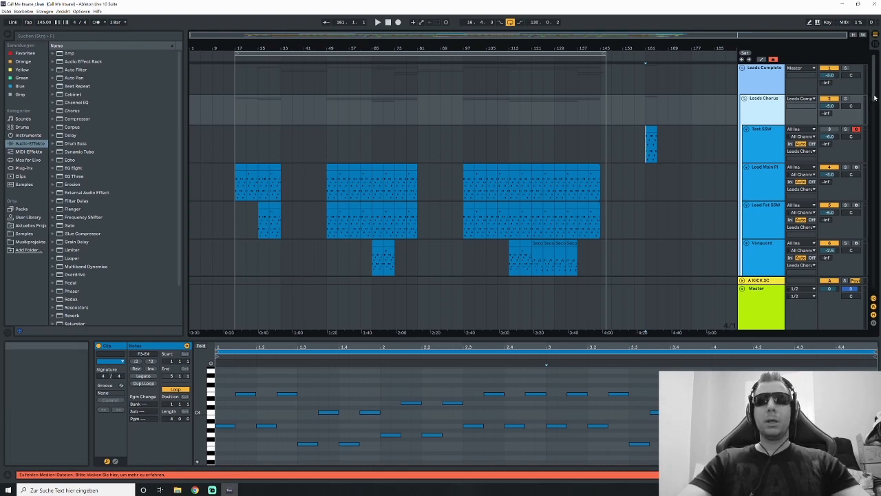
# - Examine the chorus Lead Main clips across the song, from bar 17 to their end at bar 145
pyautogui.scroll(-1, 873, 102)
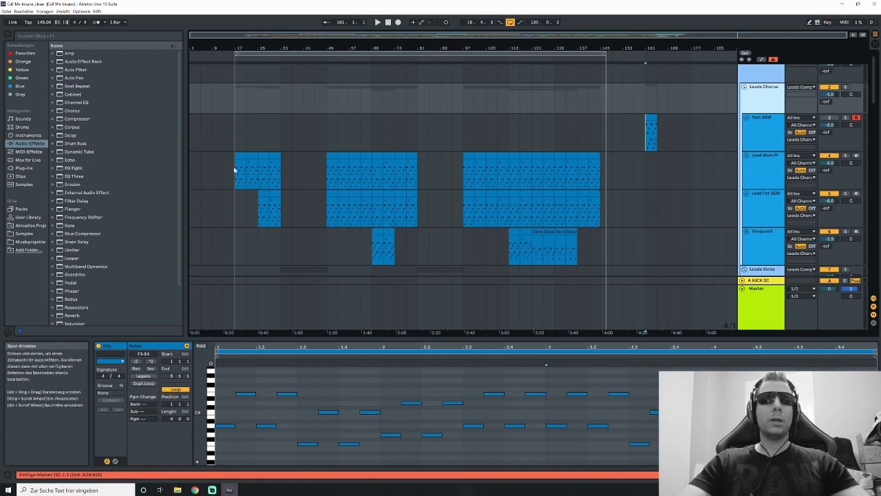
pyautogui.click(236, 168)
pyautogui.click(566, 174)
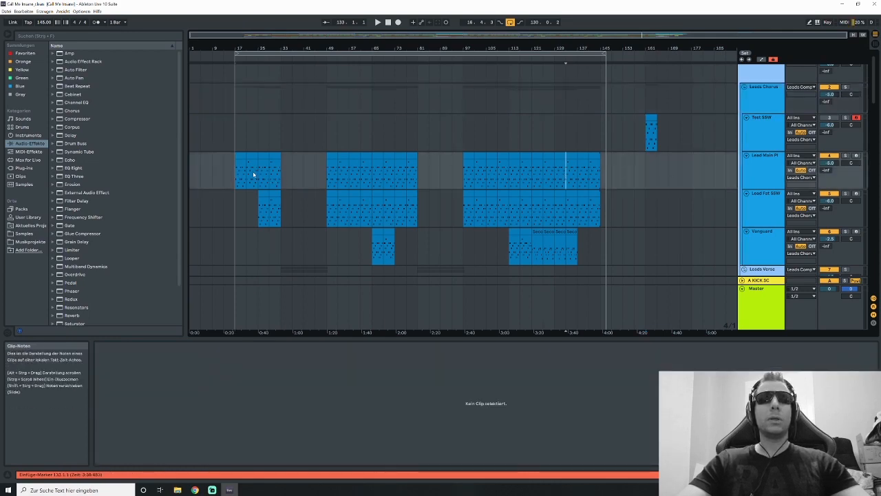
pyautogui.moveTo(234, 167); pyautogui.dragTo(607, 177)
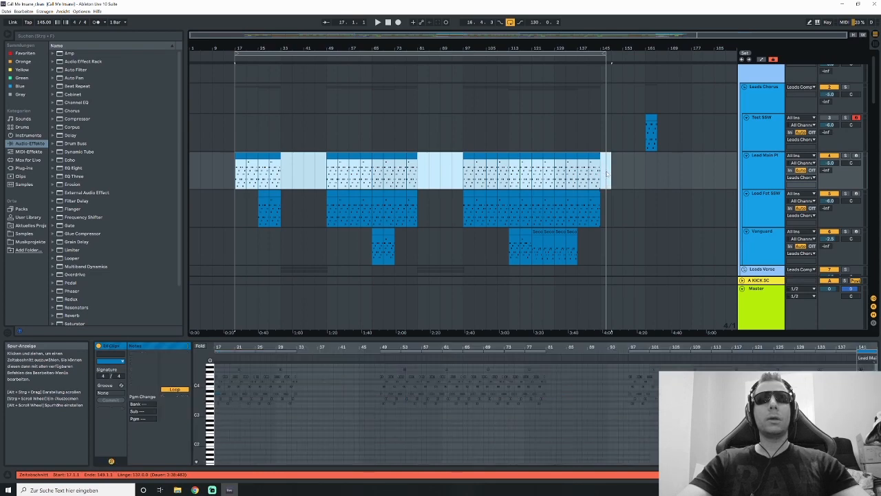
pyautogui.click(324, 169)
pyautogui.click(232, 178)
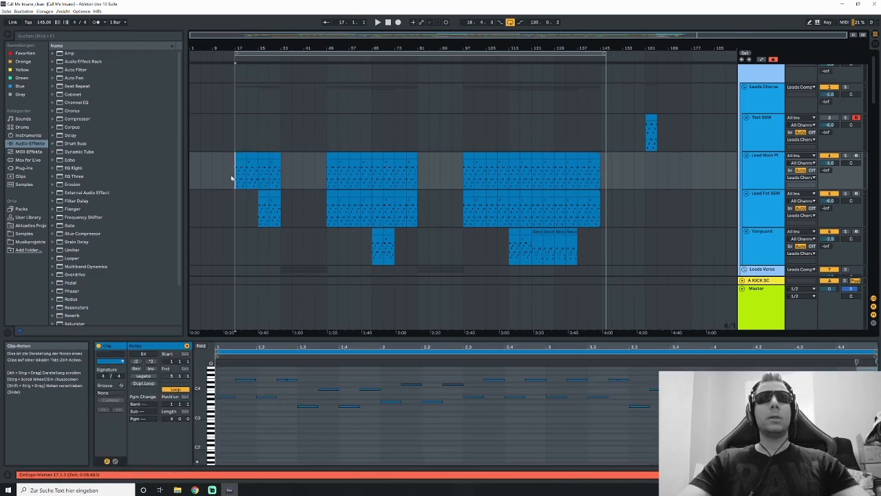
pyautogui.click(599, 167)
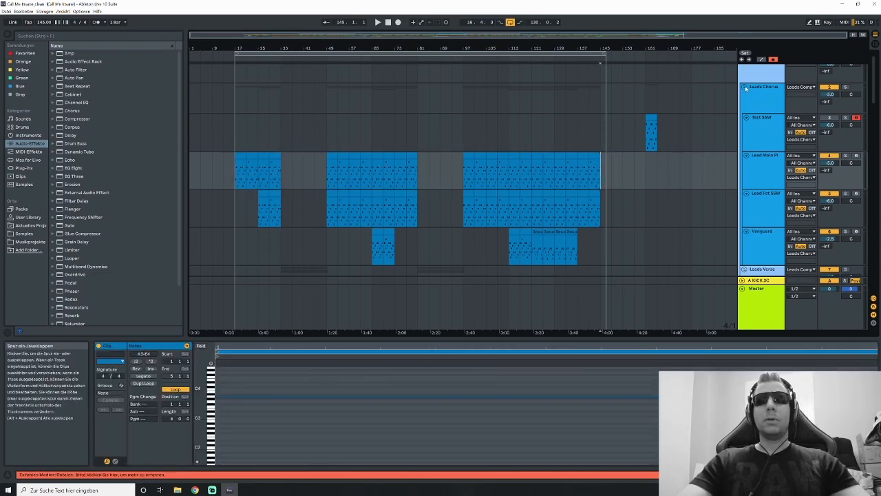
# - Review the Leads Verse group, then mark both clip sections of the Leads Bridge group
pyautogui.scroll(-5, 801, 107)
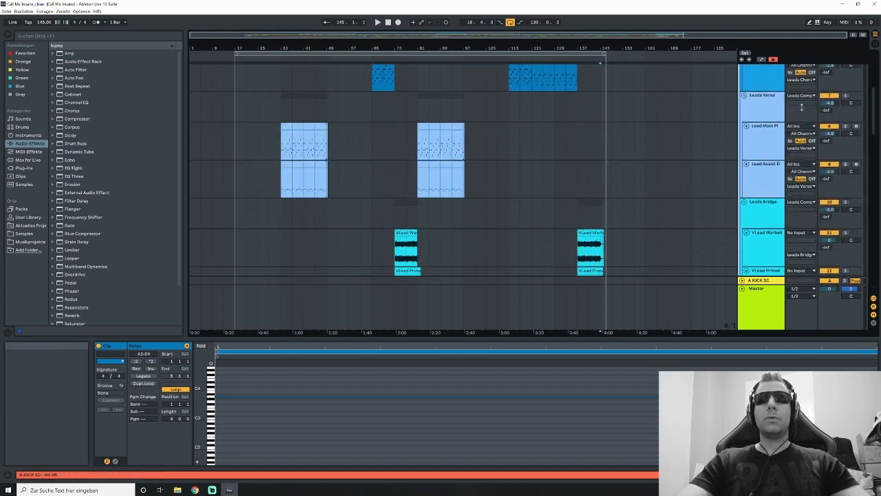
pyautogui.click(801, 107)
pyautogui.click(280, 146)
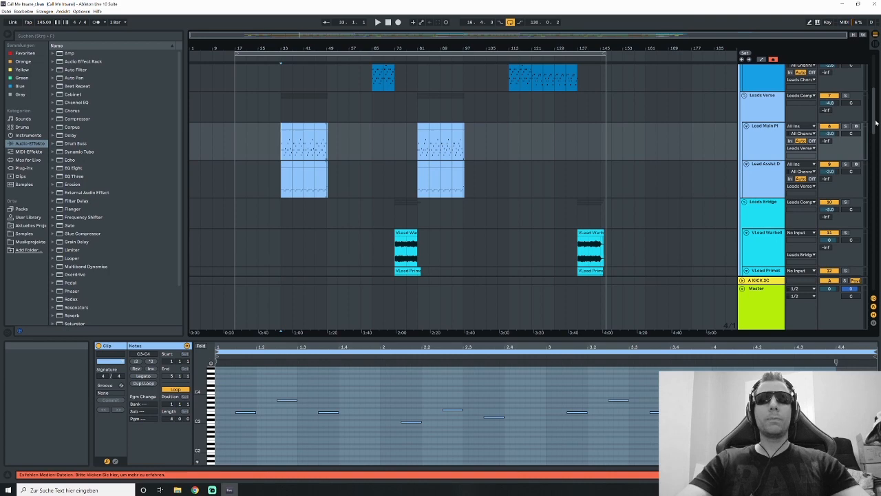
pyautogui.moveTo(876, 122); pyautogui.dragTo(877, 142)
pyautogui.click(802, 111)
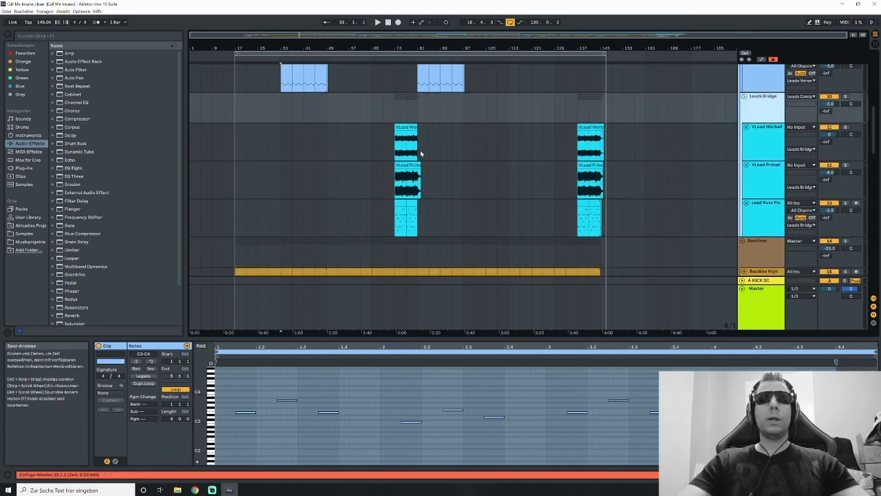
pyautogui.moveTo(396, 97); pyautogui.dragTo(423, 203)
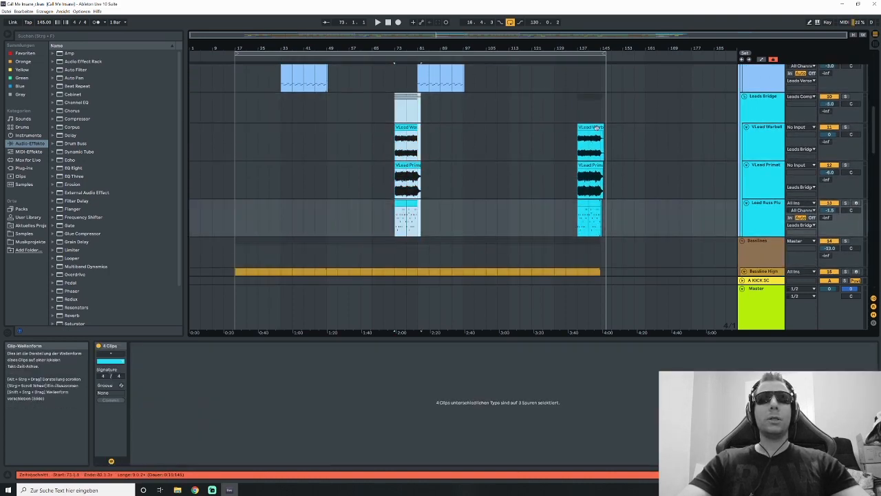
pyautogui.moveTo(583, 122); pyautogui.dragTo(621, 205)
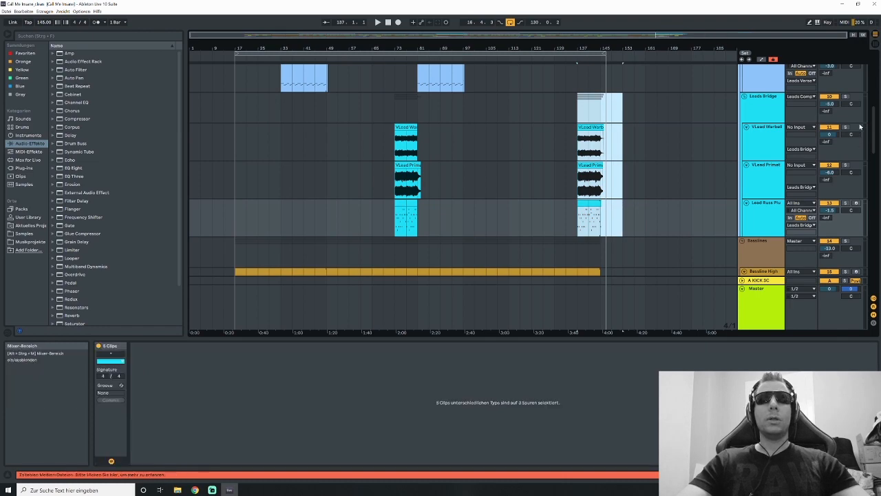
# - Select the Basslines group and review its high, mid and audio bass tracks
pyautogui.moveTo(875, 125); pyautogui.dragTo(874, 143)
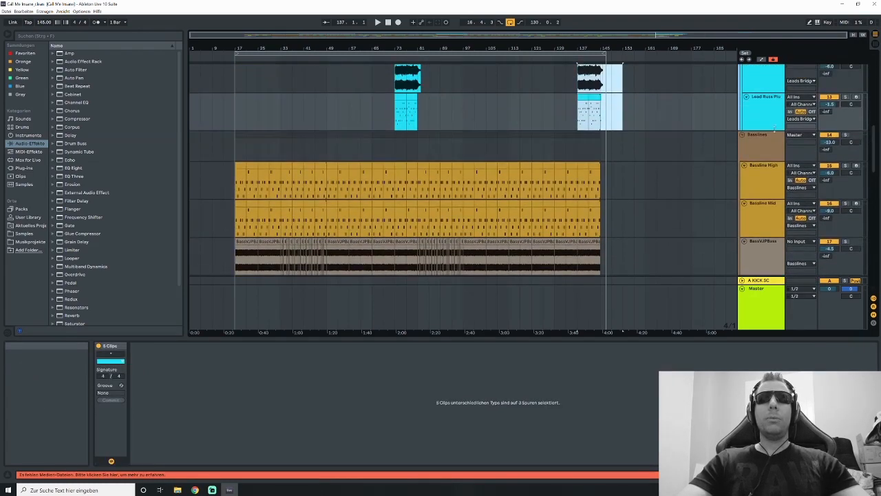
pyautogui.click(778, 148)
pyautogui.scroll(-2, 730, 147)
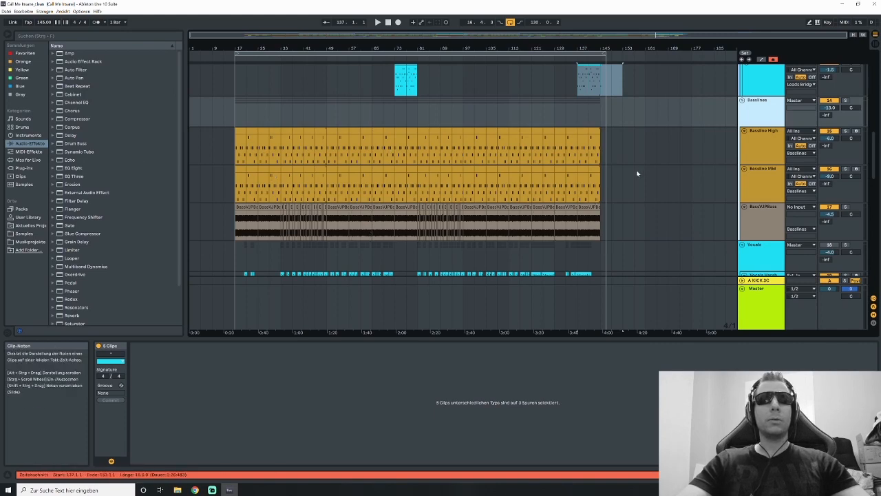
# - Select the Vocals group and review the clips of its Vocals Harsh and Vocals Mid tracks
pyautogui.moveTo(875, 172); pyautogui.dragTo(875, 196)
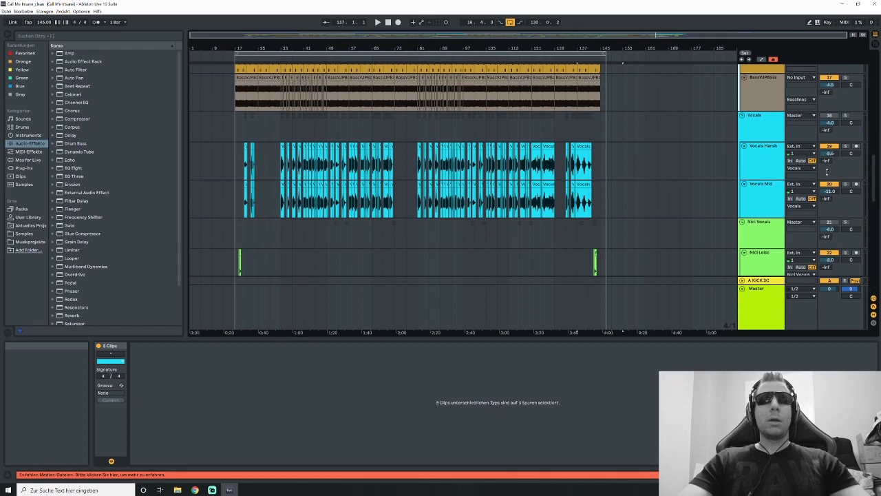
pyautogui.click(756, 125)
pyautogui.scroll(-3, 691, 154)
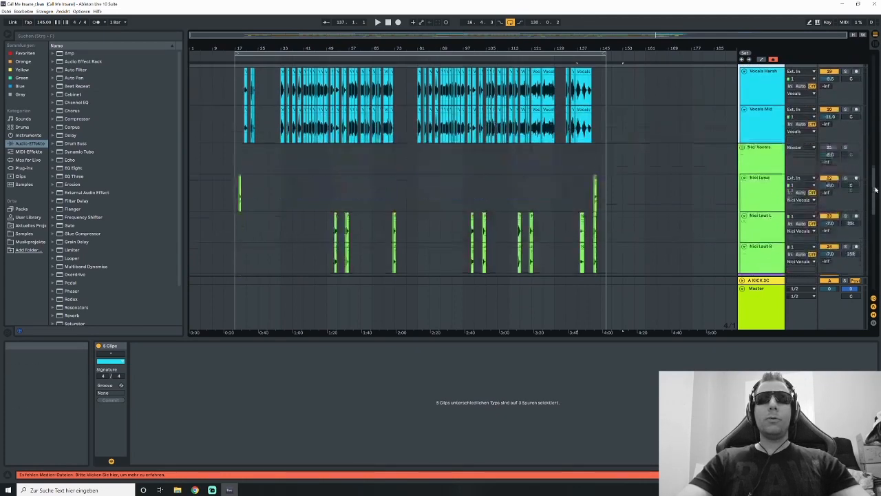
pyautogui.scroll(2, 690, 154)
pyautogui.click(622, 151)
pyautogui.click(615, 171)
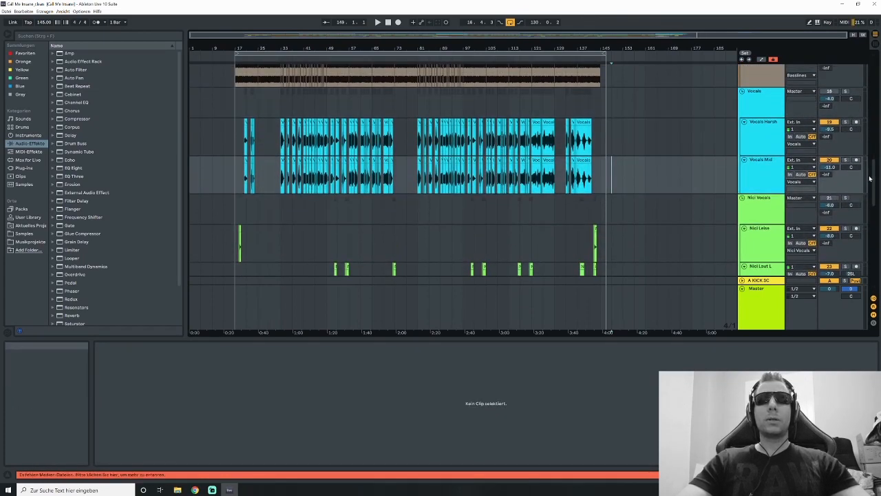
# - Select the green vocal group below the main Vocals and review its three tracks
pyautogui.moveTo(874, 178); pyautogui.dragTo(873, 180)
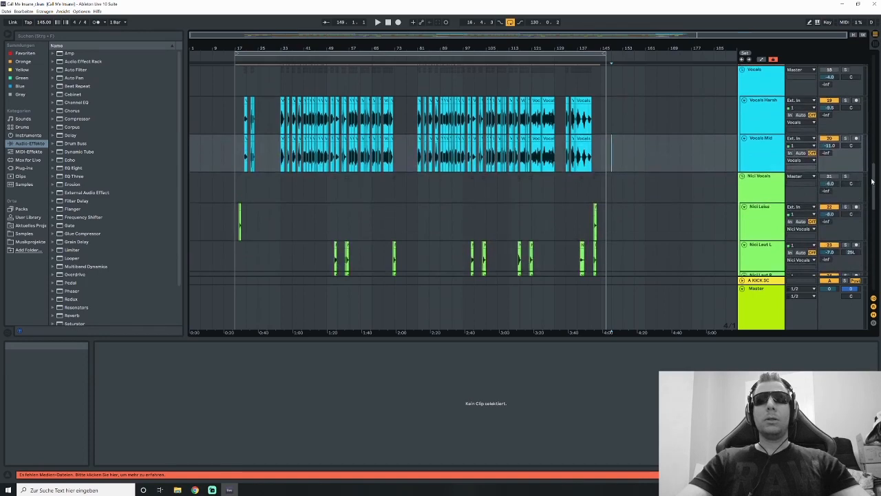
pyautogui.scroll(-1, 771, 186)
pyautogui.click(765, 185)
pyautogui.moveTo(875, 186); pyautogui.dragTo(875, 199)
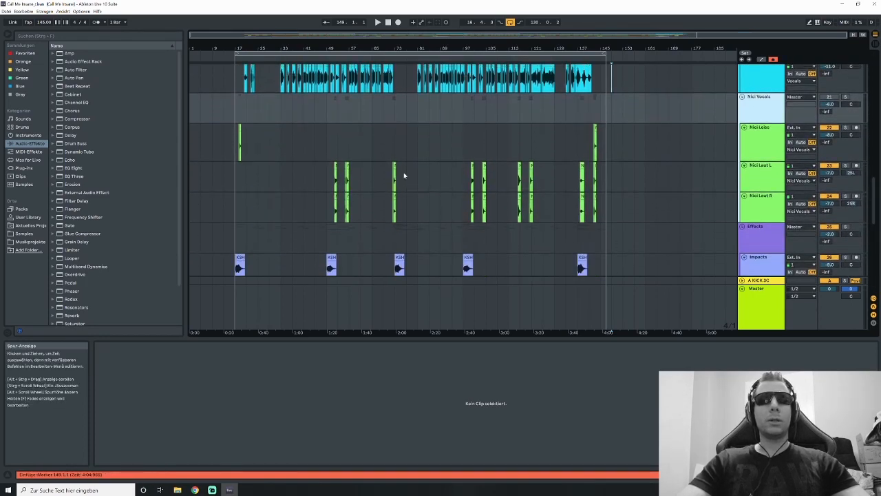
# - Review the Effects group from Impacts to Sweepdown, and the Drums group with its Layer, Kick, Snare and HHats tracks
pyautogui.scroll(-5, 502, 186)
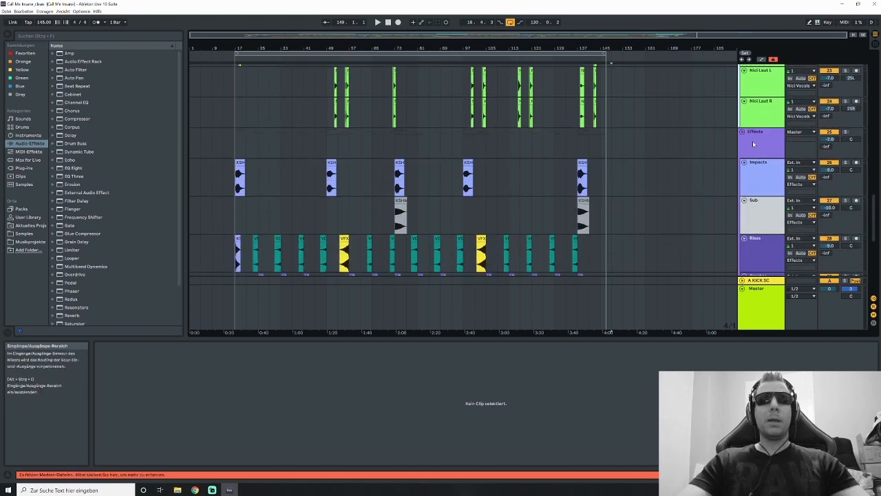
pyautogui.click(754, 143)
pyautogui.moveTo(875, 205); pyautogui.dragTo(876, 219)
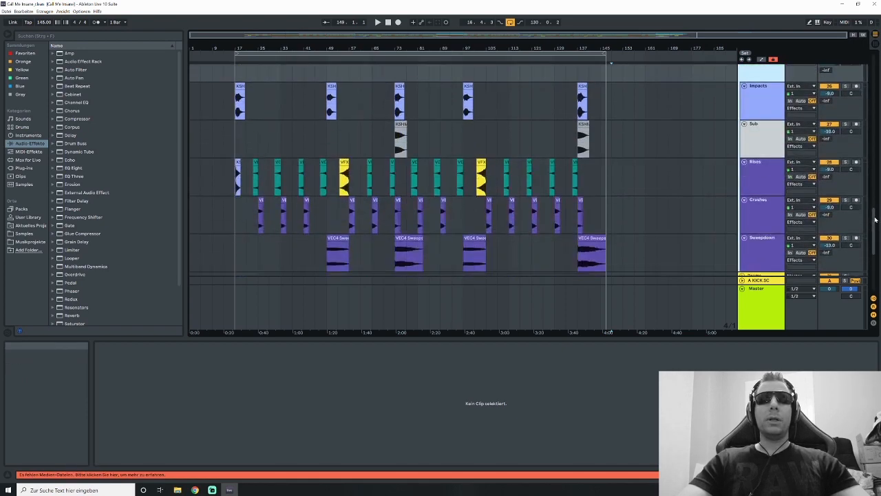
pyautogui.scroll(-3, 375, 123)
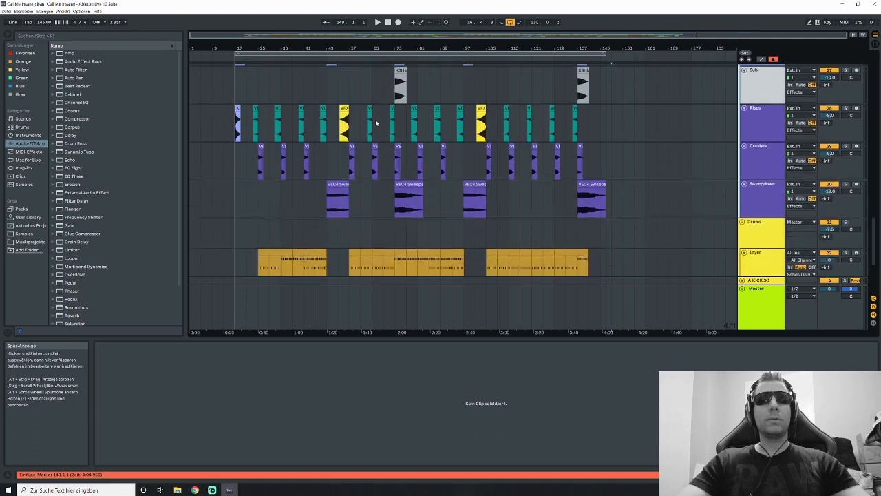
pyautogui.scroll(-7, 799, 191)
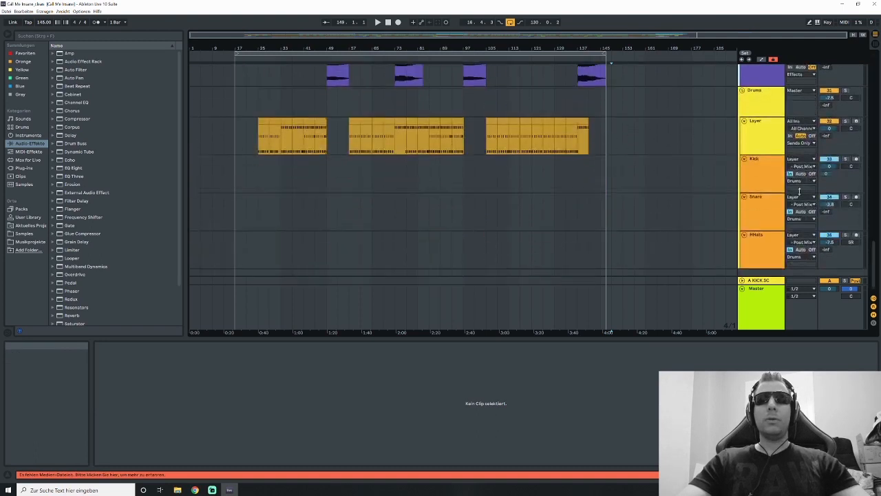
pyautogui.click(759, 97)
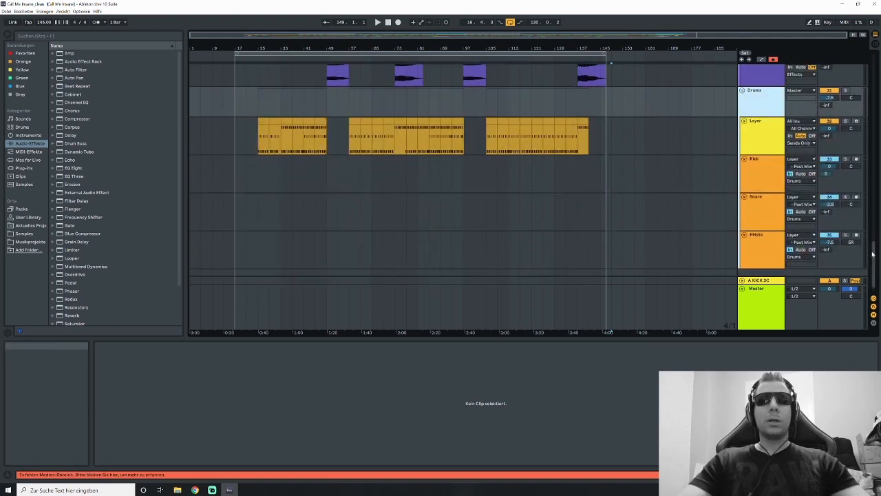
# - Return to the Leads Chorus tracks and open the Test SSW clip at bar 161
pyautogui.moveTo(873, 257); pyautogui.dragTo(865, 62)
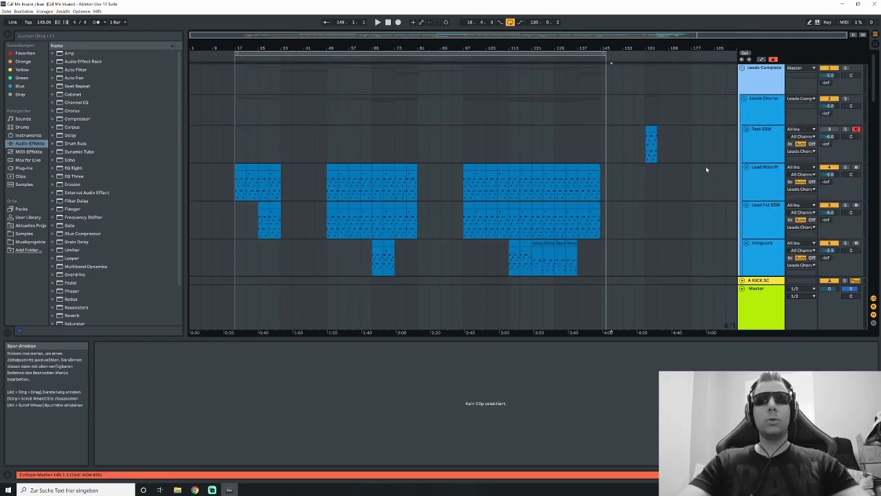
pyautogui.click(651, 145)
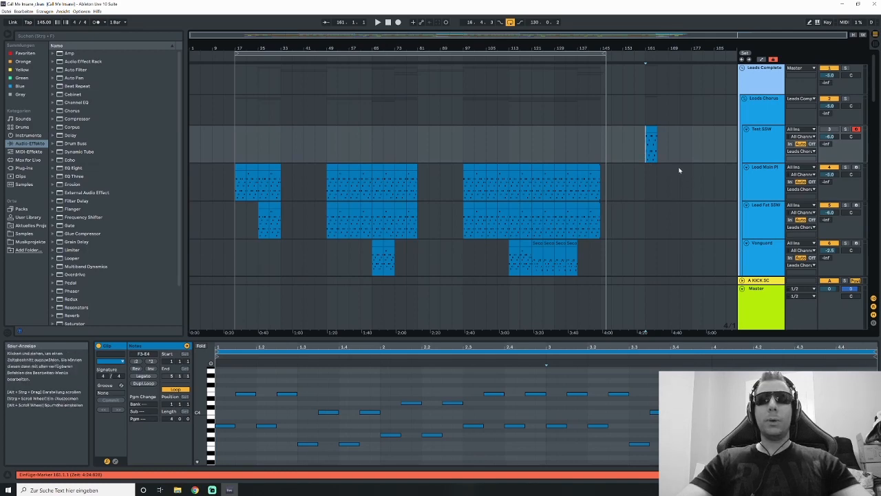
# - Solo the Test SSW track, play its clip at bar 161 and select the clip
pyautogui.click(846, 130)
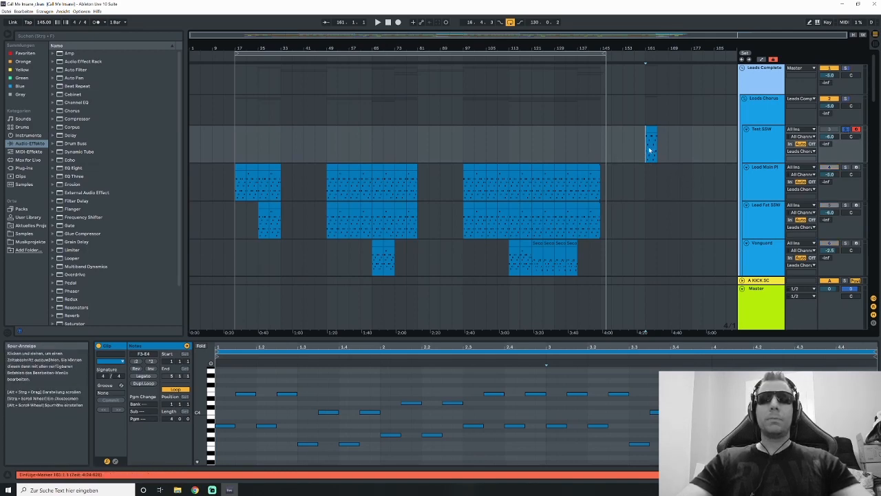
pyautogui.press('space')
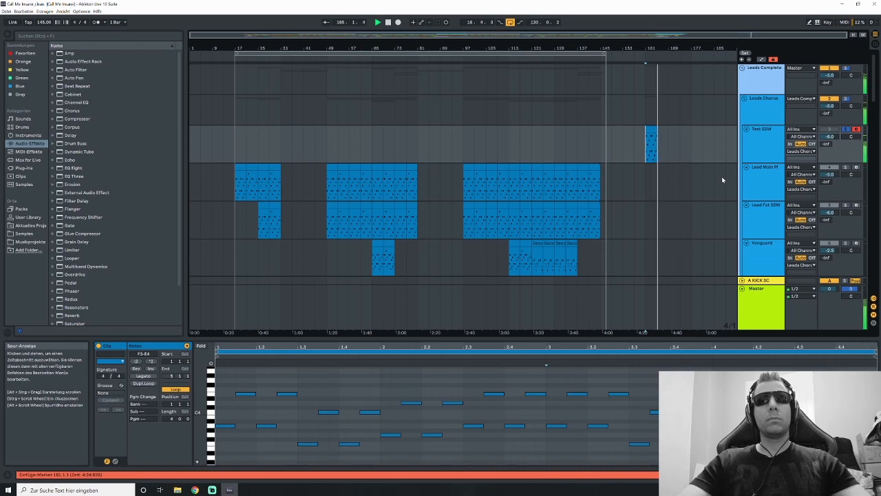
pyautogui.click(651, 130)
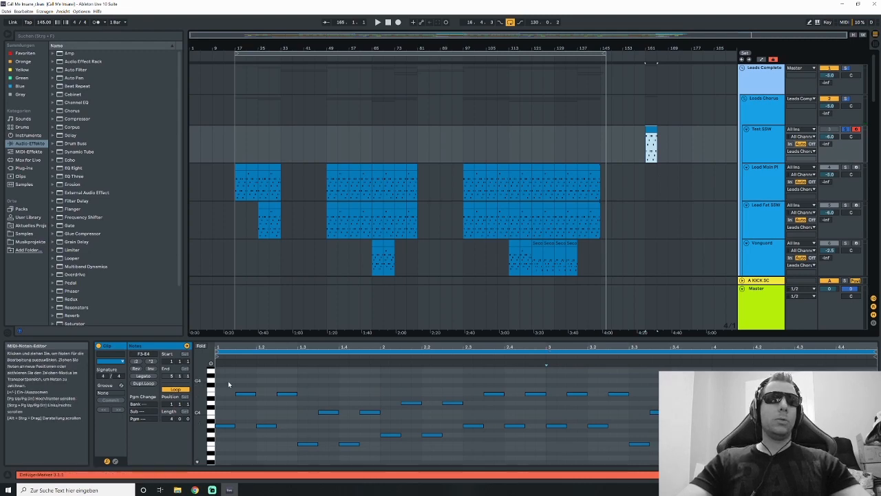
# - Examine the notes of the Test SSW clip at bar 161, from the whole pattern to the individual notes of its first bar
pyautogui.moveTo(229, 383); pyautogui.dragTo(861, 463)
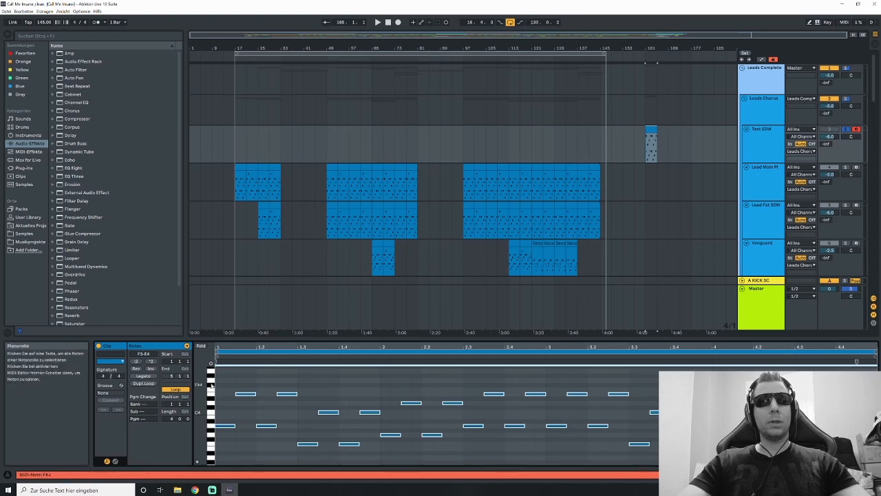
pyautogui.click(225, 426)
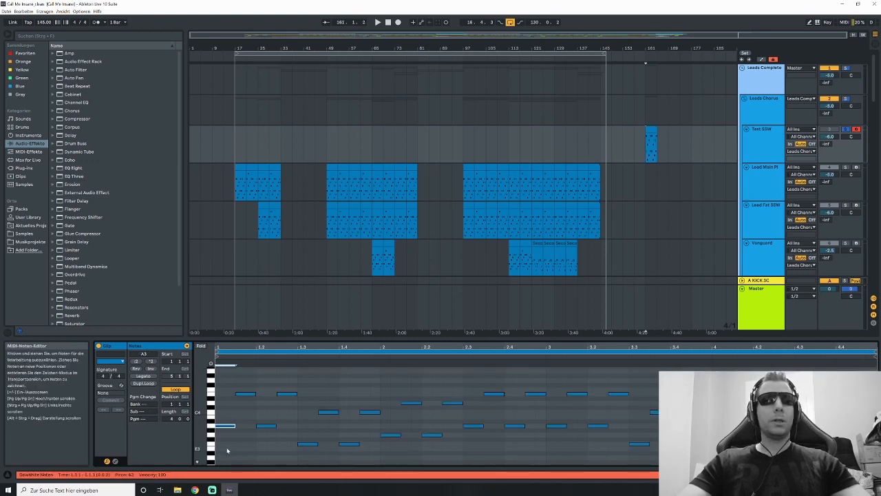
pyautogui.click(246, 393)
pyautogui.click(267, 425)
pyautogui.click(287, 394)
pyautogui.click(308, 444)
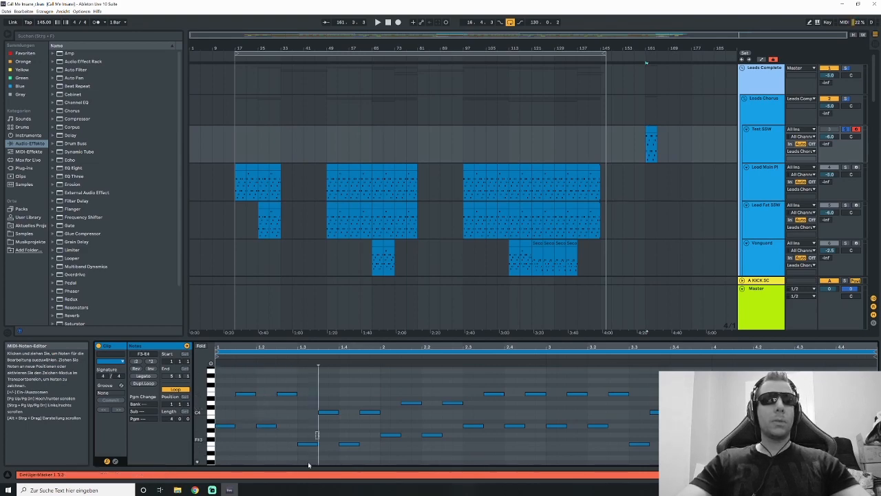
pyautogui.click(328, 413)
pyautogui.click(261, 384)
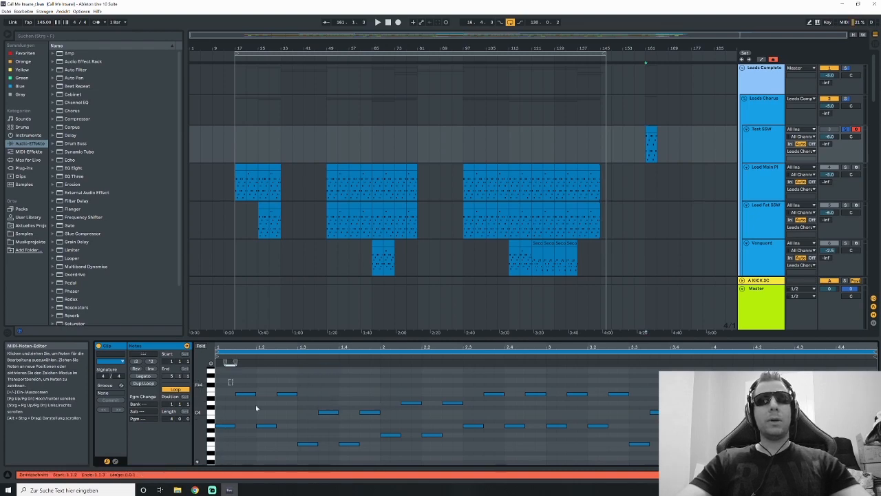
pyautogui.hotkey('ctrl', 'a')
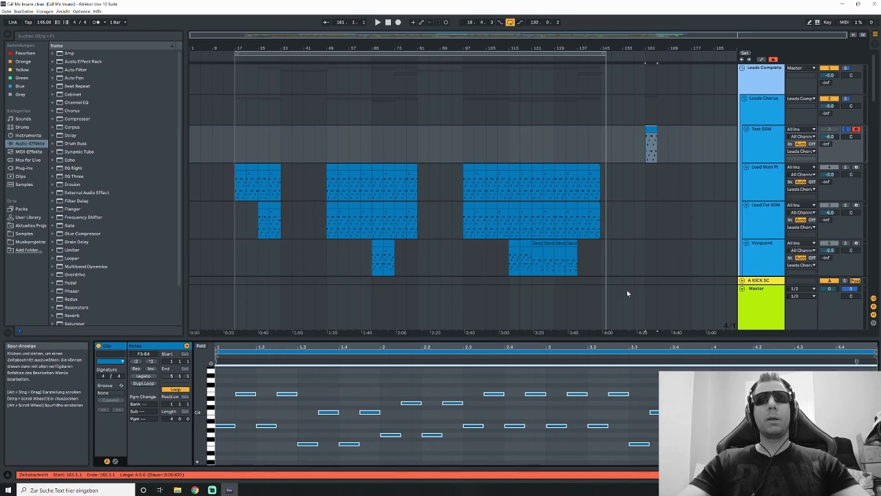
pyautogui.click(648, 157)
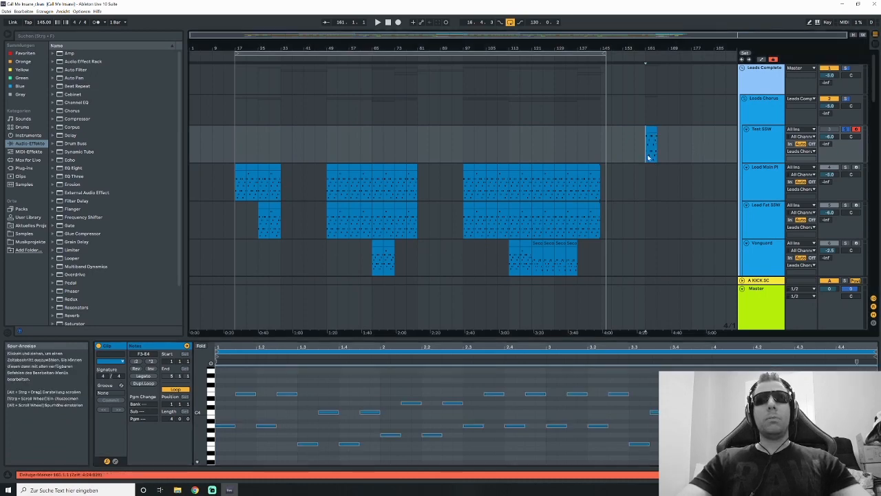
pyautogui.click(653, 126)
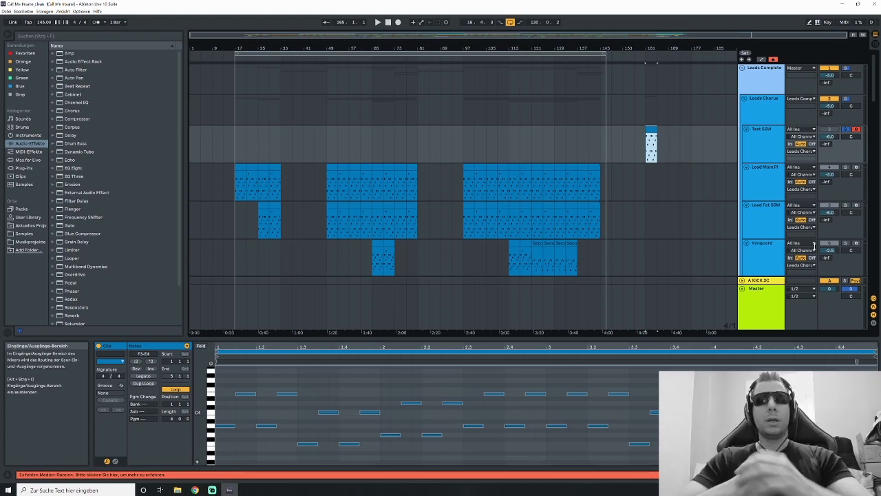
pyautogui.click(648, 142)
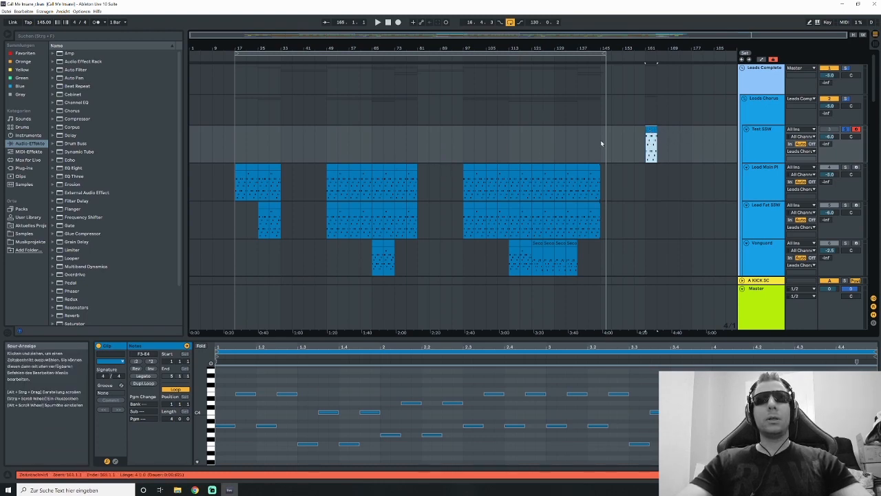
# - Copy the Lead Main Pluck clip at bar 57 to bar 169 of the Test SSW track
pyautogui.click(355, 168)
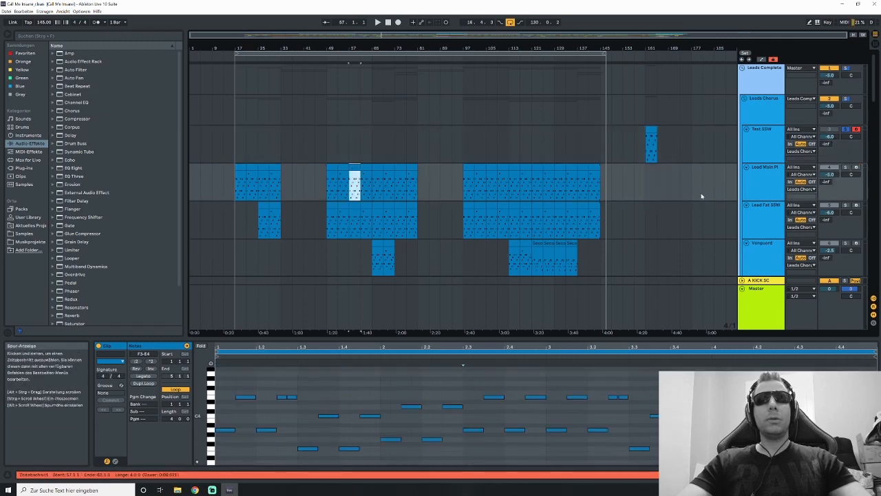
pyautogui.click(676, 153)
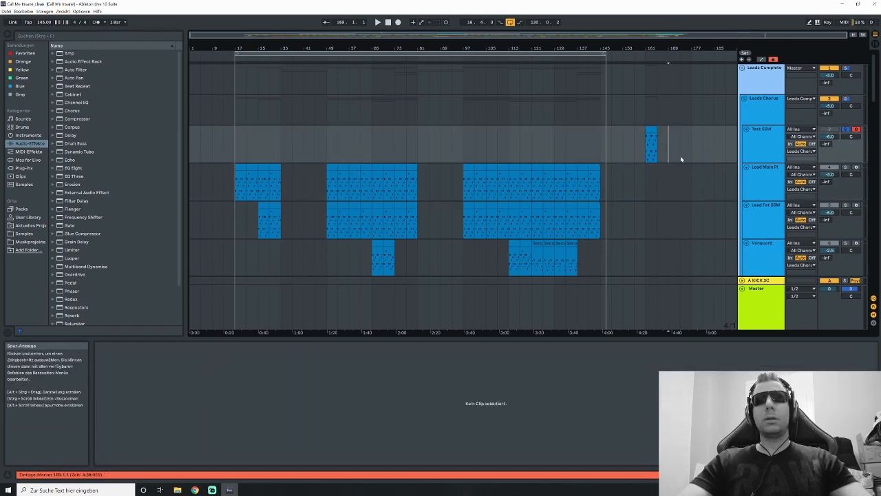
pyautogui.hotkey('ctrl', 'v')
# - Compare the notes of the Test SSW clips at bars 161 and 169, including the doubled E4 notes, and play the clip at bar 169
pyautogui.click(652, 145)
pyautogui.moveTo(241, 375); pyautogui.dragTo(548, 455)
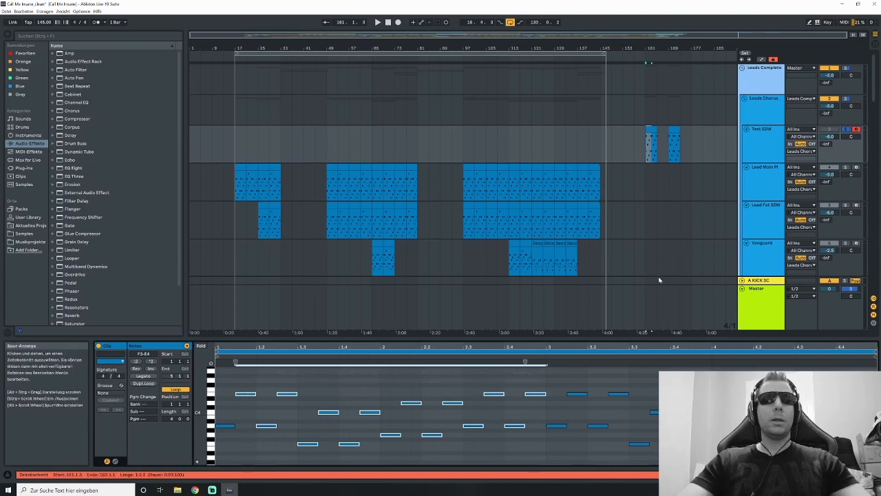
pyautogui.click(674, 144)
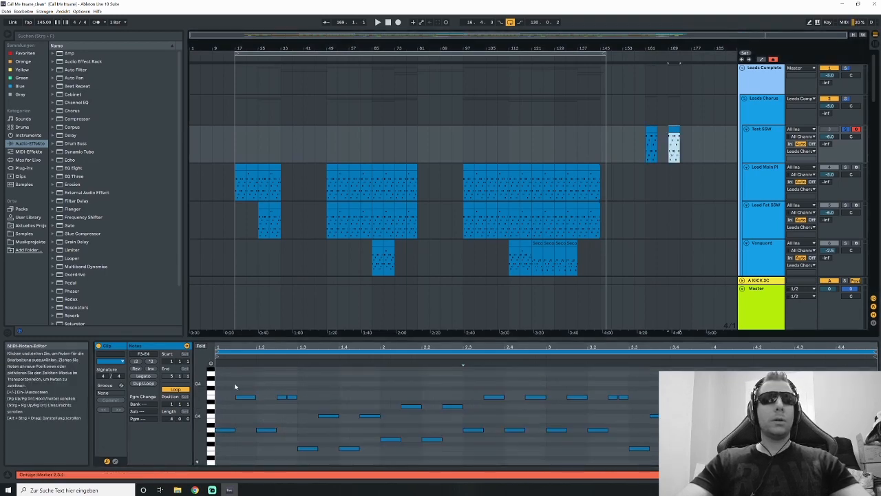
pyautogui.moveTo(300, 382); pyautogui.dragTo(282, 404)
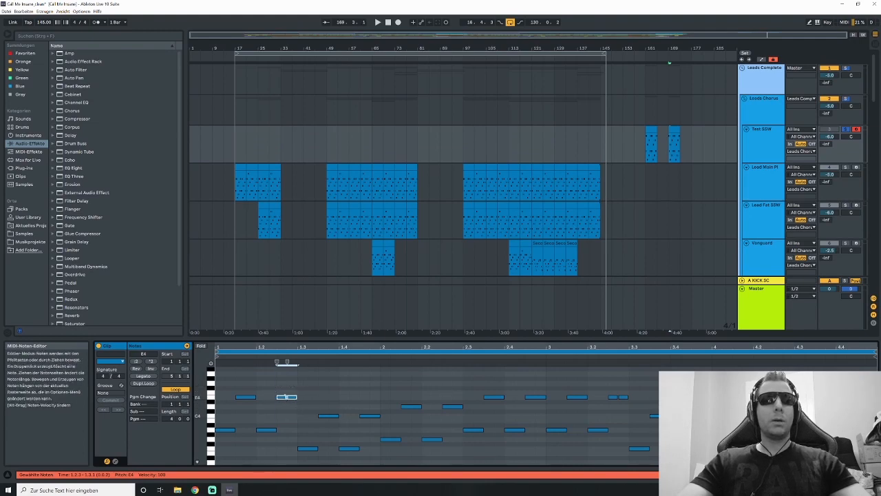
pyautogui.click(671, 153)
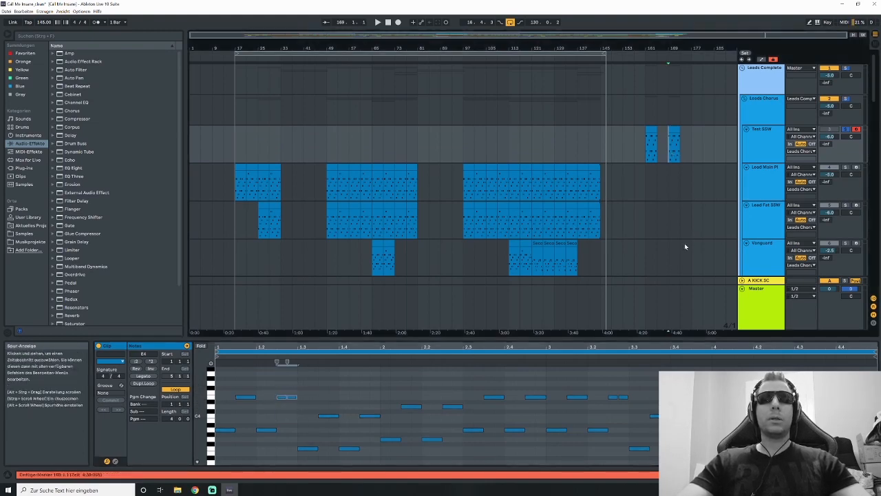
pyautogui.press('space')
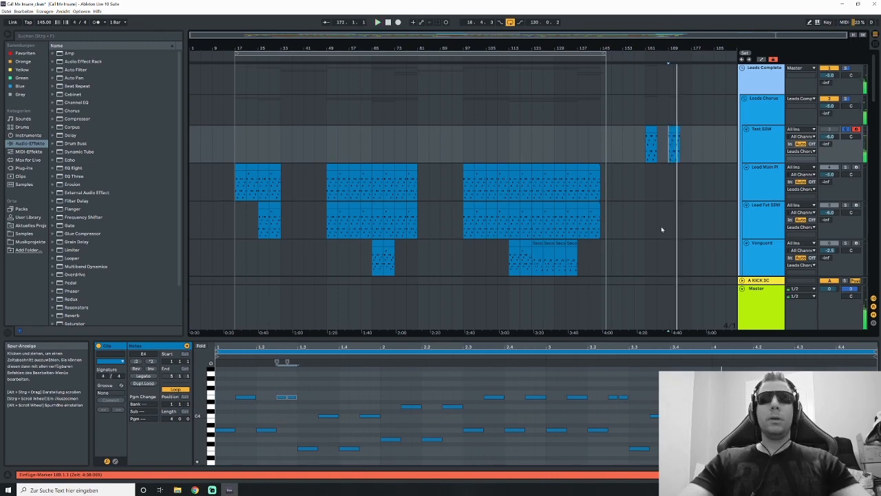
# - Stop playback and copy the Lead Main Pluck clip at bar 61 to bar 173 of the Test SSW track
pyautogui.click(365, 183)
pyautogui.press('space')
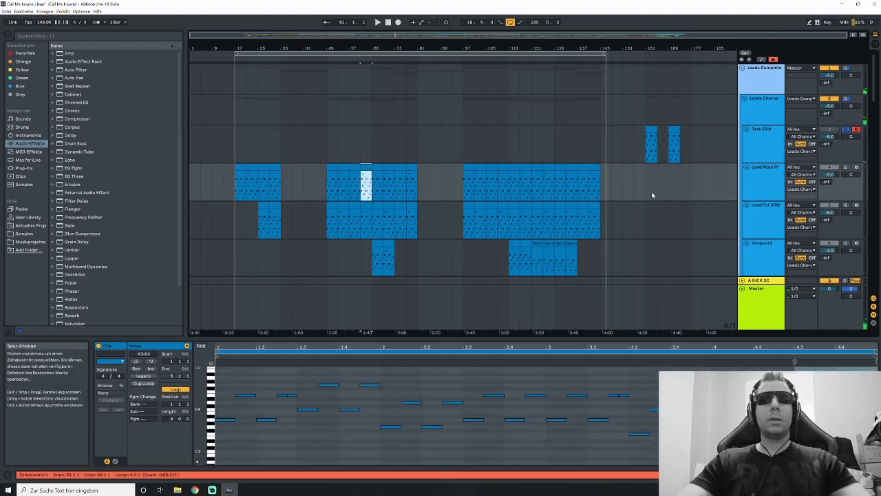
pyautogui.click(680, 148)
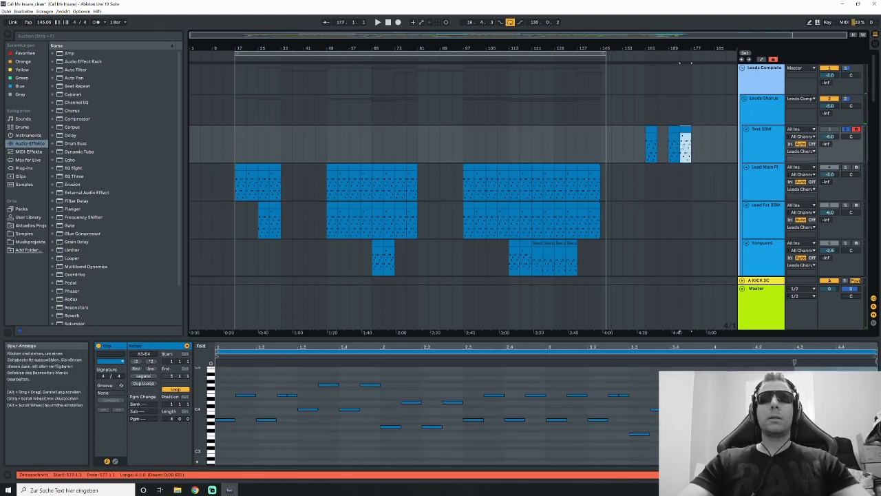
# - Examine the first two bars of notes in the clip at bar 169 and the C4 to G4 notes in the clip at bar 173
pyautogui.click(674, 146)
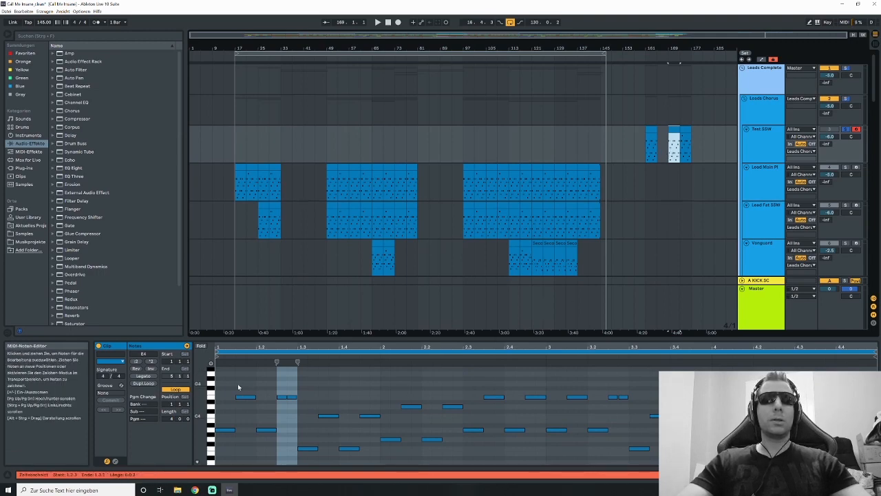
pyautogui.moveTo(238, 387); pyautogui.dragTo(536, 481)
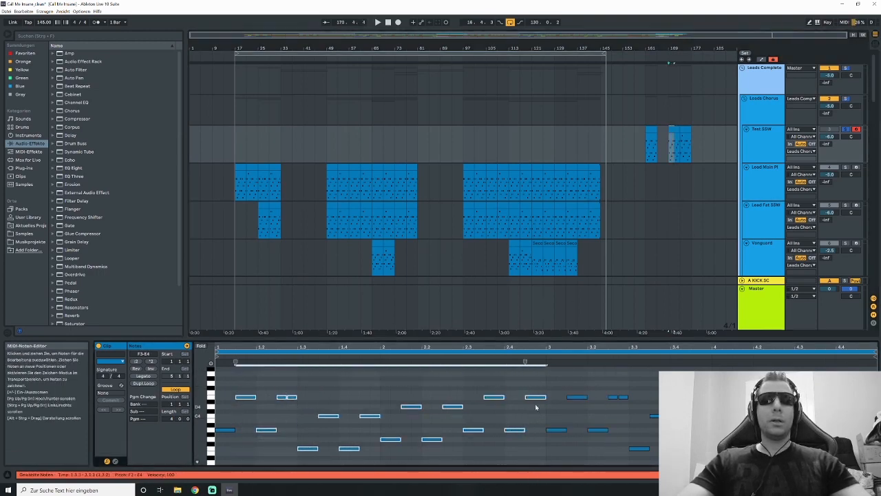
pyautogui.moveTo(538, 378); pyautogui.dragTo(208, 483)
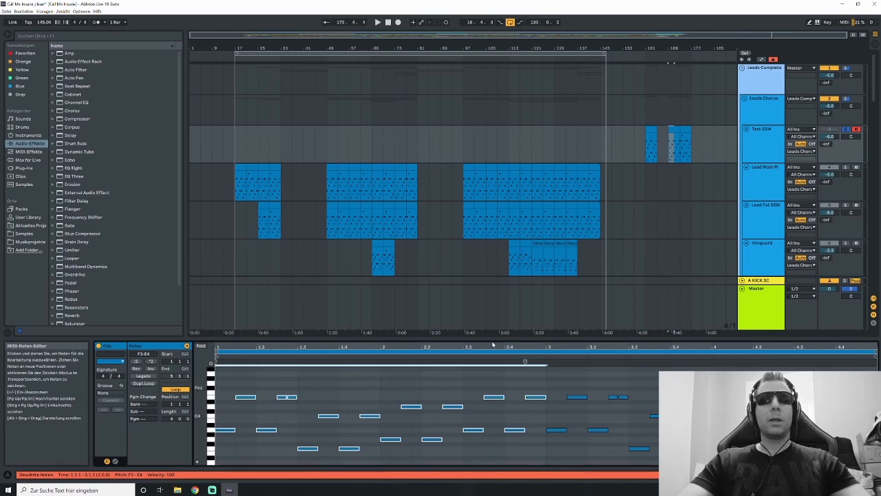
pyautogui.click(682, 144)
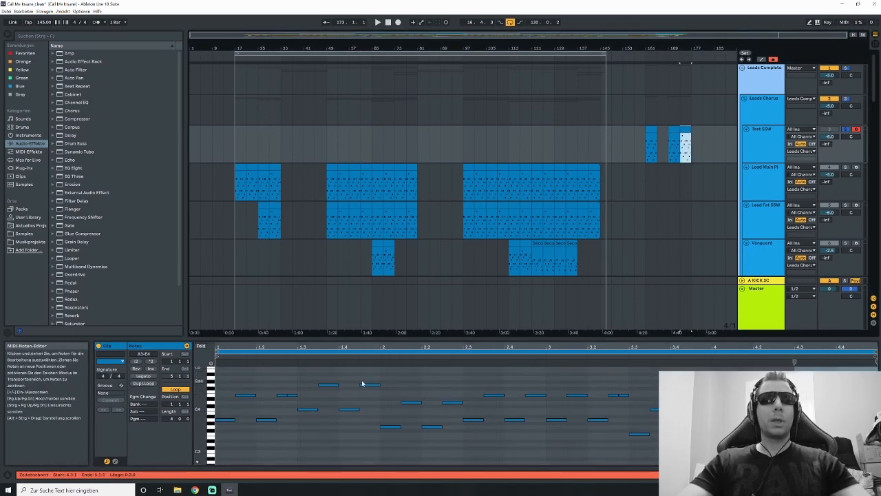
pyautogui.moveTo(305, 373); pyautogui.dragTo(373, 439)
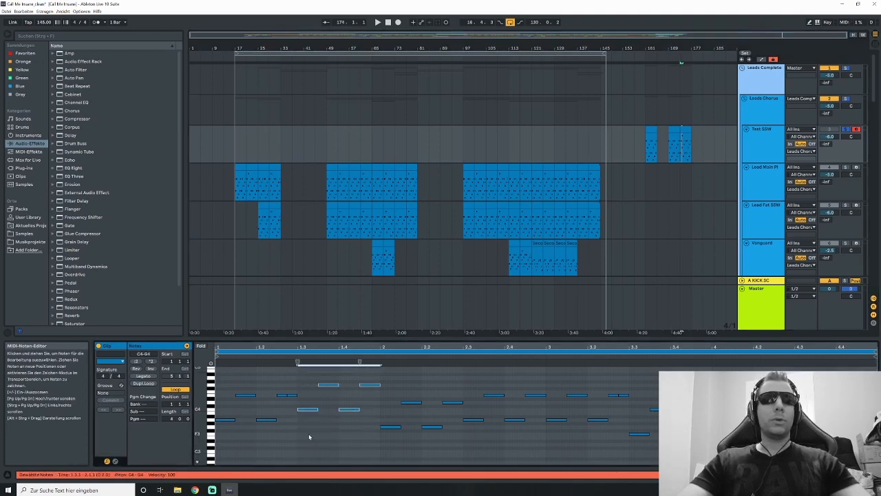
# - Play the Test SSW track from bar 169 and follow the notes of both copied clips, stopping playback after them
pyautogui.click(668, 168)
pyautogui.press('space')
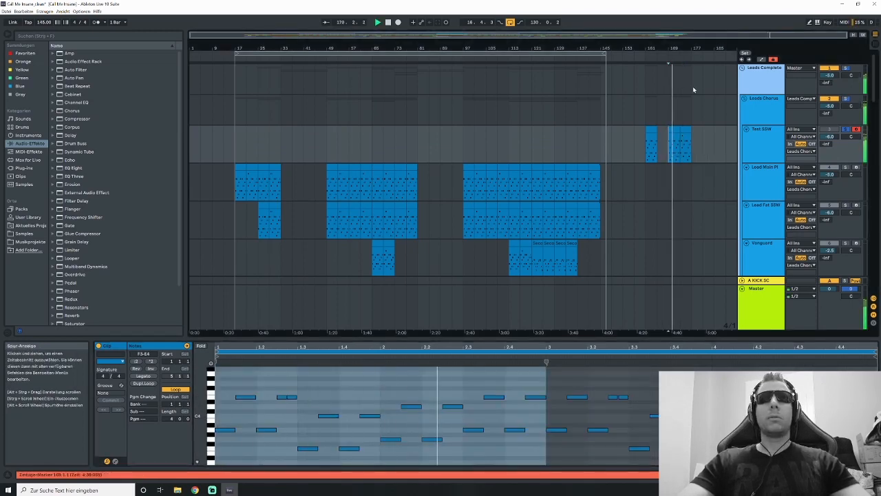
pyautogui.click(676, 130)
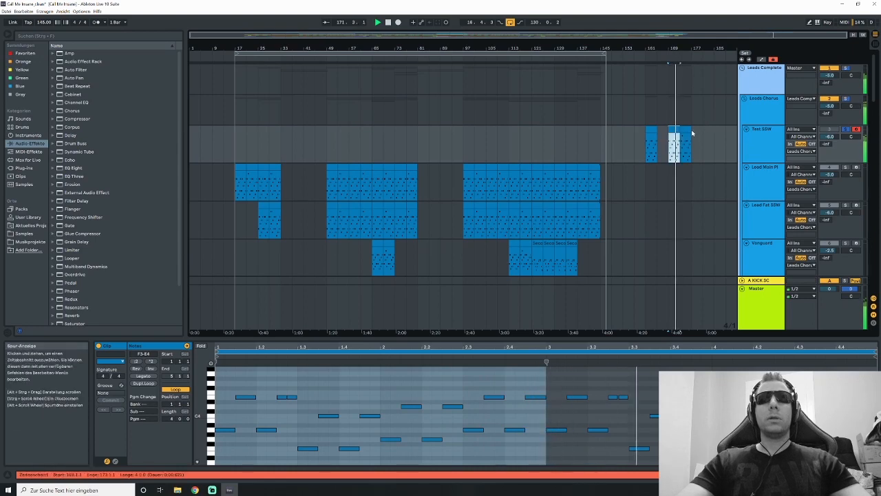
pyautogui.click(686, 130)
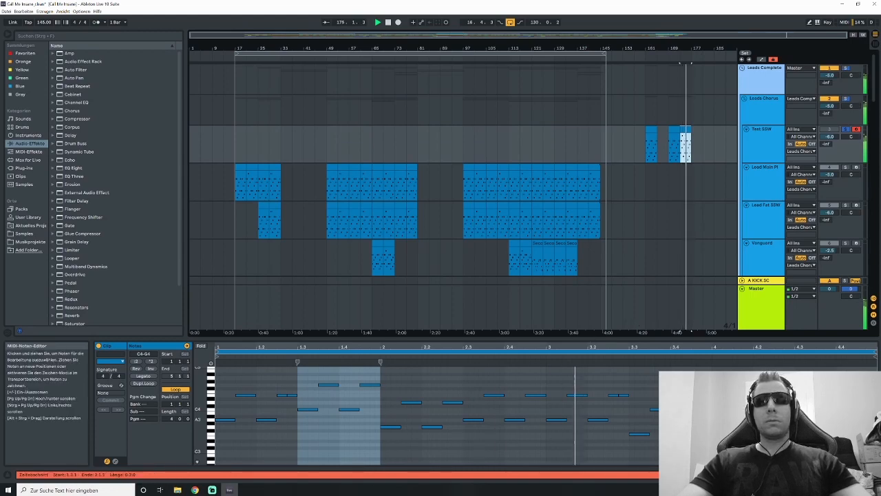
pyautogui.hotkey('ctrl', 'z')
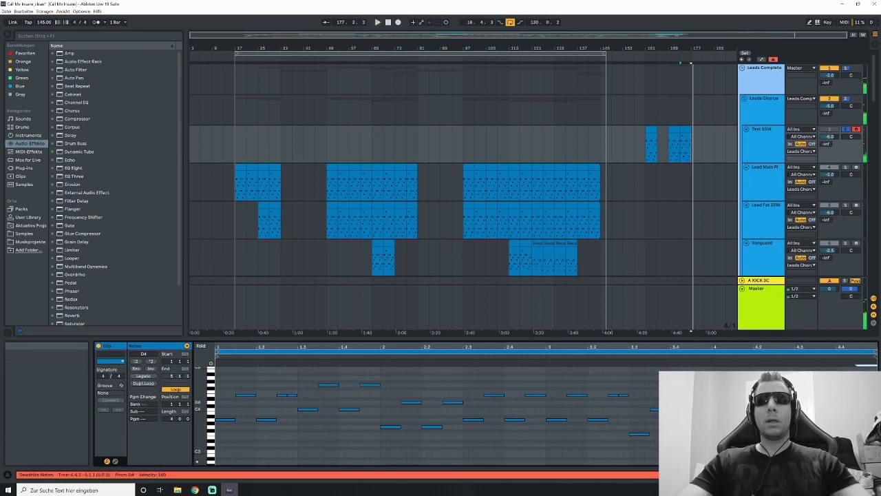
pyautogui.press('space')
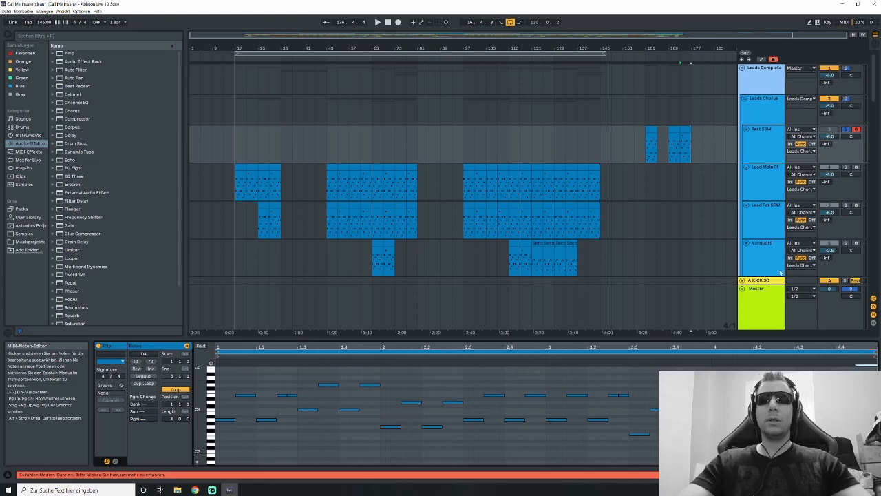
# - Move the two copied clips from bar 169 of Test SSW to bar 161 of the Lead Main Pluck track and solo that track
pyautogui.click(671, 136)
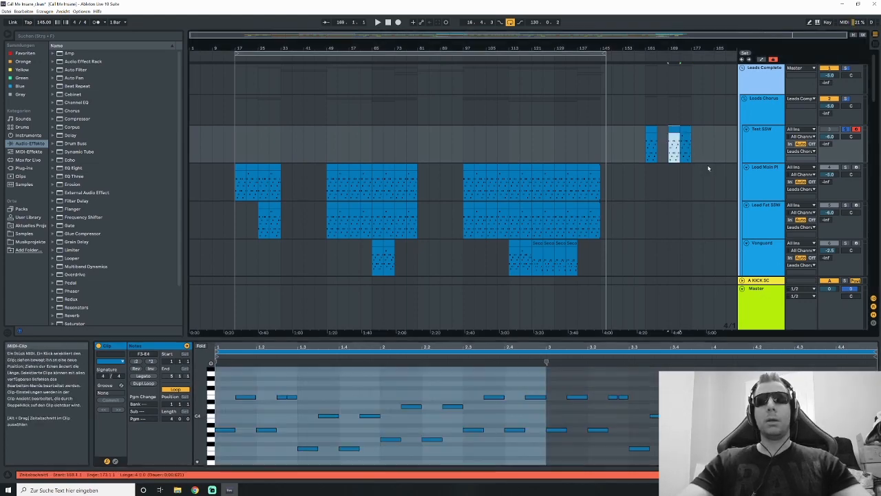
pyautogui.click(681, 132)
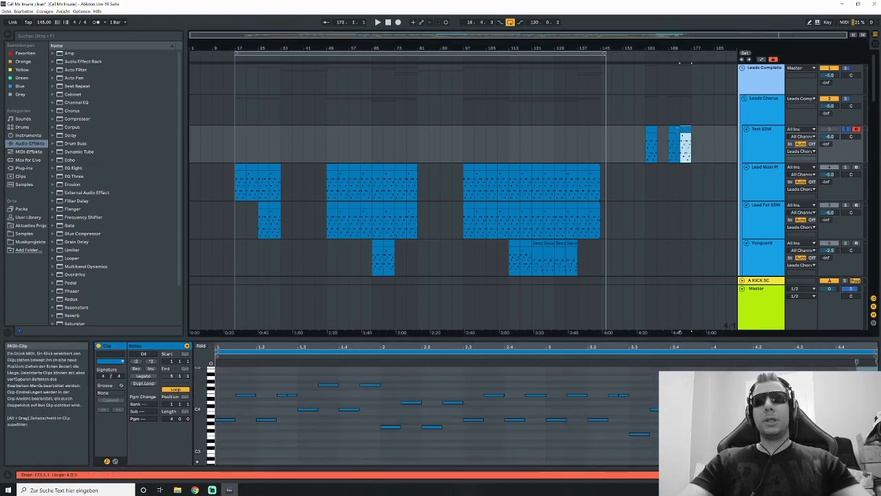
pyautogui.click(676, 129)
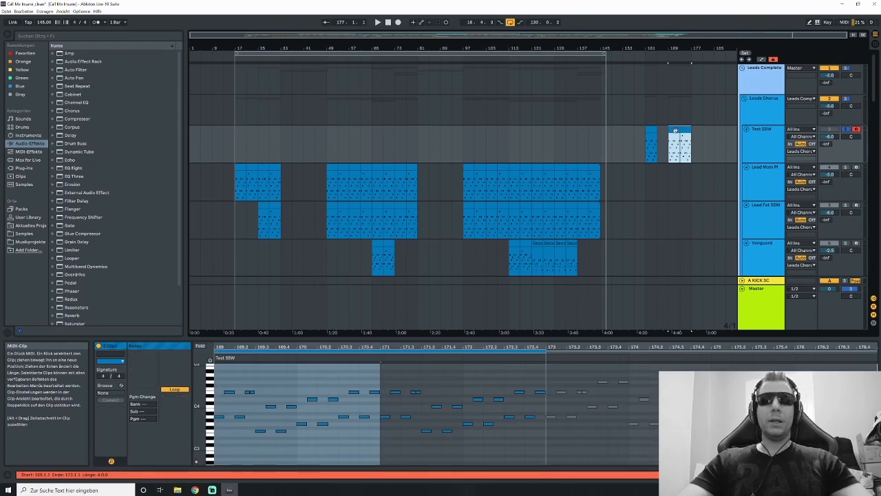
pyautogui.moveTo(674, 130); pyautogui.dragTo(652, 169)
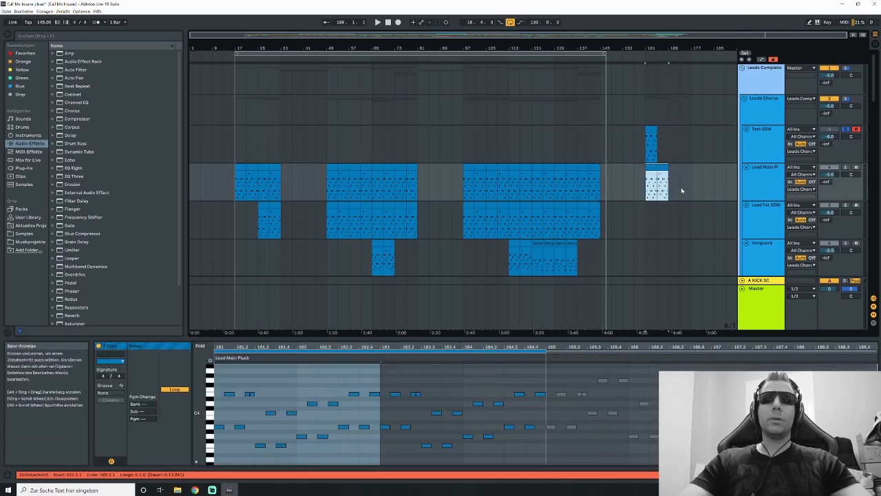
pyautogui.press('0')
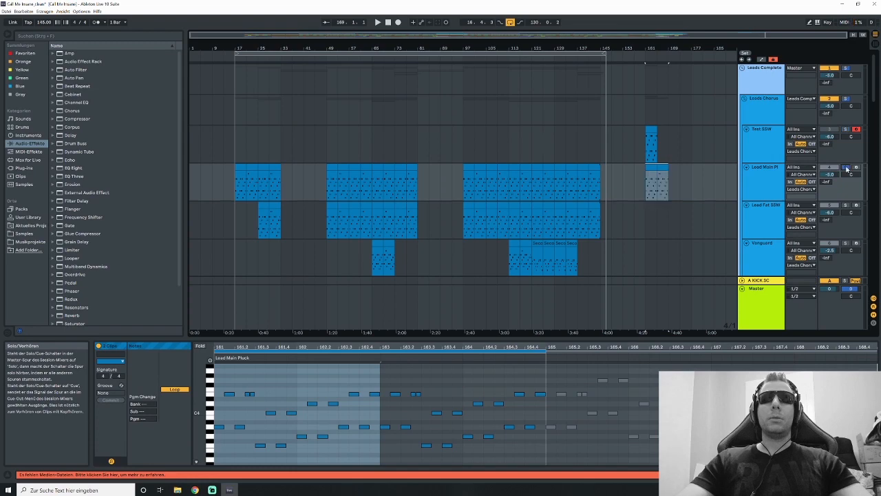
# - Play the soloed Lead Main Pluck track from bar 161 and follow both clips, viewing the notes of the clip at bar 165
pyautogui.click(651, 143)
pyautogui.click(647, 177)
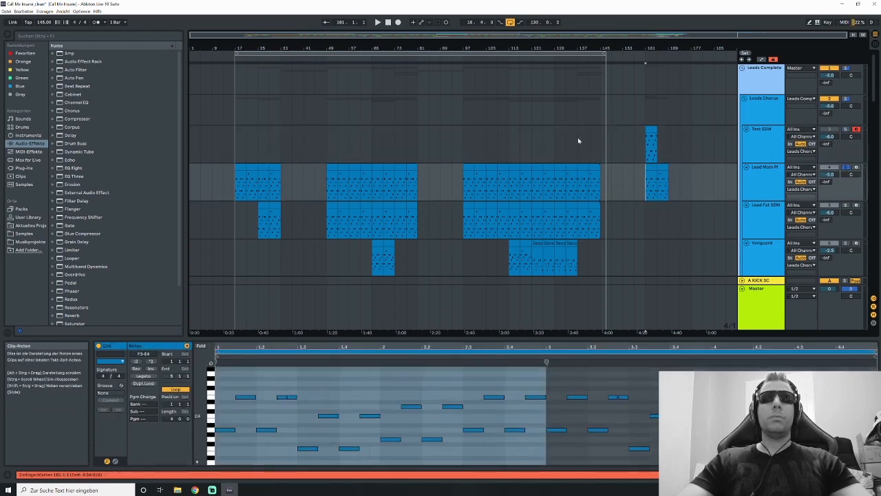
pyautogui.moveTo(649, 34); pyautogui.dragTo(661, 43)
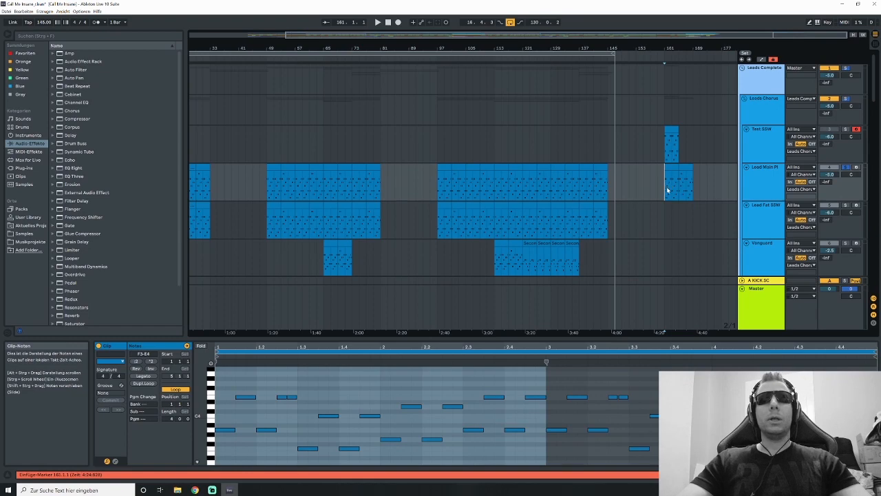
pyautogui.press('space')
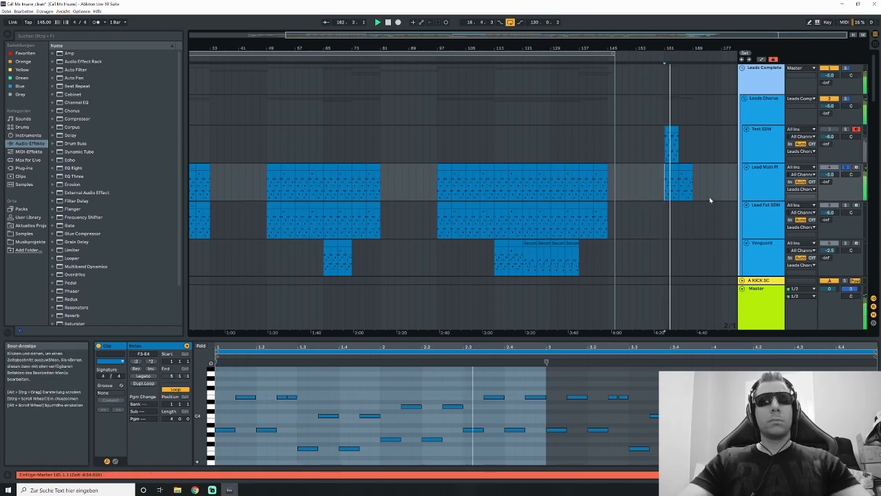
pyautogui.click(688, 177)
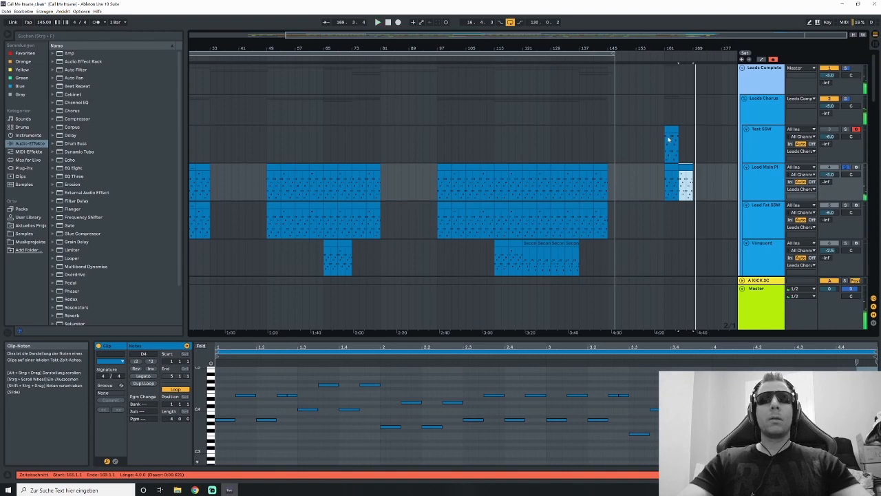
pyautogui.moveTo(600, 35); pyautogui.dragTo(600, 24)
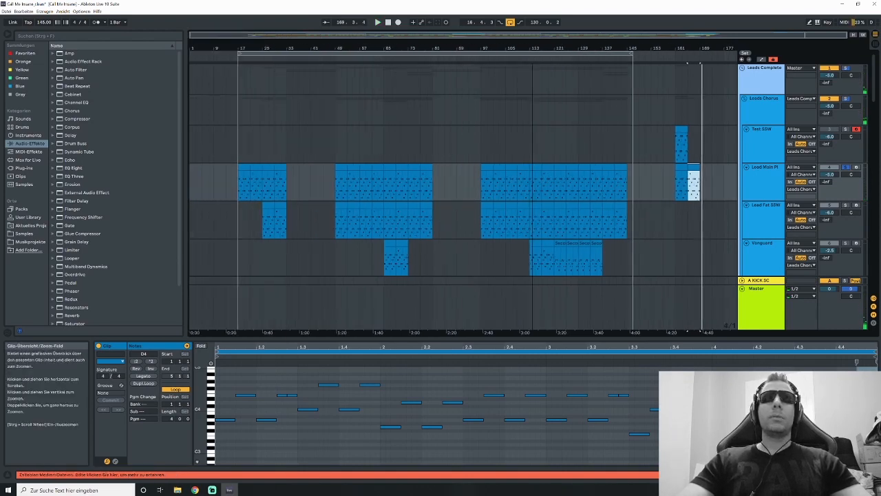
# - Examine the notes of the Lead Main Pluck clip at bar 161 by selecting the clip and all its notes
pyautogui.click(686, 197)
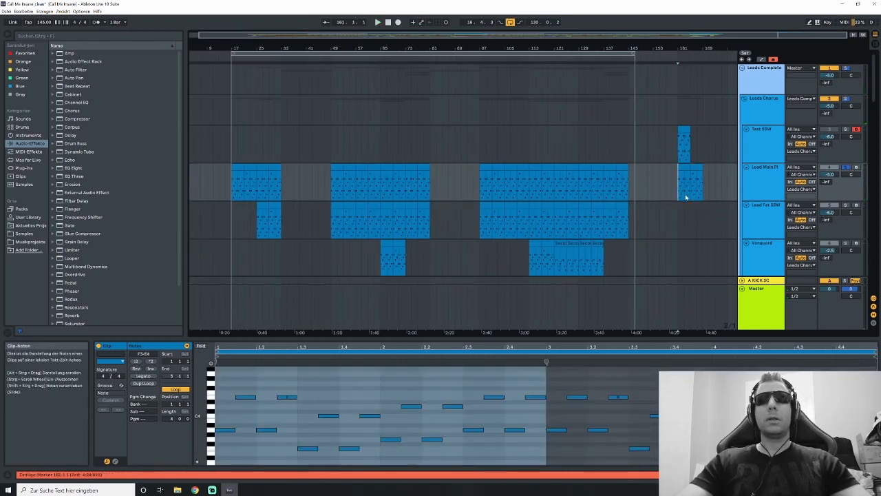
pyautogui.scroll(-1, 685, 197)
pyautogui.moveTo(679, 174); pyautogui.dragTo(691, 173)
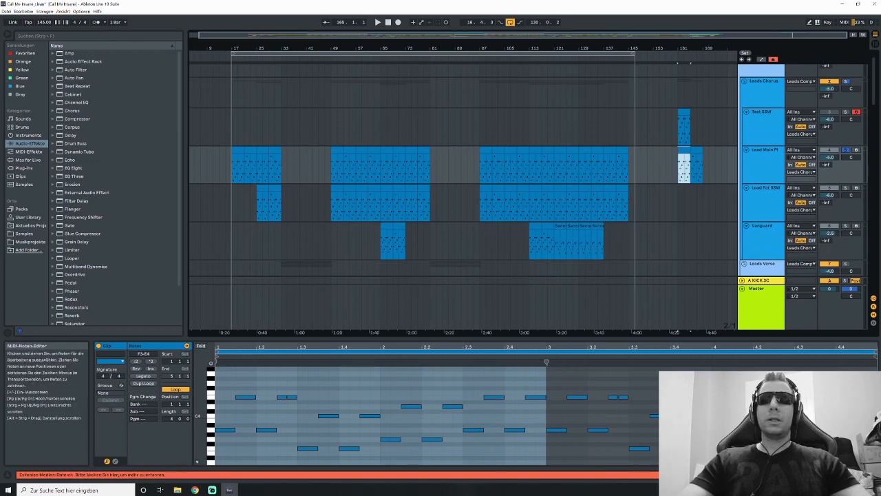
pyautogui.click(551, 450)
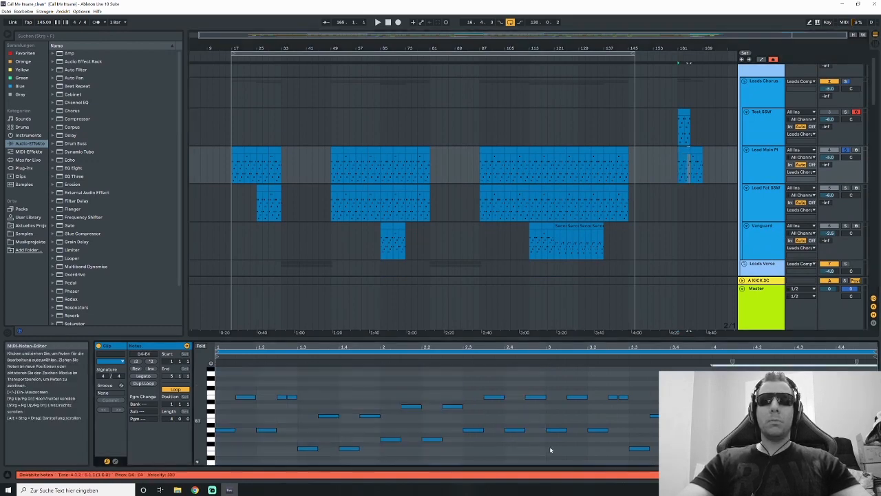
pyautogui.hotkey('ctrl', 'a')
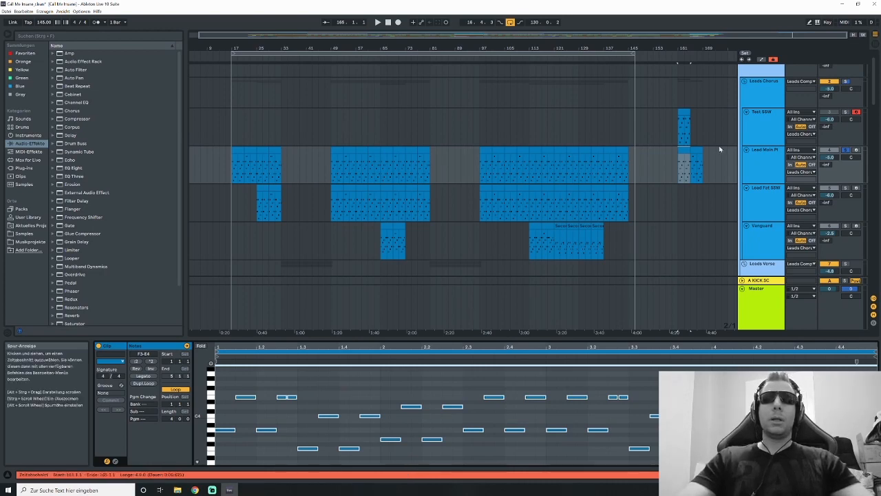
pyautogui.click(680, 173)
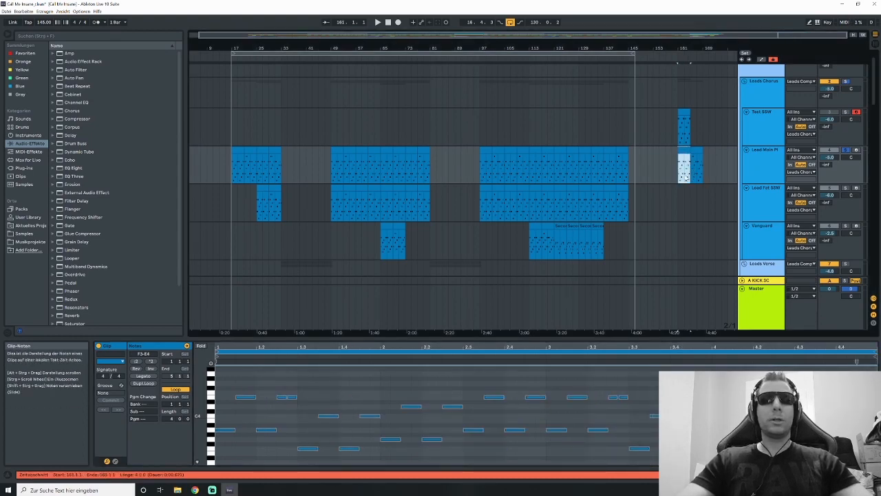
pyautogui.click(679, 175)
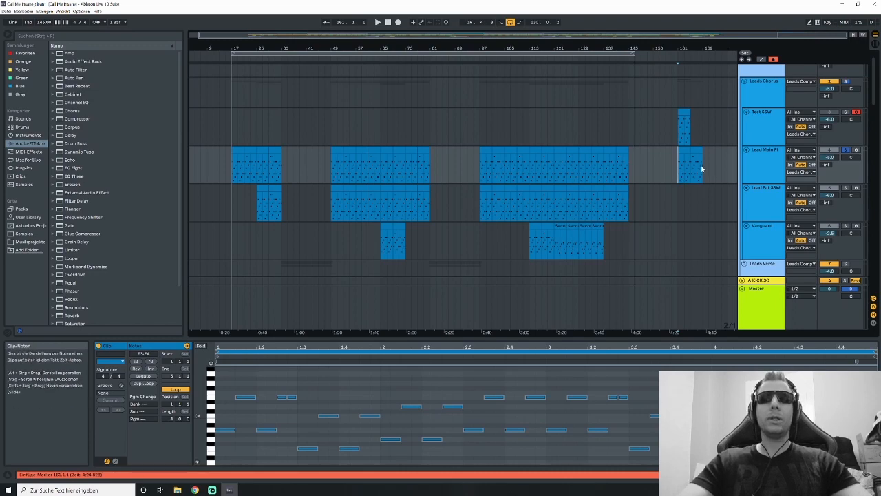
pyautogui.click(685, 152)
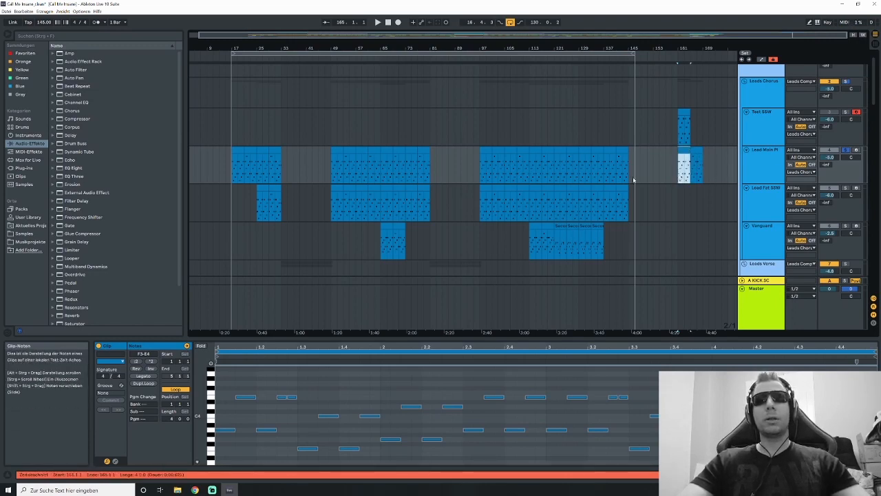
# - Copy two Lead Fat SSW clips to bar 161 of the same track and solo the Leads Chorus group
pyautogui.click(360, 193)
pyautogui.hotkey('ctrl', 'v')
pyautogui.click(681, 198)
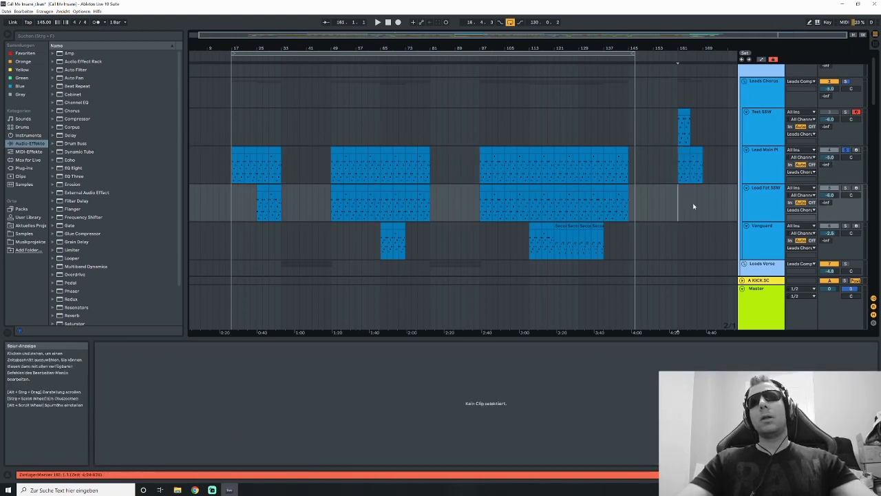
pyautogui.hotkey('ctrl', 'v')
pyautogui.click(846, 82)
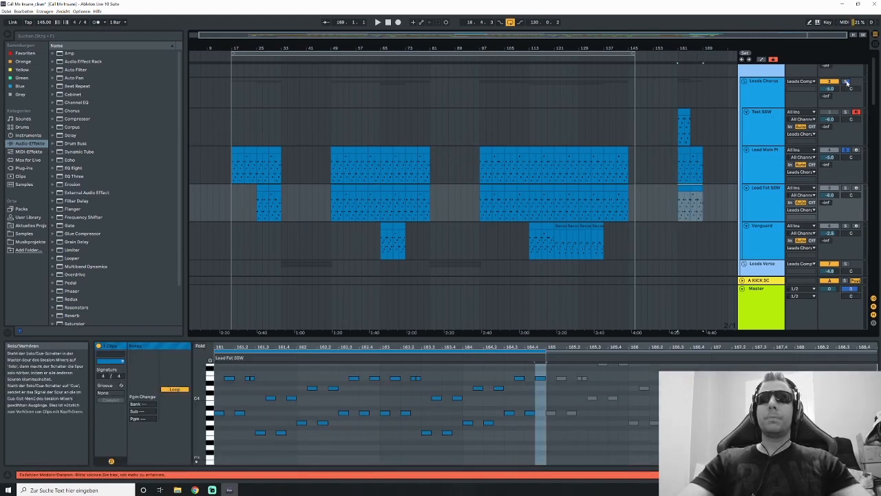
# - Play the soloed Leads Chorus group from bar 161 through both clips, folding the Test SSW track and viewing the notes of the bar 165 clip
pyautogui.click(680, 176)
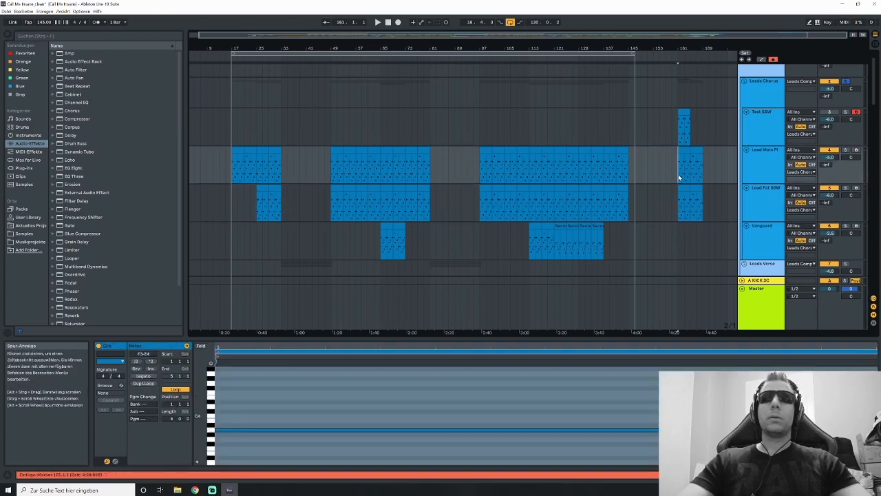
pyautogui.press('space')
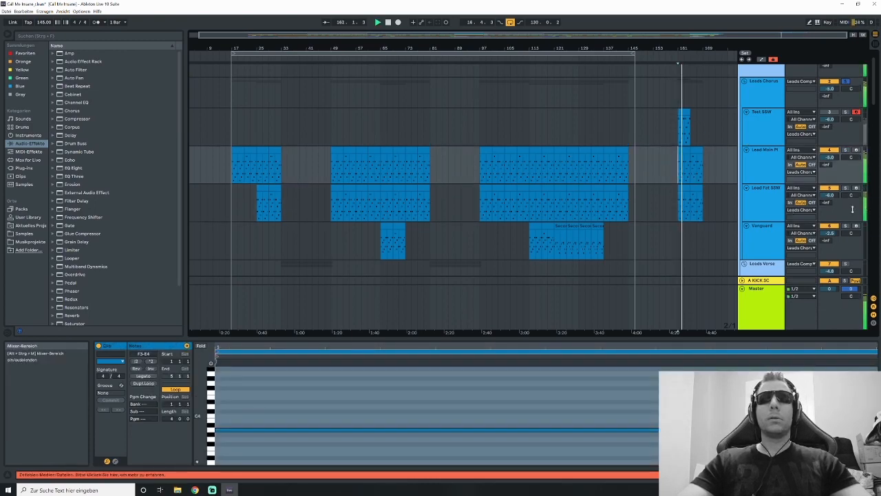
pyautogui.moveTo(678, 35); pyautogui.dragTo(678, 58)
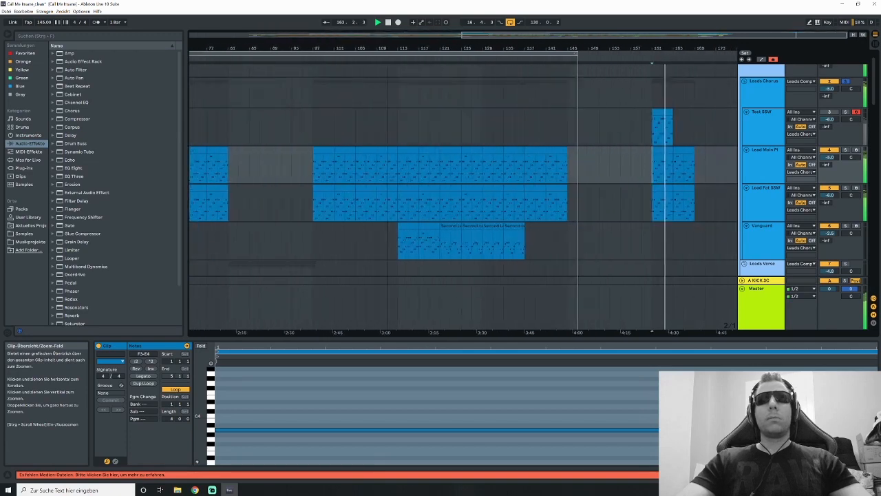
pyautogui.click(747, 112)
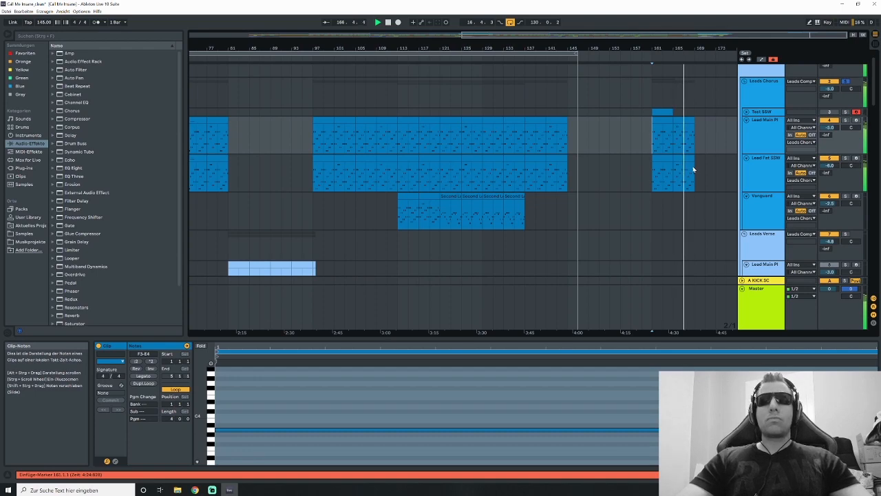
pyautogui.click(692, 128)
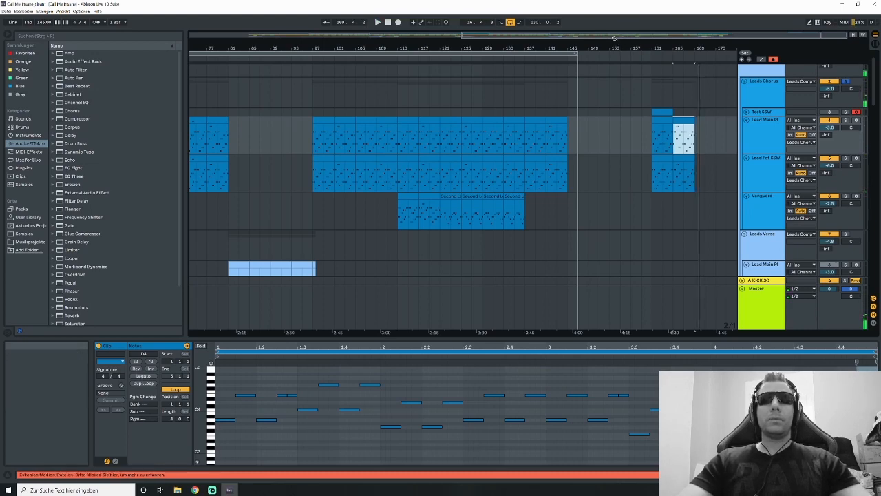
pyautogui.moveTo(625, 46); pyautogui.dragTo(625, 29)
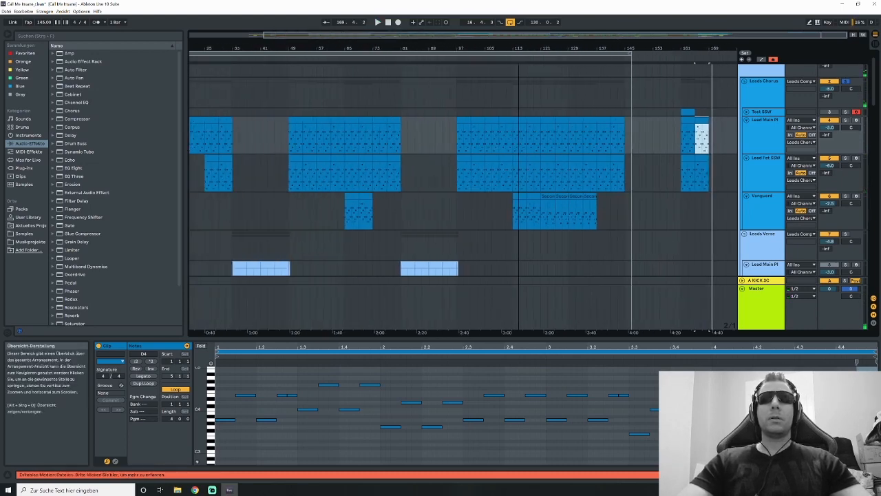
# - Solo the Basslines group and start playback from bar 57
pyautogui.click(681, 138)
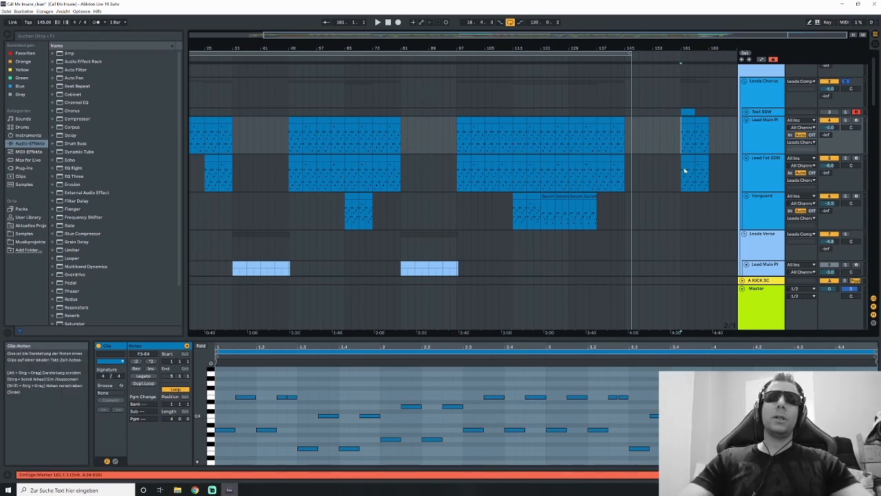
pyautogui.moveTo(464, 48); pyautogui.dragTo(471, 36)
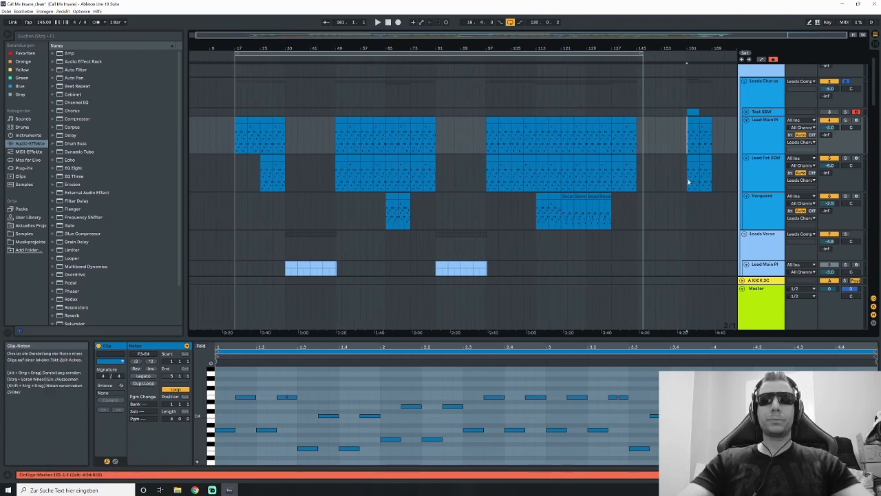
pyautogui.click(361, 138)
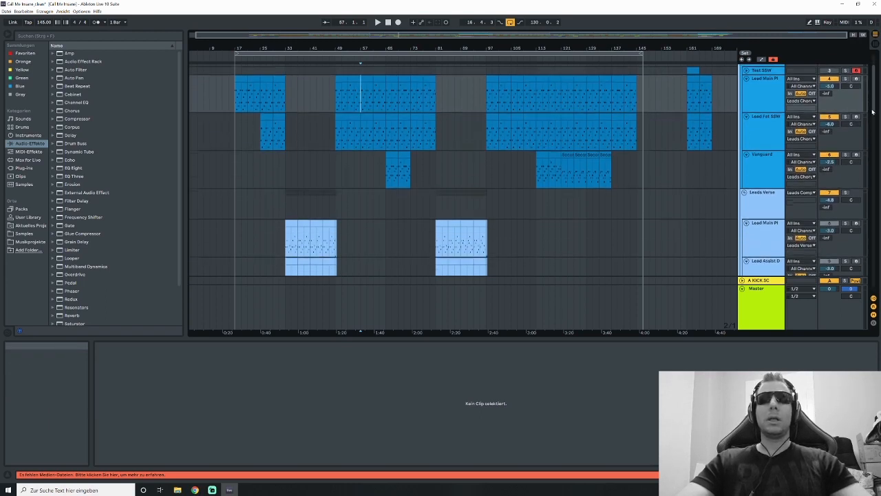
pyautogui.scroll(-1, 854, 105)
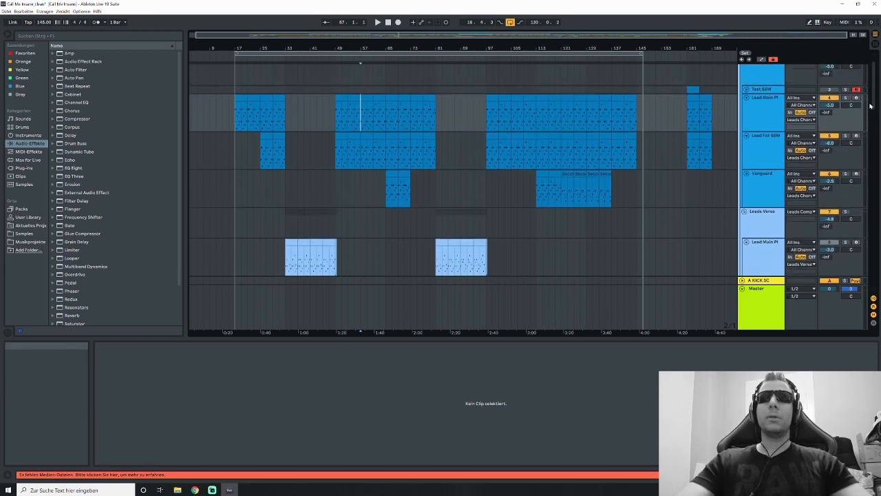
pyautogui.scroll(2, 871, 100)
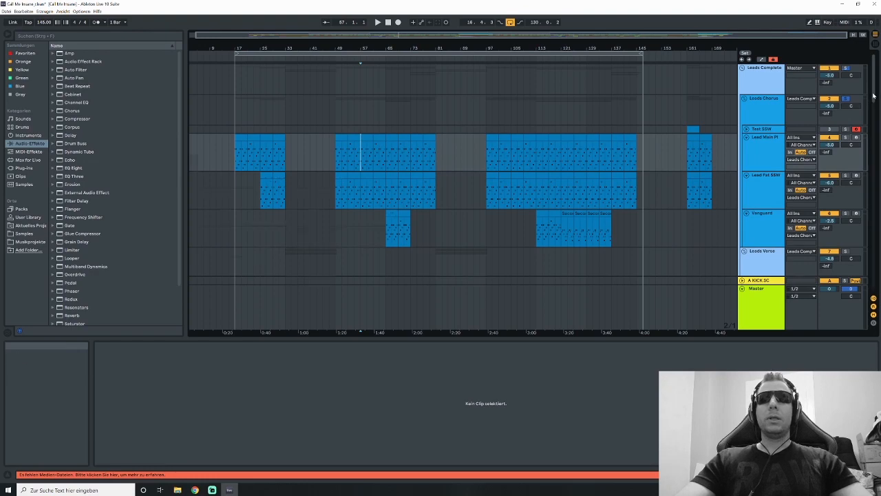
pyautogui.moveTo(874, 96); pyautogui.dragTo(872, 170)
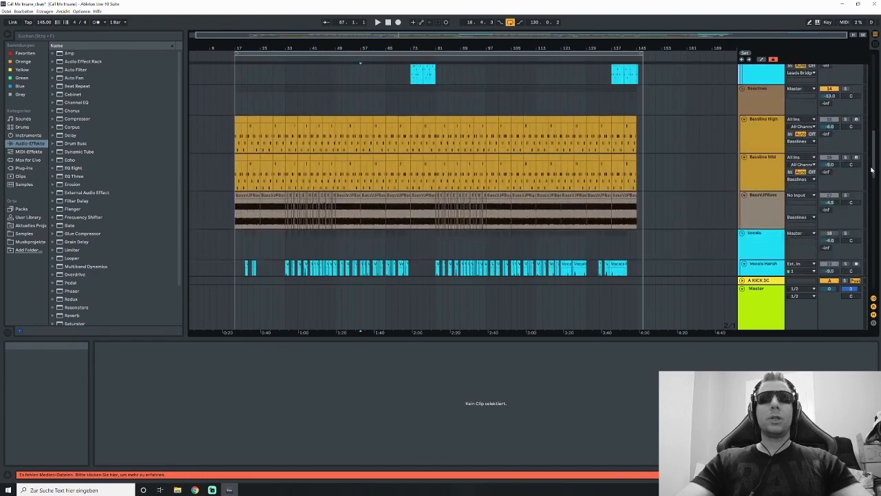
pyautogui.click(845, 90)
pyautogui.click(361, 112)
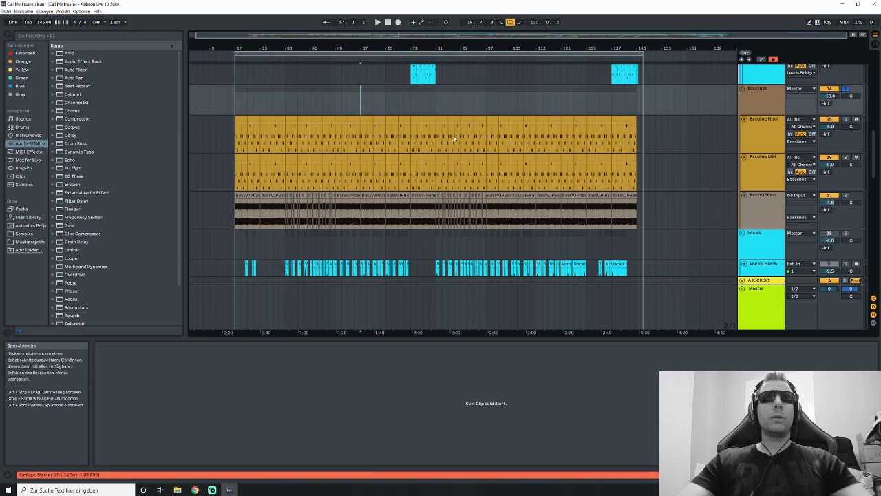
pyautogui.press('space')
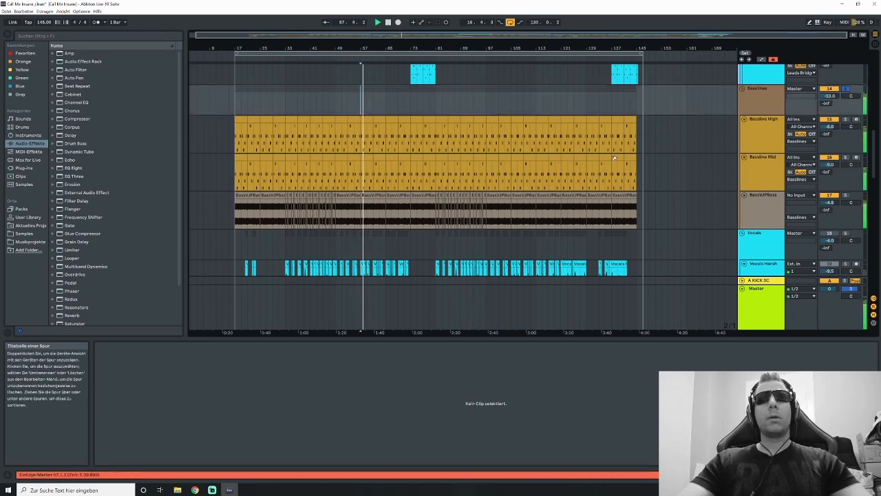
# - Examine the notes of the Bassline High clips at bars 57 and 61 during playback
pyautogui.click(367, 134)
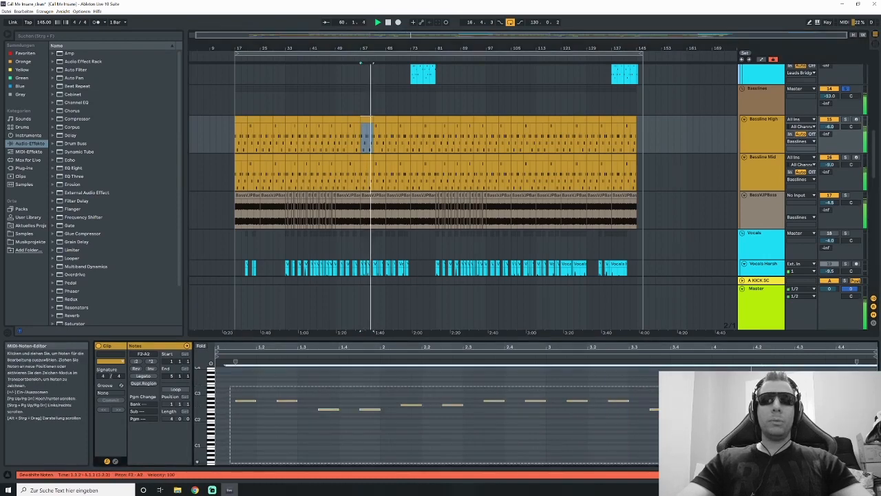
pyautogui.click(382, 121)
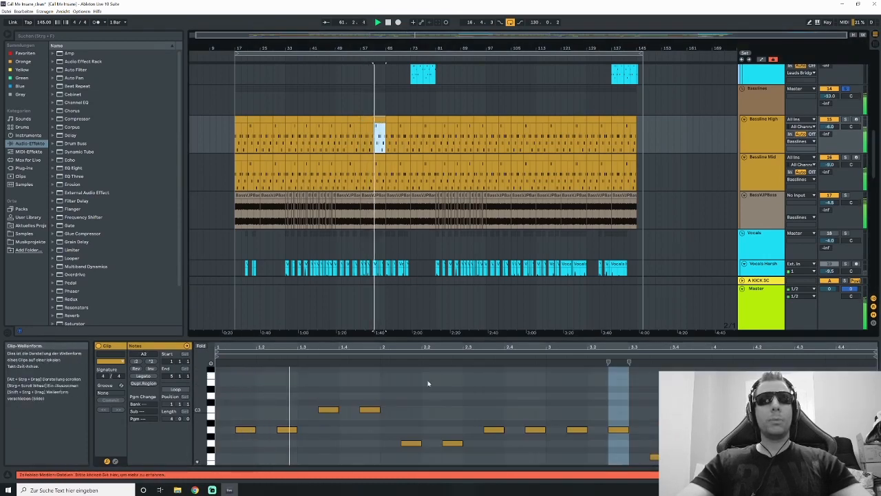
pyautogui.moveTo(285, 385); pyautogui.dragTo(853, 455)
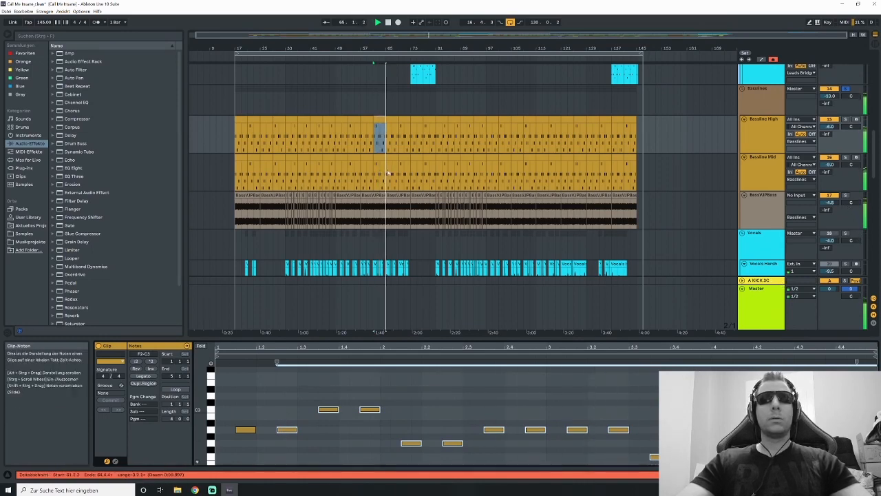
# - Replay from bar 57 with BassVJPBass soloed, adding Bassline High and Bassline Mid to the solo
pyautogui.click(361, 146)
pyautogui.press('space')
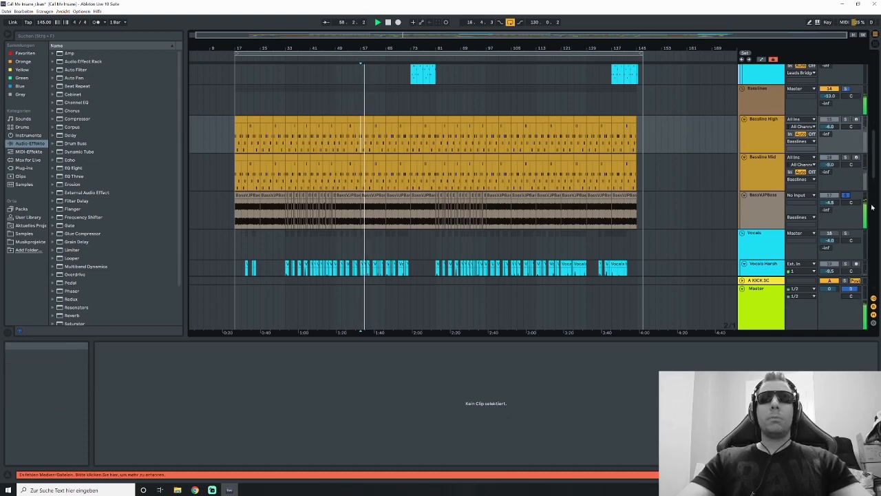
pyautogui.click(846, 158)
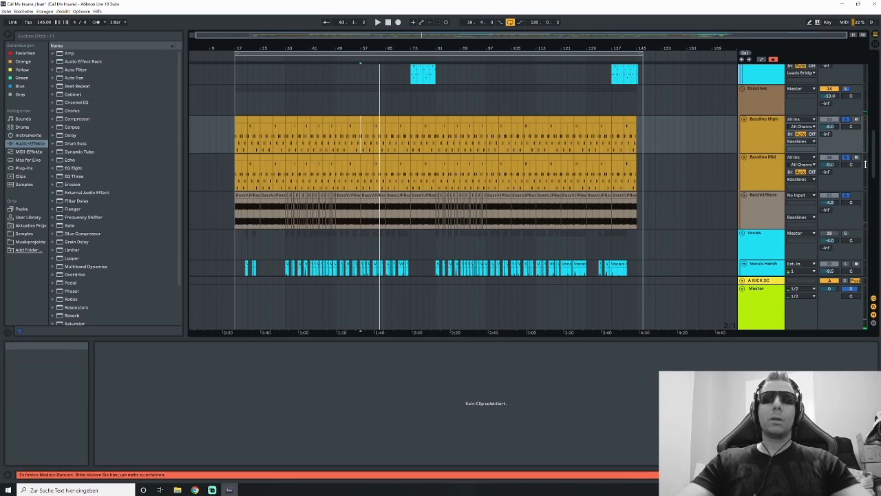
# - Solo the Leads Complete group and play it from bar 57
pyautogui.moveTo(874, 131); pyautogui.dragTo(875, 71)
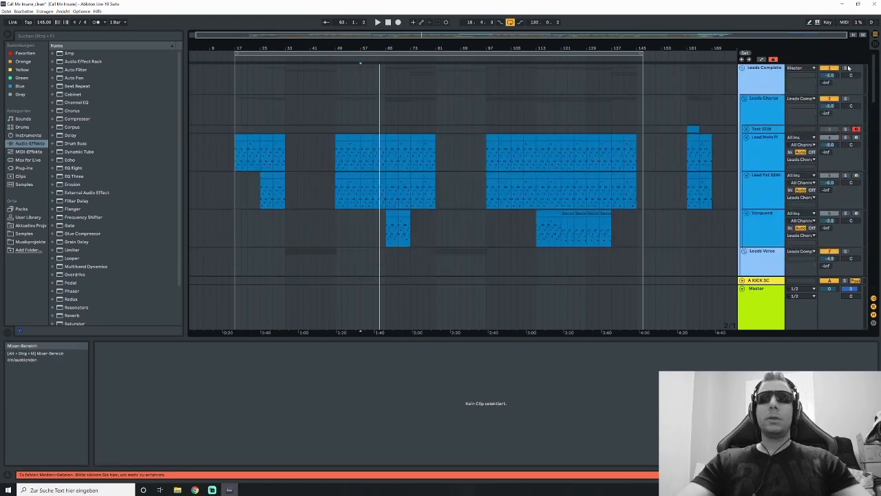
pyautogui.click(847, 68)
pyautogui.press('space')
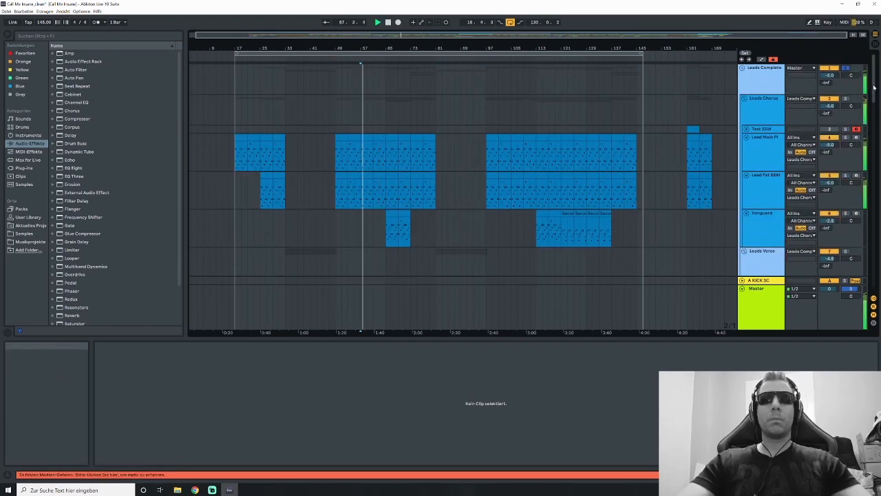
# - Examine the notes of the Lead Fat SSW clip at bar 61 during playback, and stop playback
pyautogui.moveTo(875, 87)
pyautogui.mouseDown()
pyautogui.moveTo(865, 168)
pyautogui.moveTo(866, 95)
pyautogui.mouseUp()
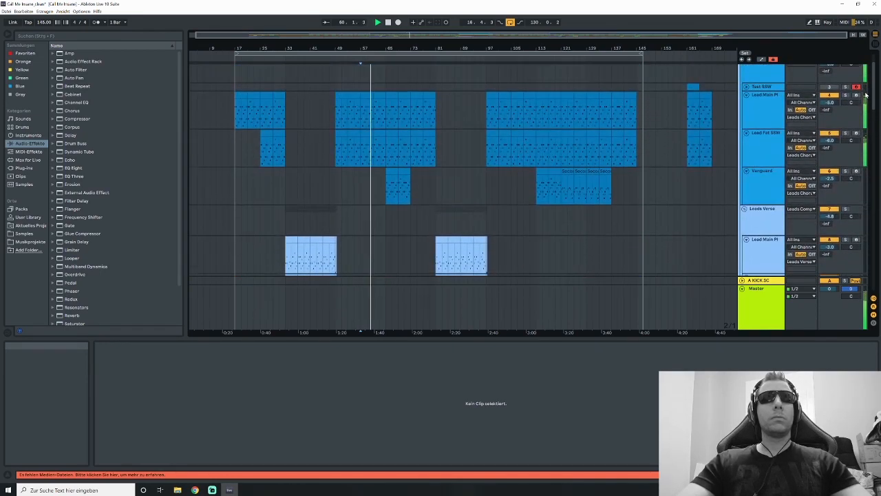
pyautogui.click(378, 148)
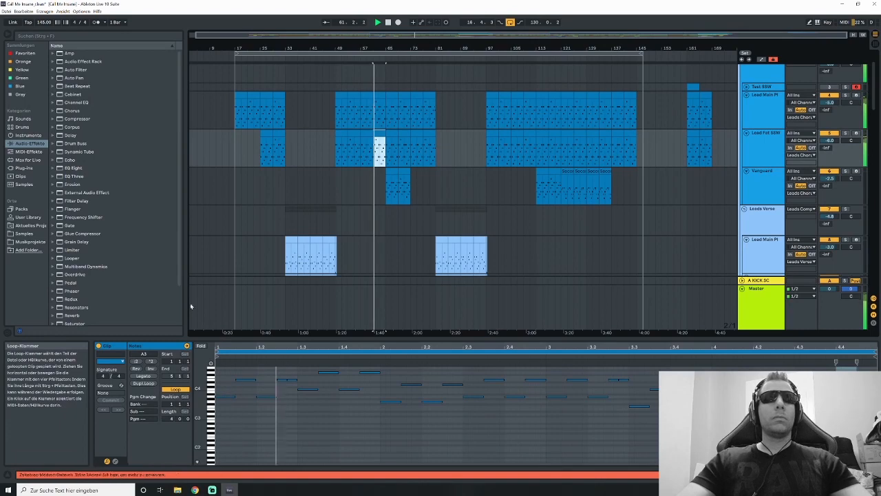
pyautogui.moveTo(199, 418); pyautogui.dragTo(195, 459)
pyautogui.scroll(2, 362, 413)
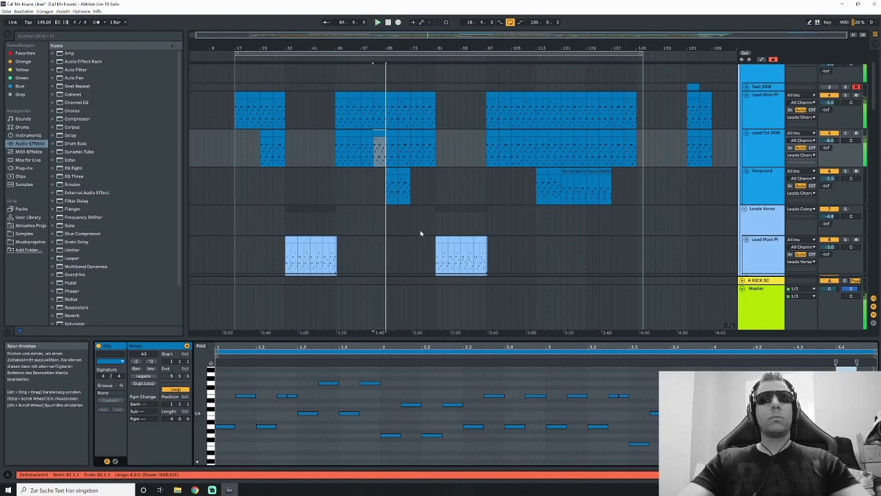
pyautogui.press('space')
# - Solo the Drums group and play it from bar 57
pyautogui.moveTo(874, 91); pyautogui.dragTo(877, 264)
pyautogui.click(847, 114)
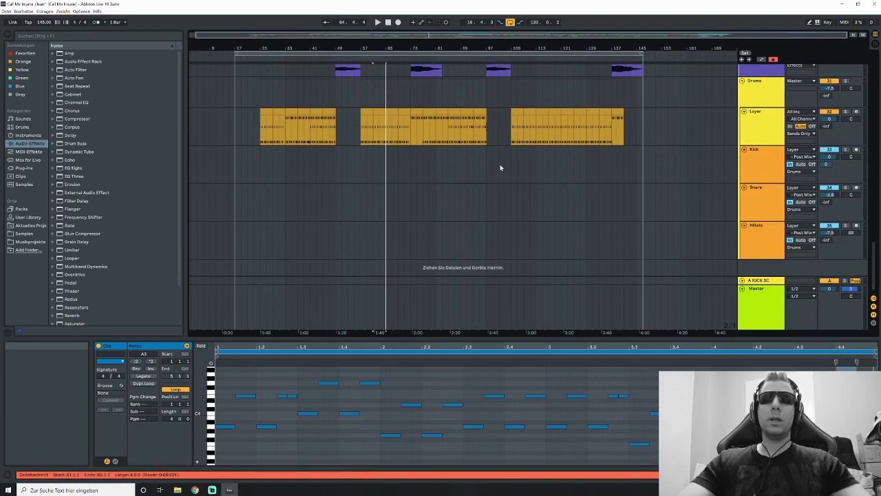
pyautogui.scroll(1, 500, 167)
pyautogui.click(360, 116)
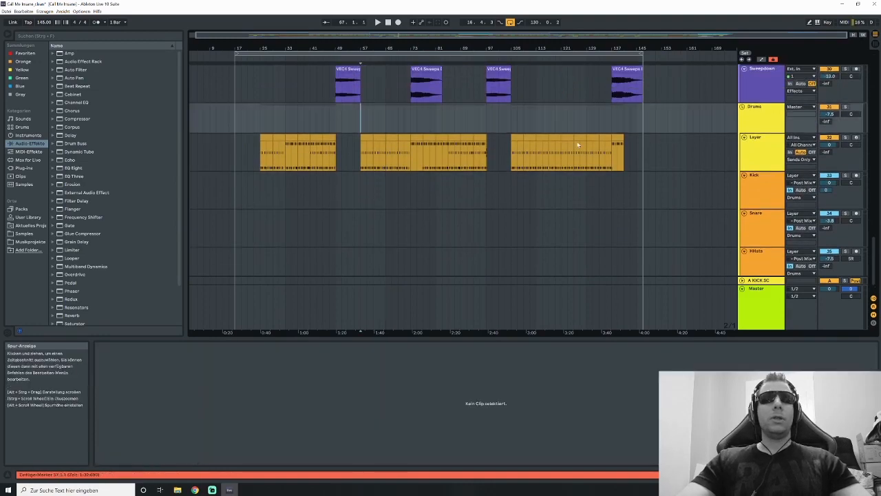
pyautogui.click(846, 107)
pyautogui.moveTo(873, 244)
pyautogui.mouseDown()
pyautogui.moveTo(876, 129)
pyautogui.moveTo(867, 254)
pyautogui.mouseUp()
pyautogui.keyDown('ctrl'); pyautogui.click(846, 137); pyautogui.keyUp('ctrl')
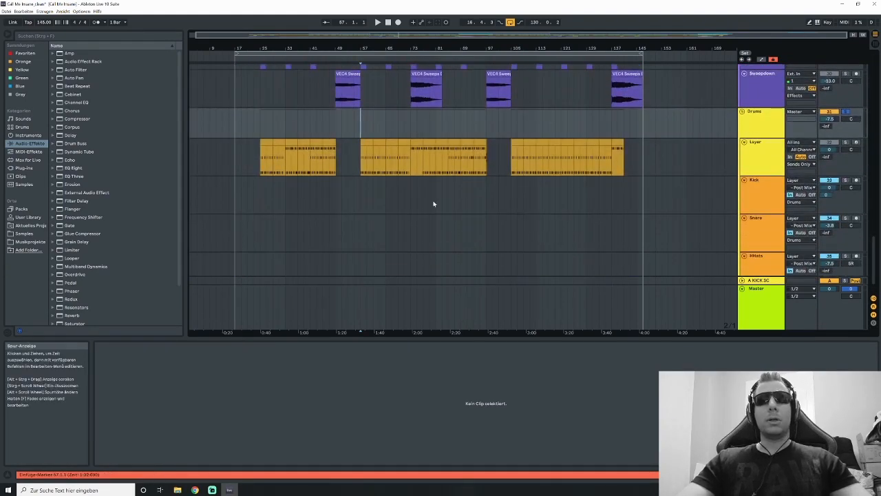
pyautogui.press('space')
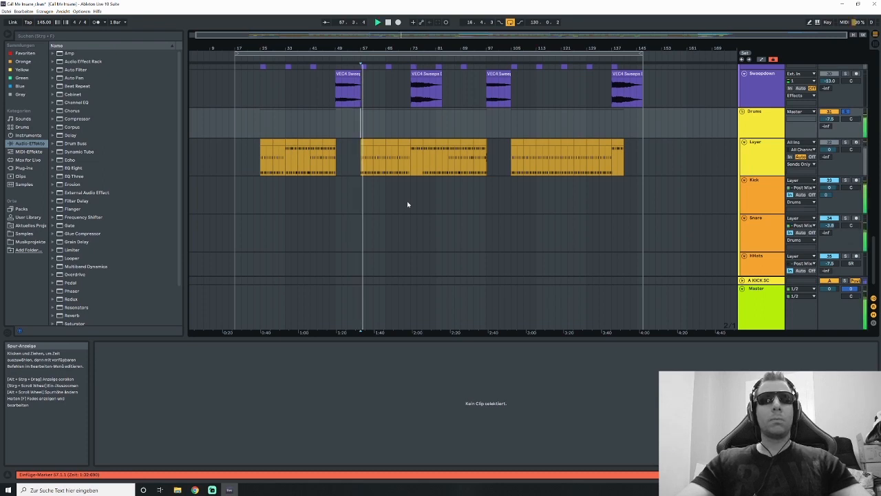
# - Examine the effect chains of the Kick, Snare and HHats tracks during playback, and stop playback
pyautogui.click(366, 202)
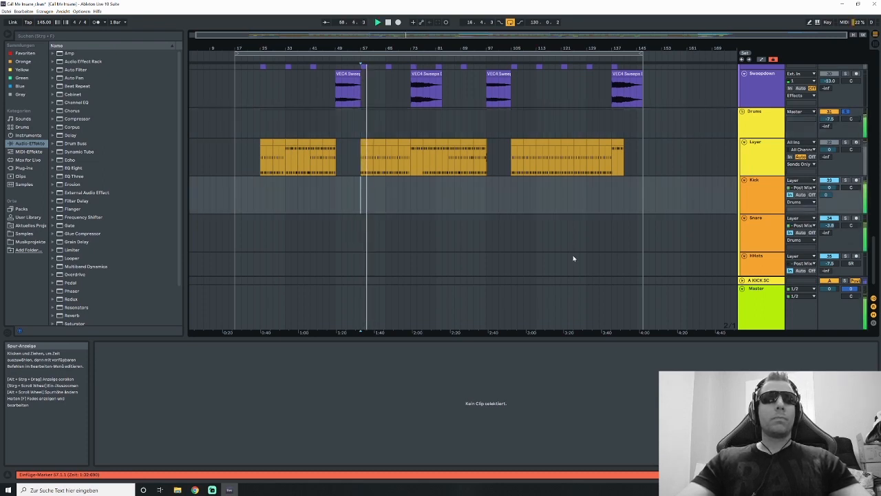
pyautogui.hotkey('shift', 'Tab')
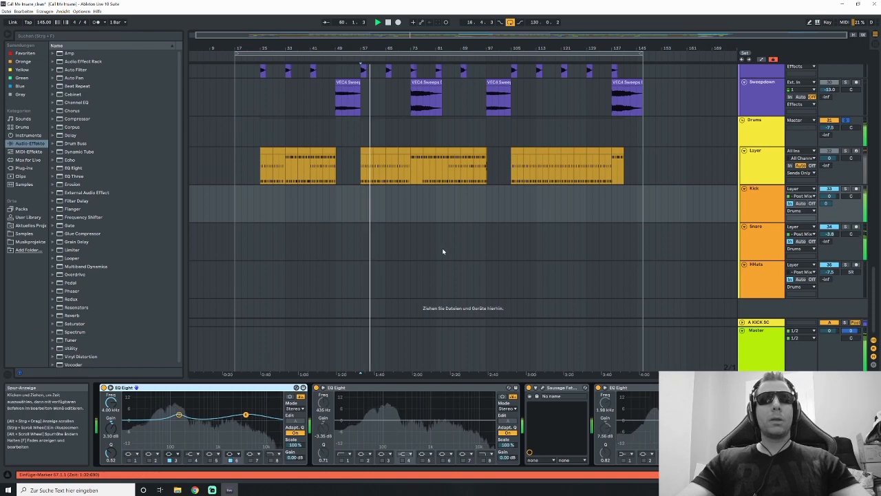
pyautogui.click(436, 250)
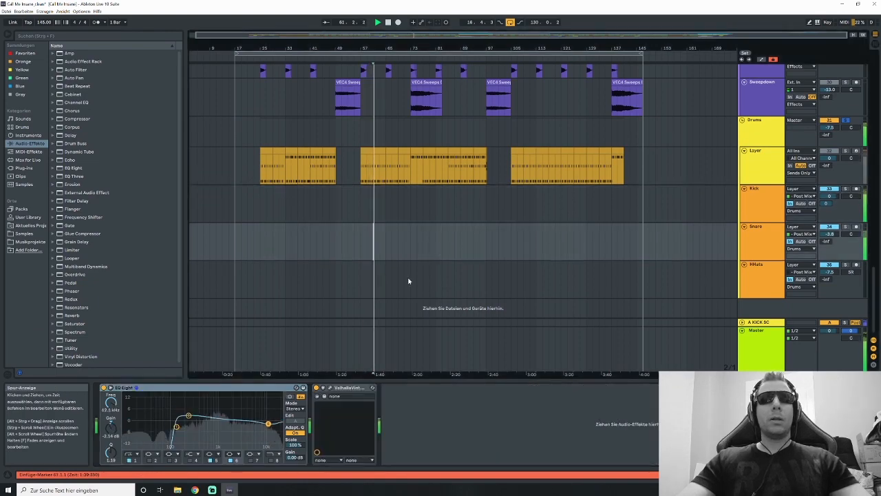
pyautogui.click(367, 276)
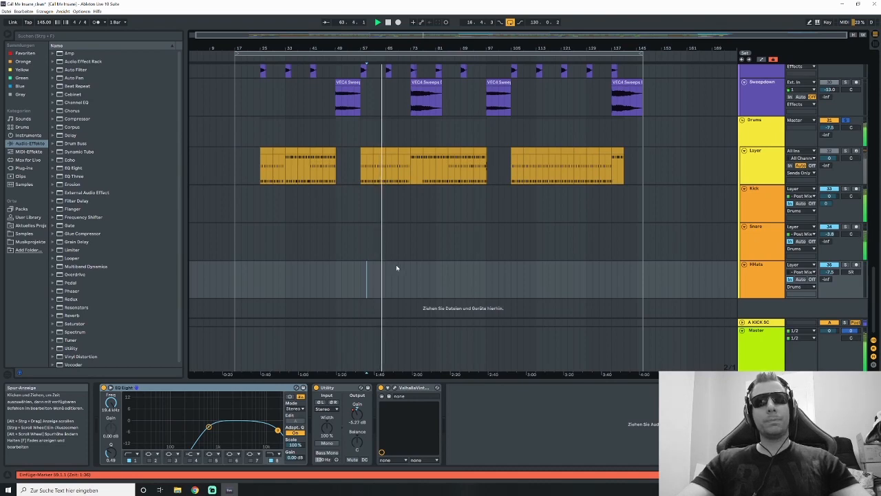
pyautogui.click(360, 198)
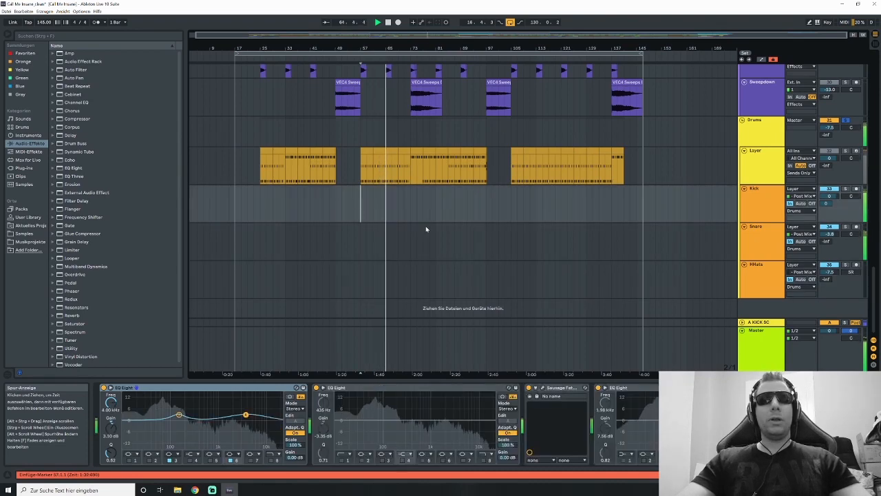
pyautogui.press('space')
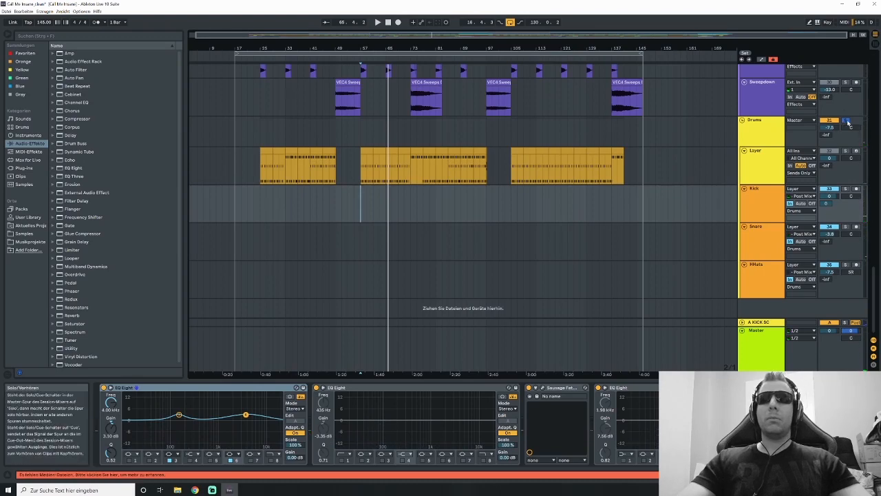
# - Play the full mix from bar 57 with the Drums solo removed, and stop playback
pyautogui.moveTo(876, 286); pyautogui.dragTo(870, 72)
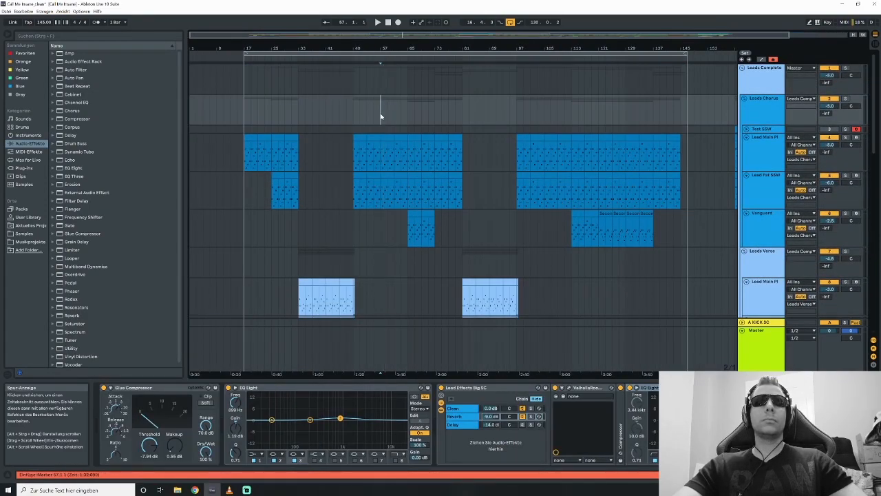
pyautogui.press('space')
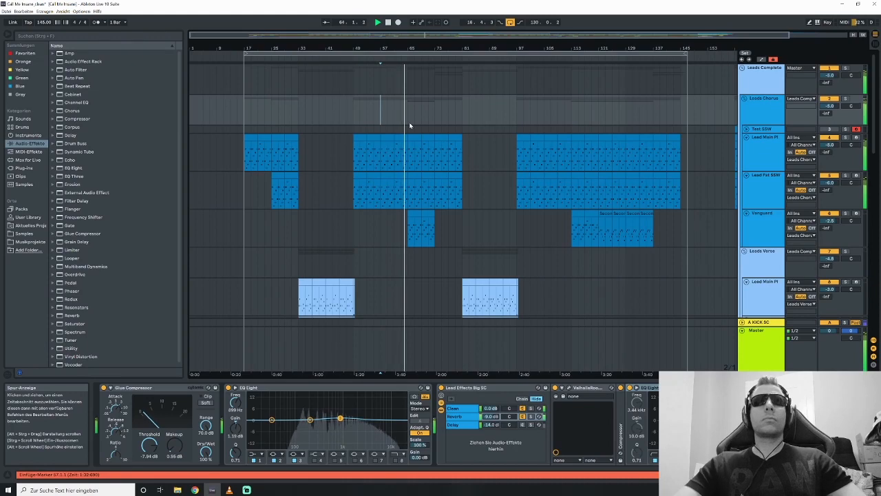
pyautogui.click(405, 117)
pyautogui.press('space')
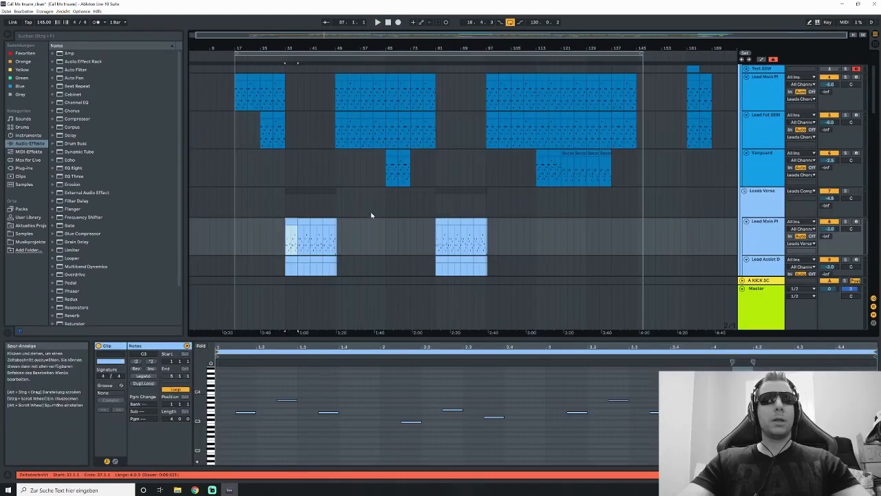
# - Solo the Vanguard track, play it from bar 65 and display its device chain
pyautogui.scroll(1, 371, 215)
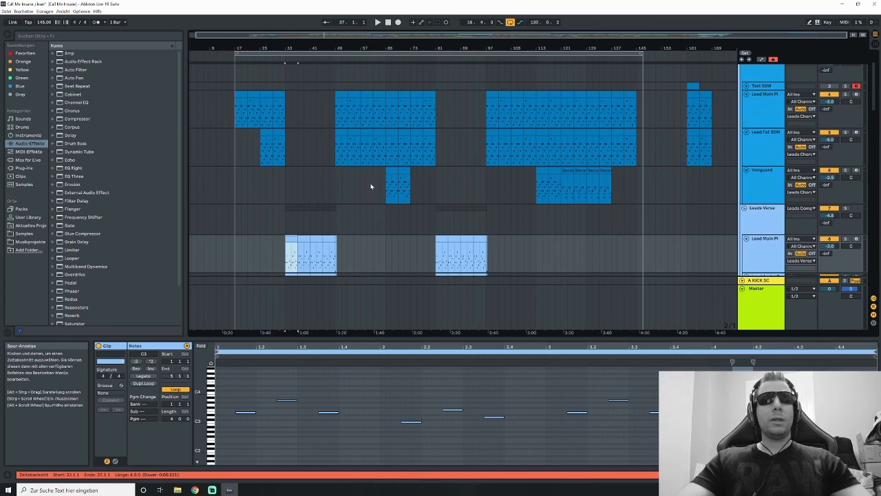
pyautogui.click(379, 181)
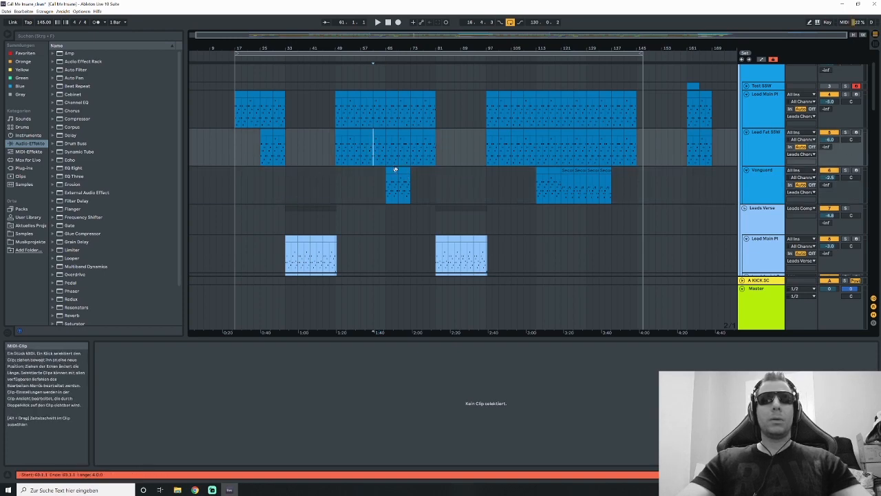
pyautogui.moveTo(398, 187); pyautogui.dragTo(384, 181)
pyautogui.click(382, 185)
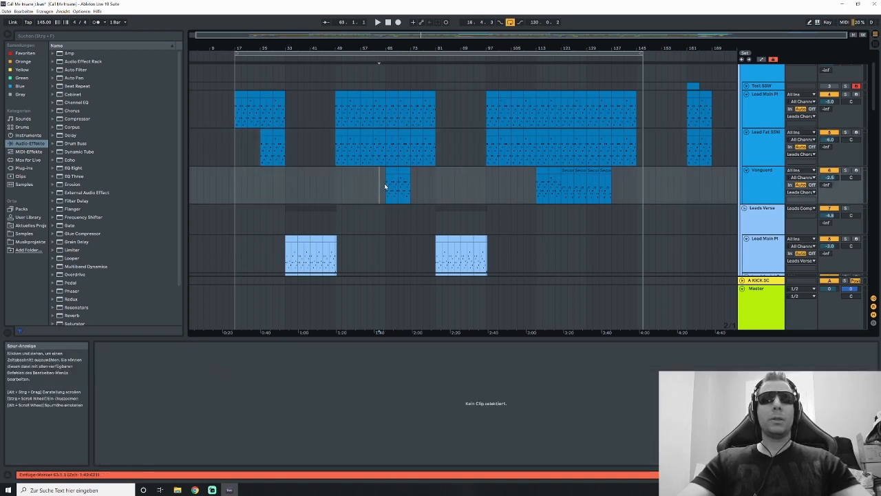
pyautogui.click(389, 187)
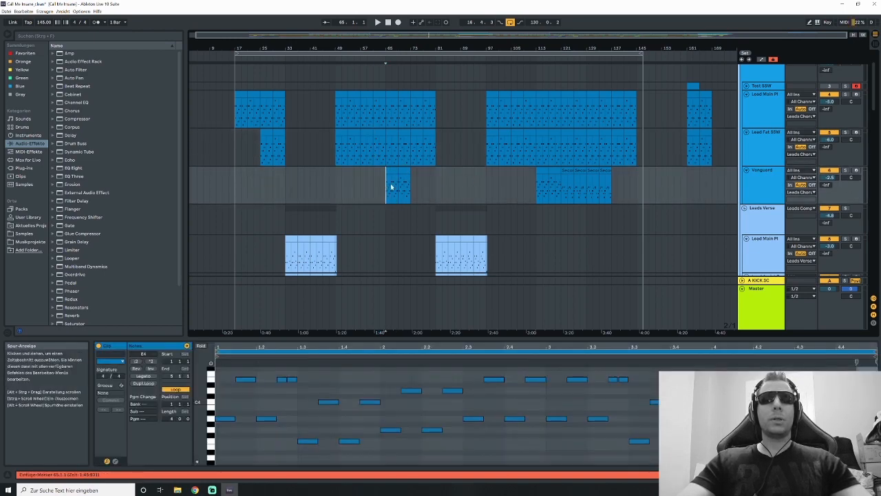
pyautogui.click(846, 171)
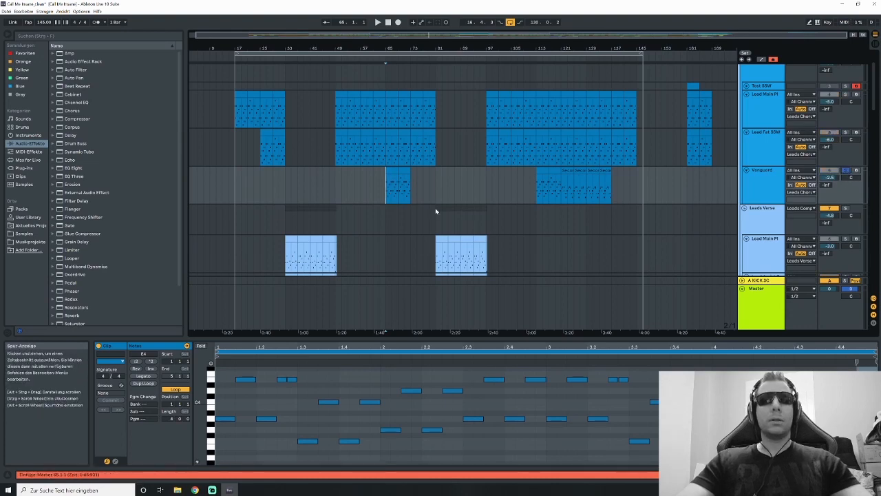
pyautogui.press('space')
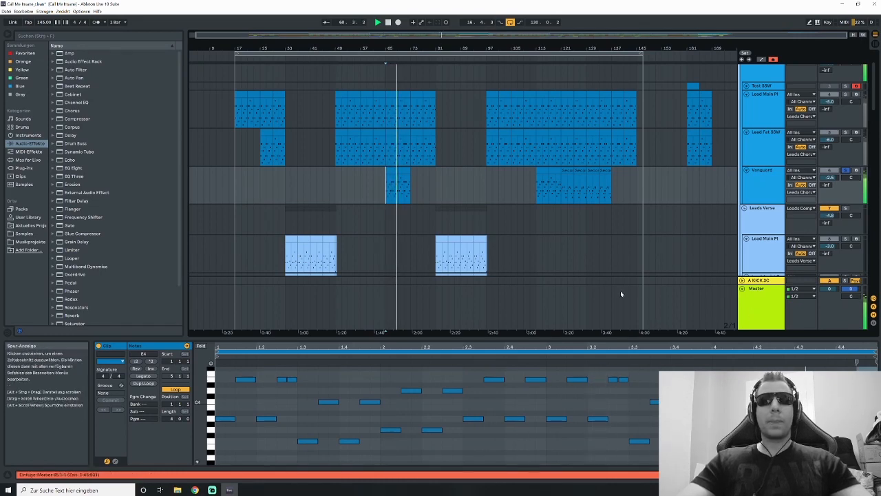
pyautogui.click(830, 475)
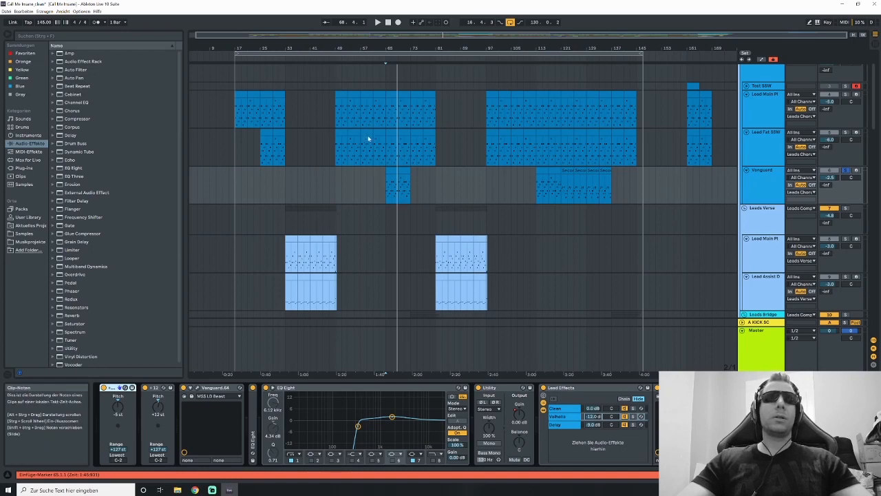
# - Solo the Leads Chorus group and play it from bar 61 with Lead Main Pl's device chain displayed
pyautogui.click(385, 146)
pyautogui.scroll(3, 395, 157)
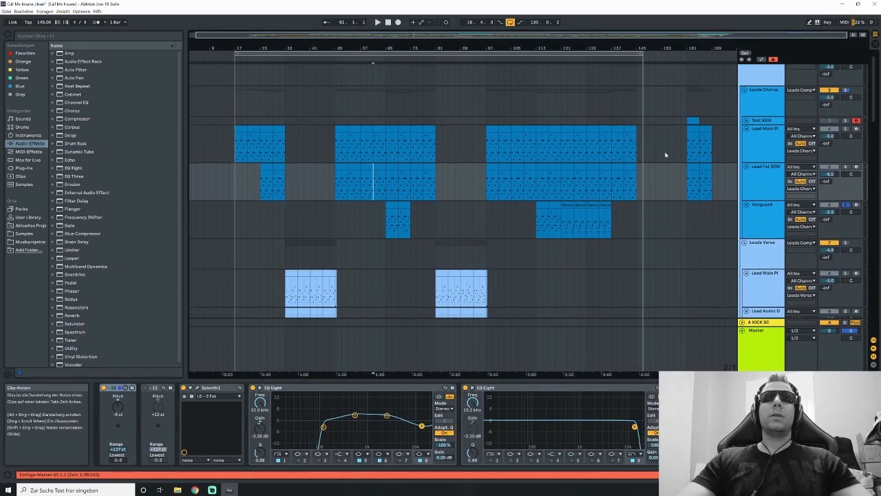
pyautogui.scroll(1, 674, 152)
pyautogui.click(847, 101)
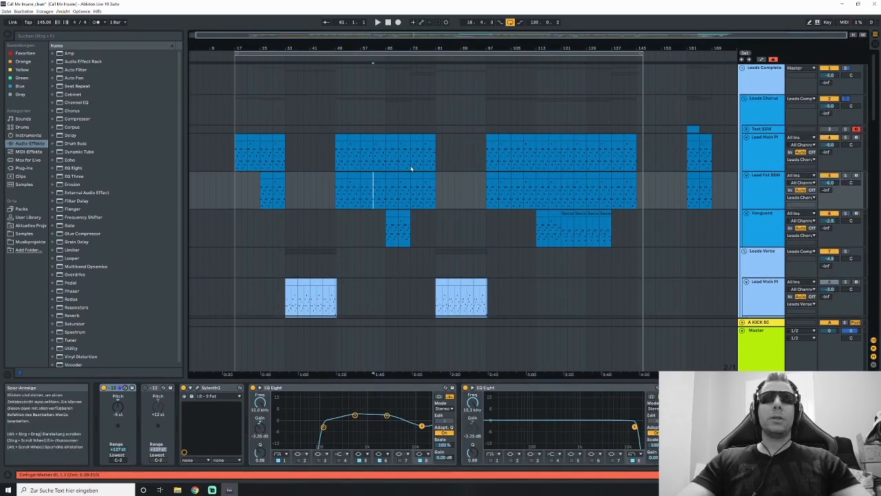
pyautogui.click(359, 162)
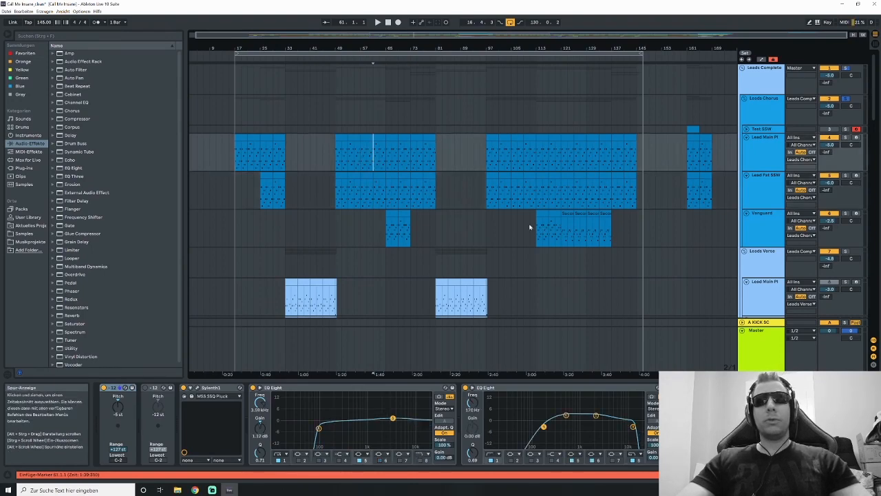
pyautogui.press('space')
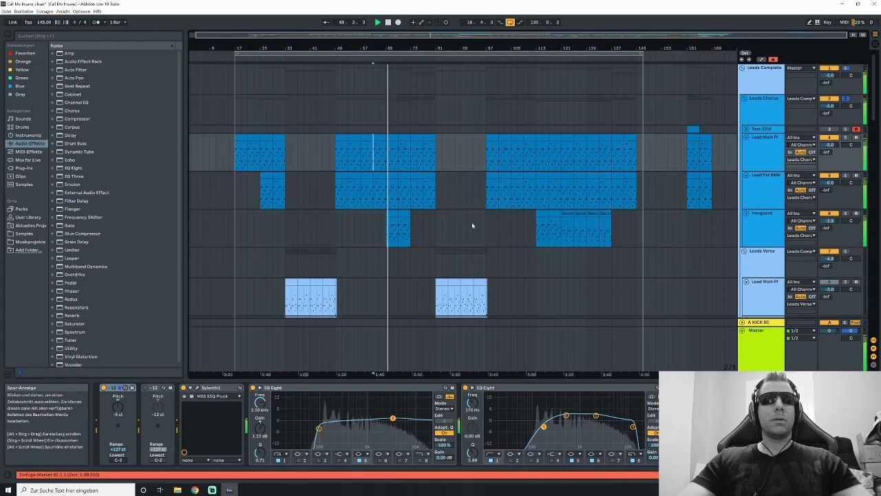
# - Examine the device chain and notes of the Vanguard clip at bar 65 during playback, and stop playback
pyautogui.click(392, 227)
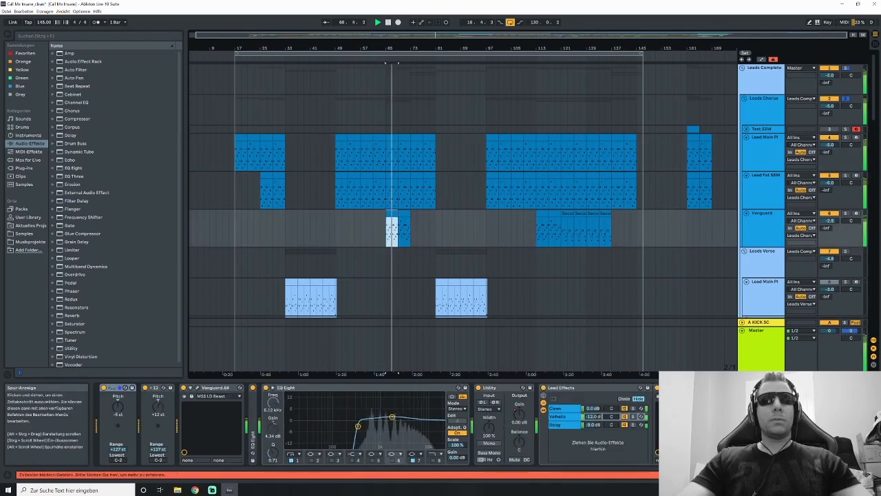
pyautogui.click(764, 474)
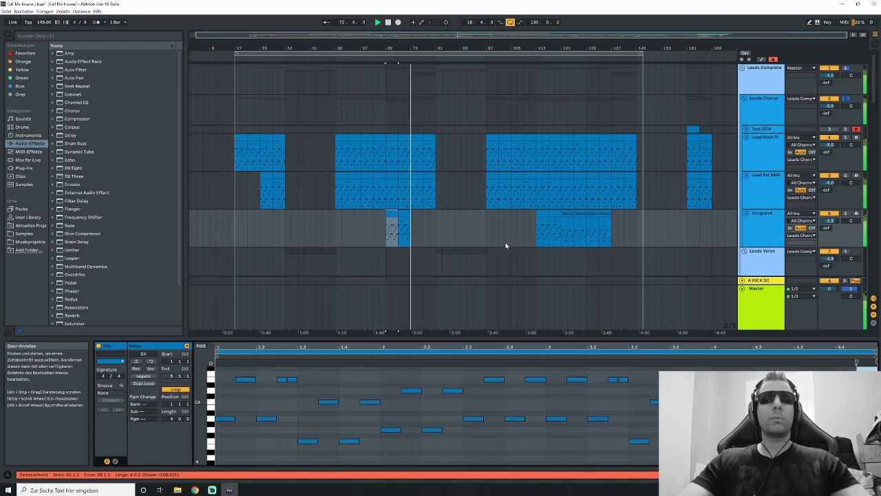
pyautogui.moveTo(874, 85)
pyautogui.mouseDown()
pyautogui.moveTo(874, 112)
pyautogui.moveTo(875, 93)
pyautogui.mouseUp()
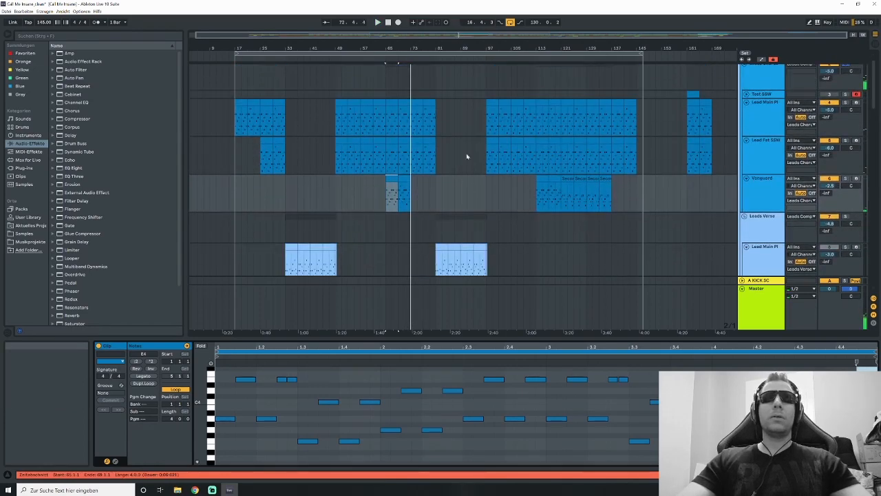
# - Examine the notes of the Second Lead clip at bar 121 on the Vanguard track
pyautogui.click(561, 196)
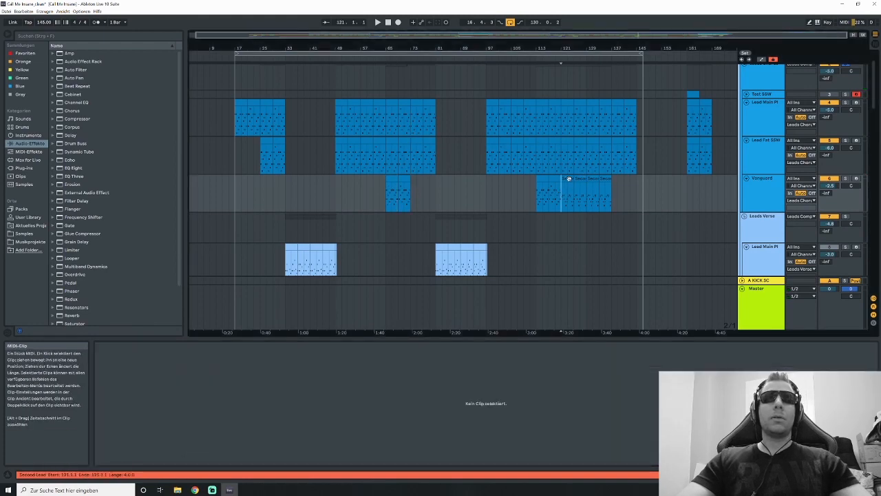
pyautogui.moveTo(569, 180)
pyautogui.mouseDown()
pyautogui.moveTo(560, 193)
pyautogui.moveTo(558, 181)
pyautogui.mouseUp()
pyautogui.click(547, 192)
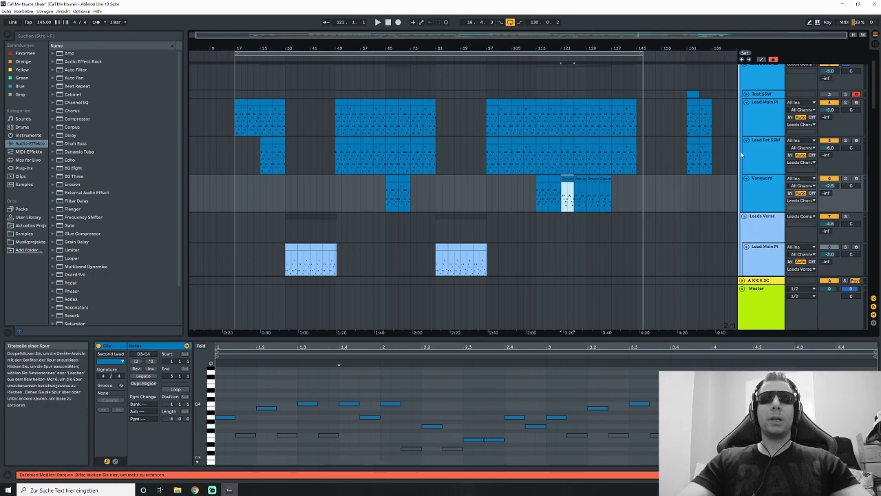
# - Remove the Leads Chorus solo and play the full mix from bar 113
pyautogui.scroll(1, 851, 71)
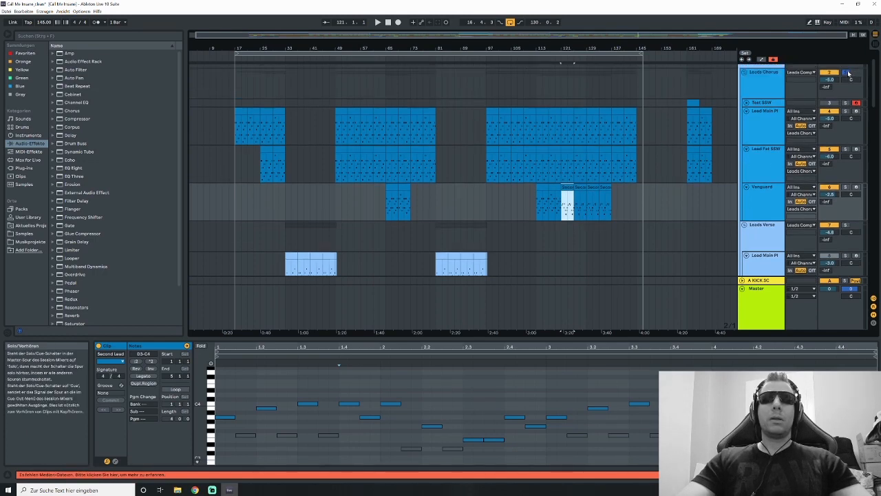
pyautogui.click(848, 73)
pyautogui.click(541, 202)
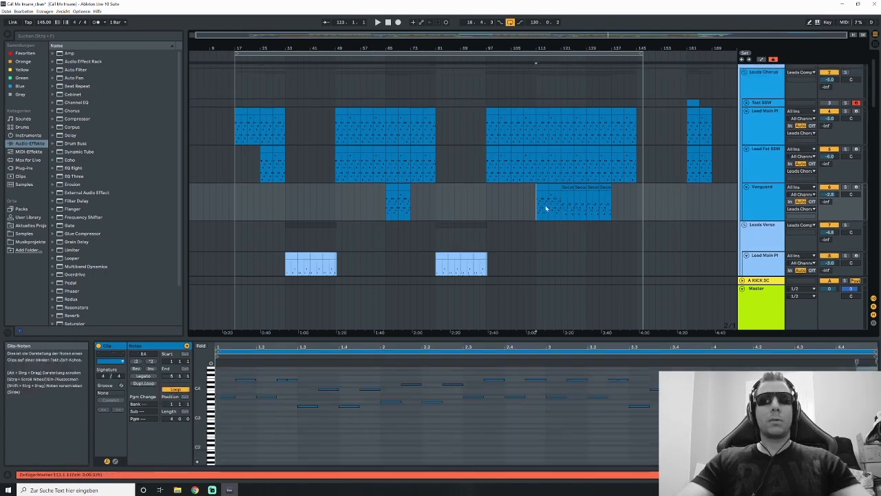
pyautogui.press('space')
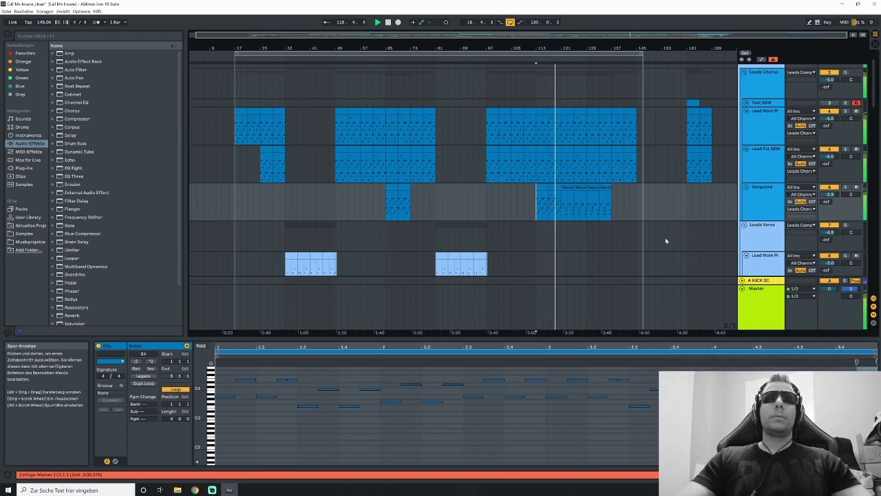
# - Examine the Second Lead clip's notes at bar 121 on the Vanguard track during playback, marking the notes of its second half
pyautogui.click(567, 204)
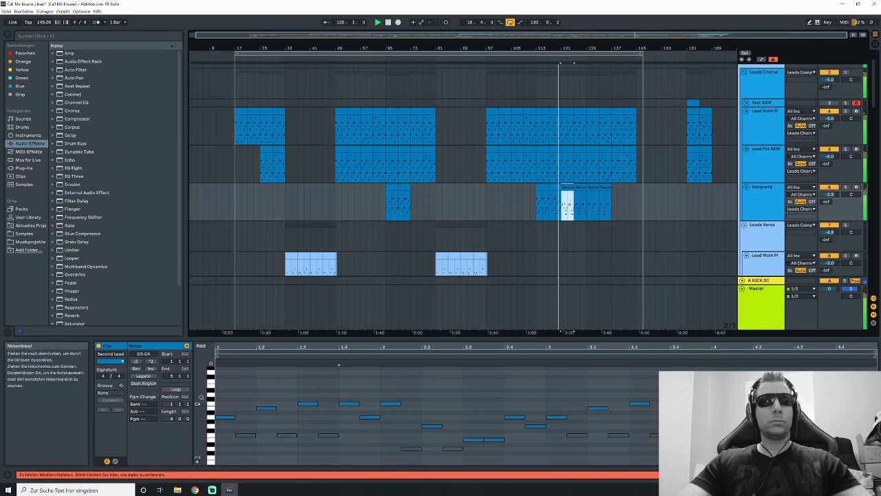
pyautogui.click(339, 399)
pyautogui.scroll(-1, 555, 396)
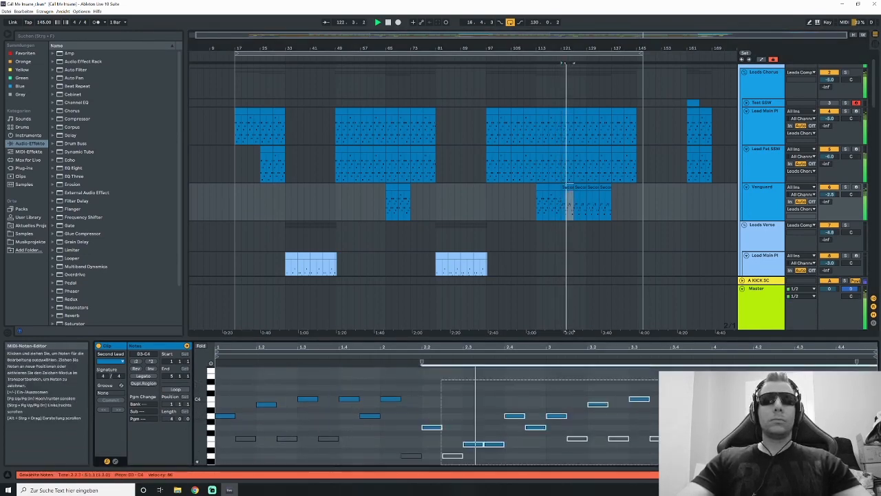
pyautogui.click(482, 408)
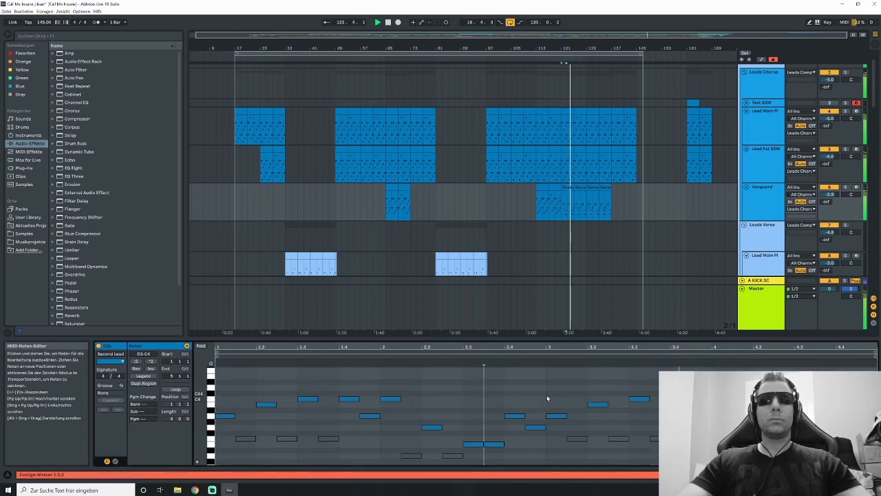
# - Examine the notes of the Second Lead clip at bar 125 during playback, and stop playback at bar 129
pyautogui.click(583, 186)
pyautogui.click(581, 203)
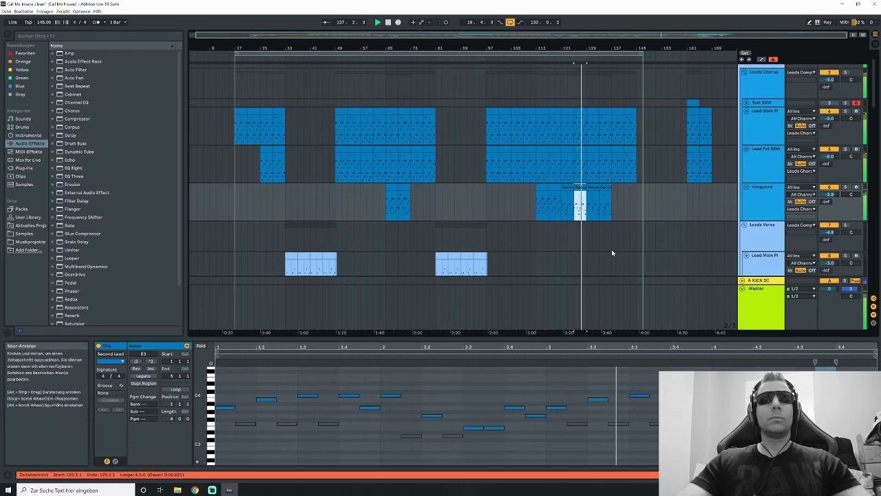
pyautogui.click(587, 218)
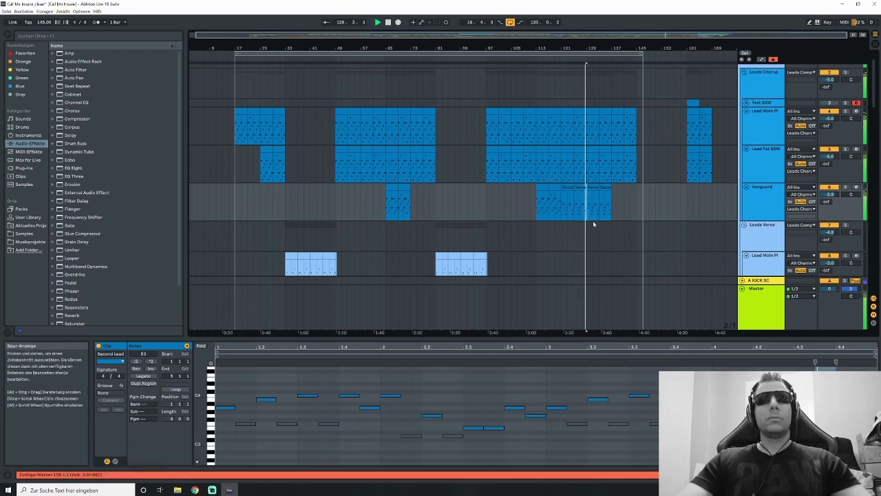
pyautogui.press('space')
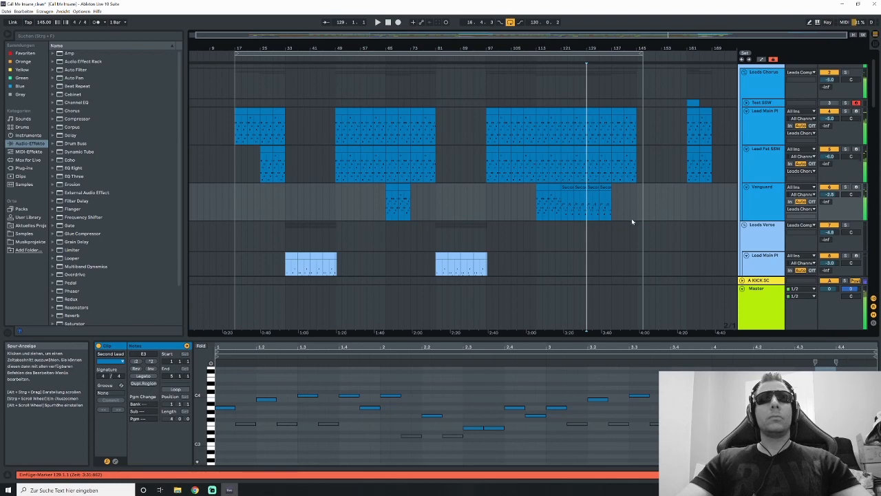
# - Reopen the Second Lead clip at bar 121 and highlight all of its notes for inspection
pyautogui.click(569, 188)
pyautogui.moveTo(221, 380); pyautogui.dragTo(682, 465)
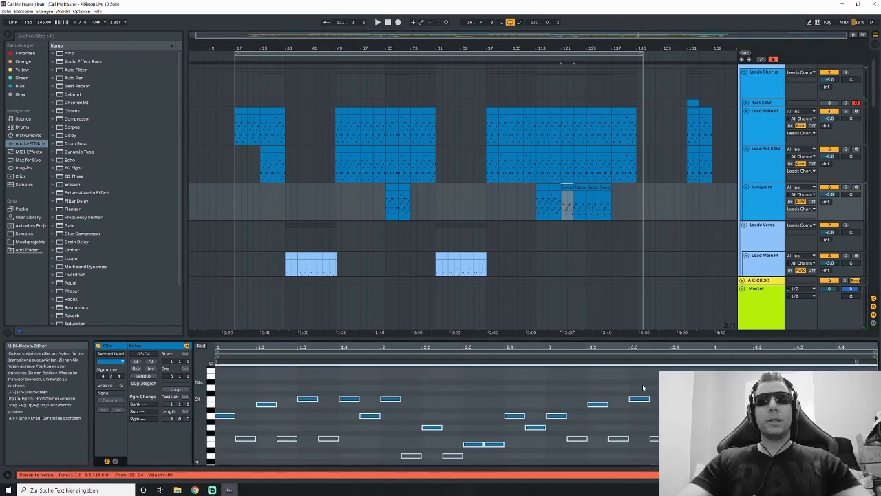
pyautogui.click(643, 387)
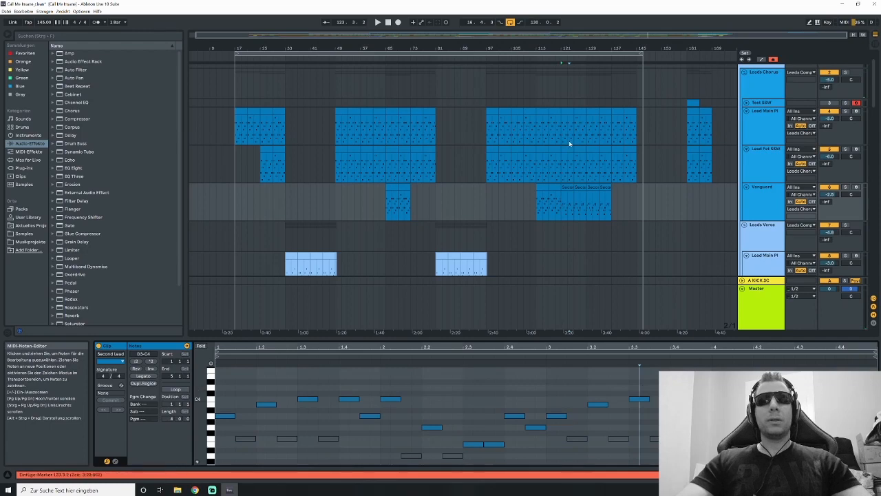
pyautogui.click(568, 197)
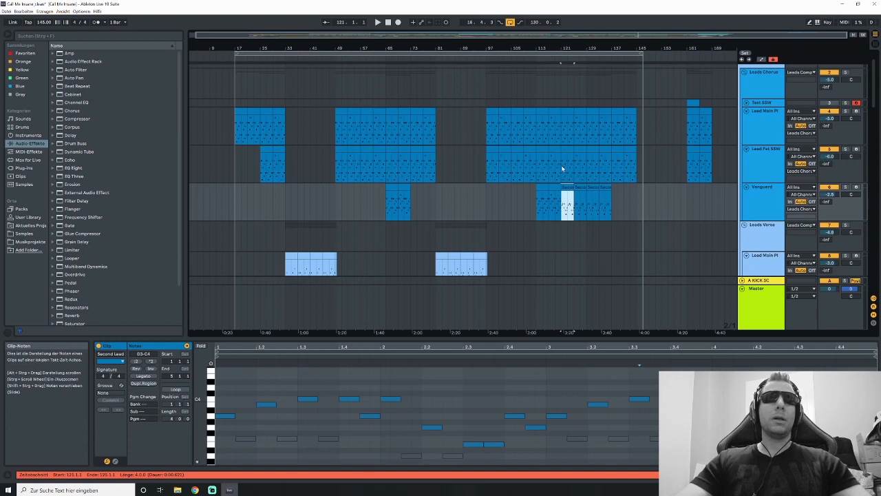
# - Select the Vanguard clip at bar 113 and display the track's device chain
pyautogui.click(523, 129)
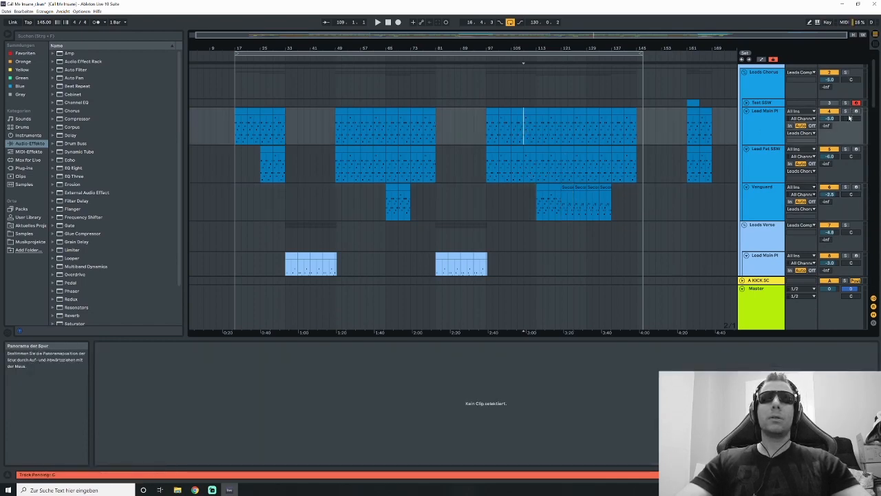
pyautogui.click(539, 187)
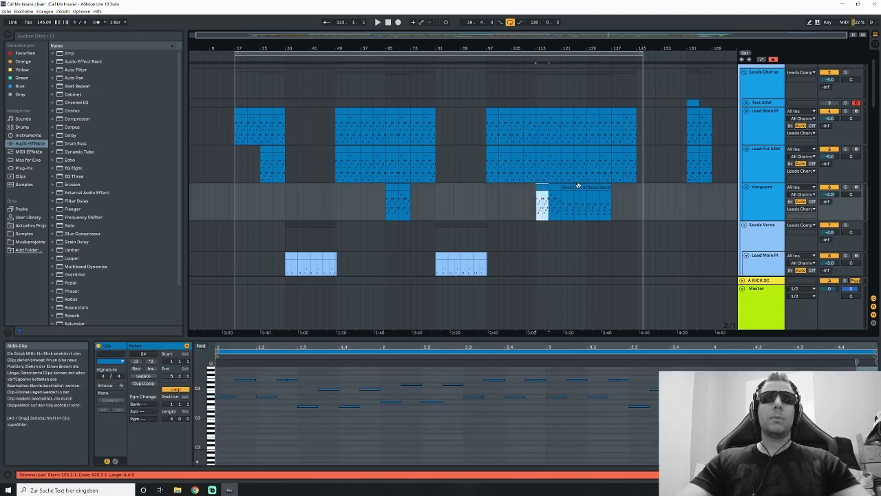
pyautogui.click(819, 474)
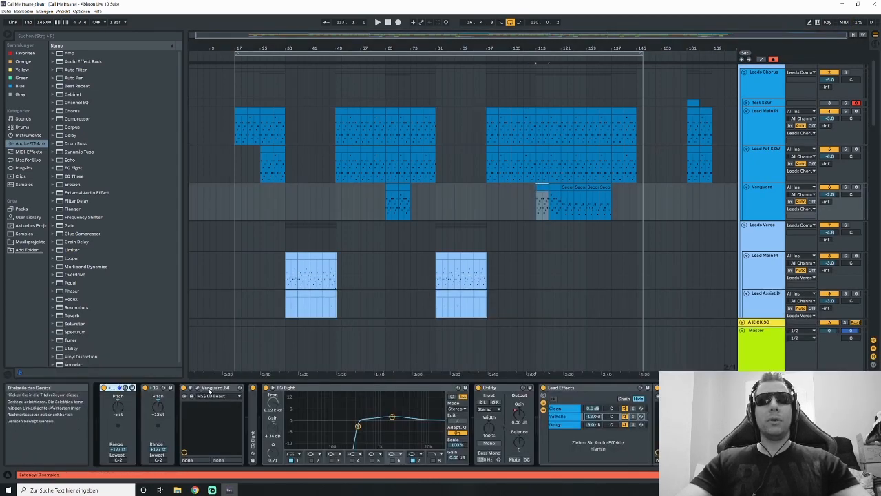
pyautogui.click(537, 212)
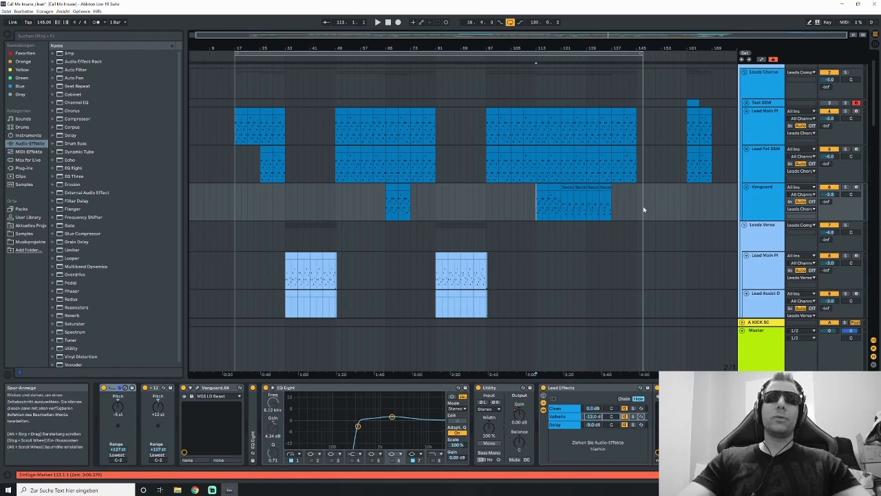
# - Review the device chains of the Lead Fat SSW and Vanguard tracks
pyautogui.scroll(1, 875, 95)
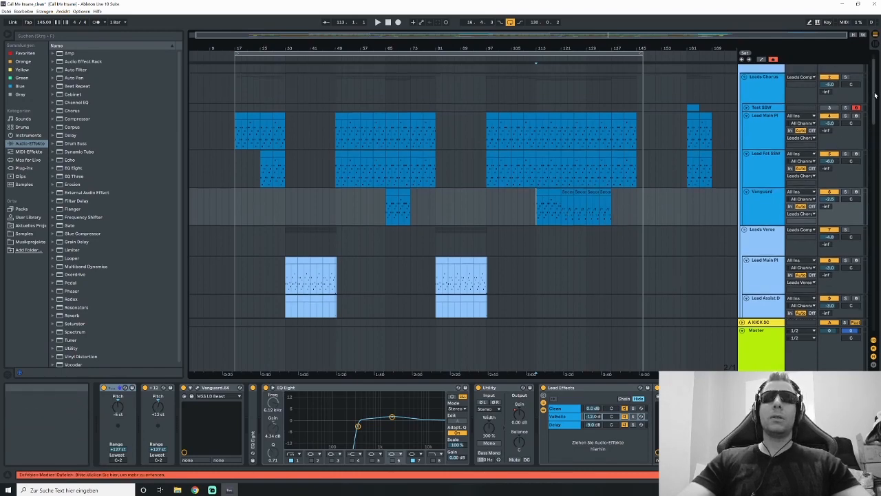
pyautogui.moveTo(875, 95); pyautogui.dragTo(873, 98)
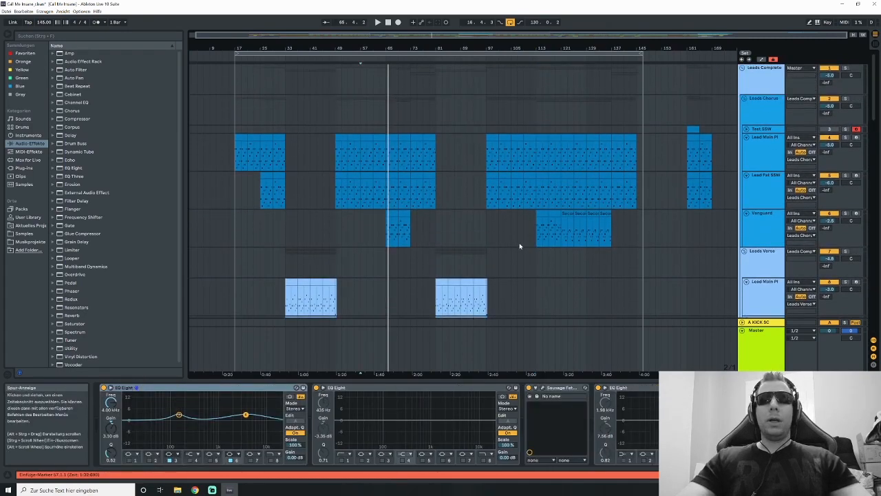
pyautogui.scroll(-3, 519, 246)
pyautogui.click(361, 156)
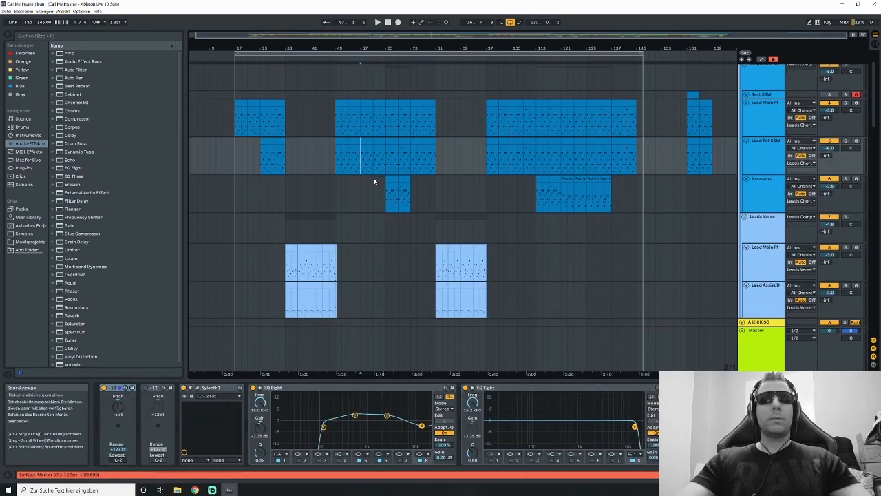
pyautogui.scroll(-2, 326, 188)
pyautogui.click(288, 173)
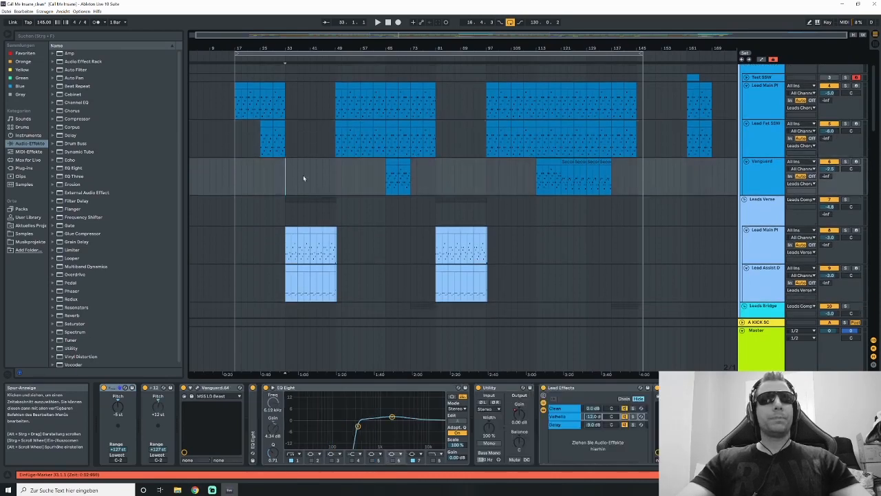
# - Solo the Leads Verse group and display the notes of its Lead Main Pl clip at bar 33
pyautogui.moveTo(875, 109)
pyautogui.mouseDown()
pyautogui.moveTo(870, 154)
pyautogui.moveTo(872, 124)
pyautogui.mouseUp()
pyautogui.click(847, 134)
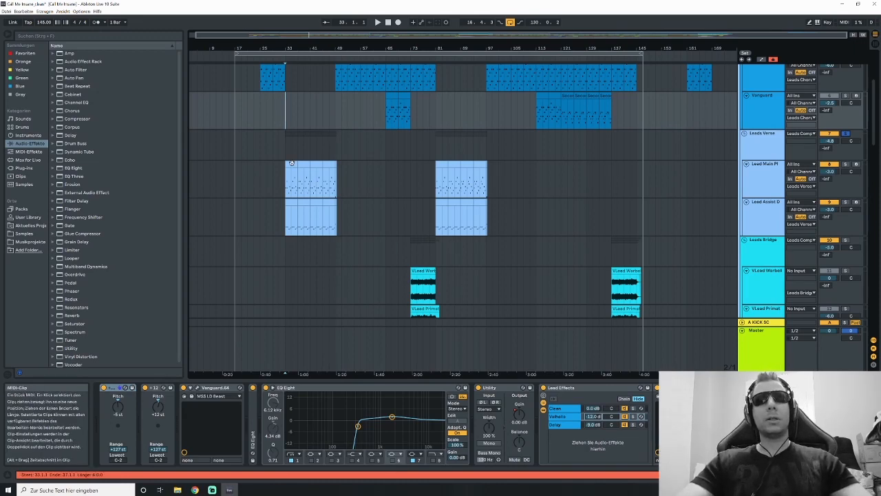
pyautogui.moveTo(286, 166); pyautogui.dragTo(297, 165)
pyautogui.click(753, 475)
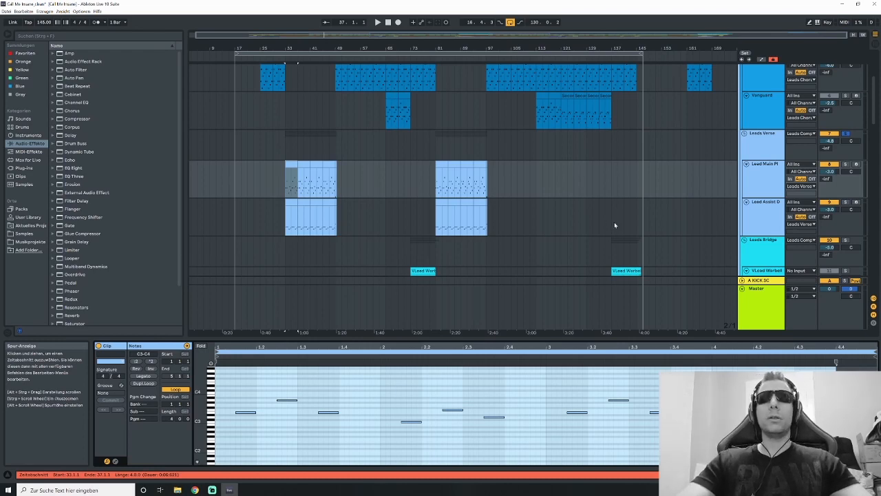
# - Solo the Lead Main Pl track in Leads Verse, play it from bar 33, and stop playback
pyautogui.click(845, 165)
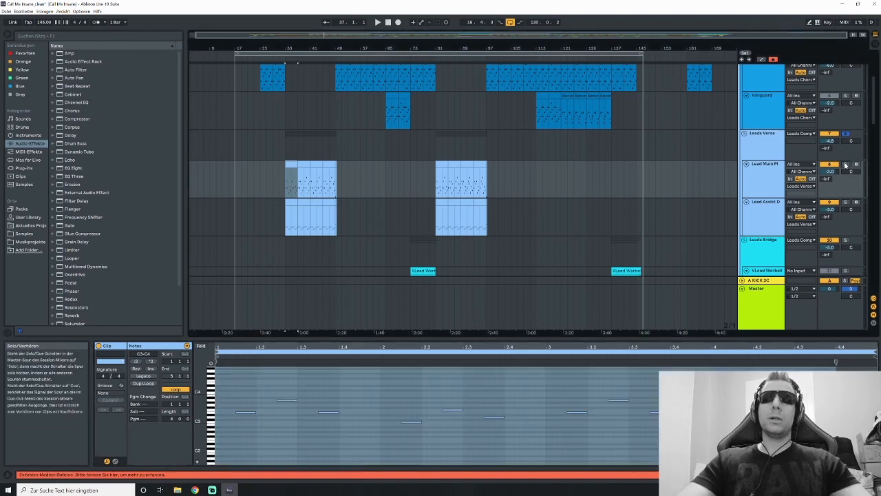
pyautogui.click(285, 185)
pyautogui.press('space')
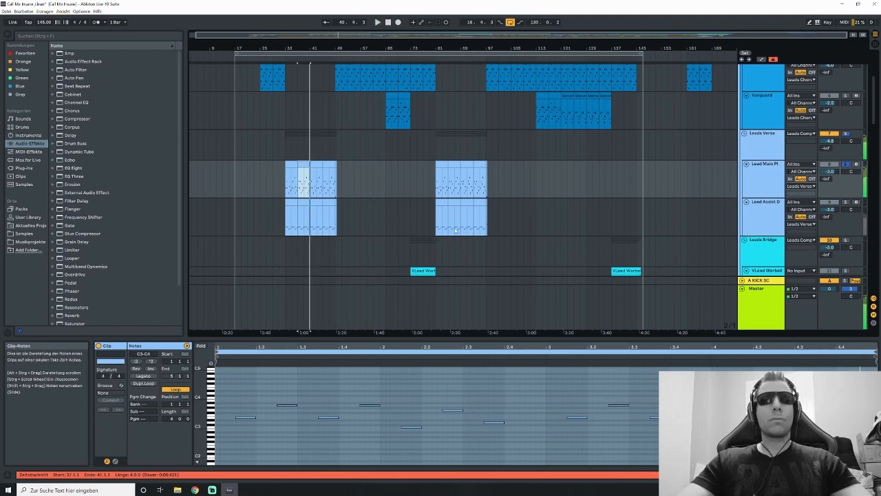
pyautogui.press('space')
# - Examine the verse Lead Main Pl clip at bar 33 by highlighting its successive note groups and the D3 note
pyautogui.click(290, 166)
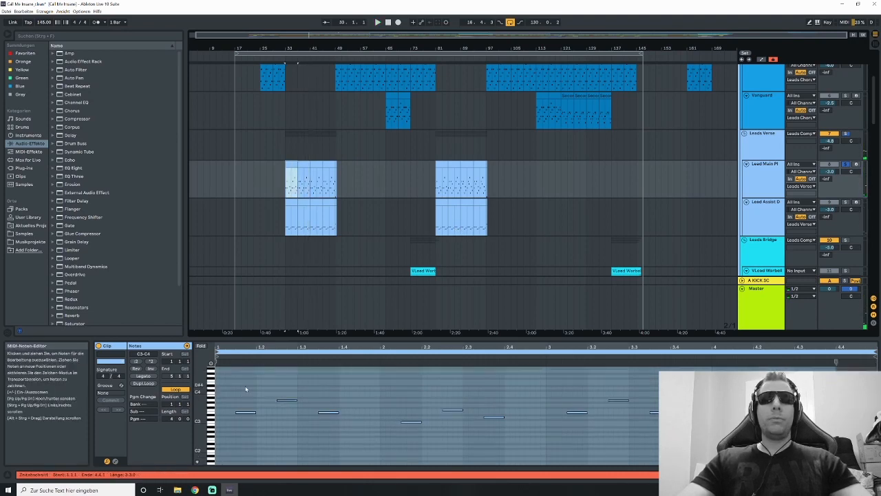
pyautogui.moveTo(244, 384); pyautogui.dragTo(347, 448)
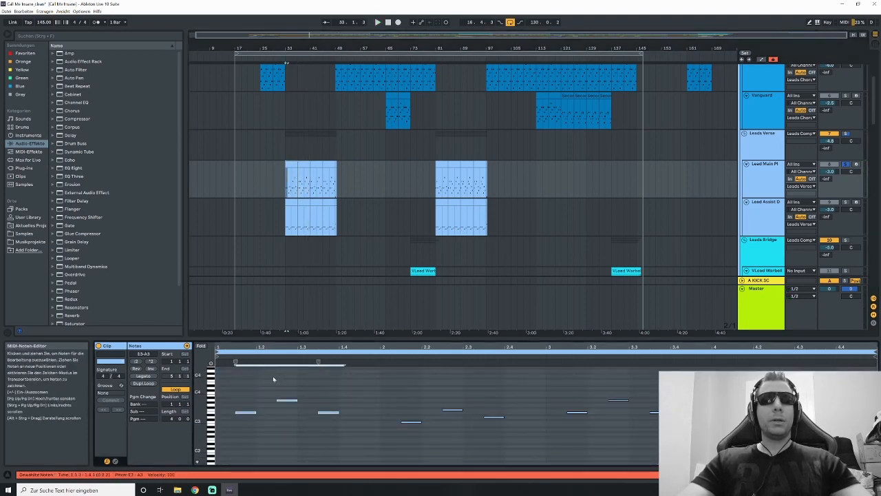
pyautogui.moveTo(397, 387); pyautogui.dragTo(488, 449)
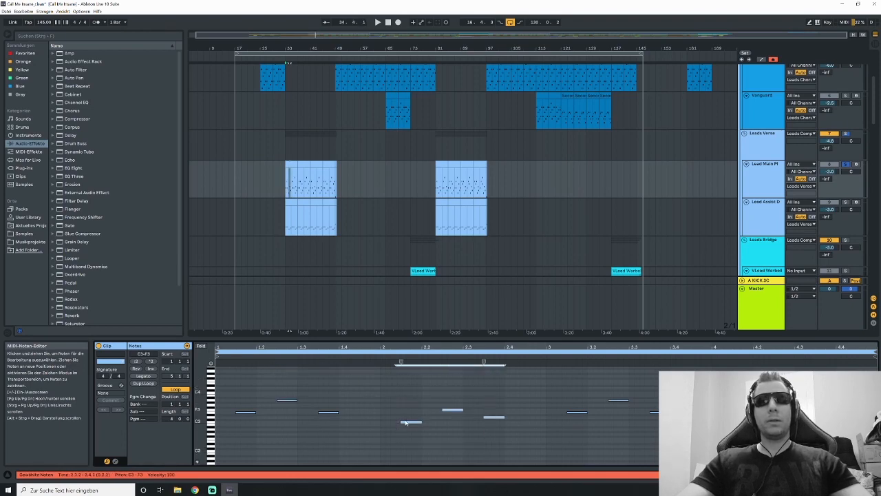
pyautogui.moveTo(572, 387); pyautogui.dragTo(659, 439)
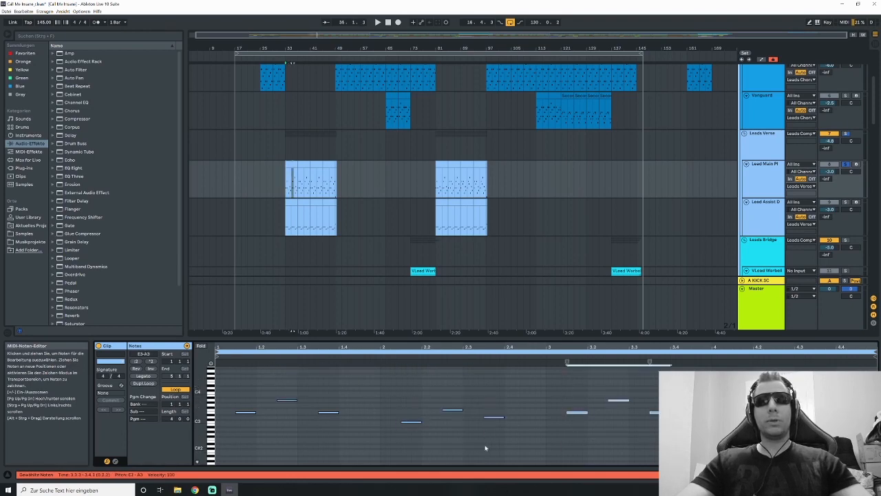
pyautogui.click(493, 417)
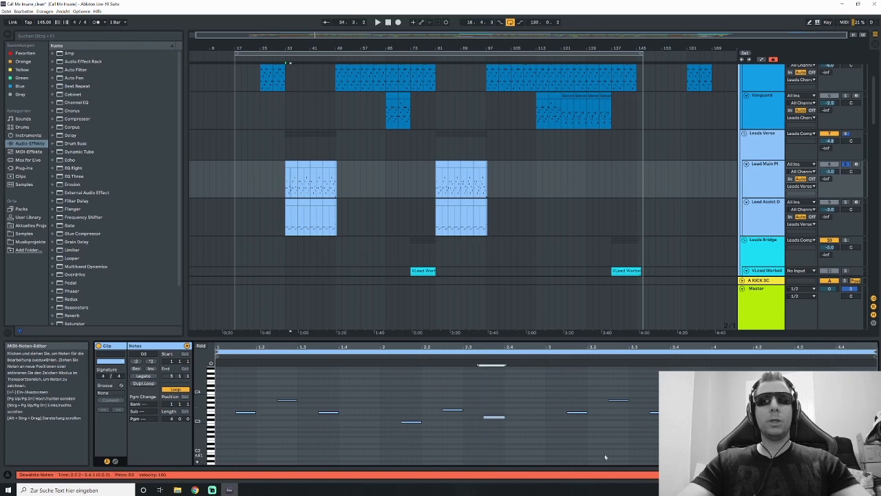
pyautogui.click(295, 180)
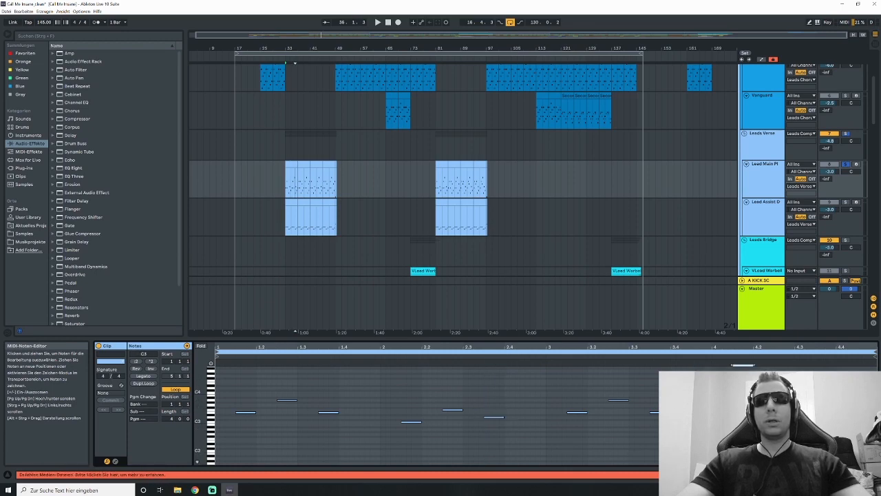
# - Compare the notes of the verse Lead Main Pl clips at bars 81 and 85 with the clip at bar 33
pyautogui.click(441, 164)
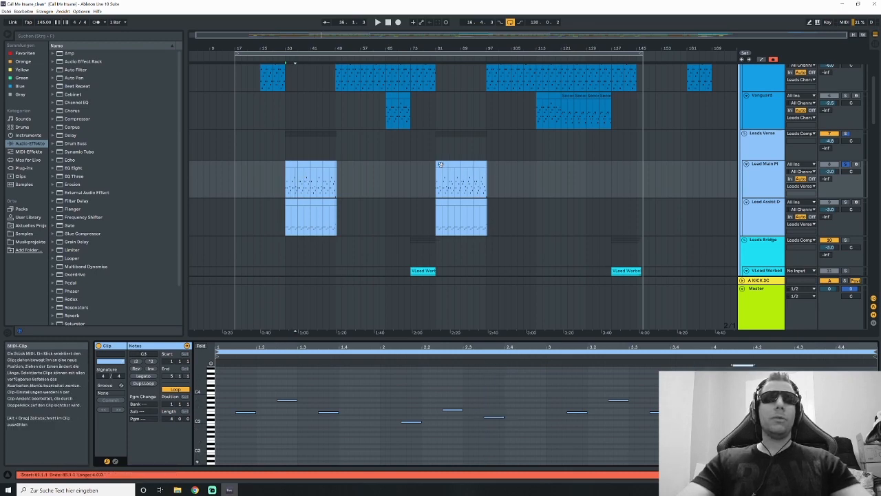
pyautogui.click(441, 165)
pyautogui.click(456, 164)
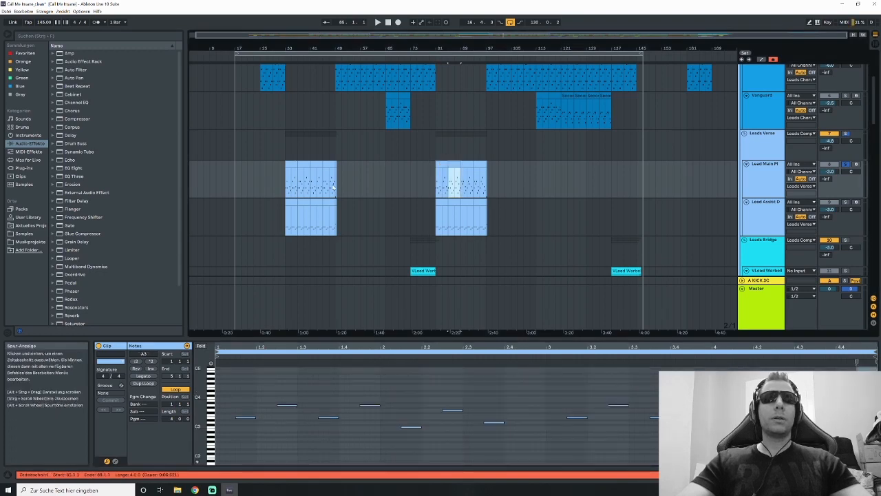
pyautogui.click(288, 163)
# - Solo the Lead Assist Deep track, play its clip from bar 33, and display its device chain
pyautogui.scroll(-1, 535, 194)
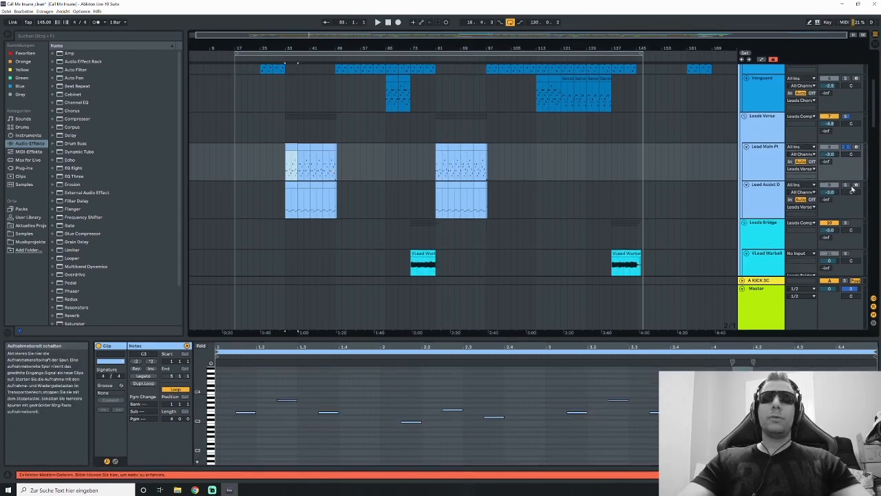
pyautogui.click(288, 209)
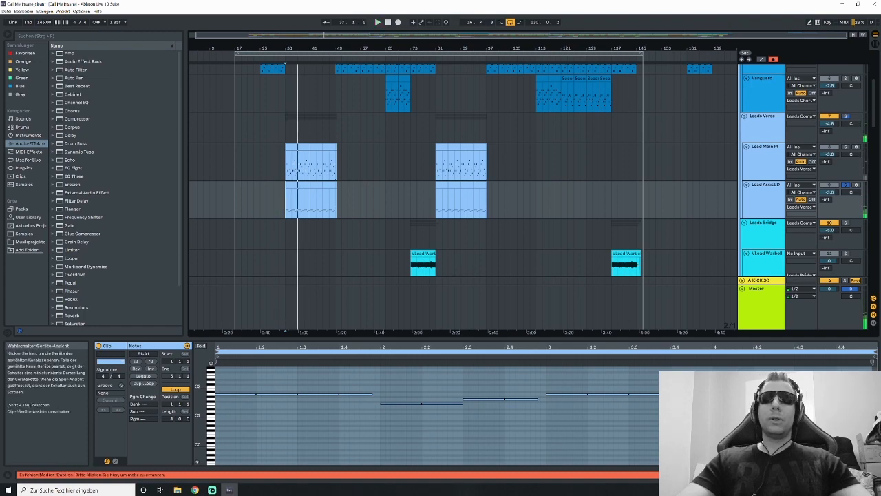
pyautogui.hotkey('shift', 'Tab')
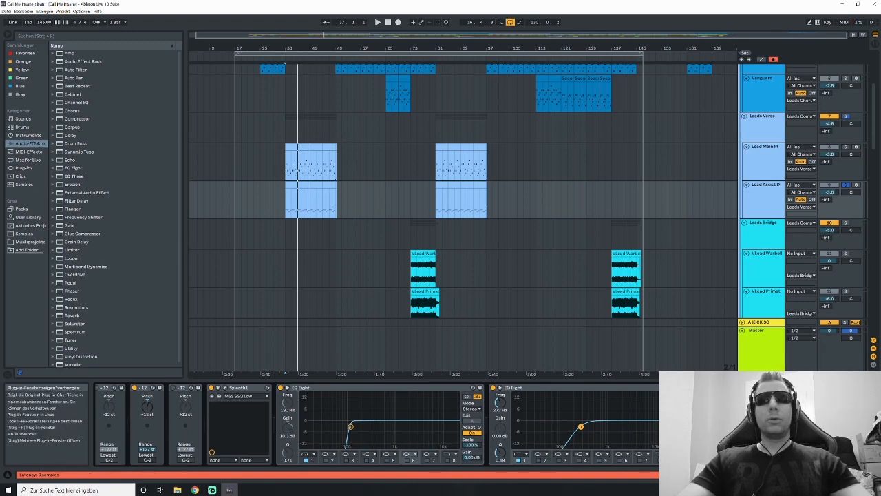
# - Open the LFOTool plug-in on Lead Assist Deep, play from bar 33, and show its LFO curve instead of the filter plot
pyautogui.click(719, 387)
pyautogui.moveTo(699, 201); pyautogui.dragTo(551, 181)
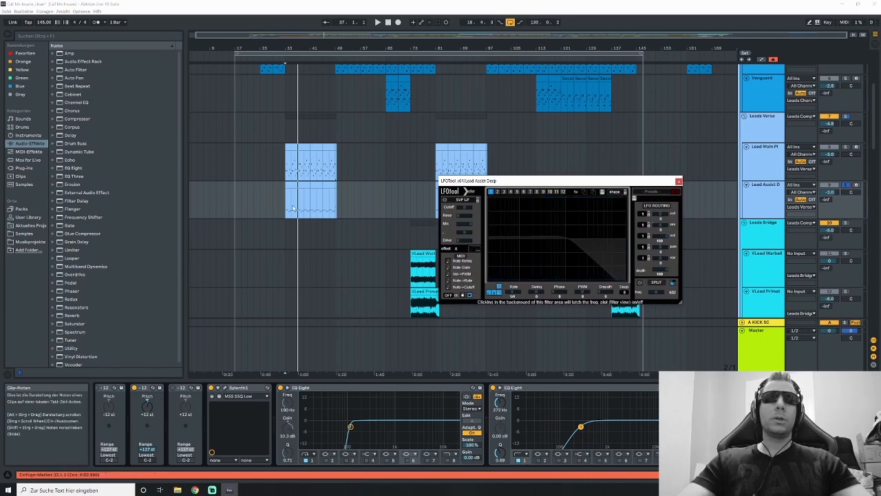
pyautogui.press('space')
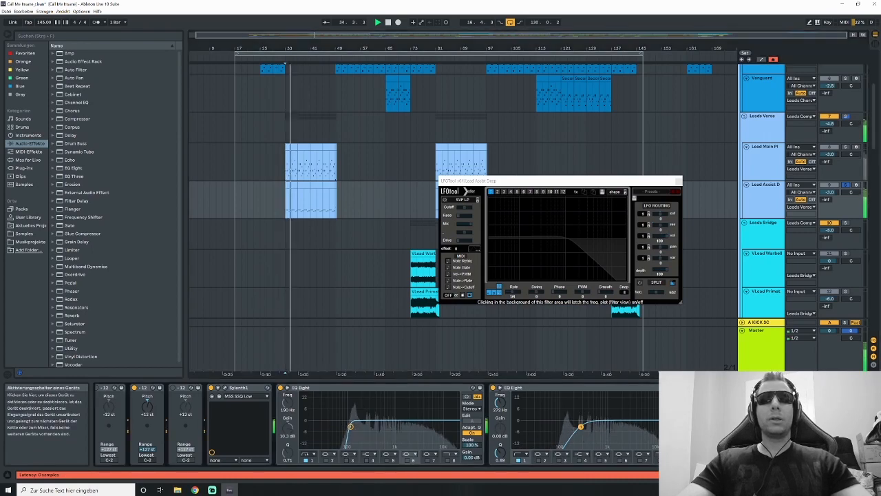
pyautogui.click(565, 217)
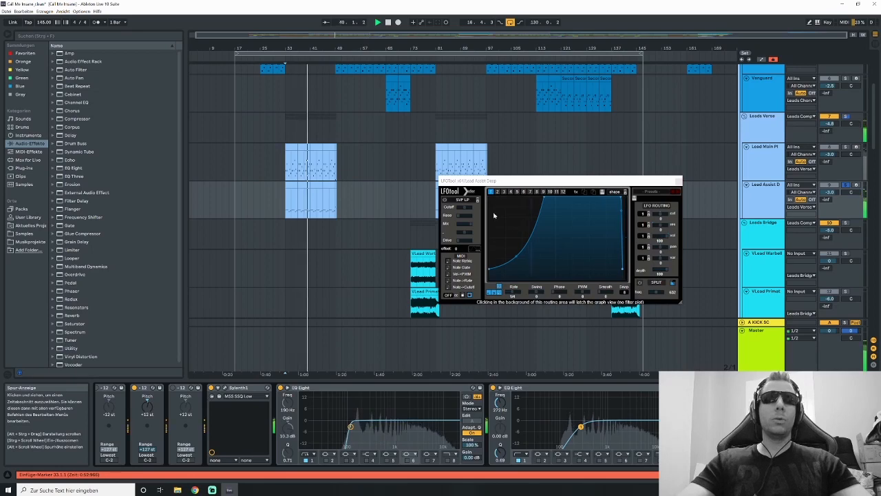
# - Close the LFOTool window, release the Lead Assist Deep solo, and play the soloed Leads Verse group from bar 33
pyautogui.click(677, 181)
pyautogui.click(273, 118)
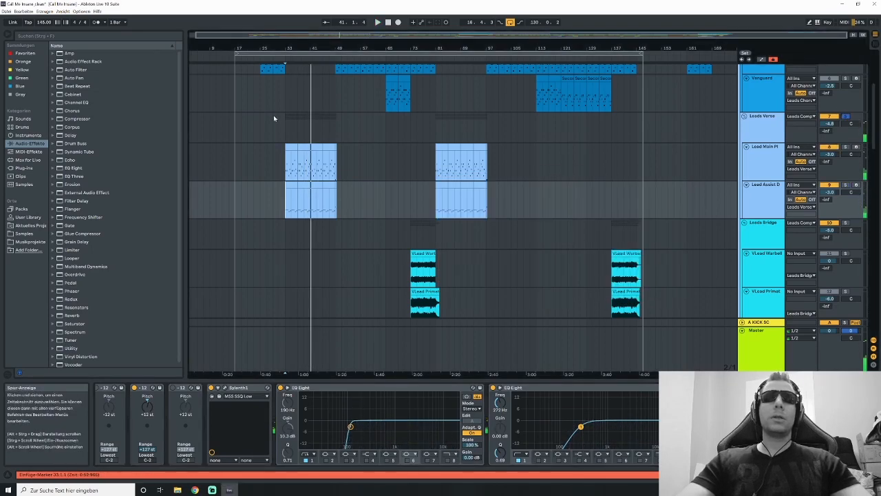
pyautogui.click(288, 132)
pyautogui.press('space')
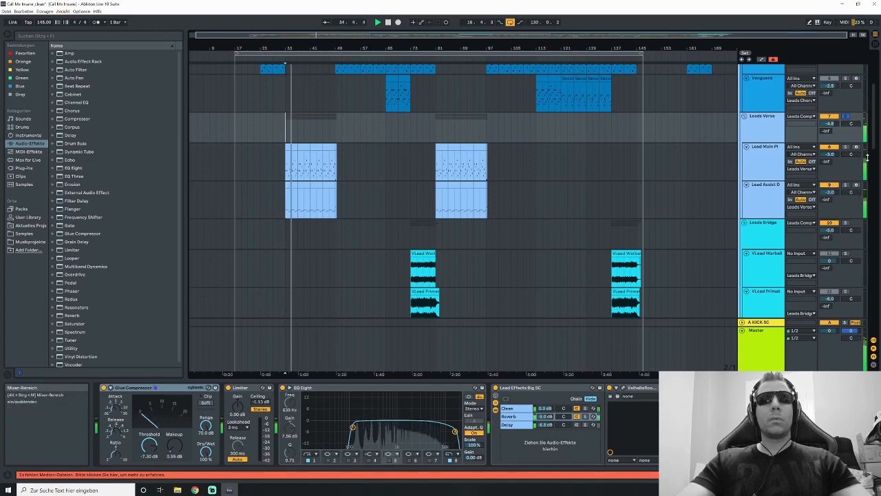
# - Add the Drums group to the solo during playback and display the notes of its Layer clip at bar 41
pyautogui.scroll(-4, 872, 176)
pyautogui.scroll(-3, 873, 176)
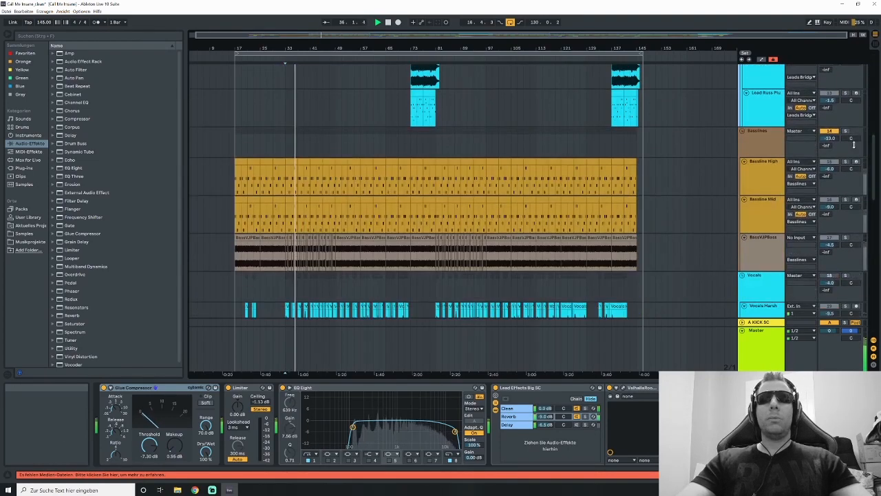
pyautogui.scroll(-10, 872, 169)
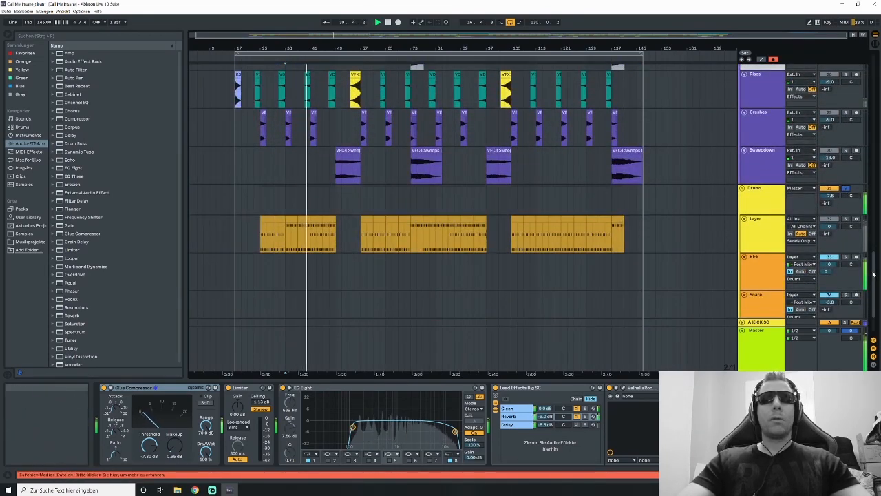
pyautogui.scroll(-2, 869, 289)
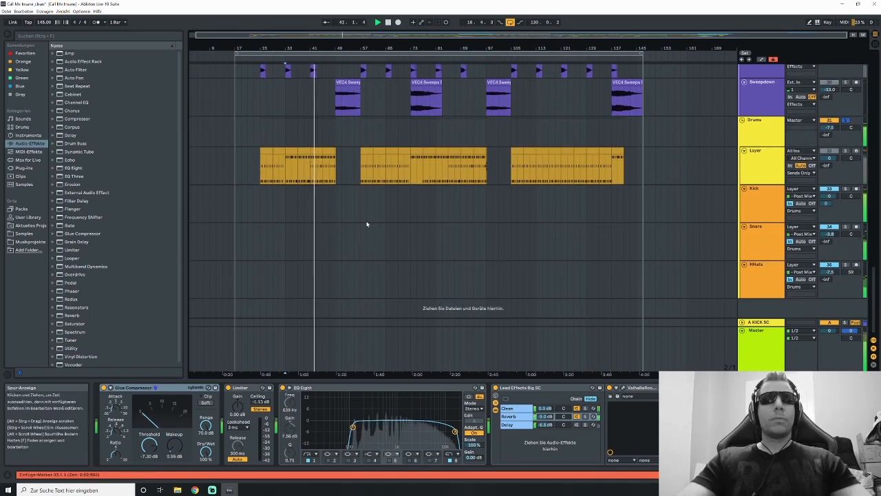
pyautogui.click(316, 151)
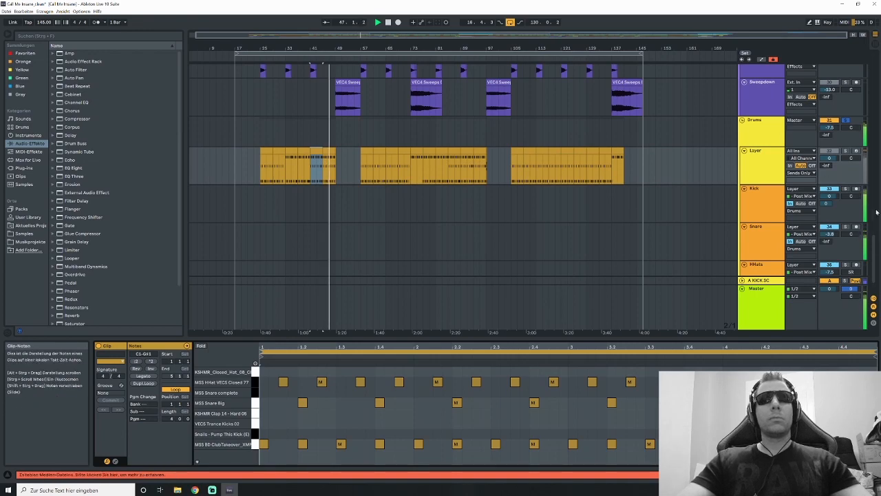
# - Stop playback, release the Leads Verse solo, and display the notes of the verse Lead Main Pl clip at bar 33
pyautogui.moveTo(874, 249); pyautogui.dragTo(875, 92)
pyautogui.click(311, 133)
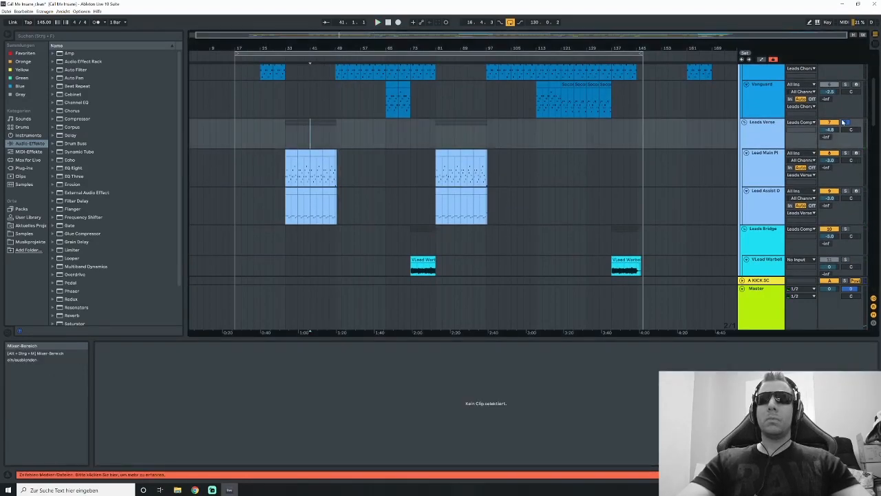
pyautogui.click(280, 130)
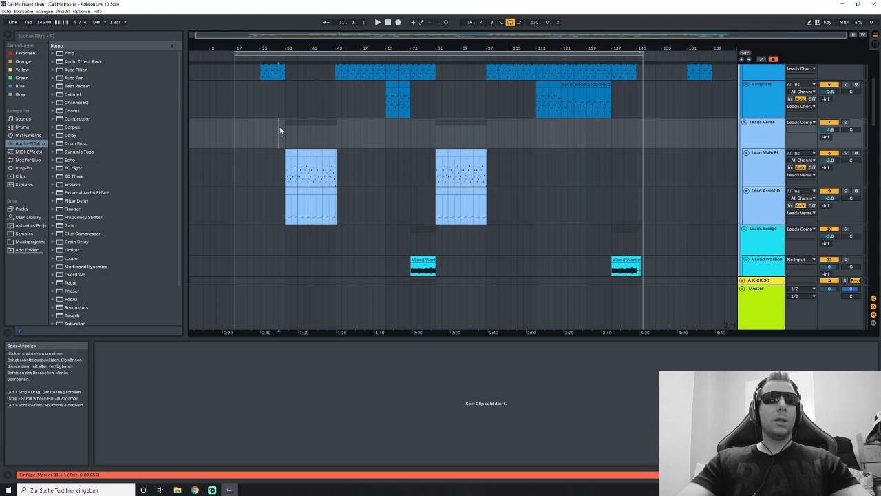
pyautogui.click(294, 153)
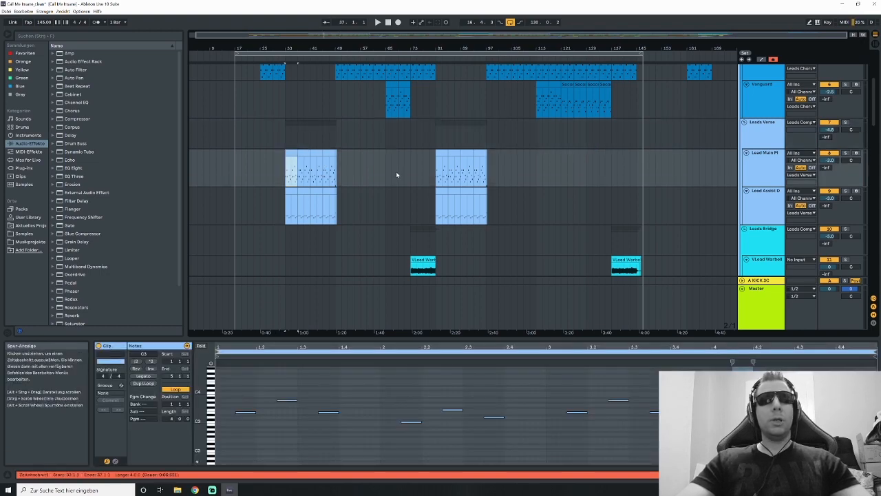
# - Display the Vanguard track's device chain from its bar 113 clip and place the insert marker at bar 49
pyautogui.moveTo(875, 118); pyautogui.dragTo(875, 73)
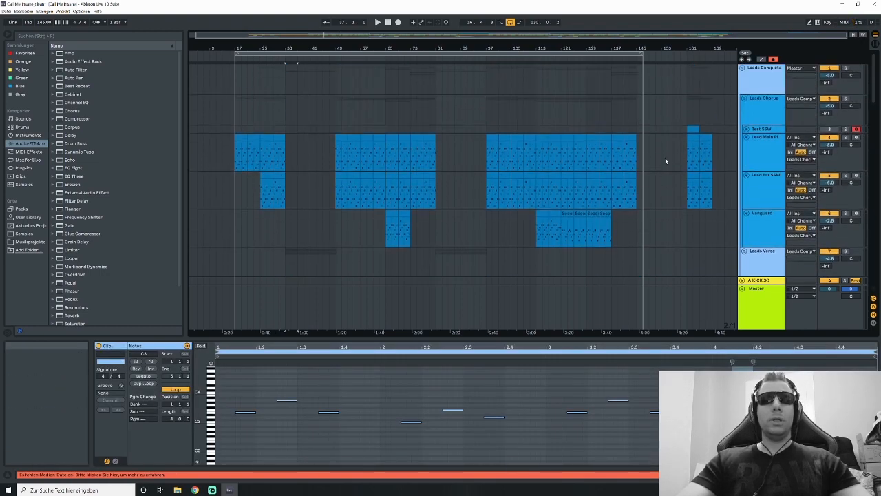
pyautogui.scroll(-3, 507, 192)
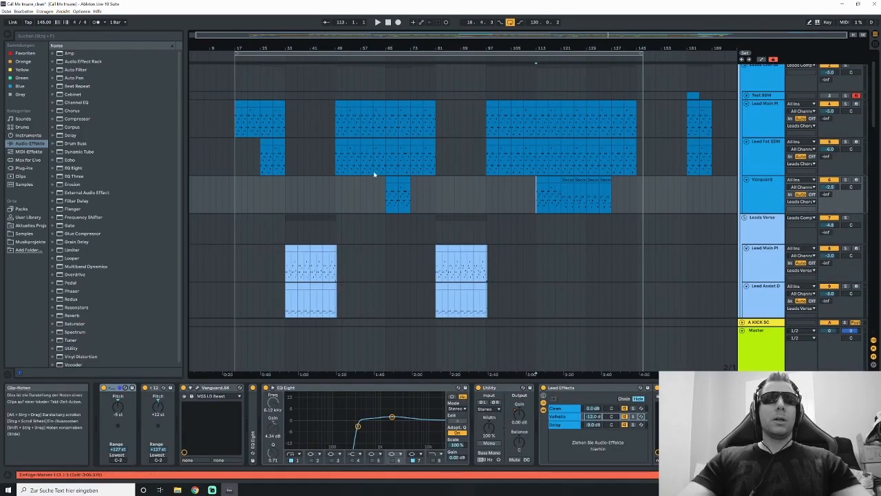
pyautogui.click(341, 205)
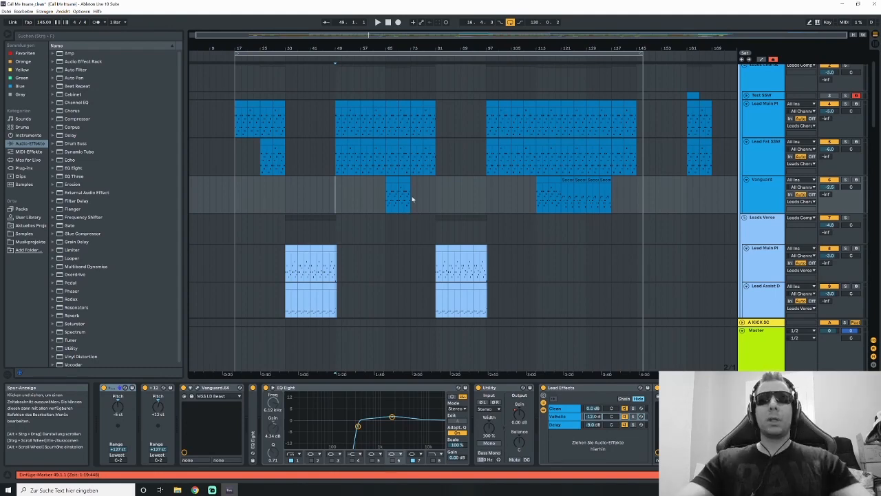
# - Play the song from bar 17 while selecting the chorus Lead Main Pl clips at bars 17 and 21, and stop playback
pyautogui.click(235, 131)
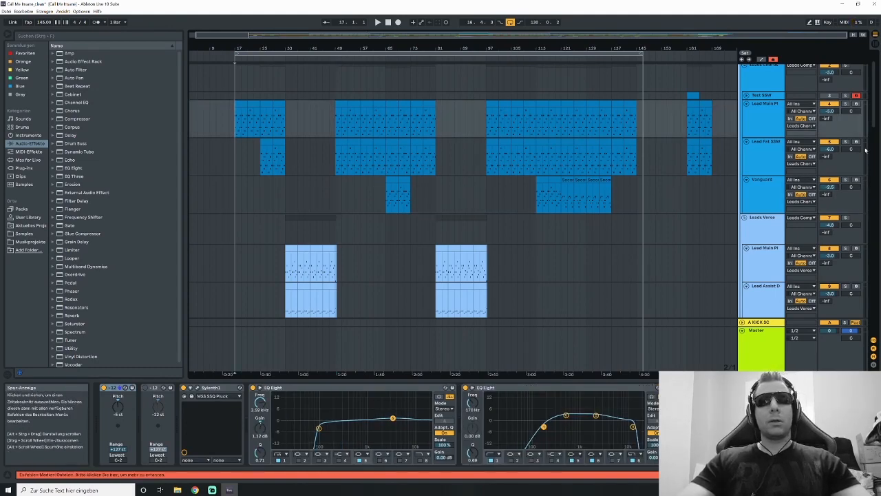
pyautogui.press('space')
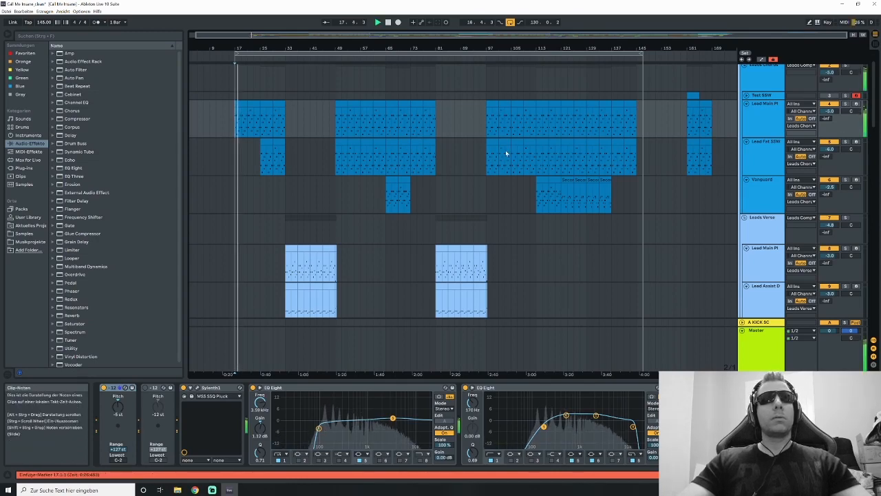
pyautogui.click(243, 103)
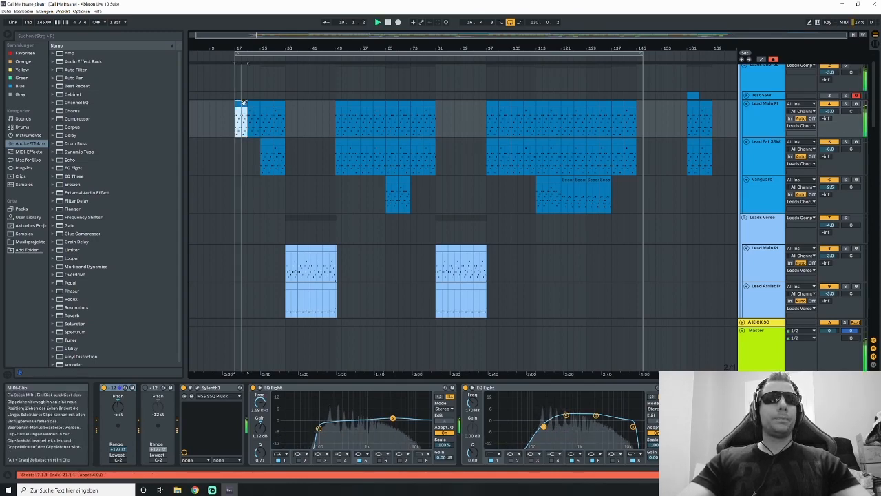
pyautogui.click(255, 105)
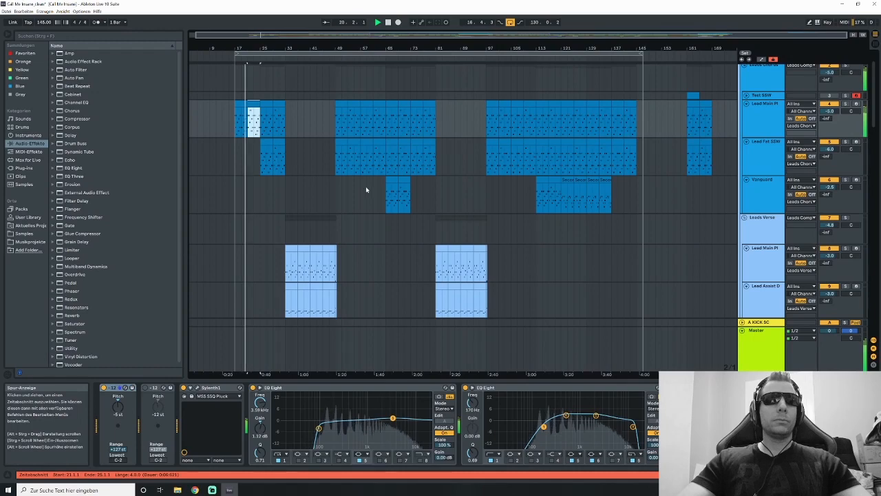
pyautogui.scroll(1, 568, 203)
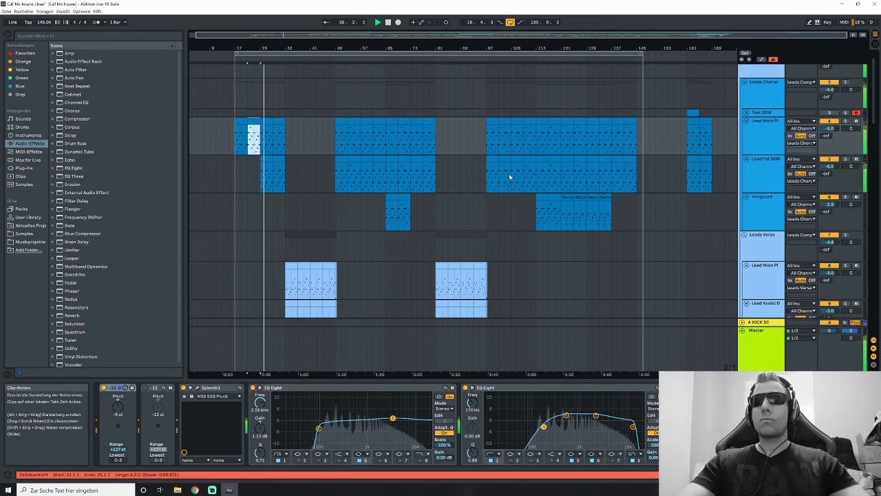
pyautogui.press('space')
# - Solo the chorus Lead Main Pl track, select its clip at bar 17, and show the filter devices on the Leads Chorus group
pyautogui.click(236, 139)
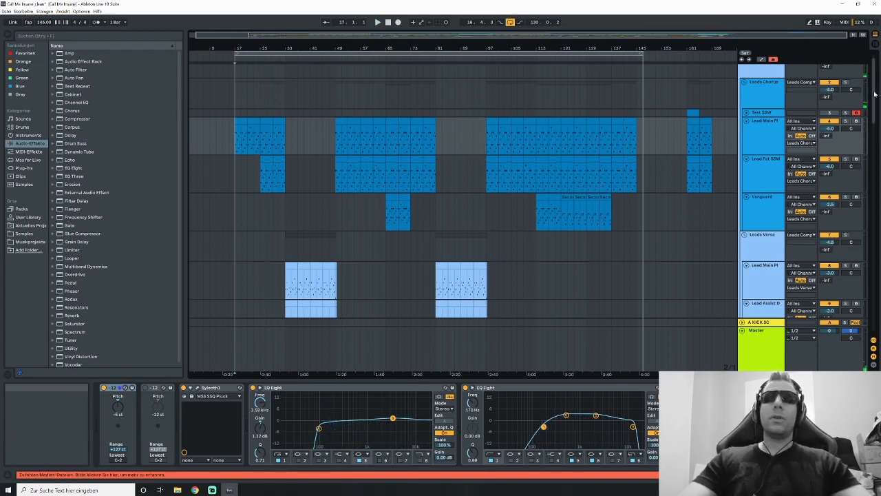
pyautogui.moveTo(235, 124); pyautogui.dragTo(247, 130)
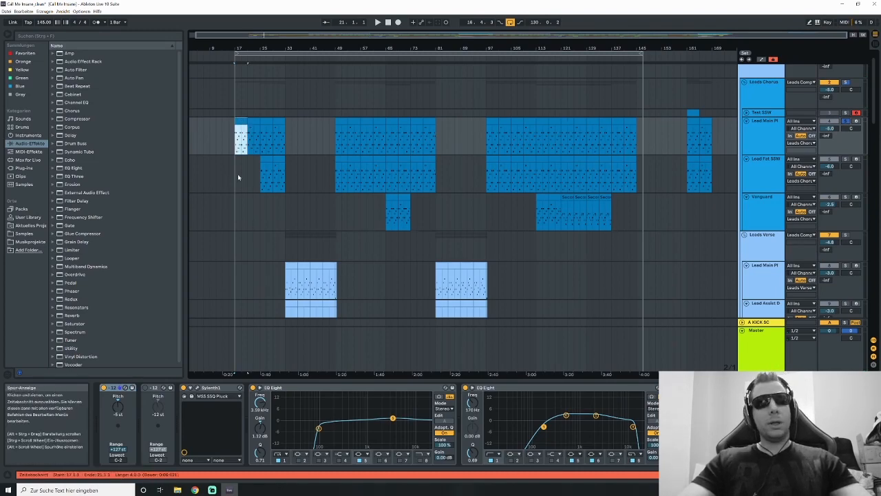
pyautogui.click(250, 93)
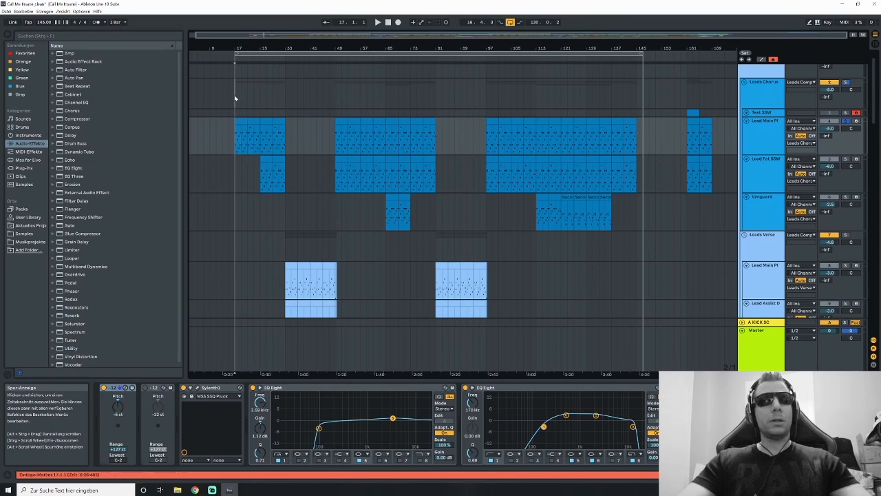
pyautogui.moveTo(798, 475); pyautogui.dragTo(821, 474)
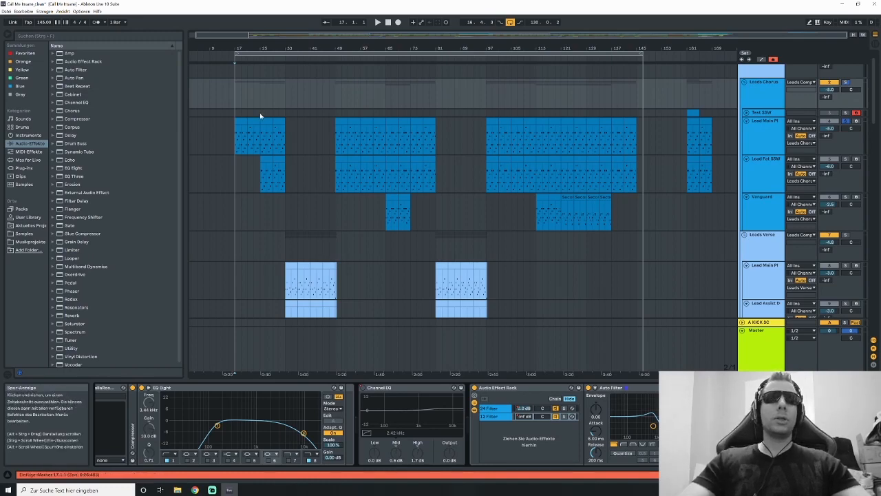
# - Compare the device chains of the chorus Lead Main Pl track, the Leads Chorus group and the Master track
pyautogui.moveTo(247, 36); pyautogui.dragTo(247, 47)
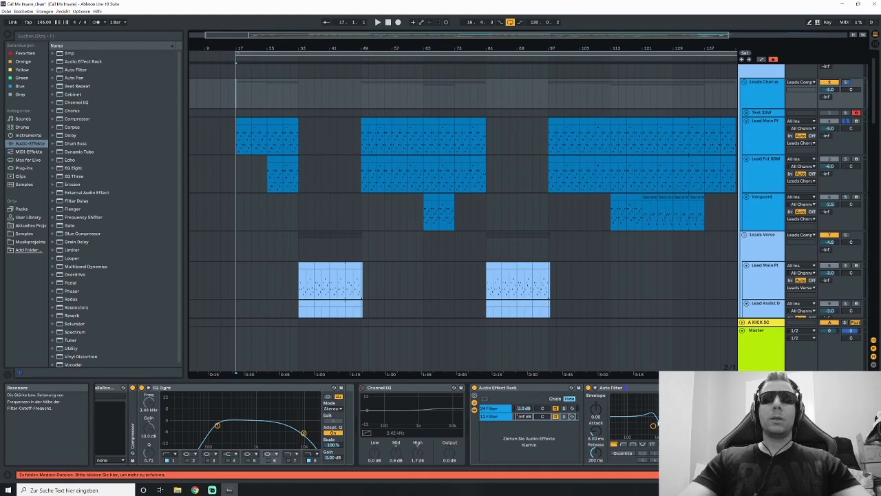
pyautogui.click(235, 134)
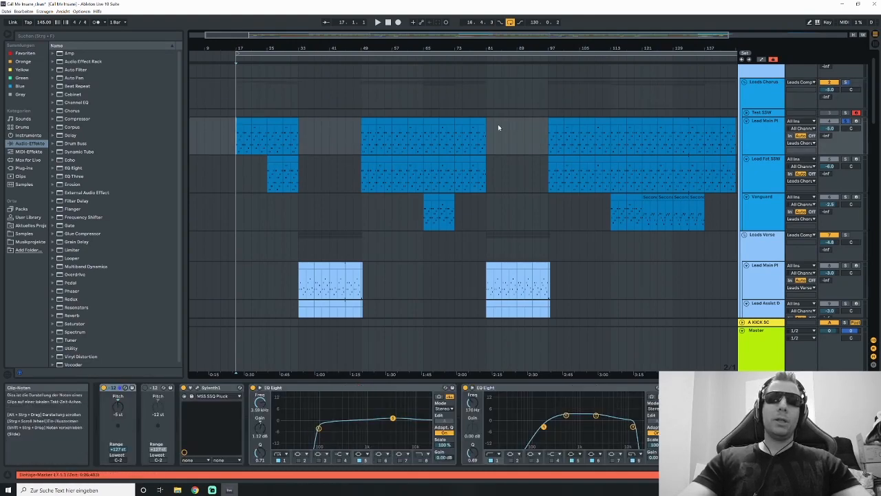
pyautogui.click(235, 97)
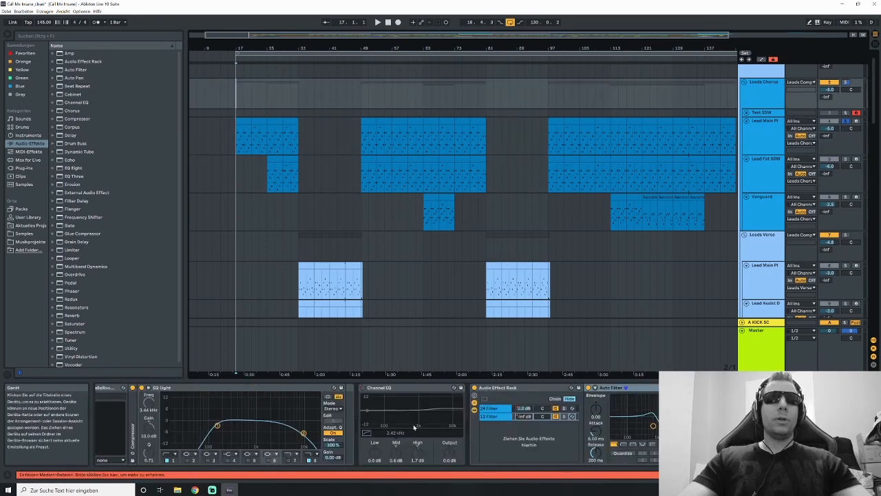
pyautogui.click(242, 351)
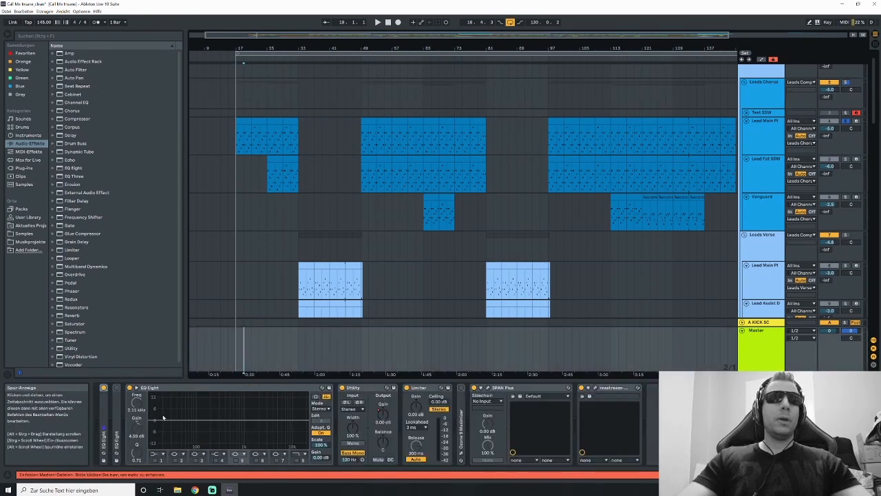
# - Play the soloed chorus Lead Main Pl from bar 25 and show its spectrum in the Master track's EQ Eight
pyautogui.click(273, 143)
pyautogui.press('space')
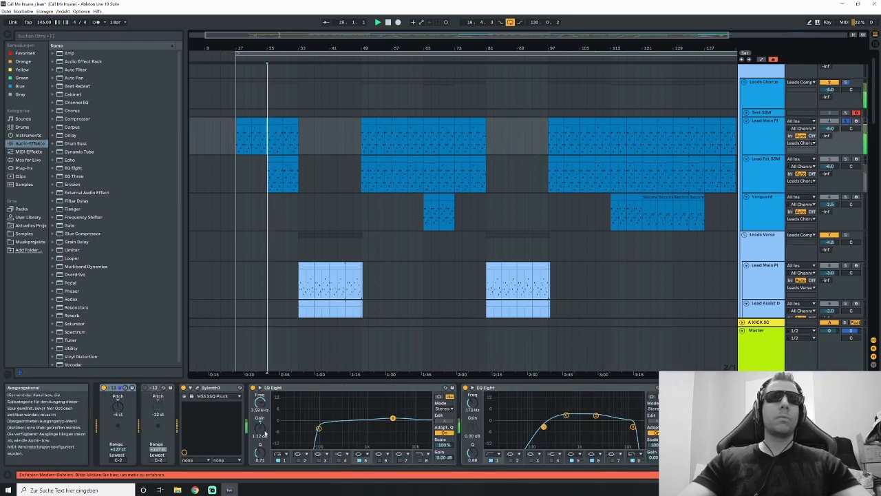
pyautogui.click(271, 344)
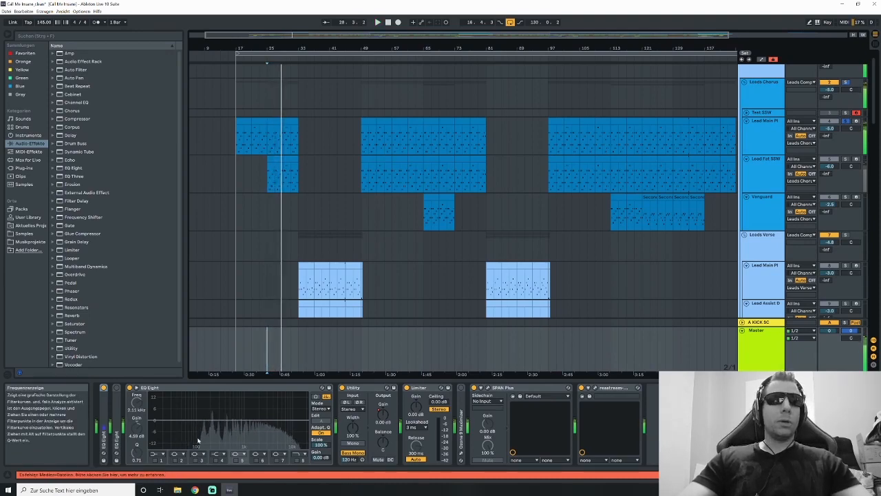
# - Open the SPAN Plus analyzer on the Master track and position its window over the arrangement beside the bar 25 lead clips
pyautogui.click(488, 390)
pyautogui.moveTo(575, 112); pyautogui.dragTo(493, 163)
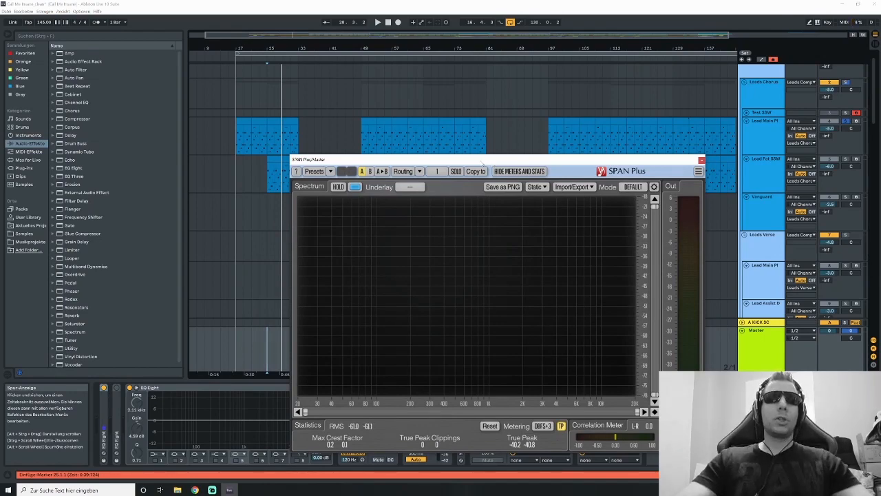
pyautogui.moveTo(481, 165); pyautogui.dragTo(481, 121)
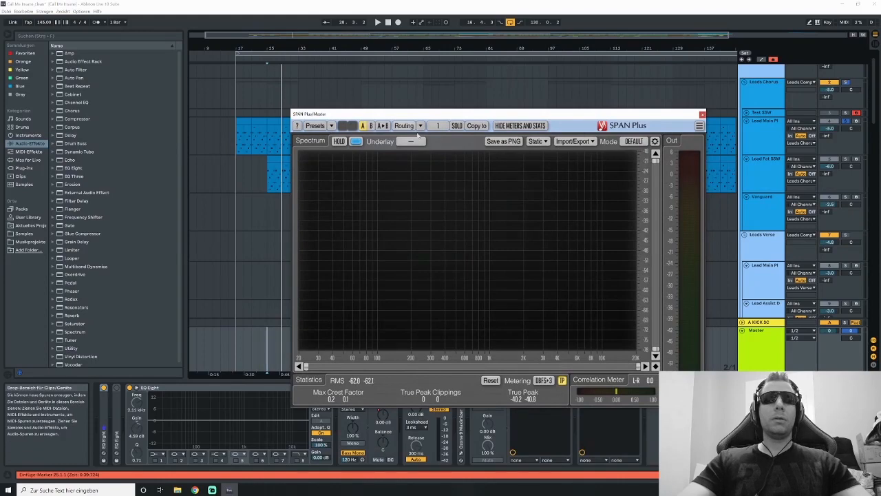
pyautogui.moveTo(422, 115); pyautogui.dragTo(439, 140)
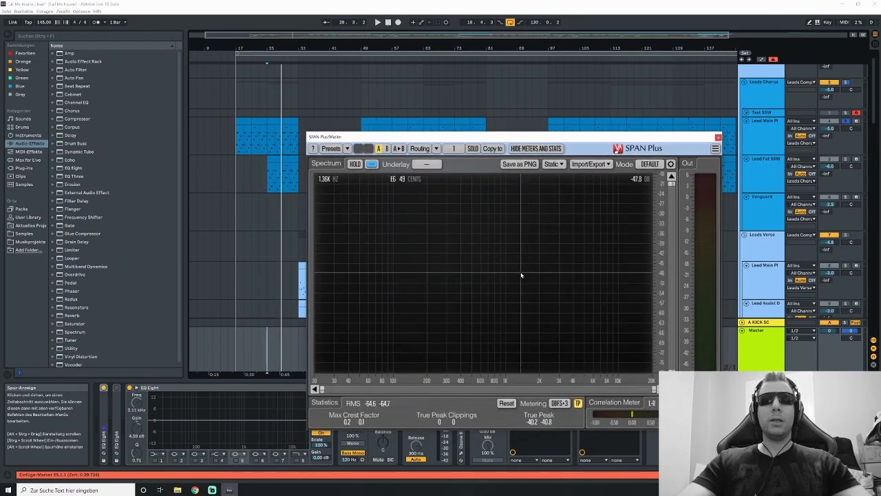
pyautogui.moveTo(431, 141); pyautogui.dragTo(421, 134)
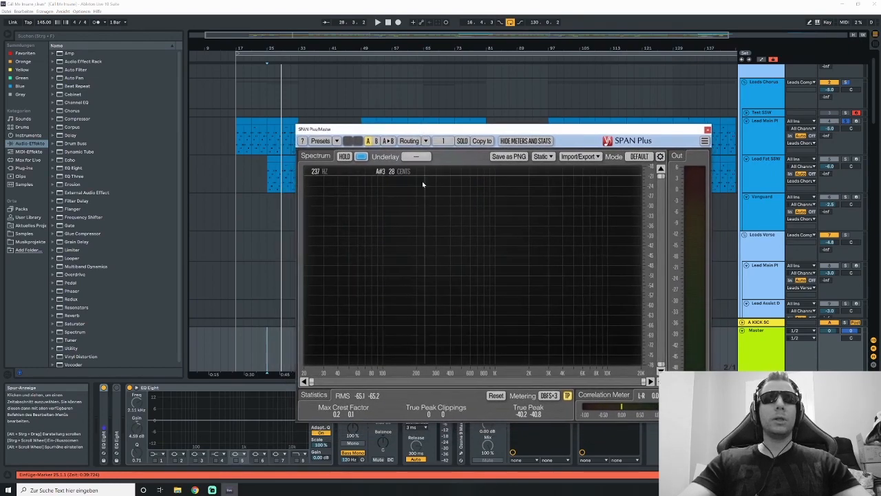
# - Play from bar 25 with SPAN Plus open, release the lead solos, and examine the spectrum of the full mix
pyautogui.click(267, 144)
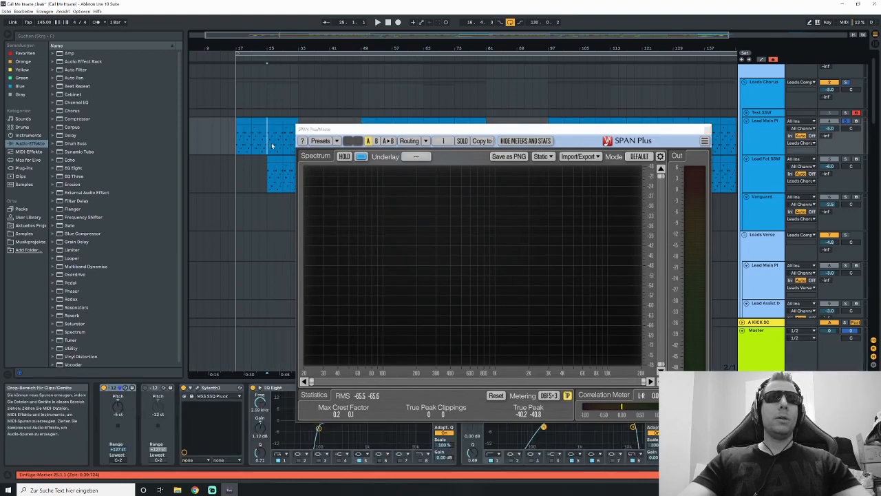
pyautogui.press('space')
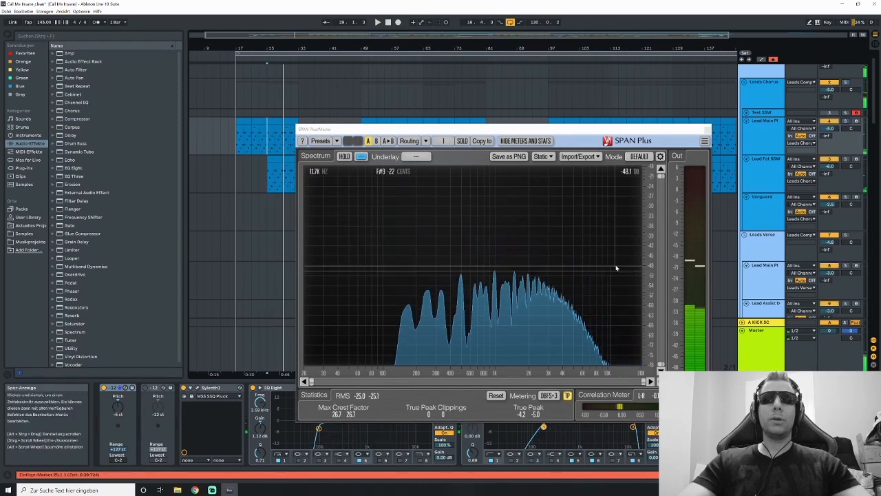
pyautogui.press('space')
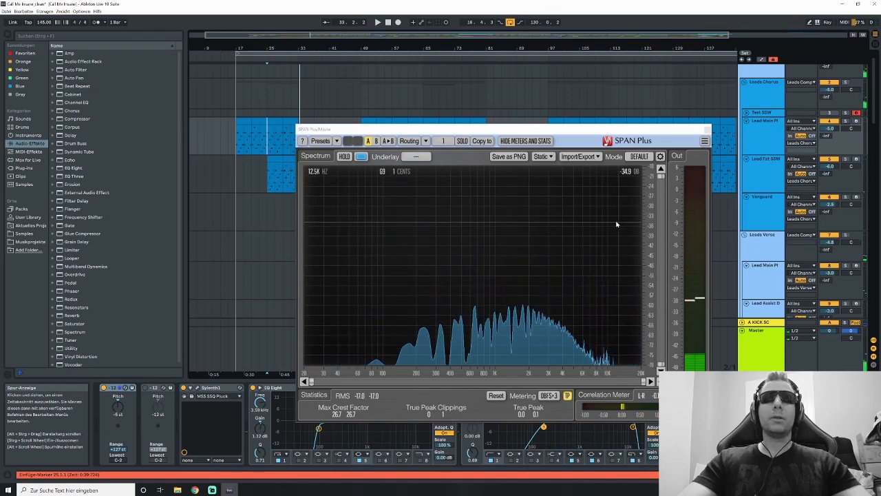
pyautogui.press('space')
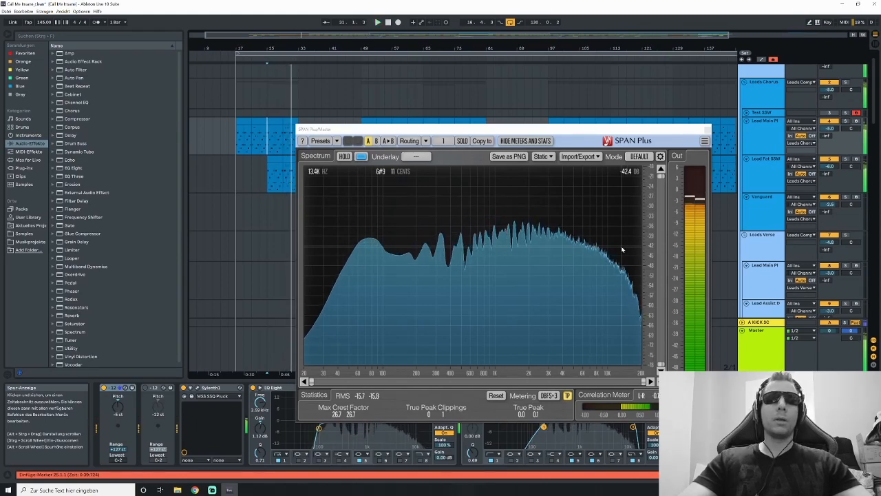
# - Play the soloed chorus Lead Main Pl from bar 17, examine its spectrum in SPAN Plus, and close the analyzer
pyautogui.press('space')
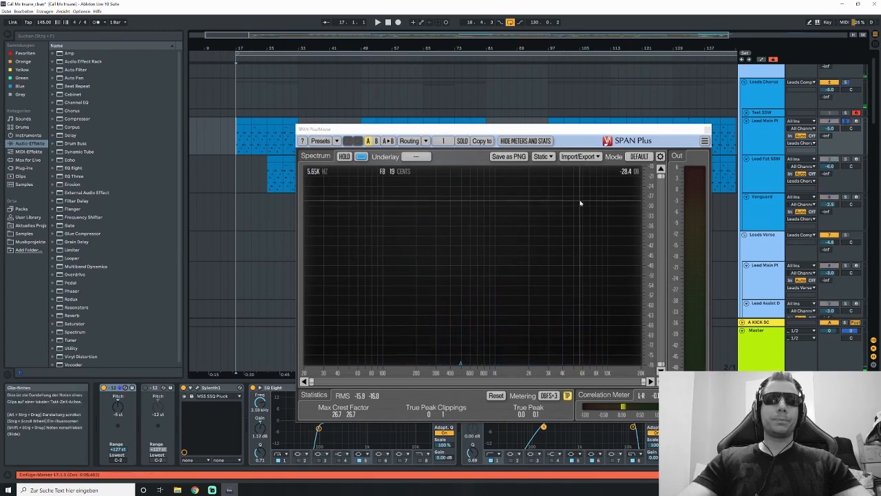
pyautogui.press('space')
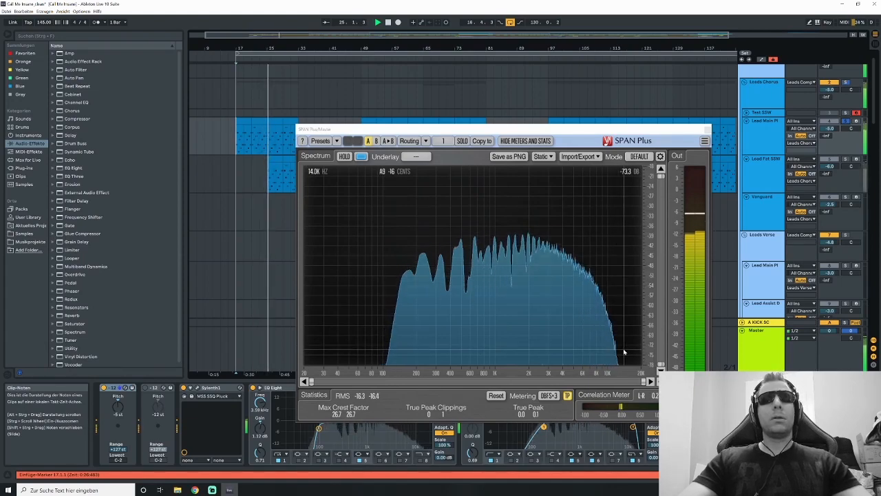
pyautogui.press('space')
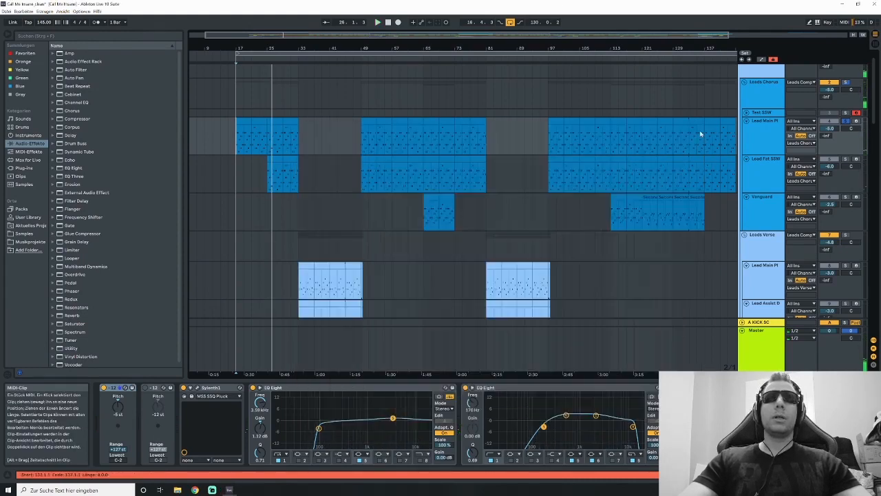
pyautogui.click(696, 125)
# - Play the soloed chorus lead from bar 17 and compare the Leads Chorus group's device chain with that of Lead Main Pl
pyautogui.click(263, 97)
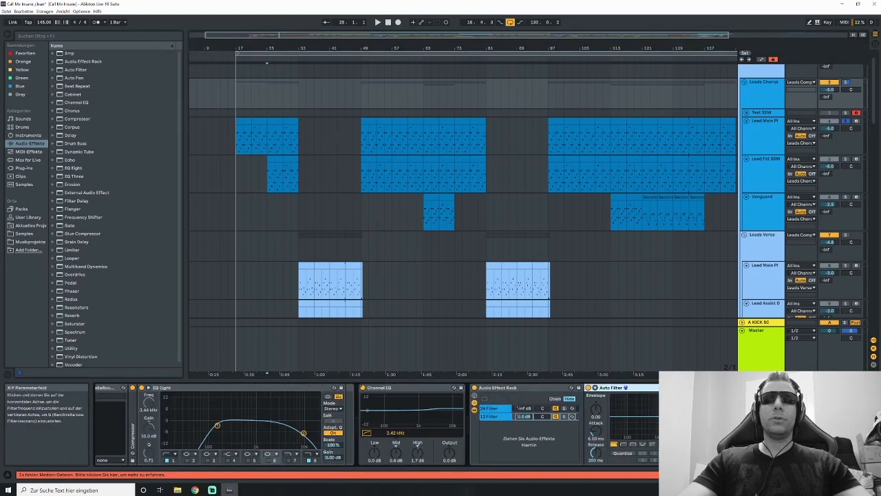
pyautogui.click(239, 98)
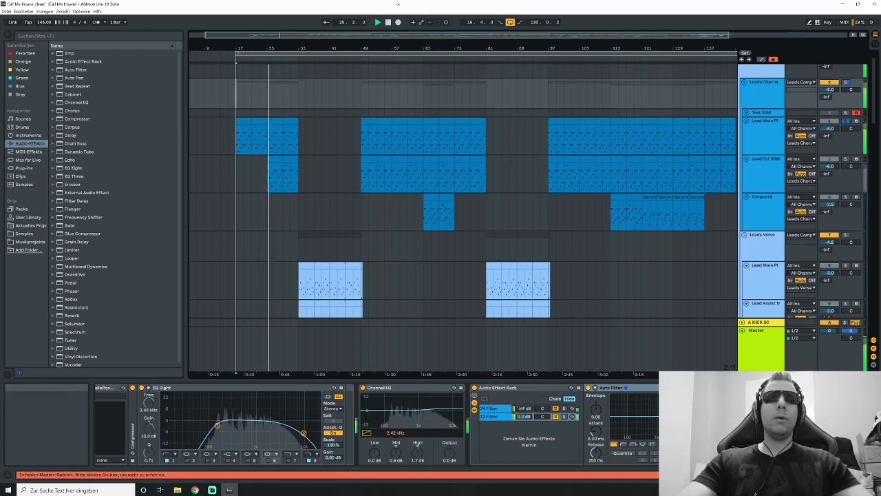
pyautogui.click(252, 137)
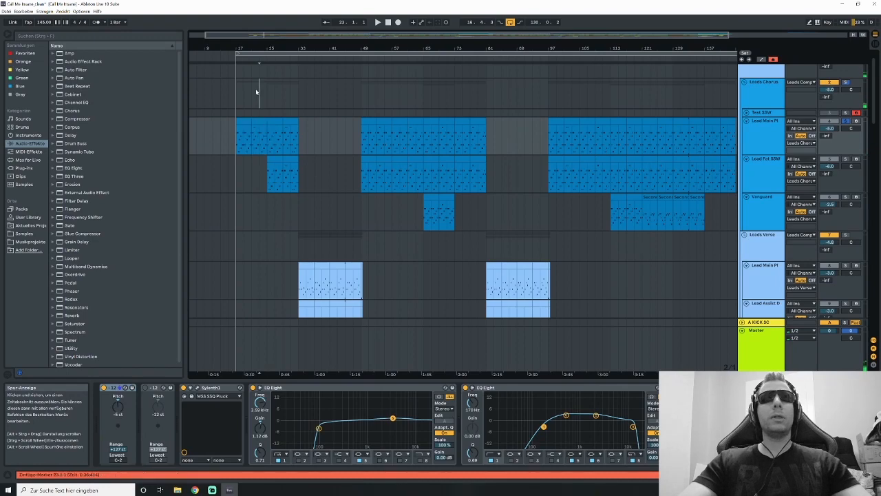
pyautogui.click(257, 92)
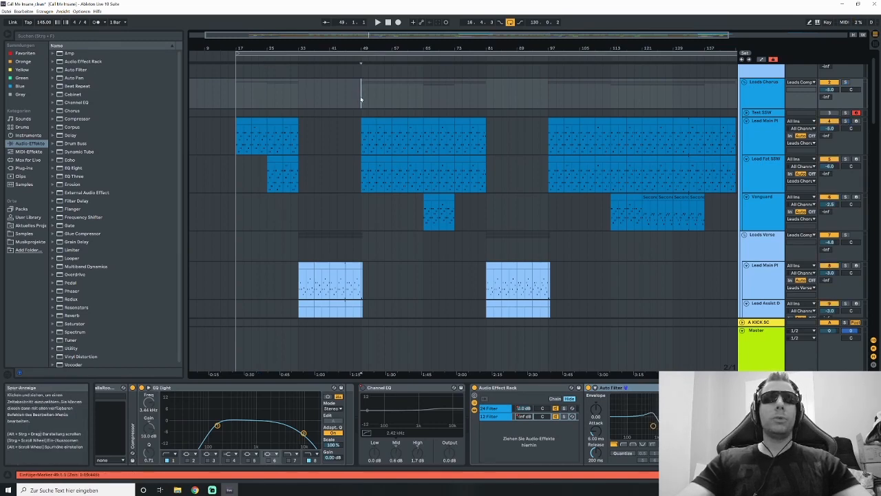
# - Mark bars 49 to 57 across the chorus leads and play the full mix from bar 49 without solos
pyautogui.moveTo(361, 100); pyautogui.dragTo(392, 176)
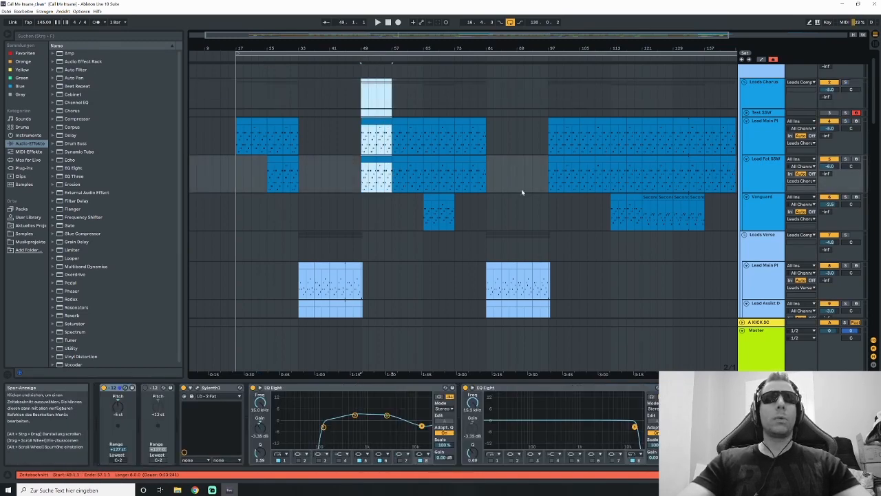
pyautogui.click(361, 105)
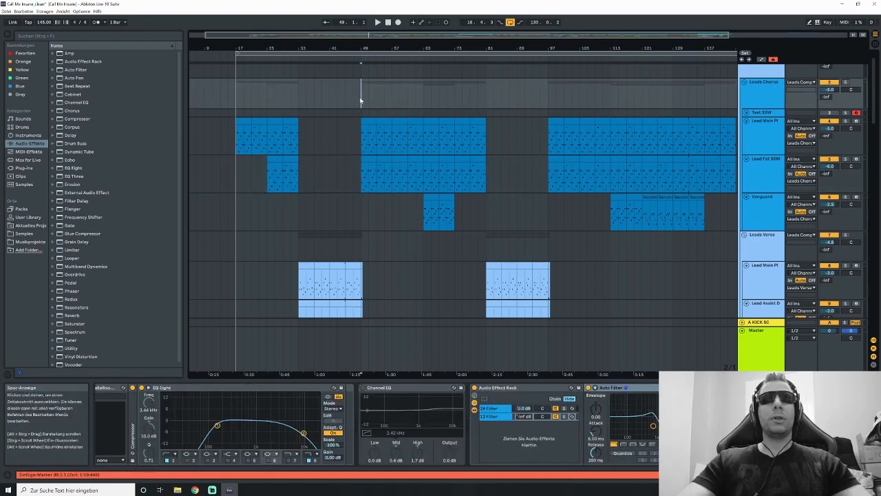
pyautogui.press('space')
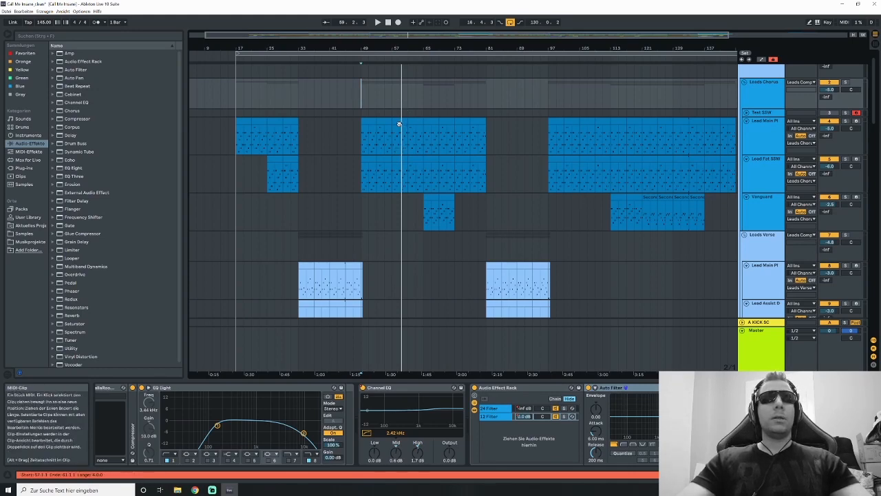
pyautogui.click(391, 101)
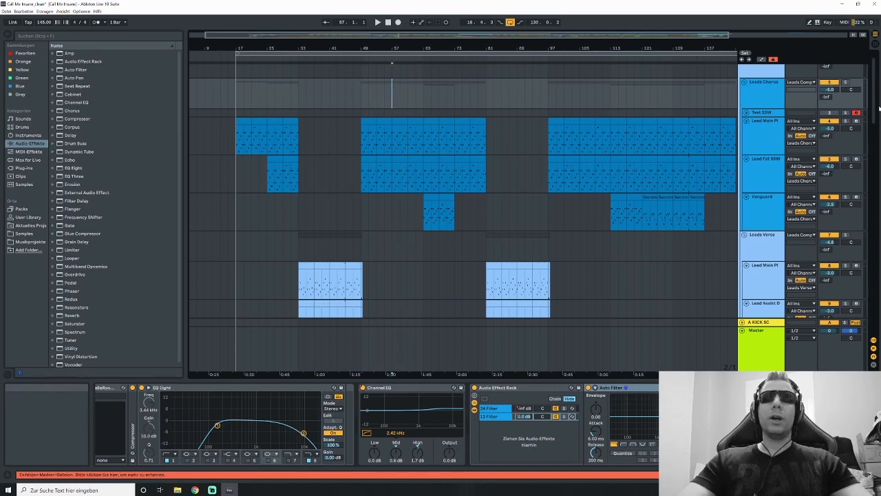
# - Play the full mix from bar 71 to hear the chorus leads move into the section at bar 73
pyautogui.moveTo(874, 107)
pyautogui.mouseDown()
pyautogui.moveTo(874, 115)
pyautogui.moveTo(874, 107)
pyautogui.mouseUp()
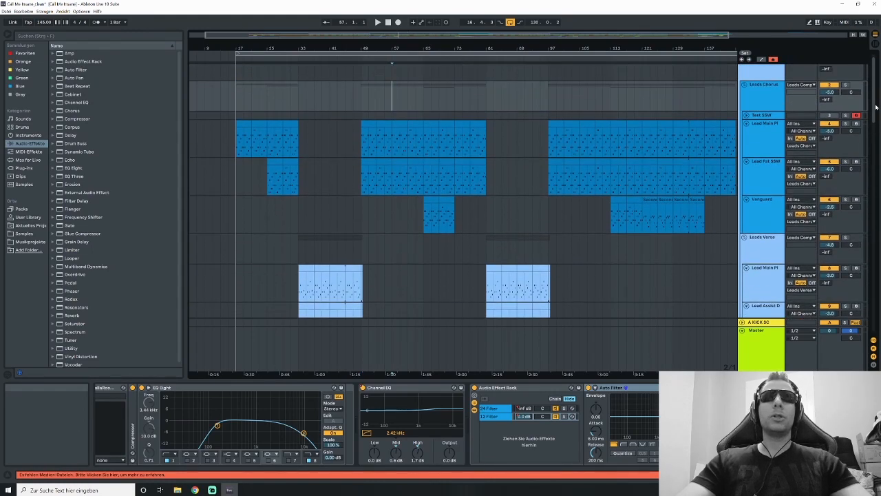
pyautogui.click(450, 101)
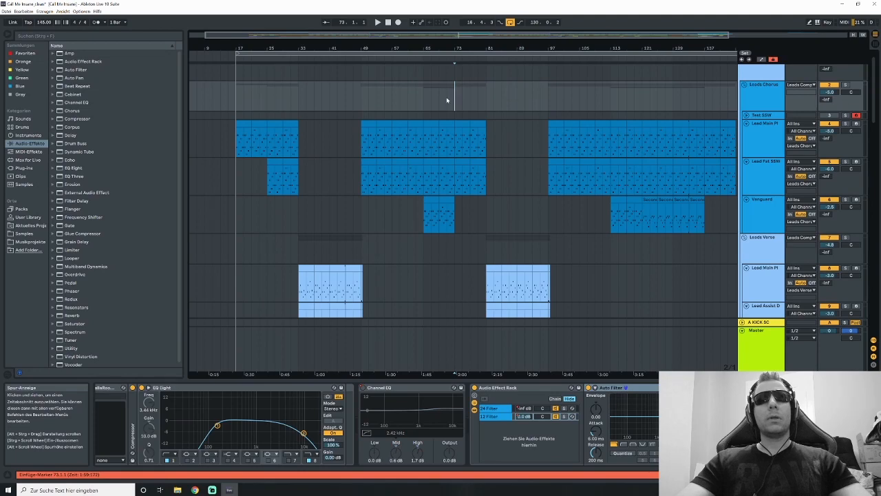
pyautogui.press('space')
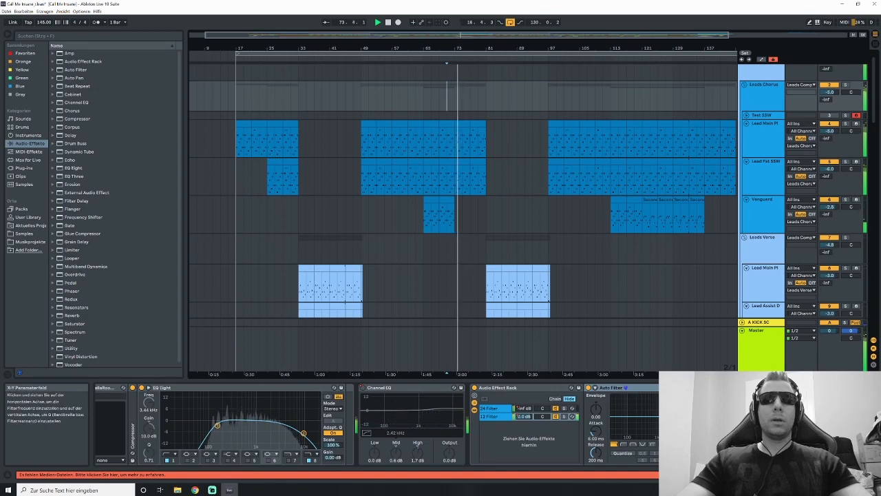
pyautogui.click(458, 102)
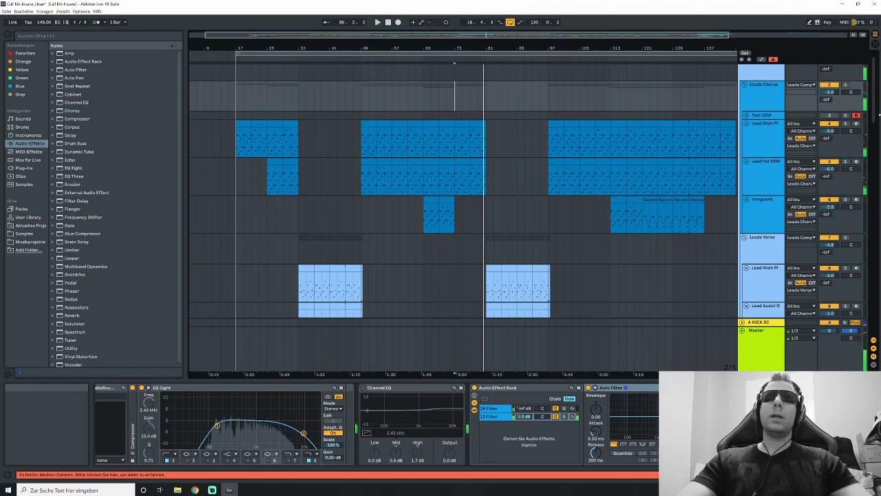
# - Solo the Leads Bridge group and play it from bar 73
pyautogui.moveTo(876, 113); pyautogui.dragTo(876, 165)
pyautogui.click(448, 126)
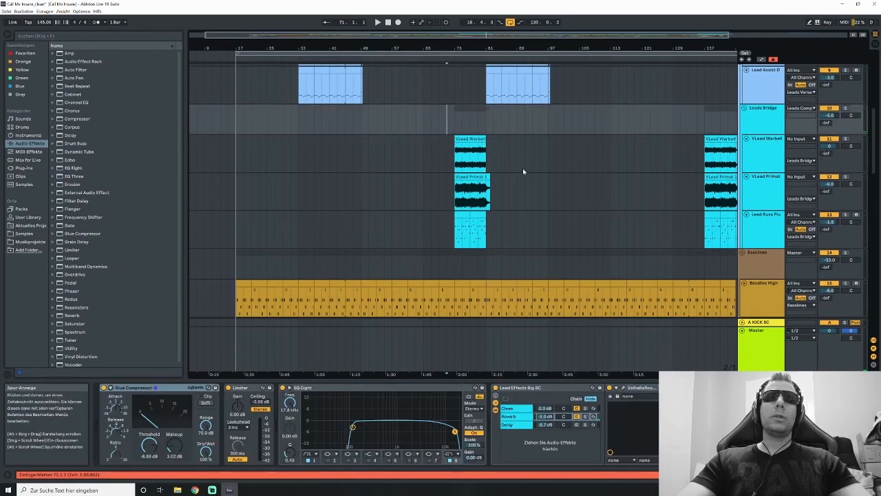
pyautogui.moveTo(455, 125); pyautogui.dragTo(458, 125)
pyautogui.click(457, 125)
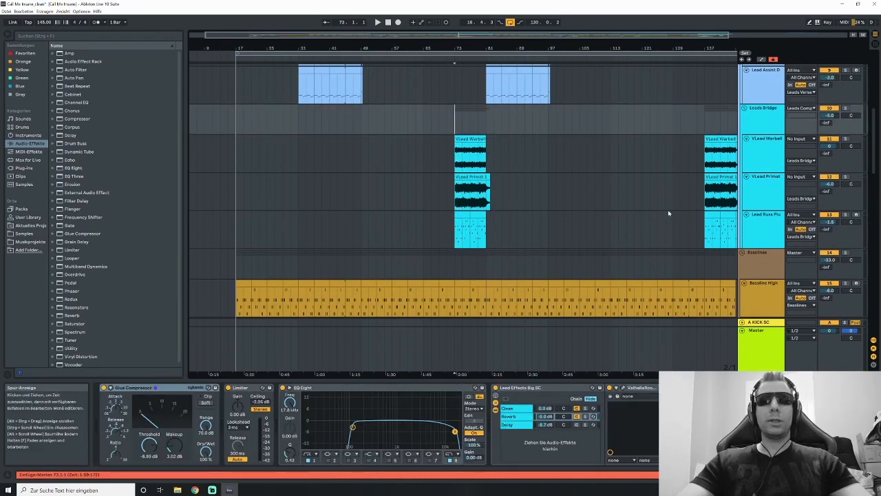
pyautogui.moveTo(873, 171)
pyautogui.mouseDown()
pyautogui.moveTo(872, 144)
pyautogui.moveTo(870, 169)
pyautogui.mouseUp()
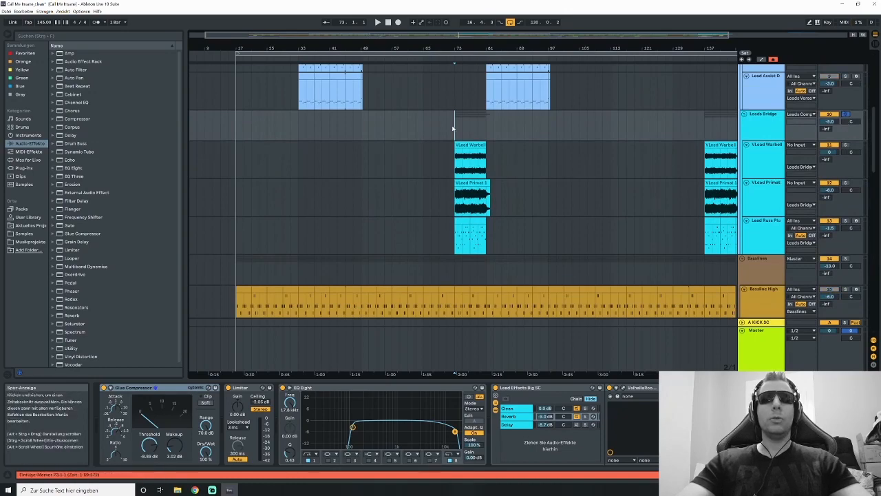
pyautogui.press('space')
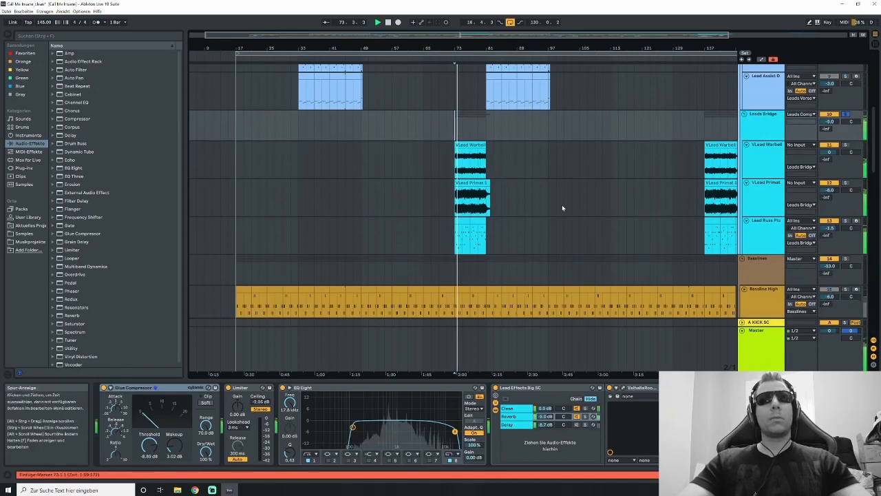
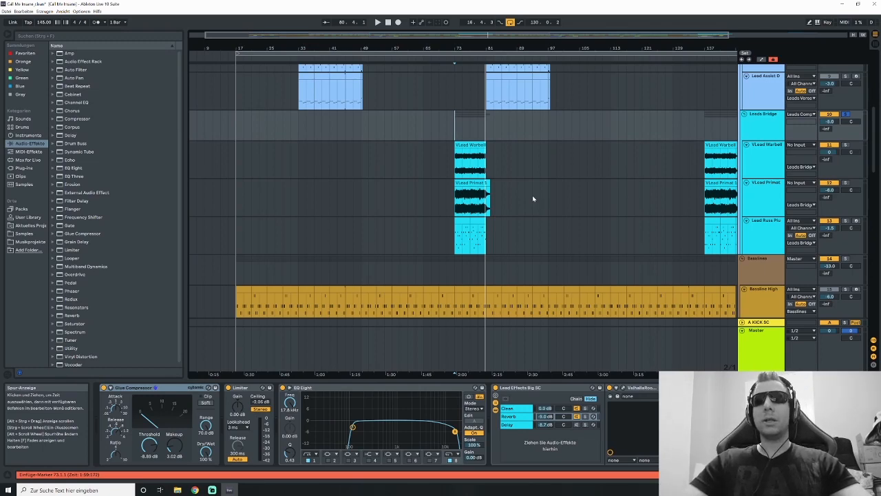
# - Release the Leads Bridge solo and play the full mix from bar 69 through the bridge into the verse leads at bar 81
pyautogui.click(454, 123)
pyautogui.scroll(3, 590, 158)
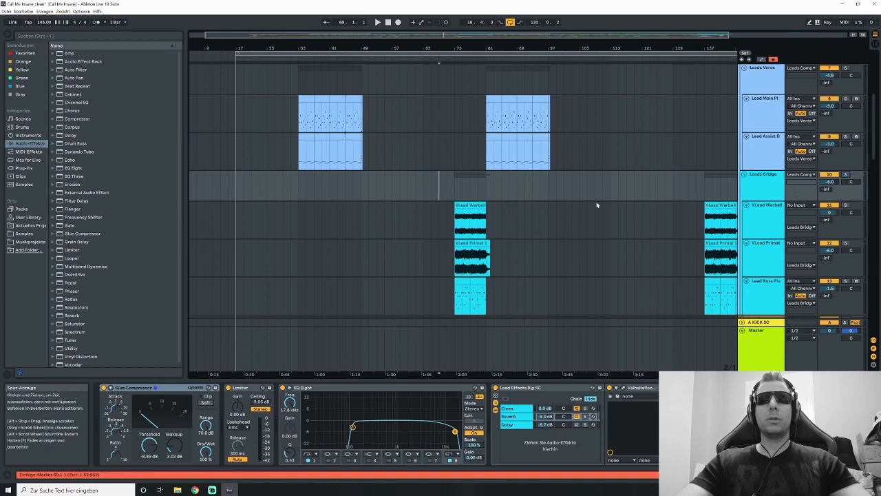
pyautogui.press('space')
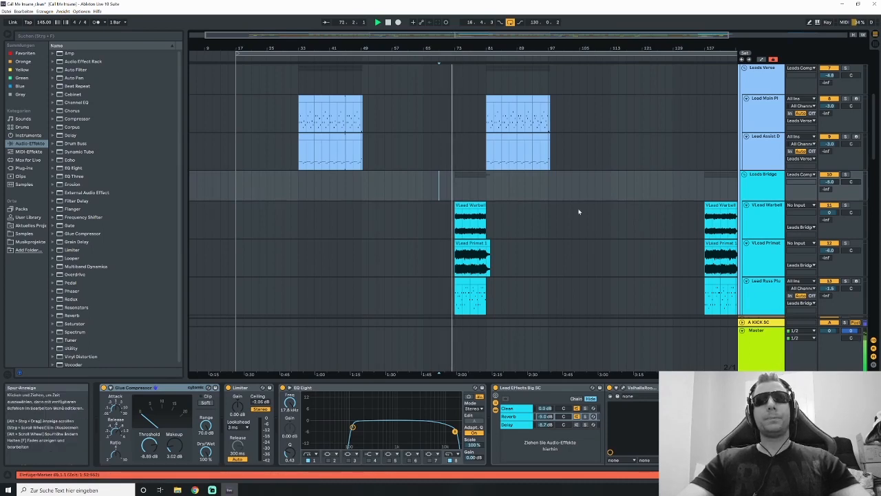
pyautogui.click(461, 182)
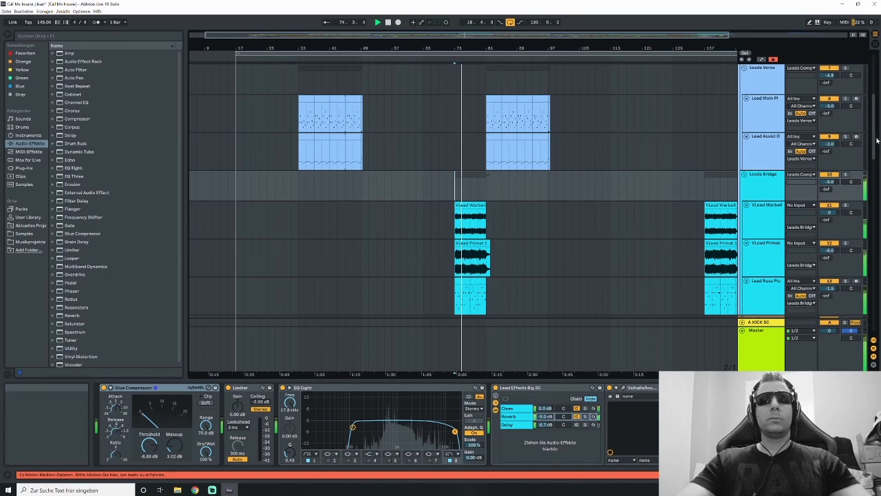
pyautogui.scroll(-2, 871, 149)
pyautogui.moveTo(872, 149)
pyautogui.mouseDown()
pyautogui.moveTo(871, 99)
pyautogui.moveTo(861, 143)
pyautogui.mouseUp()
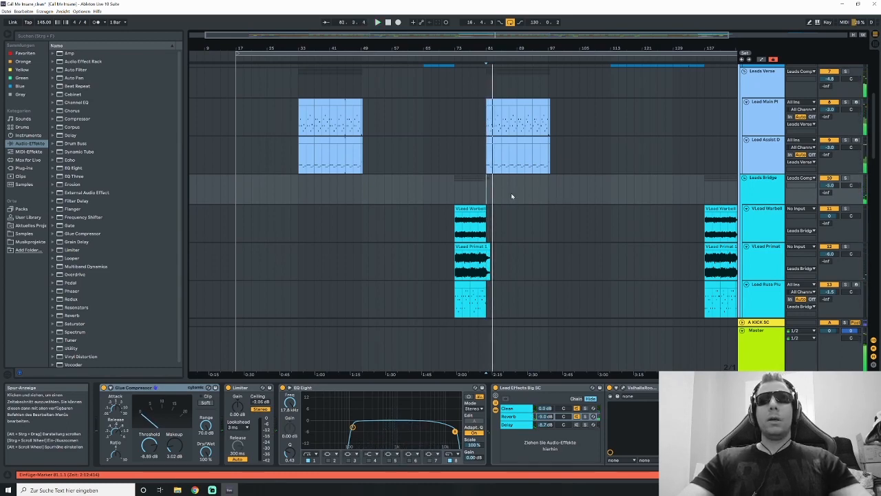
pyautogui.press('space')
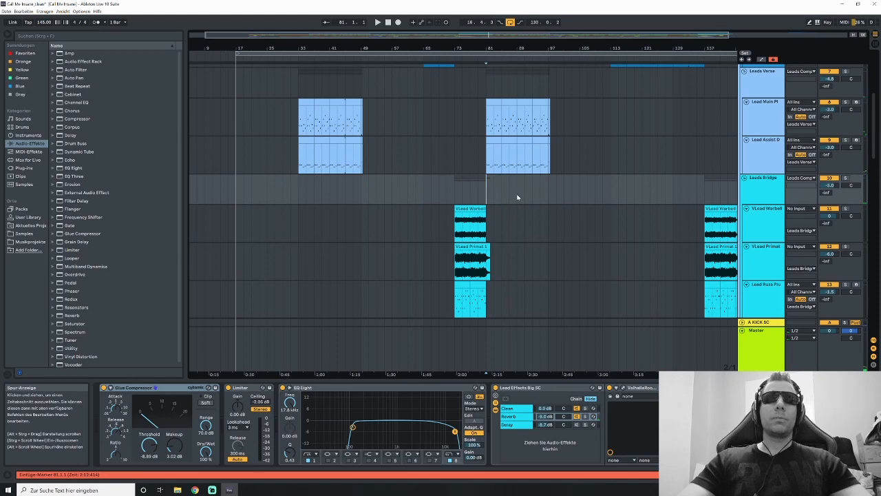
# - Solo the bridge tracks VLead Warbell, VLead Primat and Lead Russ Plu one at a time and play each from bar 73
pyautogui.scroll(-1, 517, 198)
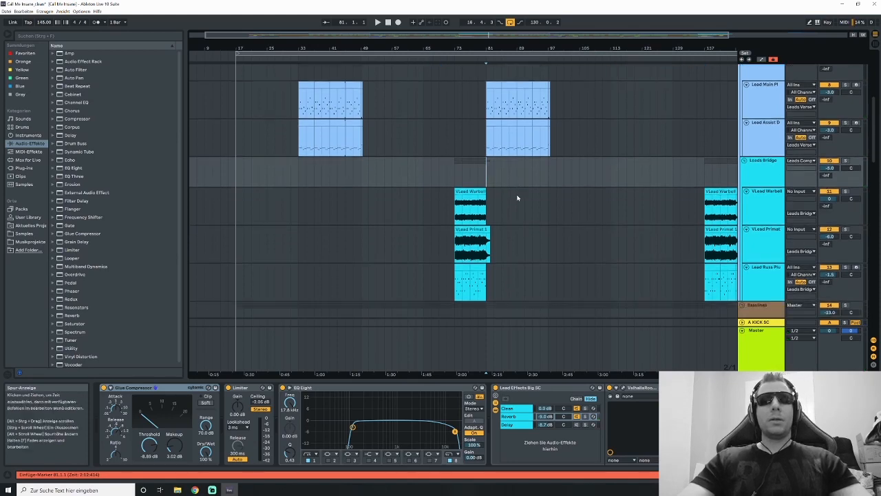
pyautogui.scroll(-2, 454, 176)
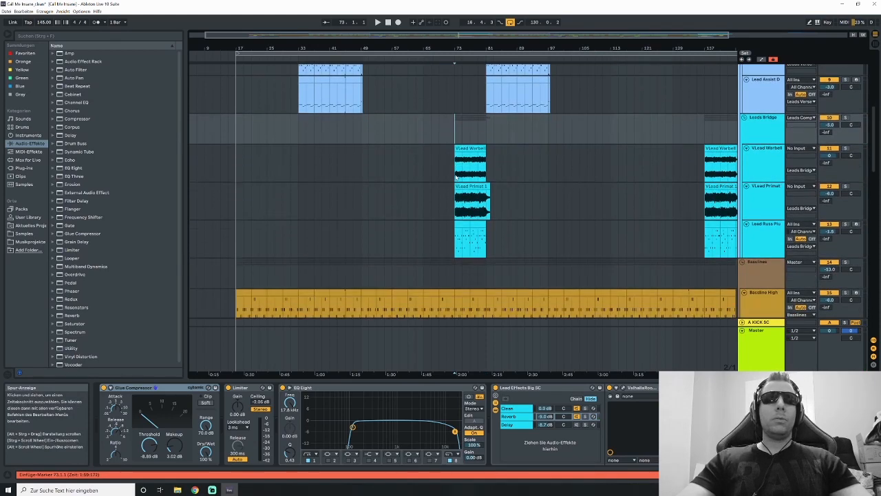
pyautogui.click(456, 239)
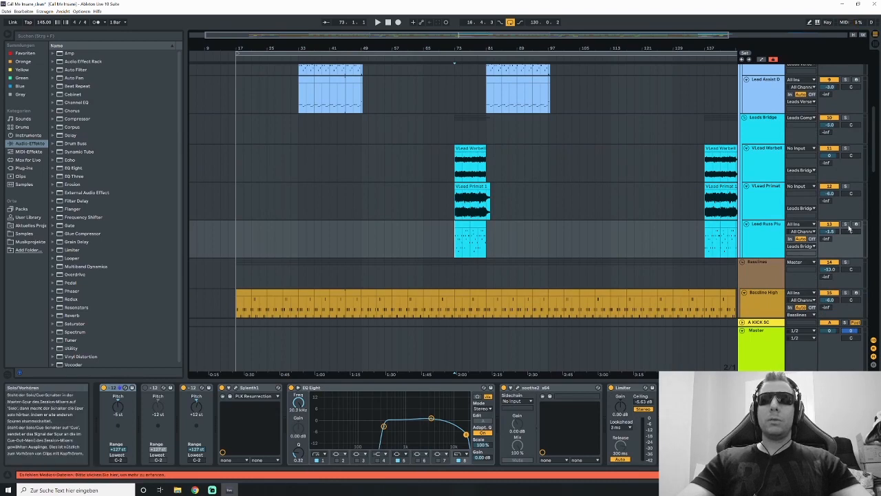
pyautogui.click(846, 225)
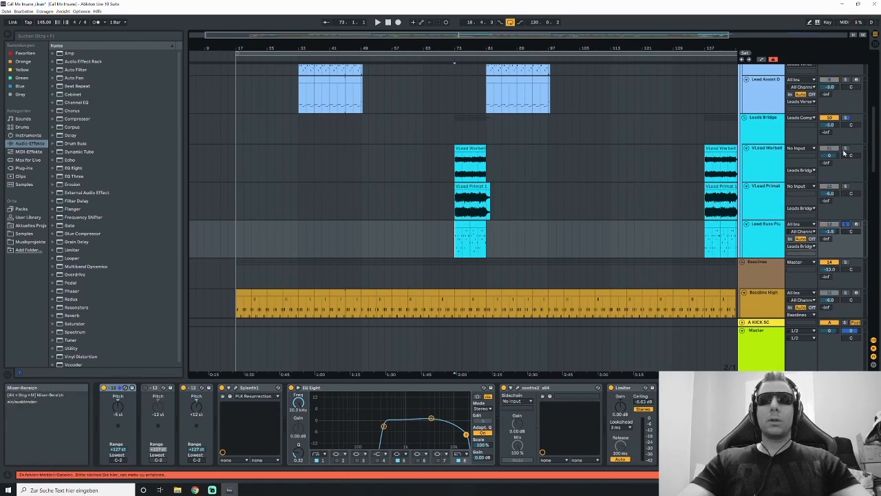
pyautogui.press('space')
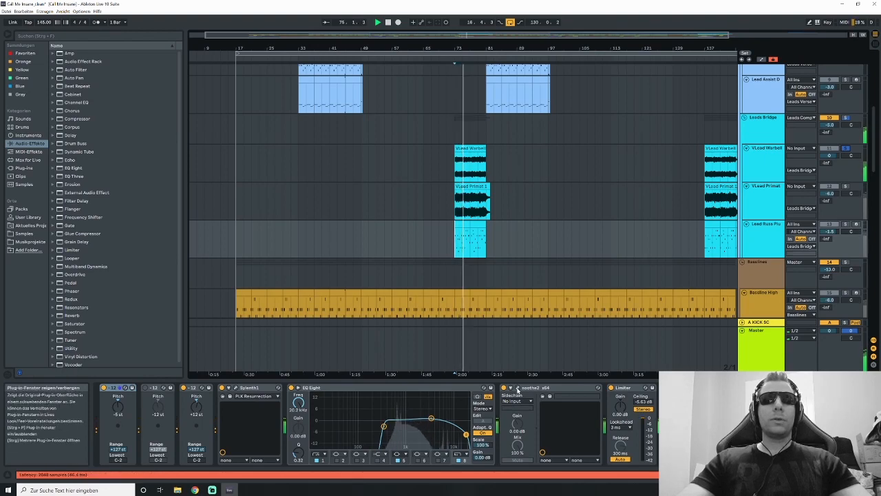
pyautogui.click(846, 187)
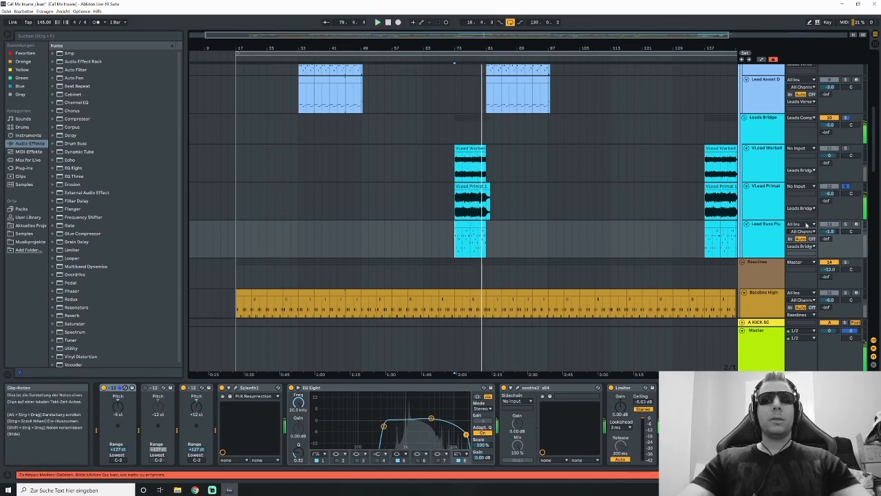
pyautogui.click(846, 225)
pyautogui.press('space')
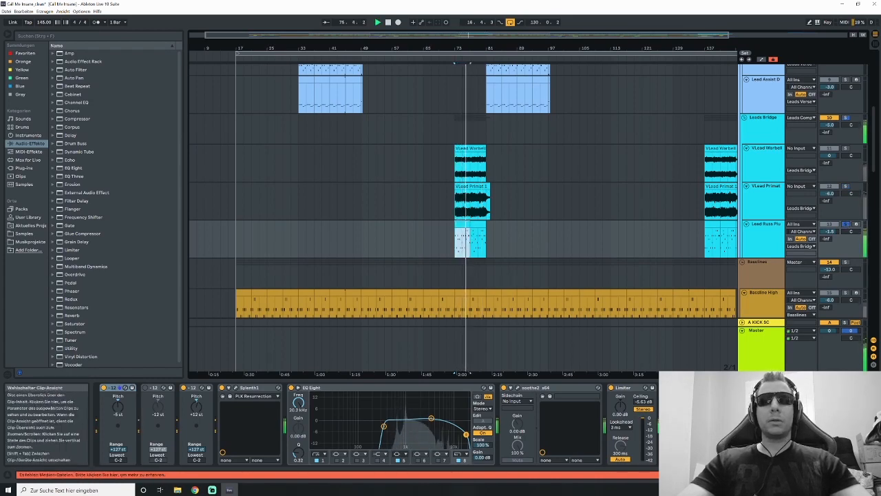
# - Inspect the notes of the bar 73 Lead Russ Plu clip and the waveforms of the VLead Primat and VLead Warbell clips
pyautogui.click(795, 474)
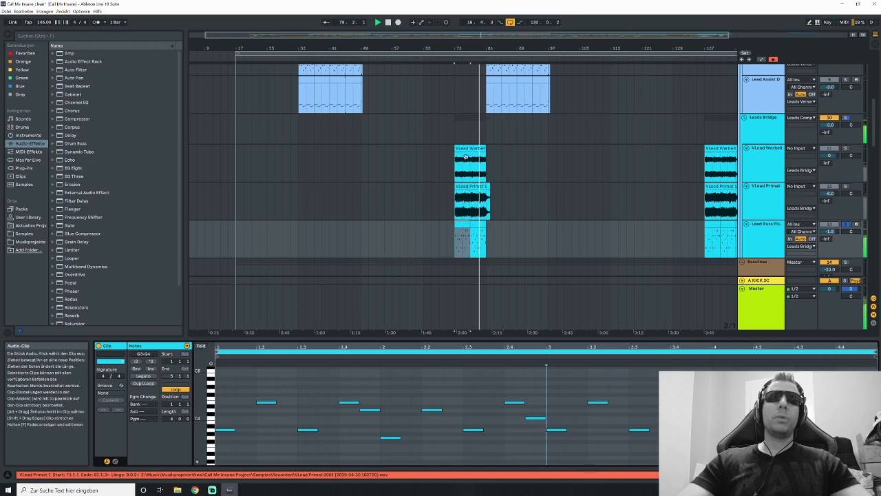
pyautogui.click(475, 171)
pyautogui.click(476, 187)
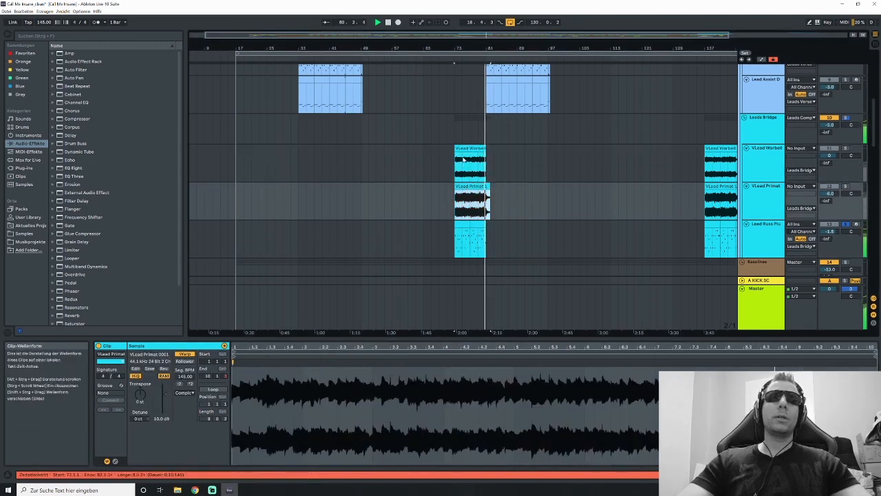
pyautogui.click(466, 150)
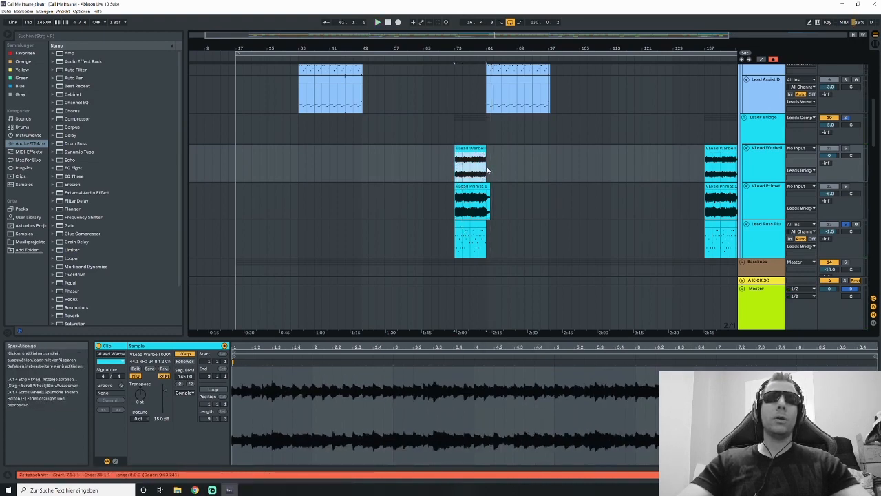
# - Play the full mix from bar 17 with the Vocals group and its tracks in view
pyautogui.moveTo(876, 128); pyautogui.dragTo(873, 177)
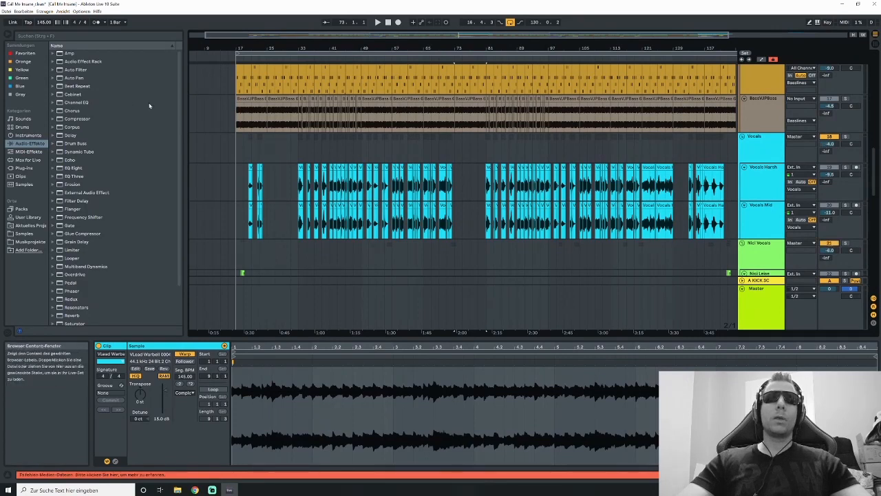
pyautogui.click(231, 151)
pyautogui.click(234, 154)
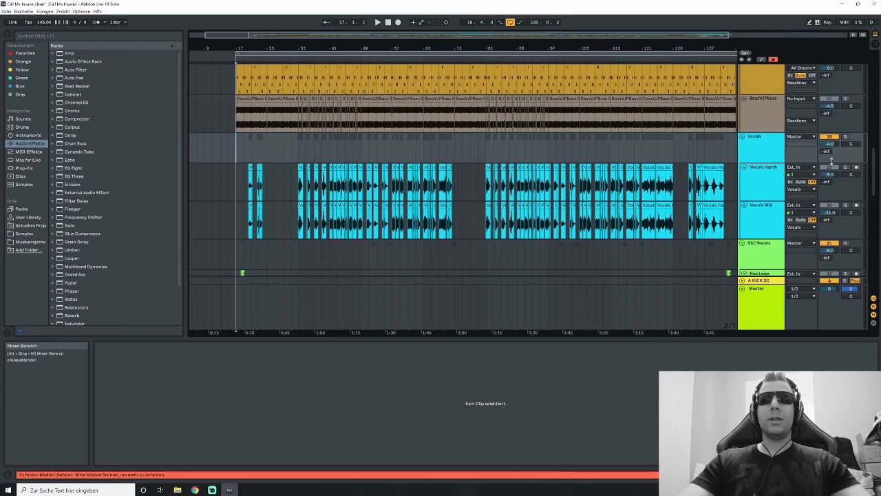
pyautogui.moveTo(875, 168)
pyautogui.mouseDown()
pyautogui.moveTo(875, 187)
pyautogui.moveTo(874, 174)
pyautogui.mouseUp()
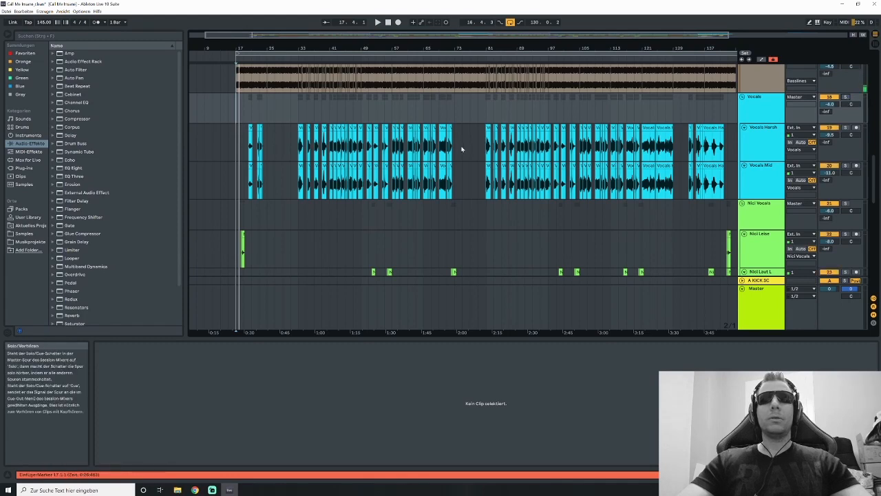
pyautogui.press('space')
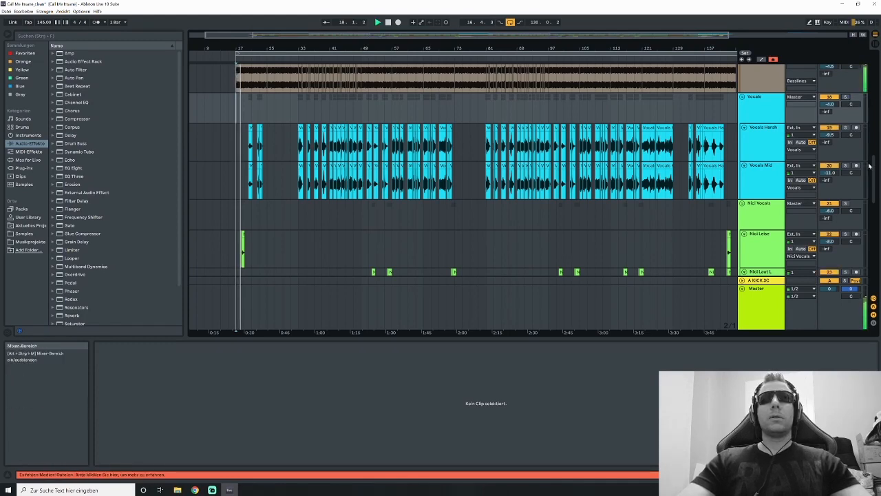
# - Examine the Leise clip near bar 18 and the intro clips of Vocals Harsh and Vocals Mid while the mix plays
pyautogui.moveTo(873, 168)
pyautogui.mouseDown()
pyautogui.moveTo(870, 155)
pyautogui.moveTo(867, 181)
pyautogui.mouseUp()
pyautogui.moveTo(275, 187); pyautogui.dragTo(222, 197)
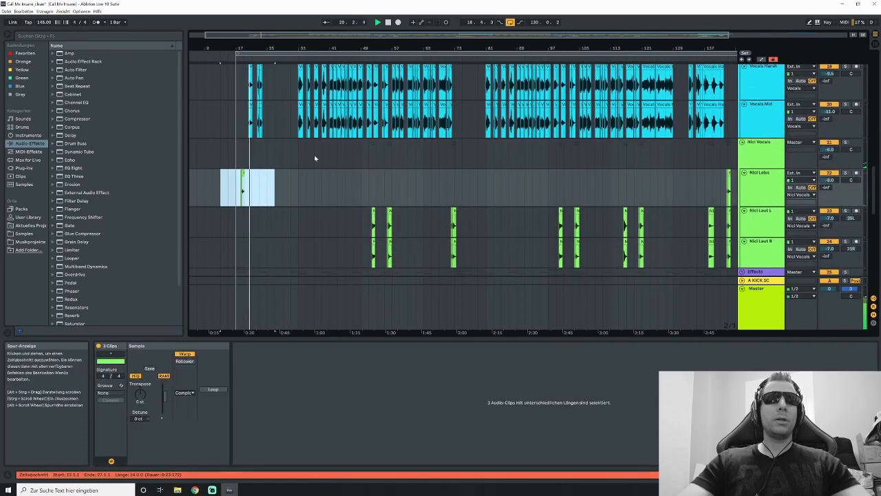
pyautogui.scroll(2, 283, 138)
pyautogui.click(251, 102)
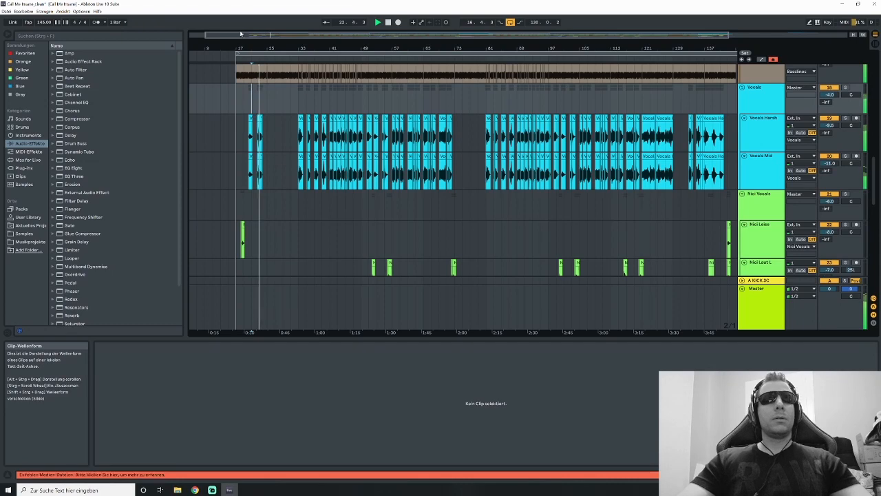
pyautogui.moveTo(251, 36); pyautogui.dragTo(278, 73)
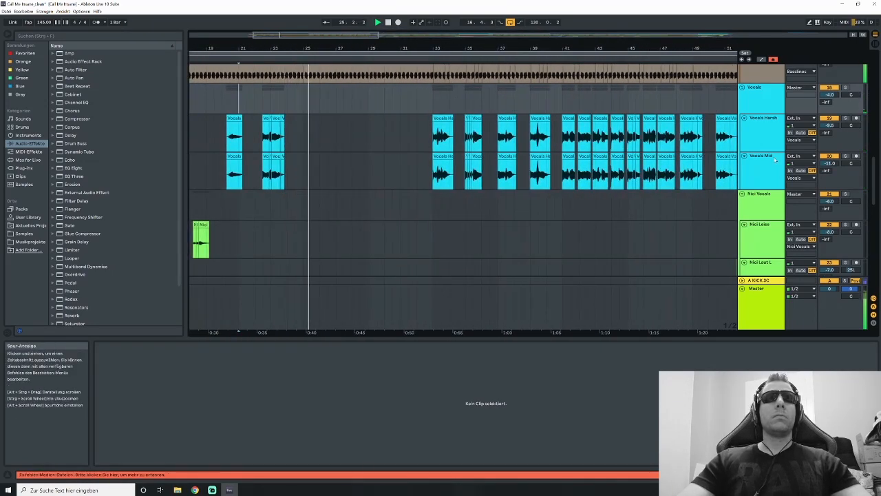
pyautogui.click(307, 96)
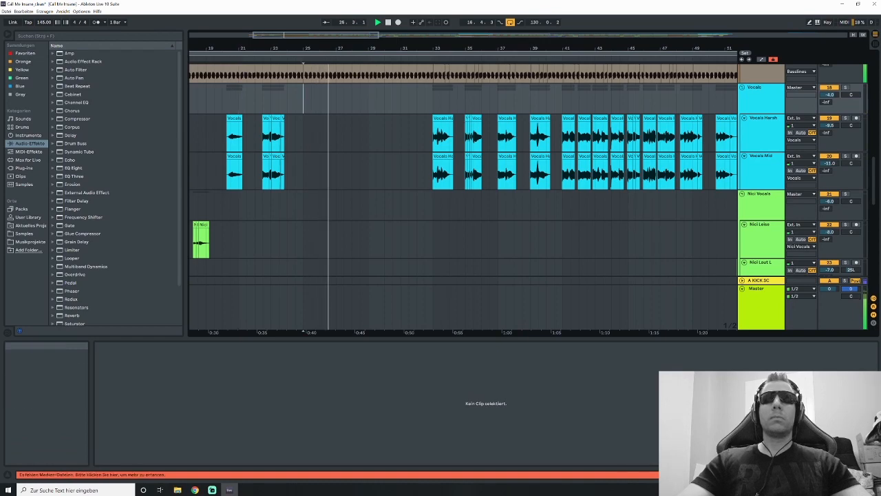
# - Inspect the device chains of the Vocals group and the Vocals Harsh track while the verse plays from bar 33 to bar 41
pyautogui.hotkey('shift', 'Tab')
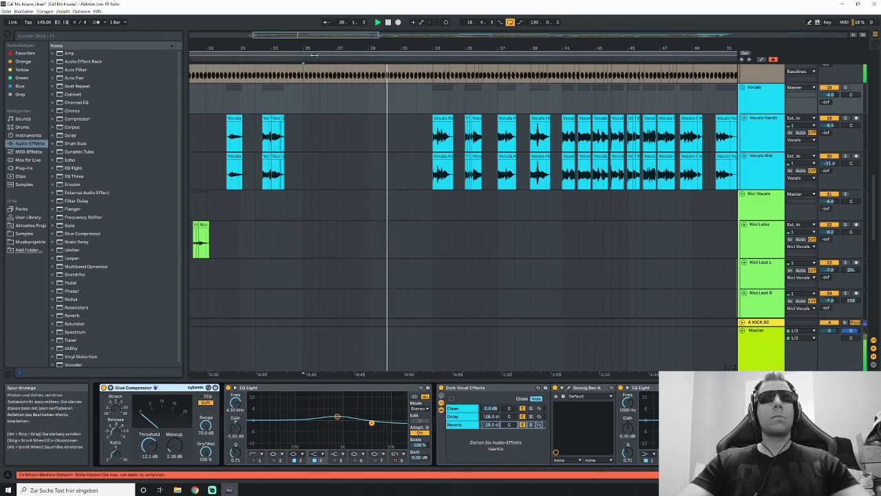
pyautogui.moveTo(388, 49); pyautogui.dragTo(357, 42)
pyautogui.click(337, 118)
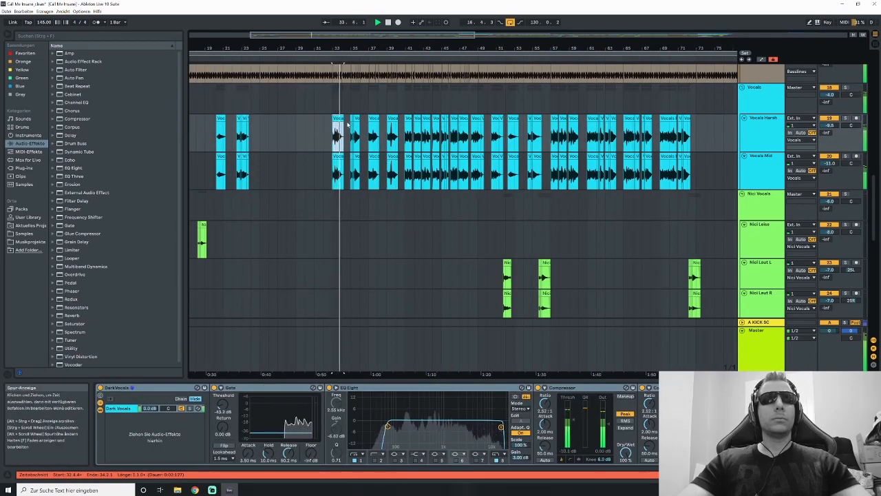
pyautogui.click(352, 107)
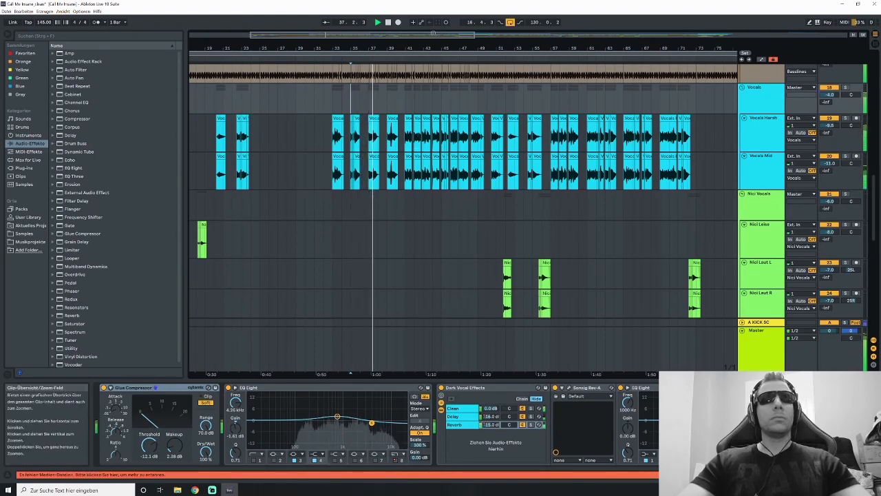
pyautogui.moveTo(432, 35)
pyautogui.mouseDown()
pyautogui.moveTo(422, 52)
pyautogui.moveTo(402, 51)
pyautogui.mouseUp()
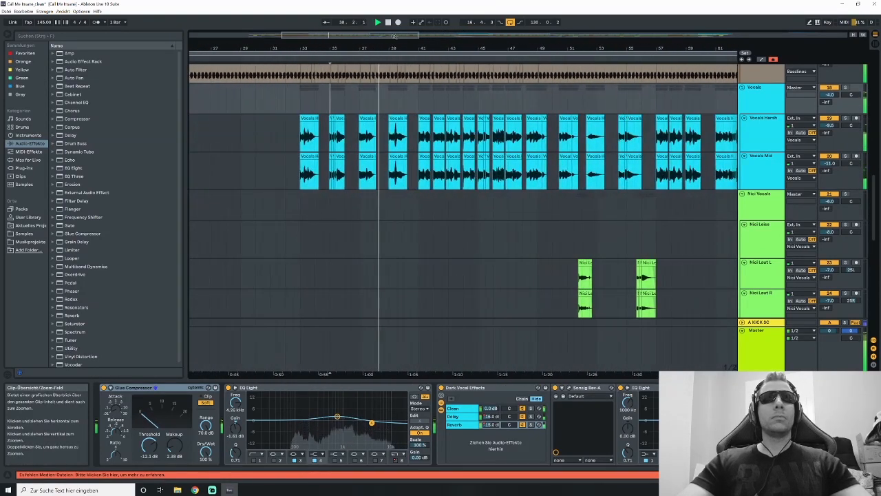
pyautogui.click(418, 98)
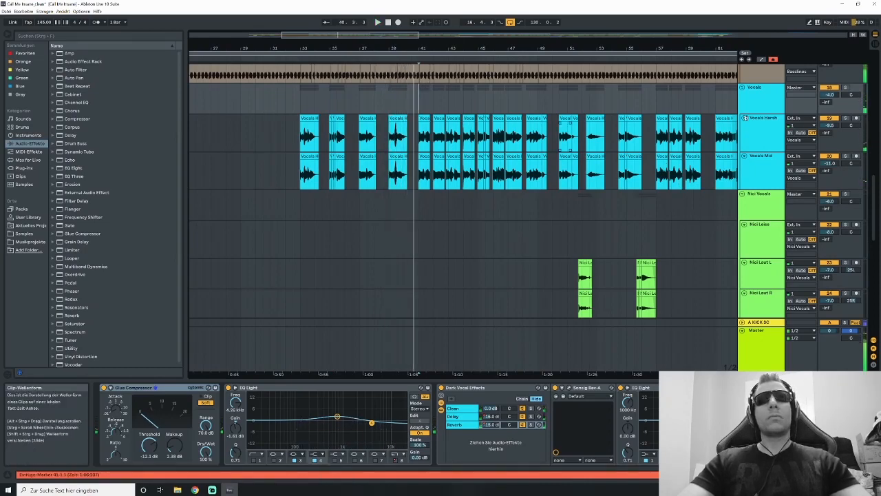
# - Return to the intro and select the Leise vocal section from bar 18 to bar 20
pyautogui.scroll(1, 873, 200)
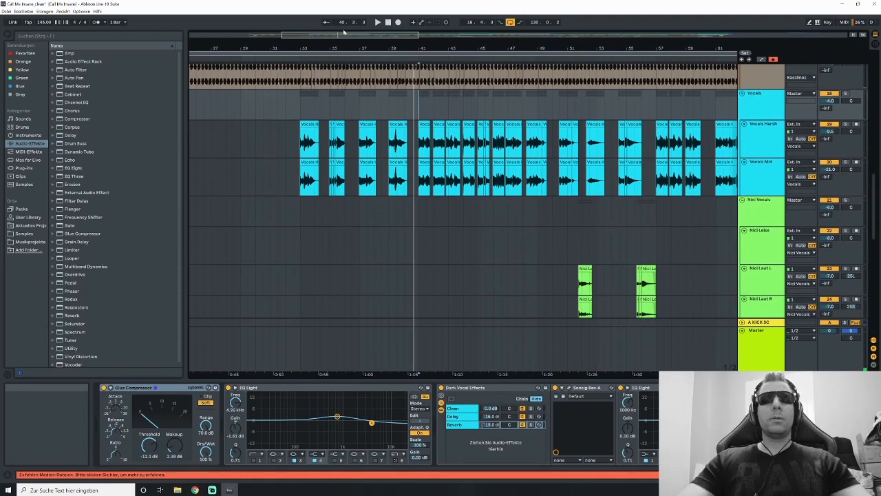
pyautogui.moveTo(343, 35); pyautogui.dragTo(343, 20)
pyautogui.click(229, 228)
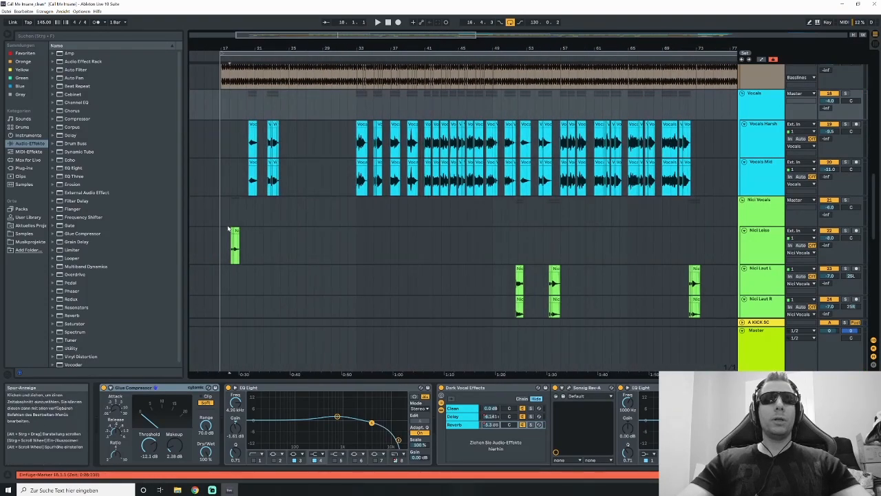
pyautogui.scroll(-1, 232, 209)
pyautogui.moveTo(233, 209); pyautogui.dragTo(253, 215)
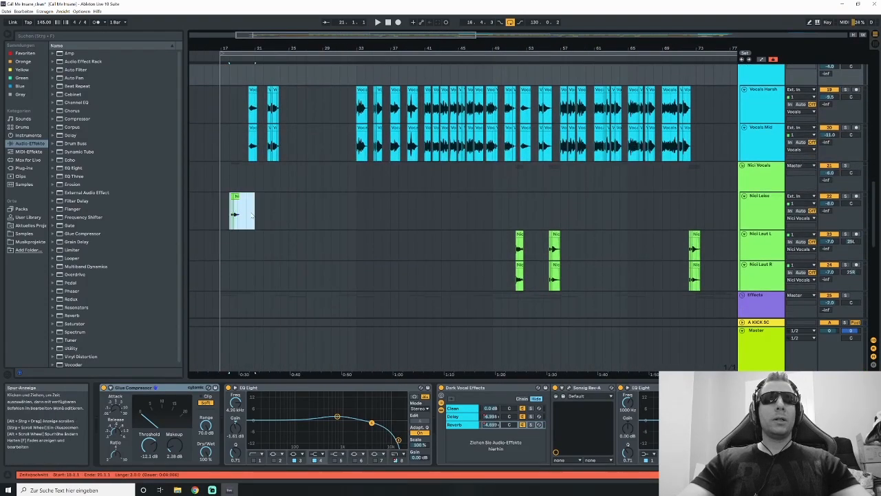
pyautogui.click(247, 215)
pyautogui.scroll(-1, 246, 217)
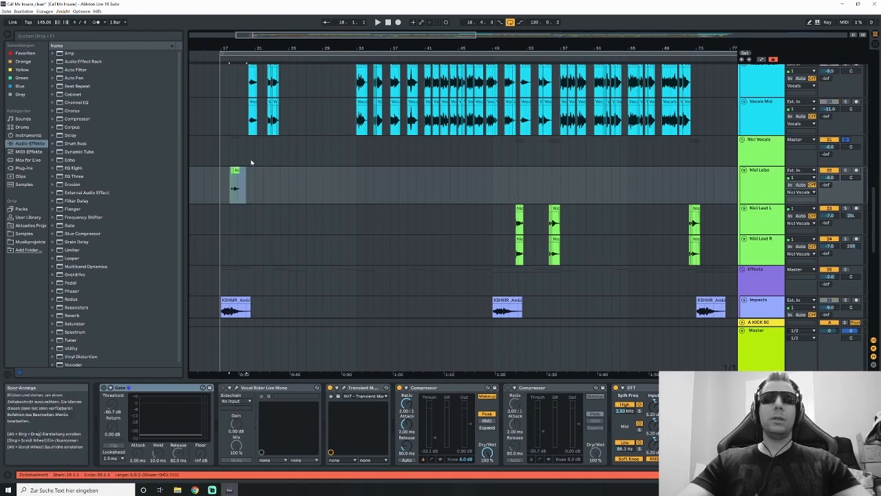
# - Play the soloed green female vocals group briefly from bar 18
pyautogui.click(228, 155)
pyautogui.press('space')
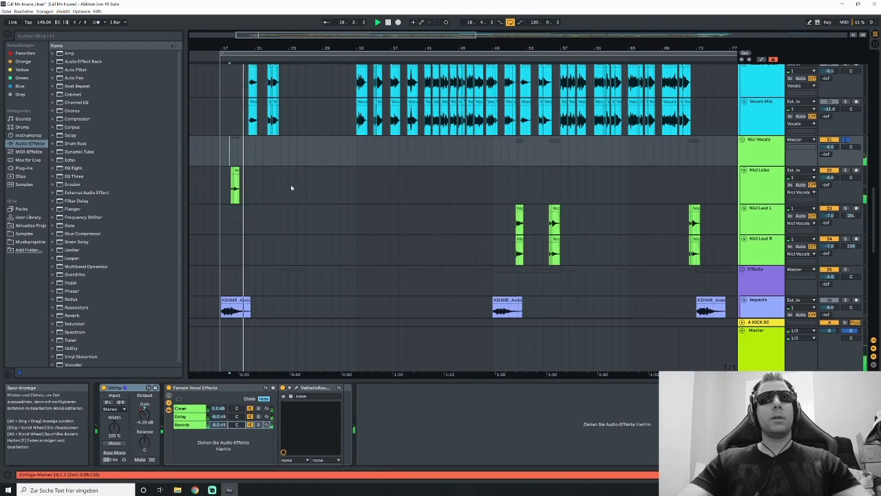
pyautogui.press('space')
# - Inspect the short Leise clips near bar 18 together with the track's device chain
pyautogui.moveTo(223, 187); pyautogui.dragTo(230, 187)
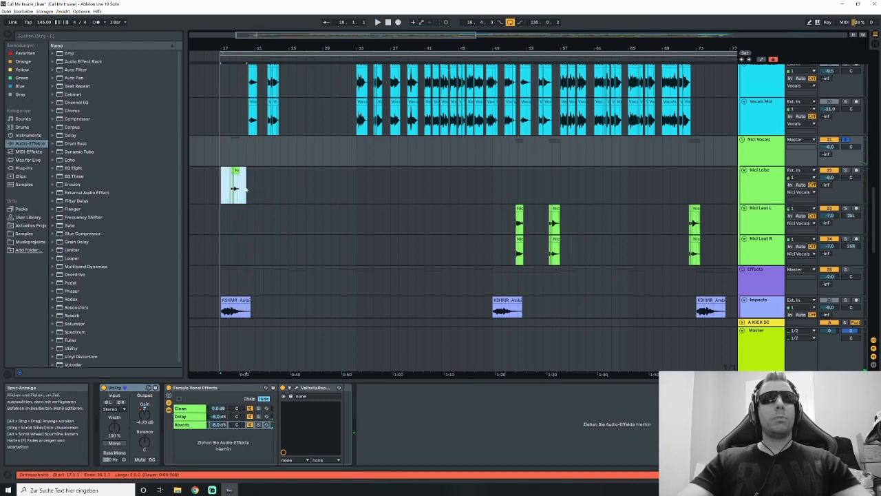
pyautogui.click(278, 188)
pyautogui.click(236, 172)
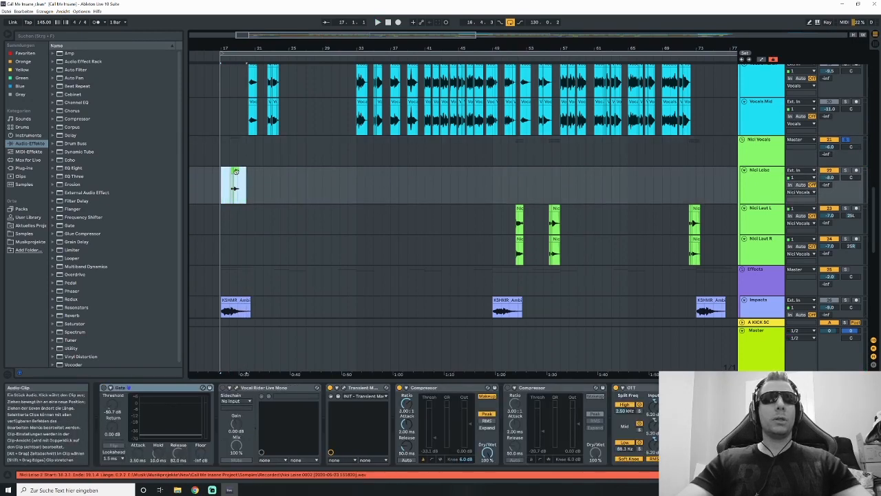
pyautogui.click(236, 171)
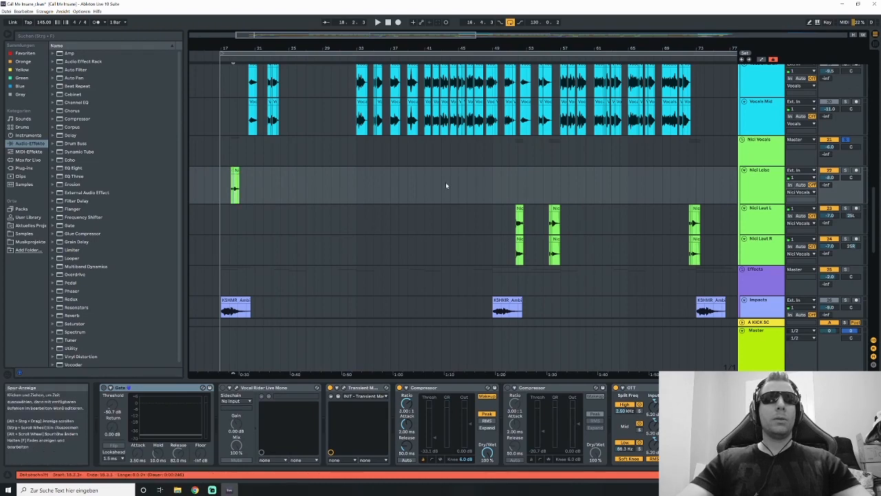
# - Place the insert marker at bar 52 and inspect the device chains of the Laut L and Laut R tracks
pyautogui.click(232, 154)
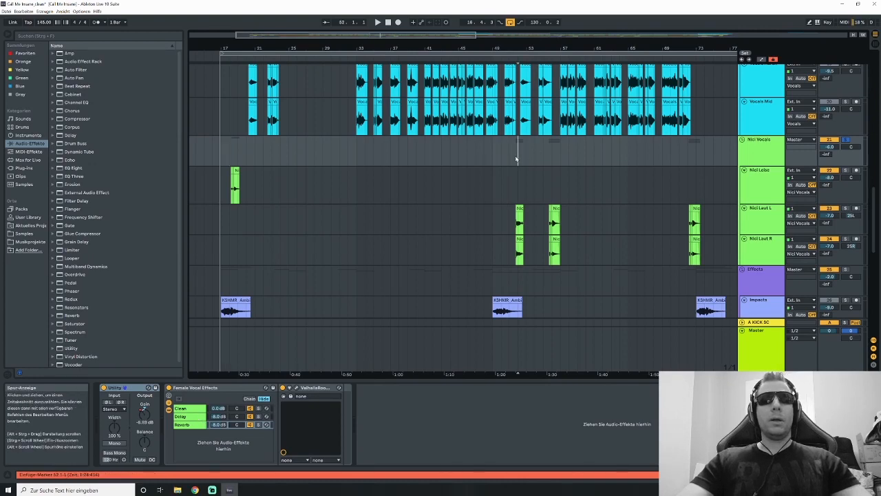
pyautogui.moveTo(458, 31); pyautogui.dragTo(610, 179)
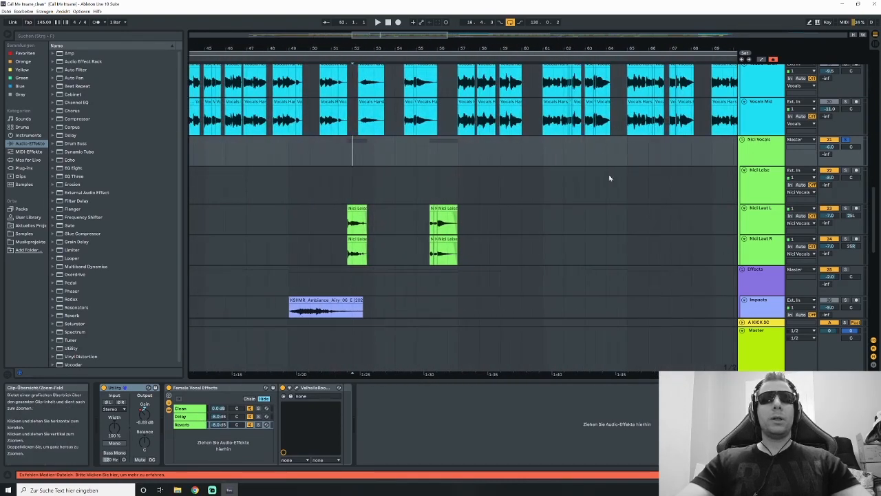
pyautogui.click(767, 221)
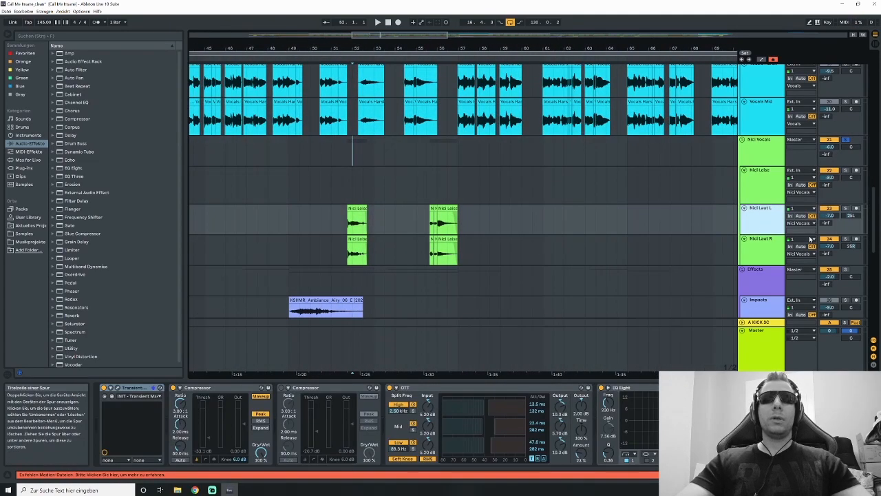
pyautogui.click(764, 245)
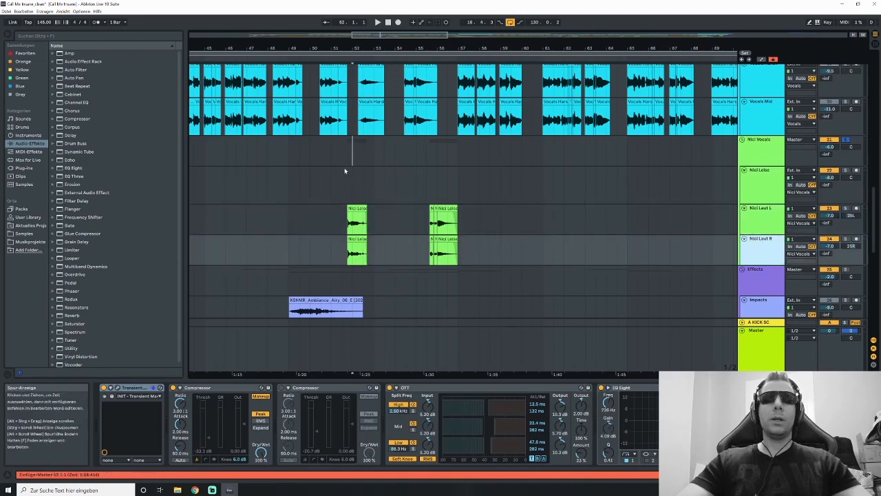
pyautogui.moveTo(353, 48); pyautogui.dragTo(352, 72)
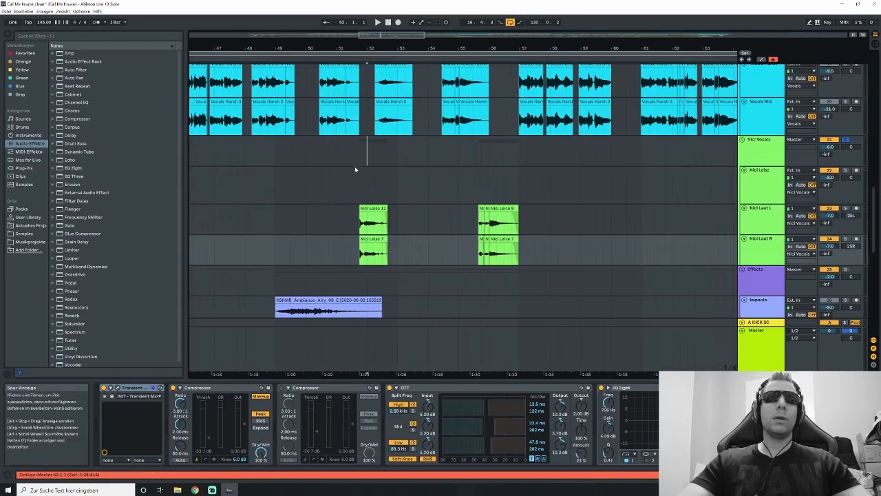
# - Play the soloed female vocals group from about bar 51 through its second phrase near bar 55
pyautogui.click(355, 162)
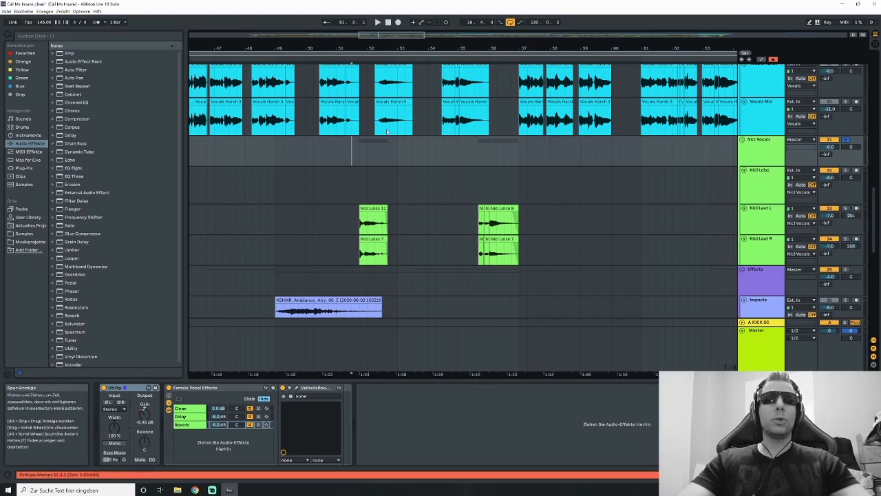
pyautogui.scroll(1, 351, 160)
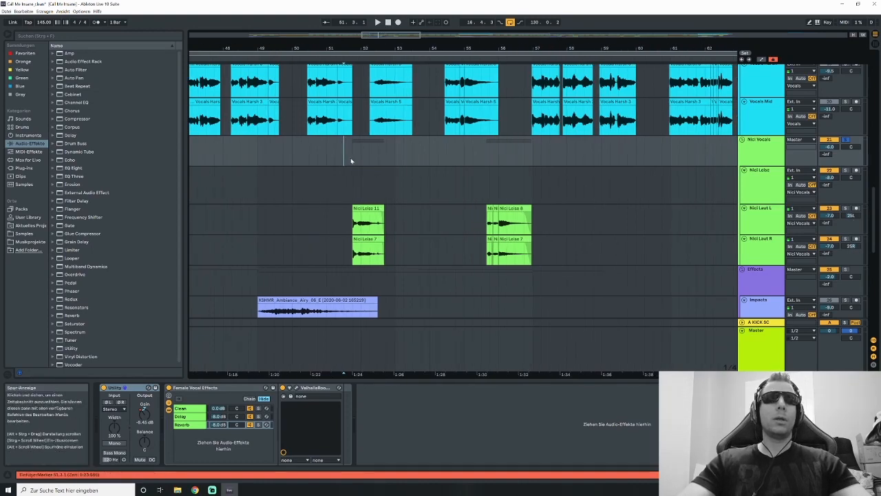
pyautogui.press('space')
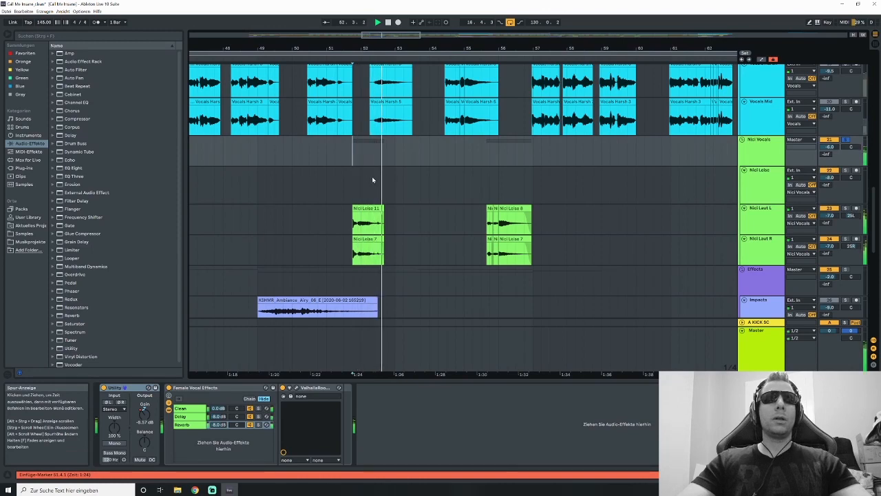
pyautogui.click(482, 157)
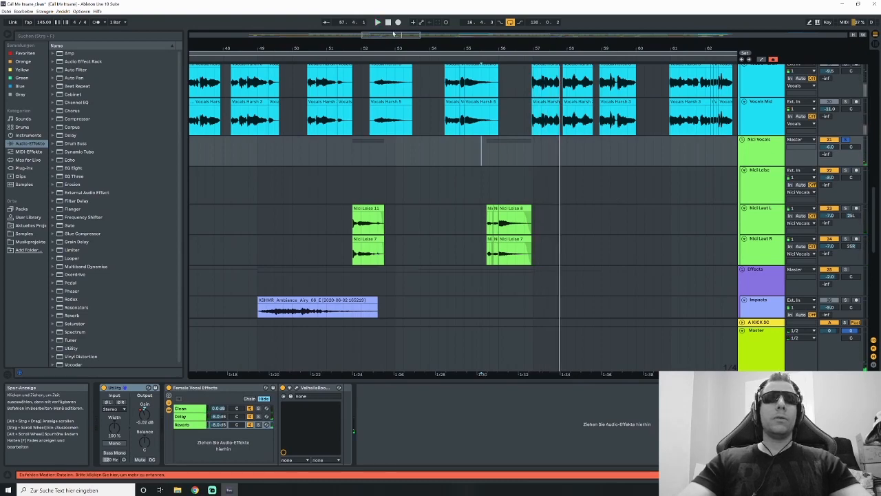
# - Set the playback start at bar 48 on the main Vocals group and take the female vocals group out of solo
pyautogui.moveTo(434, 48); pyautogui.dragTo(434, 33)
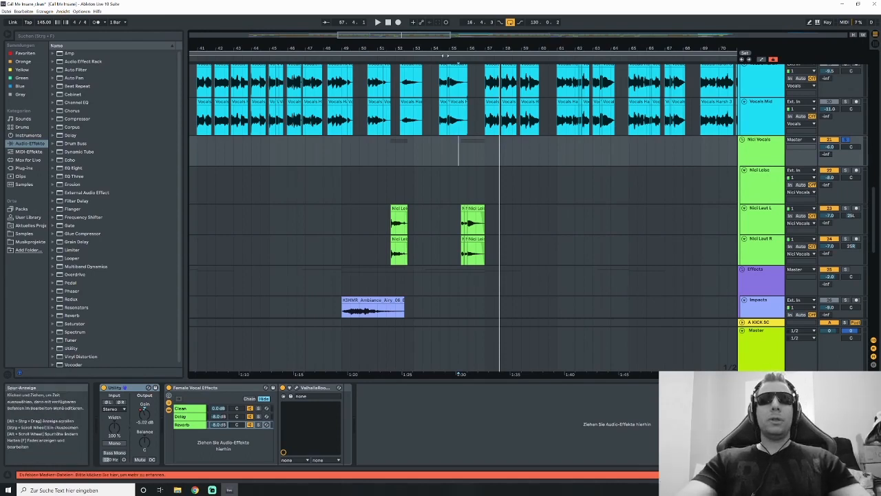
pyautogui.moveTo(407, 36); pyautogui.dragTo(407, 17)
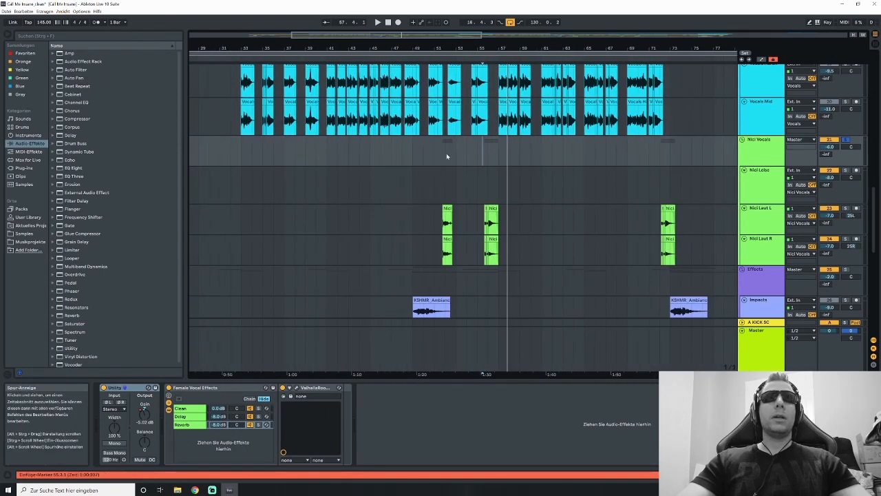
pyautogui.scroll(5, 447, 158)
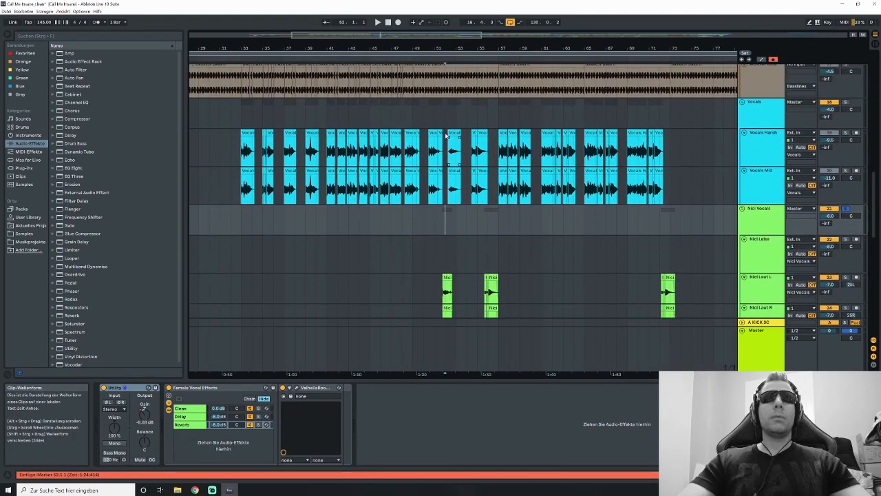
pyautogui.scroll(-10, 867, 107)
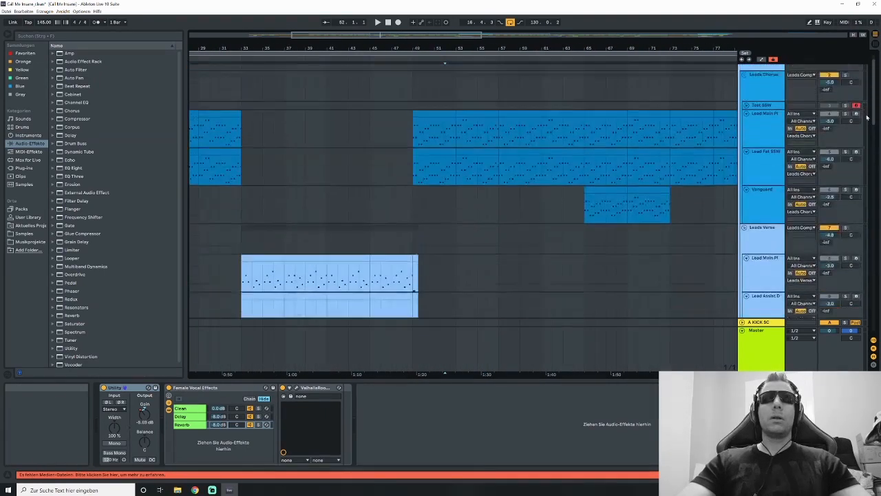
pyautogui.moveTo(866, 107); pyautogui.dragTo(866, 222)
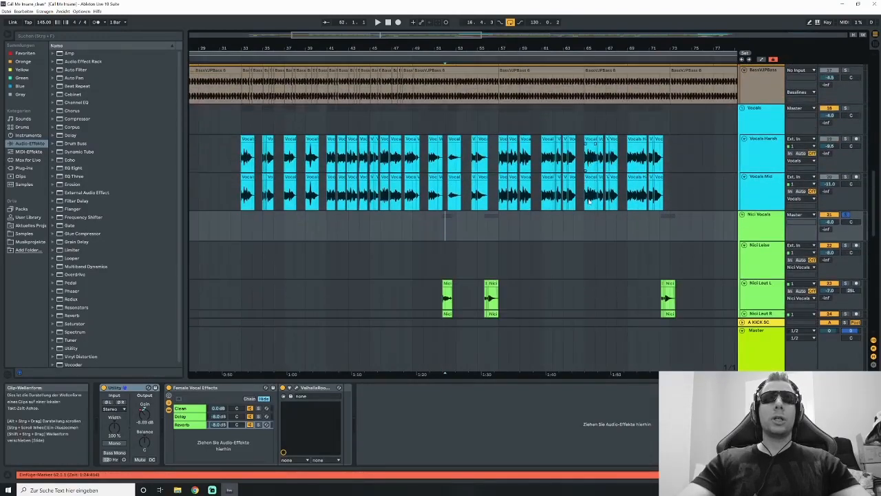
pyautogui.click(413, 125)
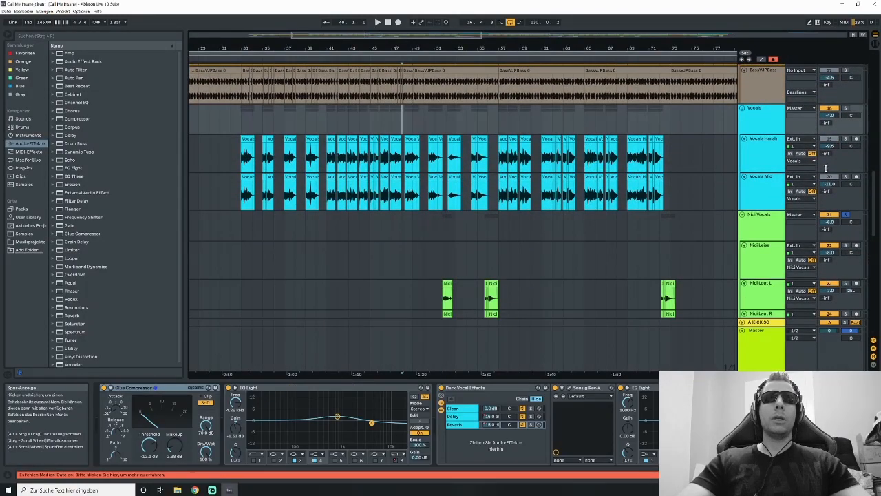
pyautogui.click(846, 215)
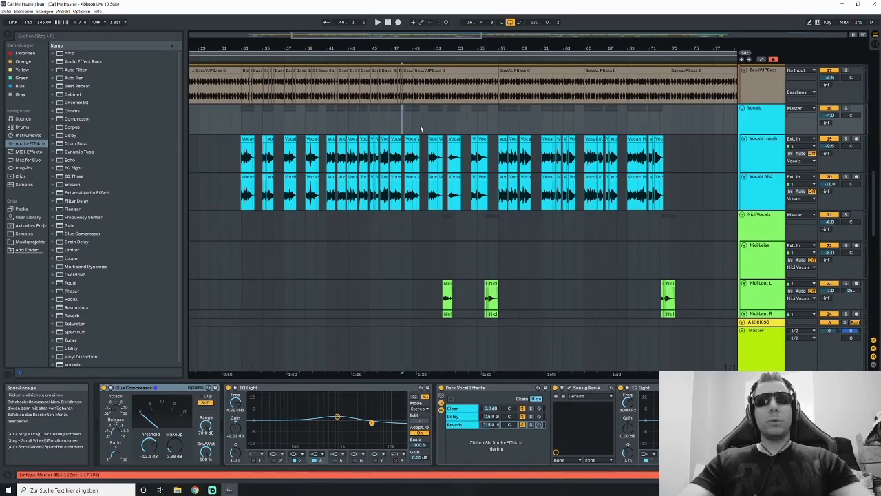
# - Play the full mix from bar 48 to hear the main and female vocals together, and return to bar 52 on the female vocals group
pyautogui.press('space')
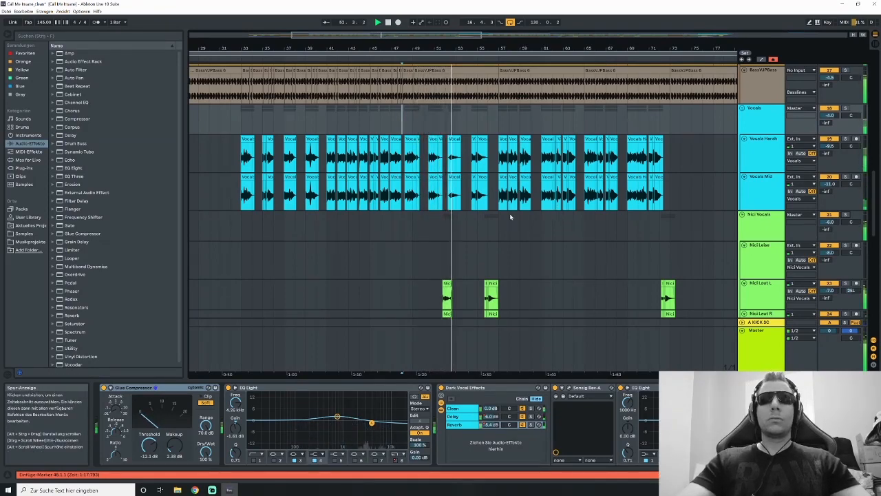
pyautogui.scroll(-2, 513, 218)
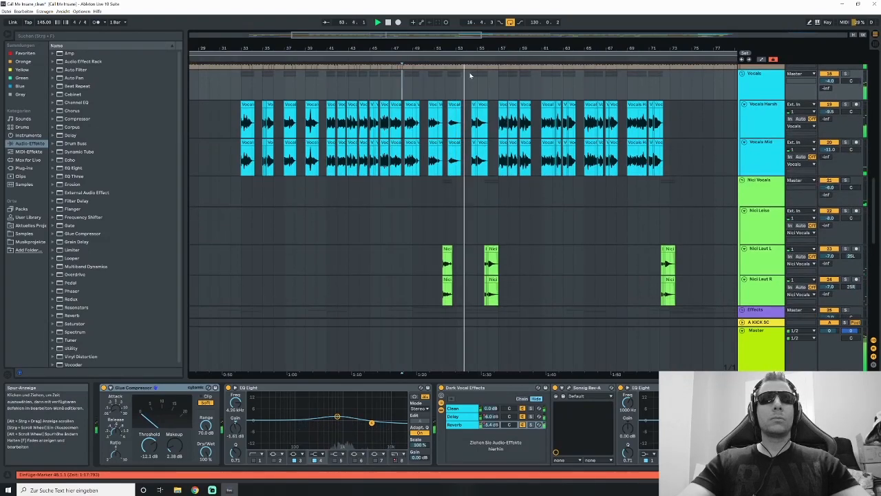
pyautogui.moveTo(452, 34); pyautogui.dragTo(459, 78)
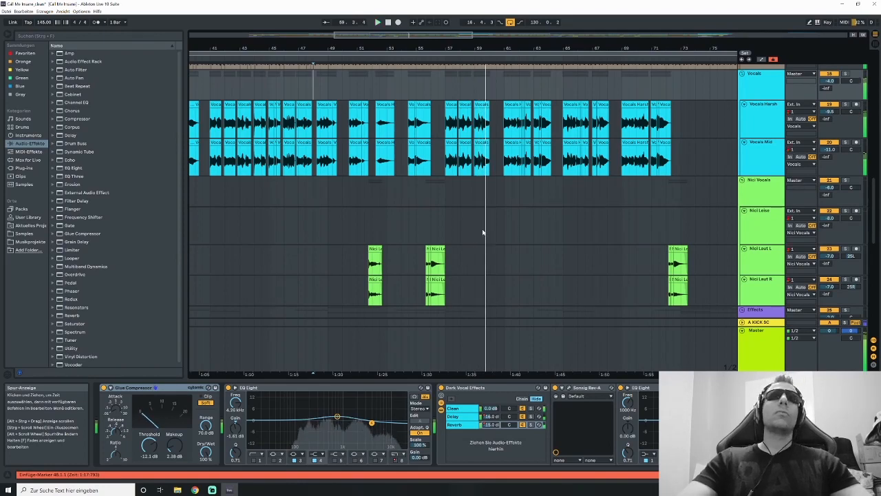
pyautogui.click(432, 212)
pyautogui.click(373, 200)
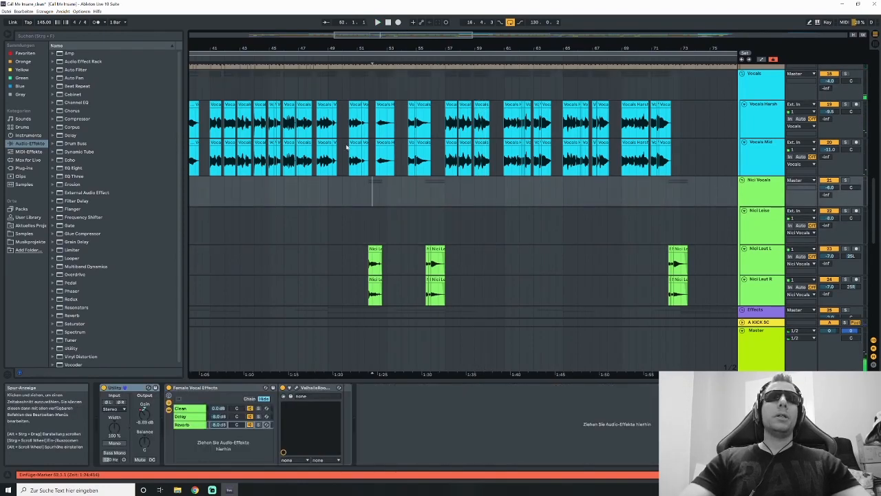
# - Mark the main vocal passage from bar 49 to bar 56 across the Vocals group and both of its tracks
pyautogui.moveTo(308, 91); pyautogui.dragTo(328, 152)
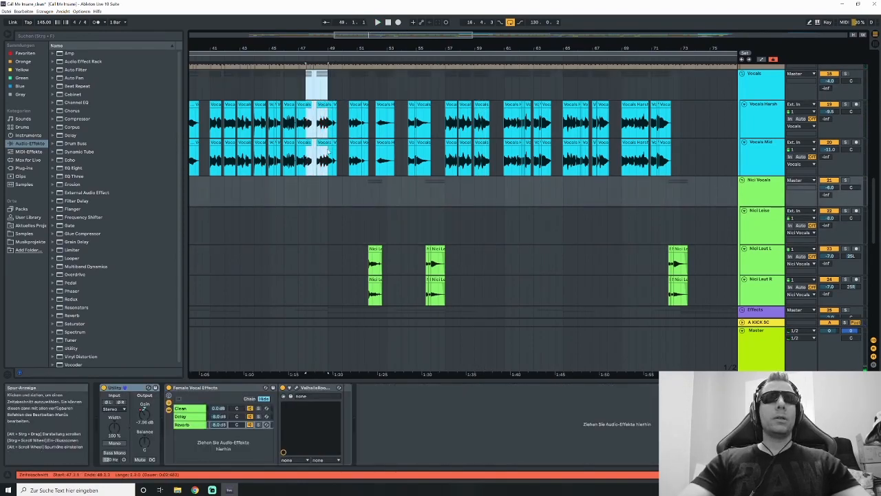
pyautogui.click(346, 94)
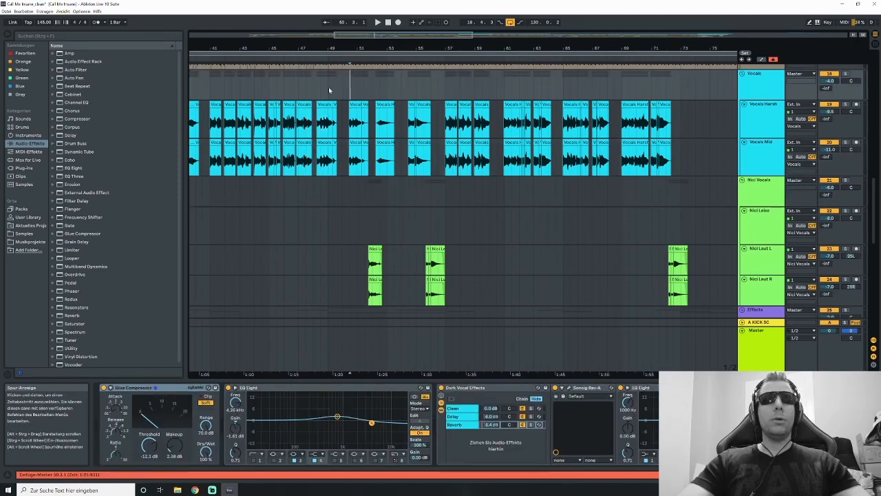
pyautogui.moveTo(329, 87); pyautogui.dragTo(430, 174)
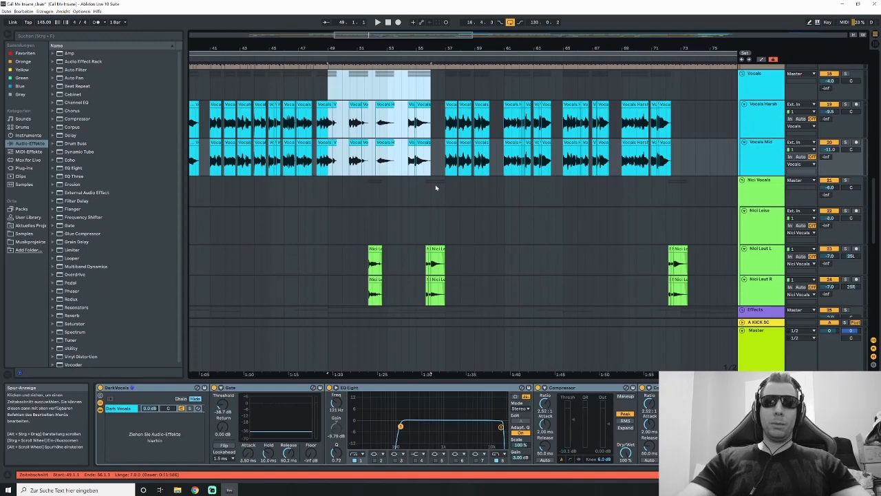
pyautogui.click(434, 190)
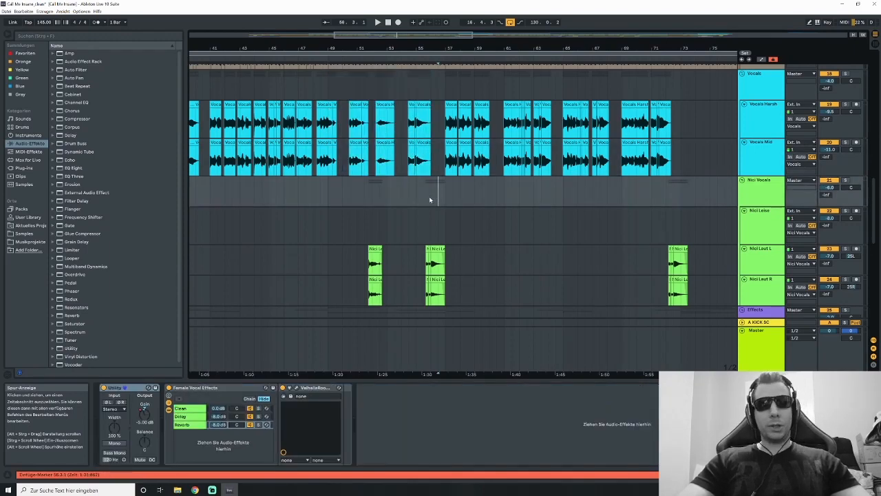
pyautogui.click(336, 85)
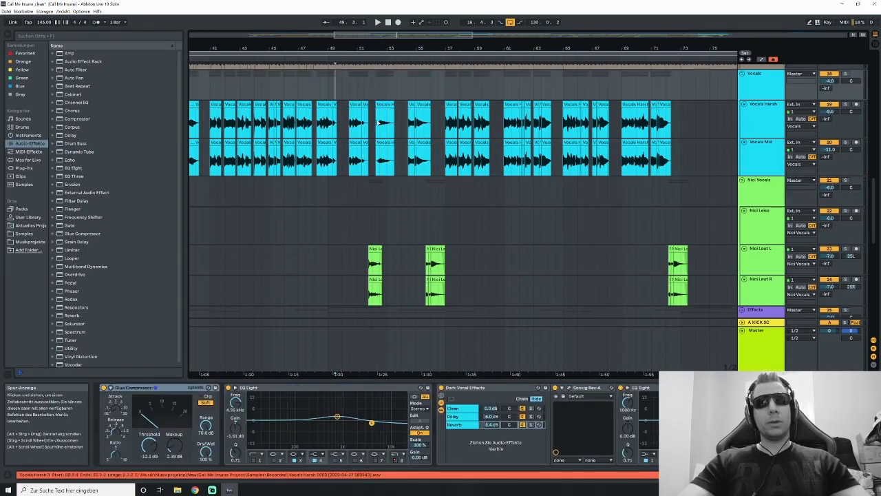
# - Mark the female vocal tracks from bar 50.3 to bar 58.3, covering the quiet track and both loud tracks
pyautogui.scroll(-1, 363, 206)
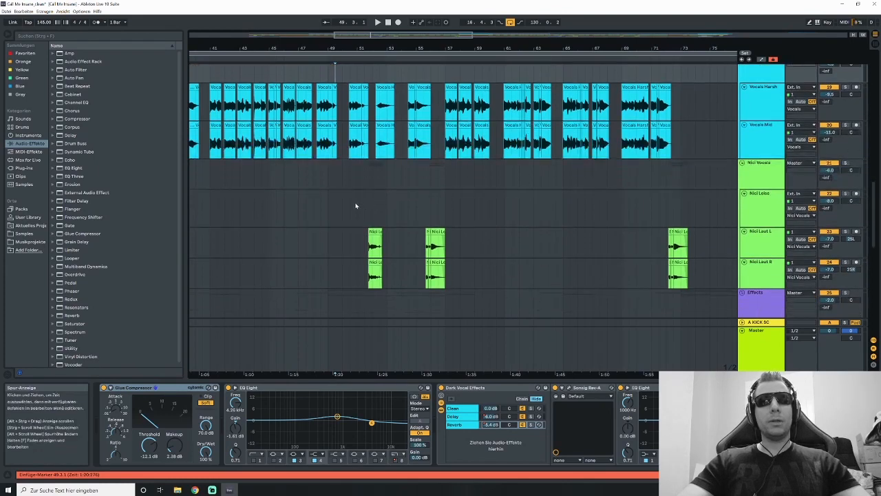
pyautogui.click(357, 207)
pyautogui.scroll(-2, 384, 211)
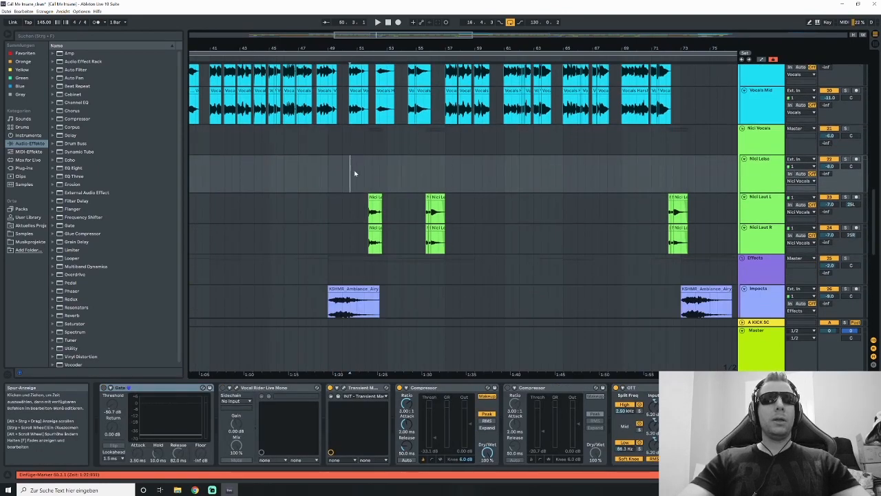
pyautogui.moveTo(354, 173); pyautogui.dragTo(470, 241)
pyautogui.scroll(1, 375, 205)
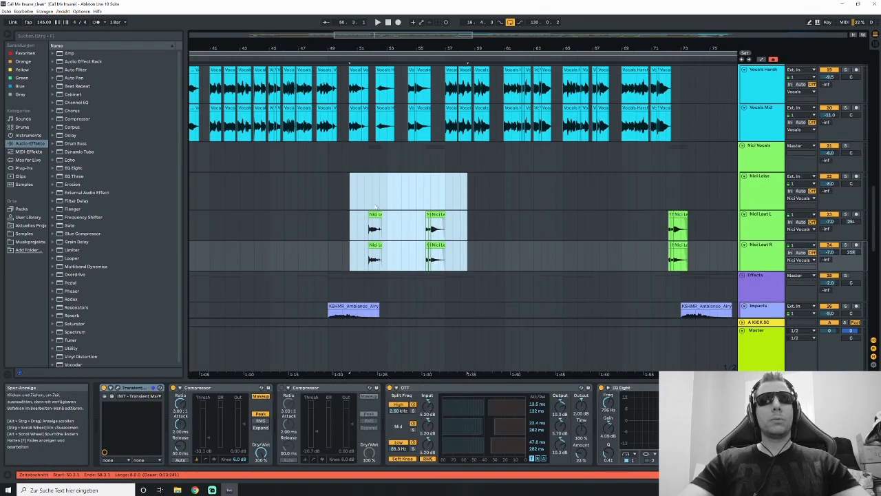
pyautogui.click(367, 200)
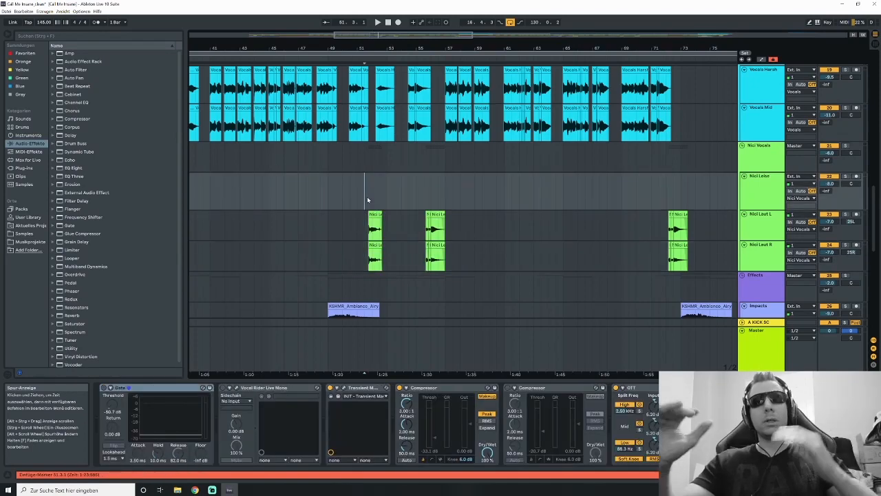
# - Mark the second female vocal phrase from bar 55.3 to bar 58.1 and play the mix through that passage
pyautogui.click(427, 190)
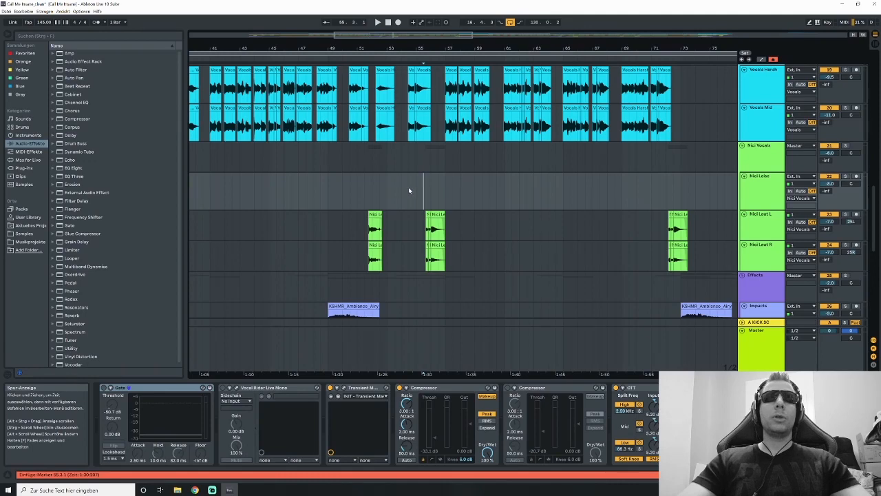
pyautogui.keyDown('shift'); pyautogui.click(445, 243); pyautogui.keyUp('shift')
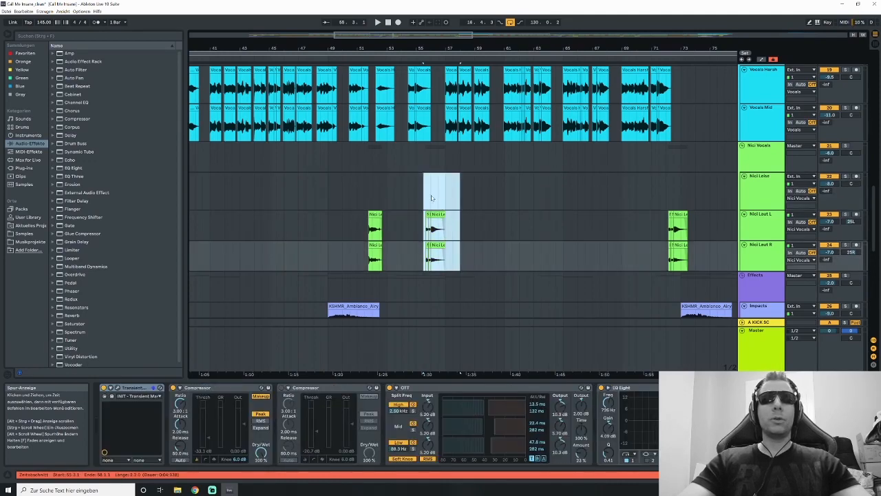
pyautogui.click(409, 188)
pyautogui.press('space')
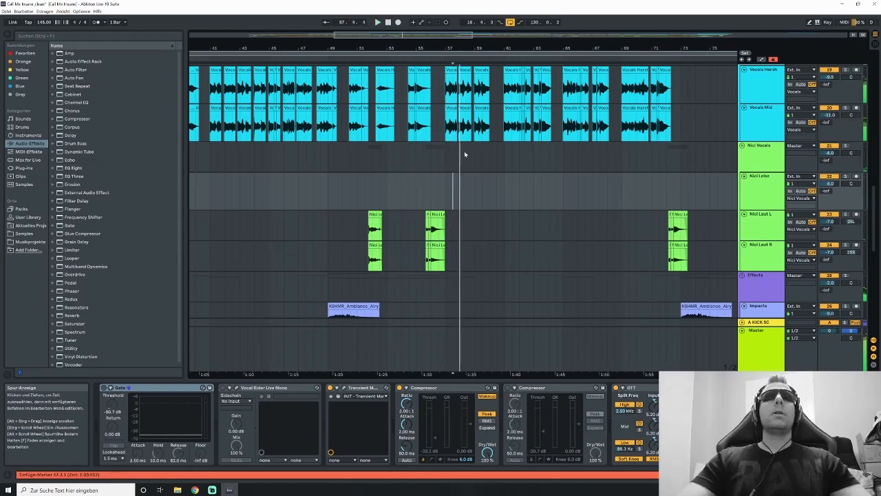
pyautogui.press('space')
# - Play the mix from bar 71 to hear the female vocal phrase that follows the last main vocal clips
pyautogui.moveTo(385, 36); pyautogui.dragTo(385, 17)
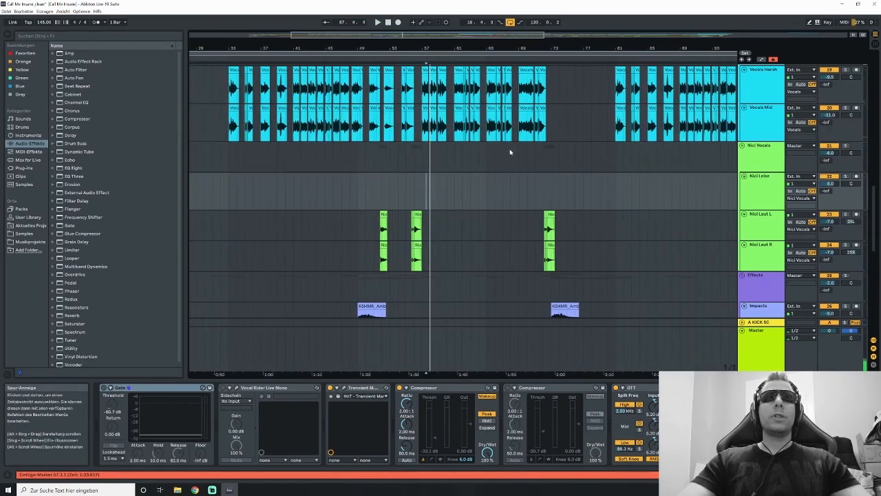
pyautogui.scroll(-2, 510, 152)
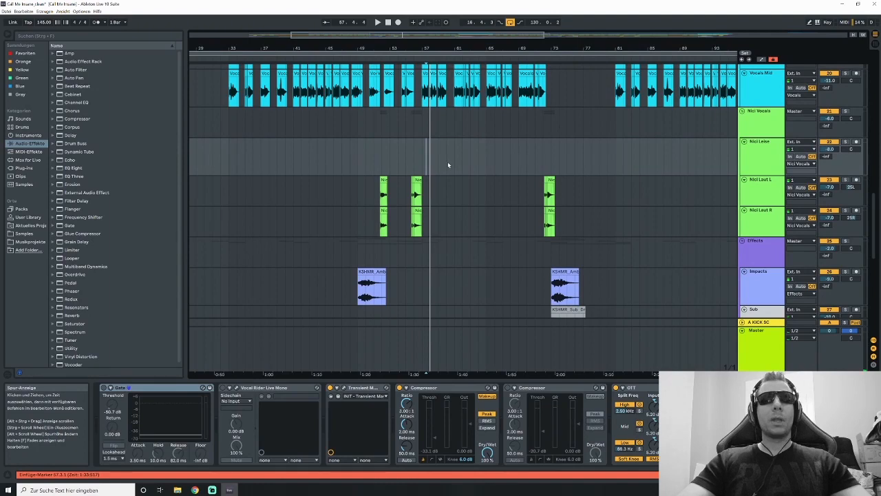
pyautogui.moveTo(418, 36); pyautogui.dragTo(464, 36)
pyautogui.scroll(2, 502, 148)
pyautogui.click(447, 181)
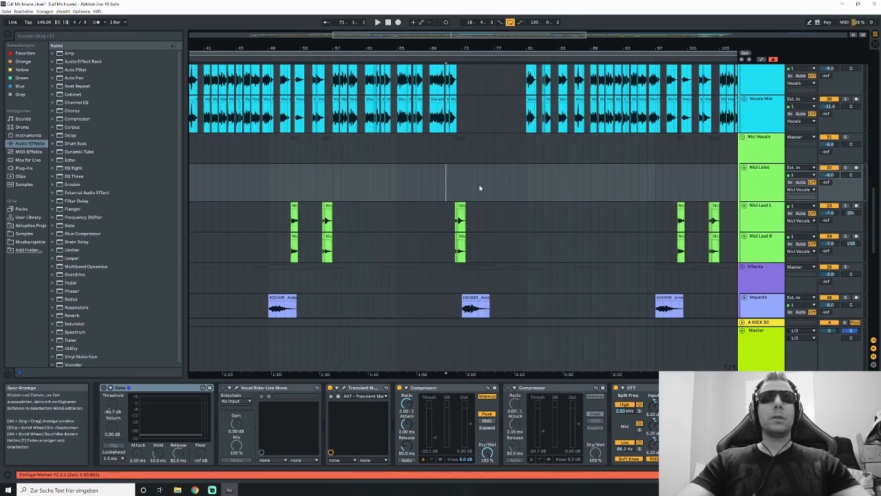
pyautogui.scroll(1, 481, 186)
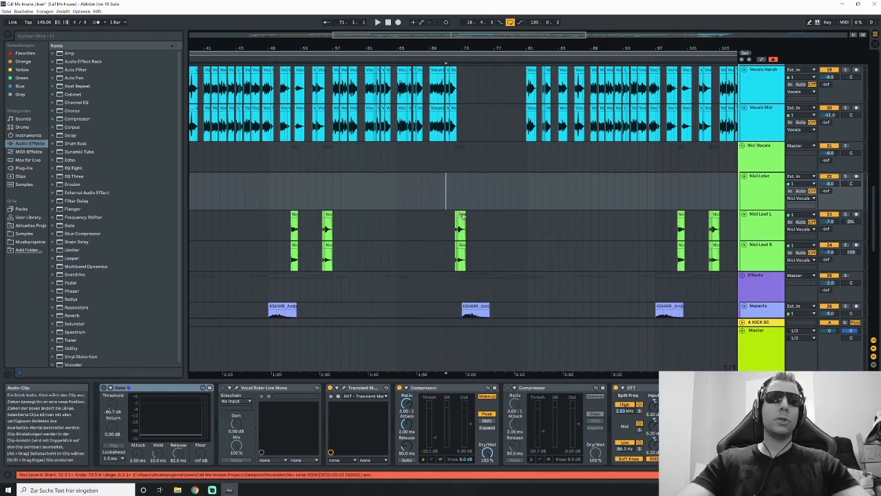
pyautogui.press('space')
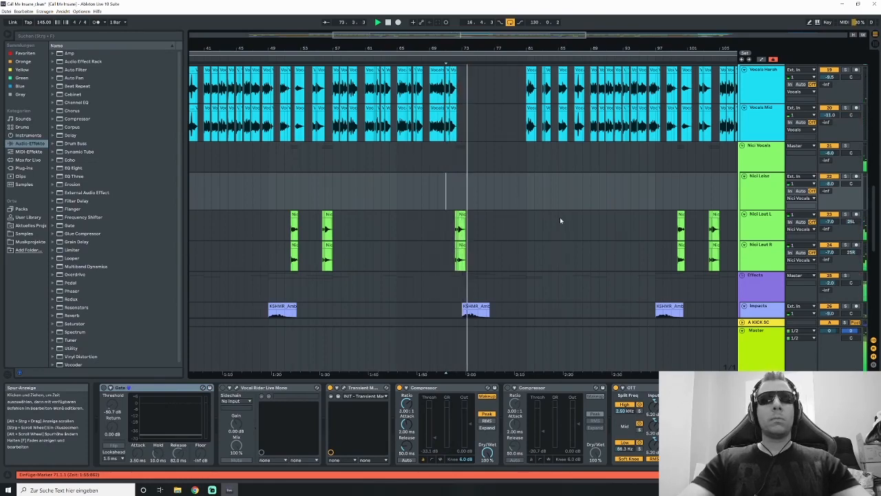
# - Bring the Effects group's tracks into view across the whole arrangement and place the insert marker at bar 17 on the group
pyautogui.scroll(-1, 474, 195)
pyautogui.scroll(-1, 499, 199)
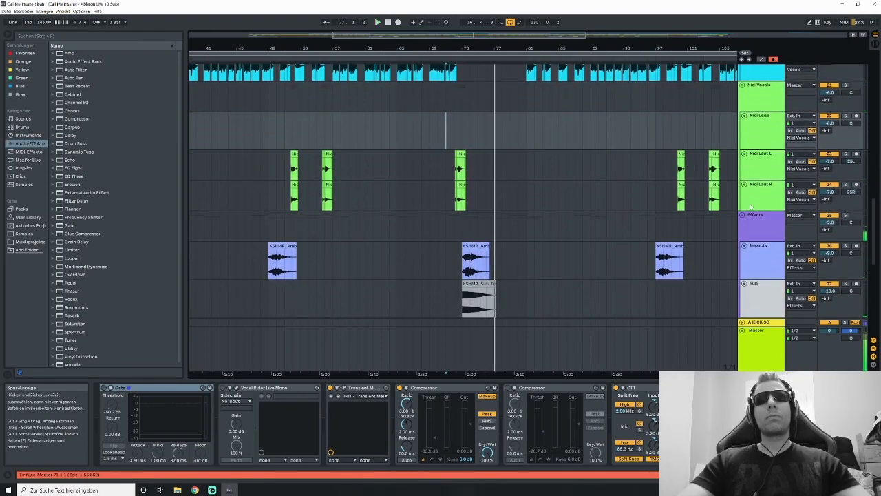
pyautogui.scroll(-3, 871, 239)
pyautogui.moveTo(871, 239)
pyautogui.mouseDown()
pyautogui.moveTo(872, 260)
pyautogui.moveTo(872, 252)
pyautogui.mouseUp()
pyautogui.moveTo(368, 37); pyautogui.dragTo(364, 15)
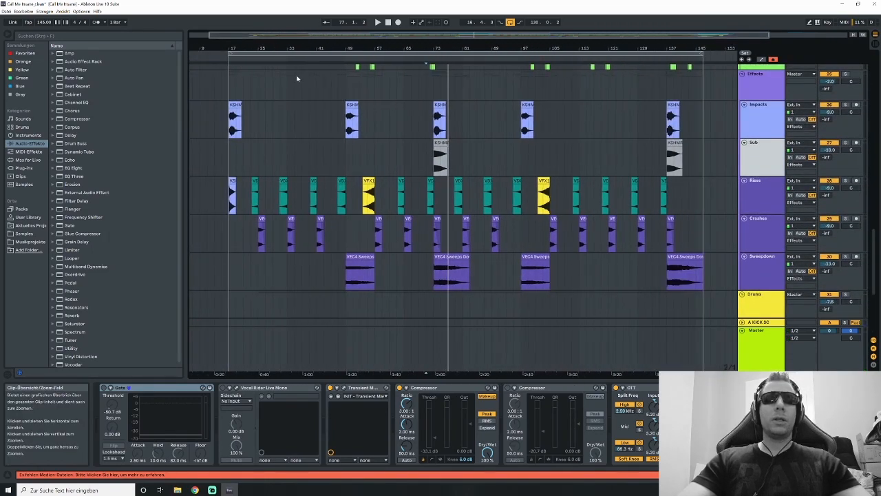
pyautogui.click(230, 86)
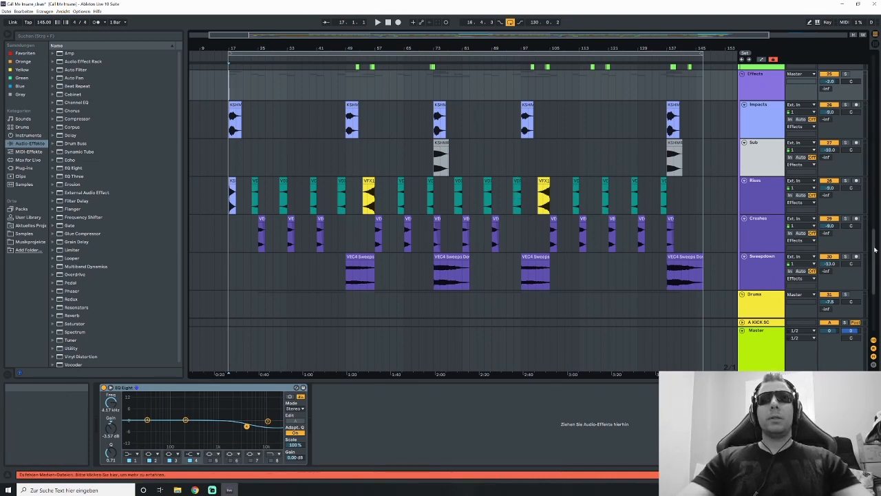
# - Solo the Effects group and play it from bar 17 to hear the first effects together
pyautogui.scroll(1, 874, 246)
pyautogui.click(757, 112)
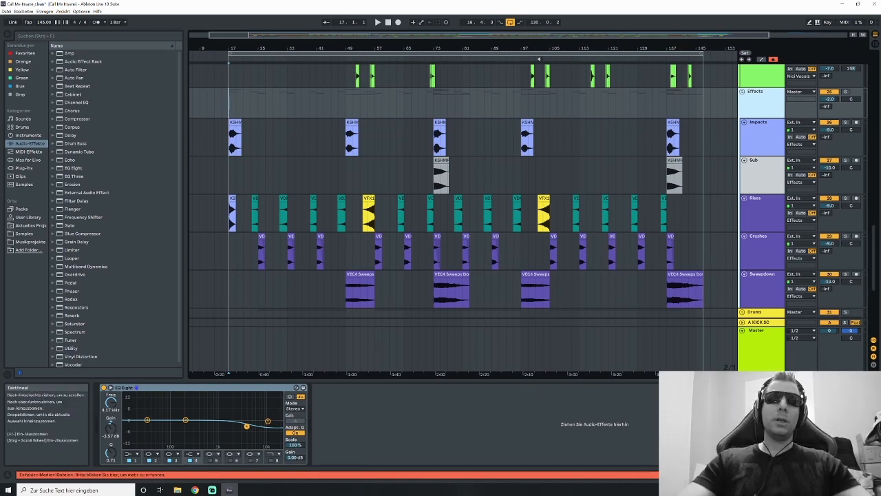
pyautogui.click(228, 110)
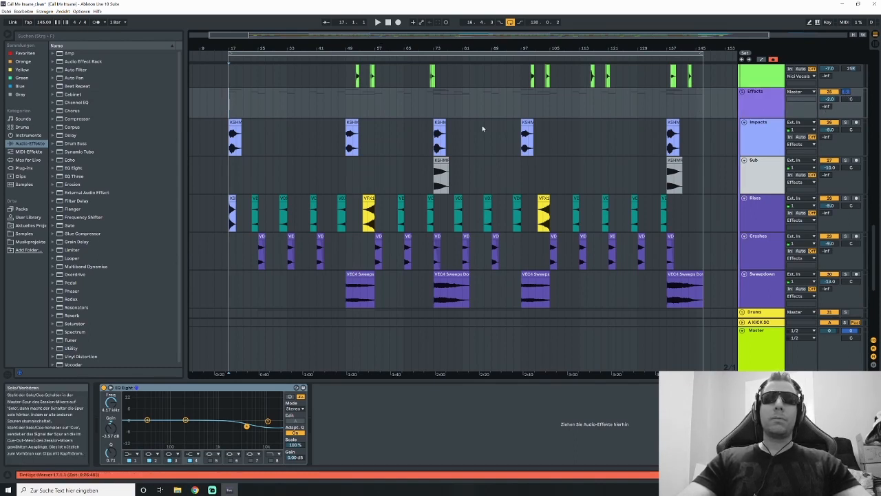
pyautogui.press('space')
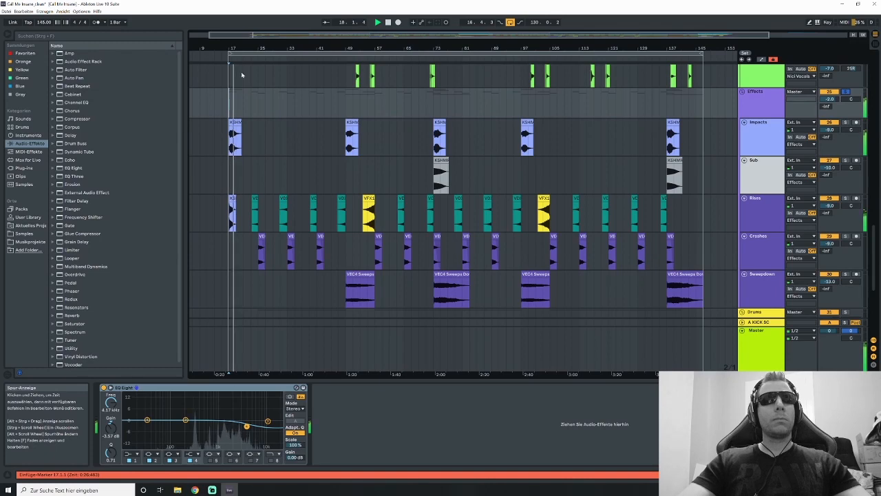
pyautogui.moveTo(241, 49); pyautogui.dragTo(347, 241)
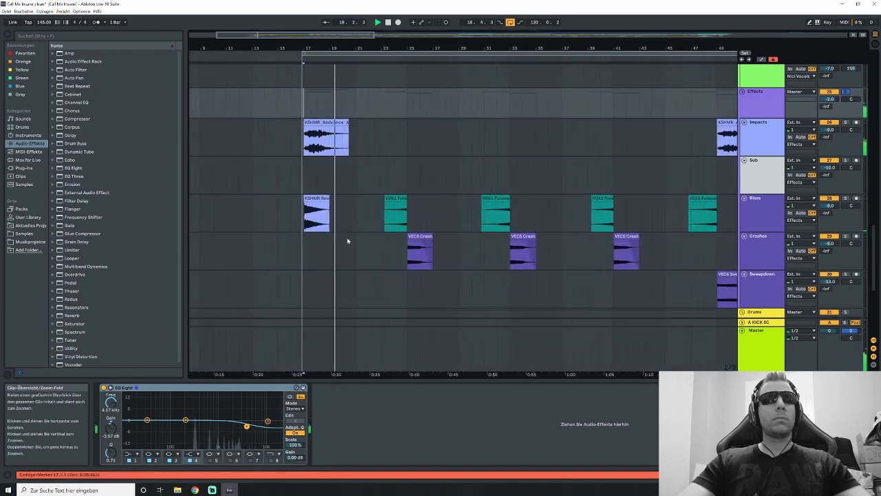
# - Select the reverse clip at bar 17 on the Rises track and play that passage
pyautogui.click(342, 207)
pyautogui.press('space')
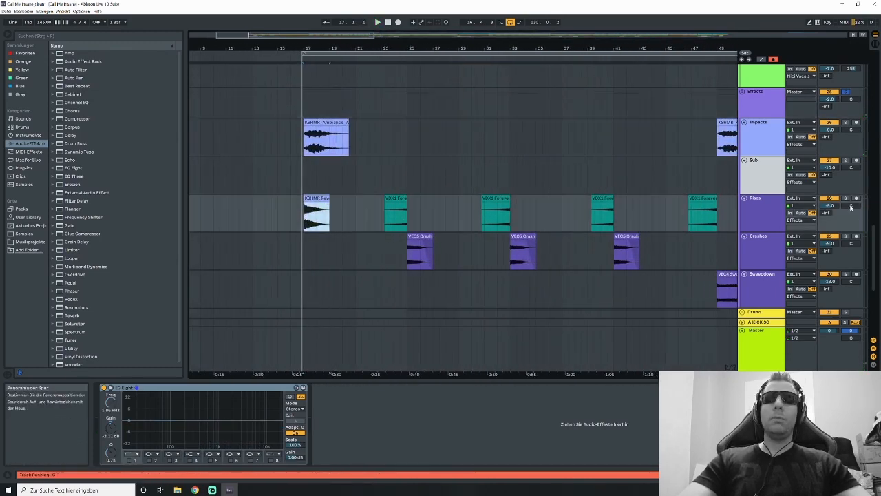
pyautogui.press('space')
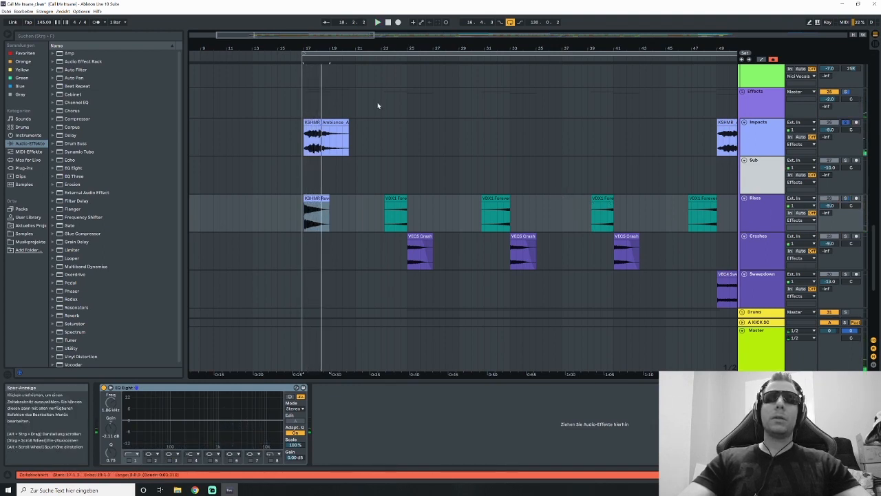
# - Select the ambience clip at bar 17 on the Impacts track and play it with only that track soloed
pyautogui.press('space')
pyautogui.click(413, 135)
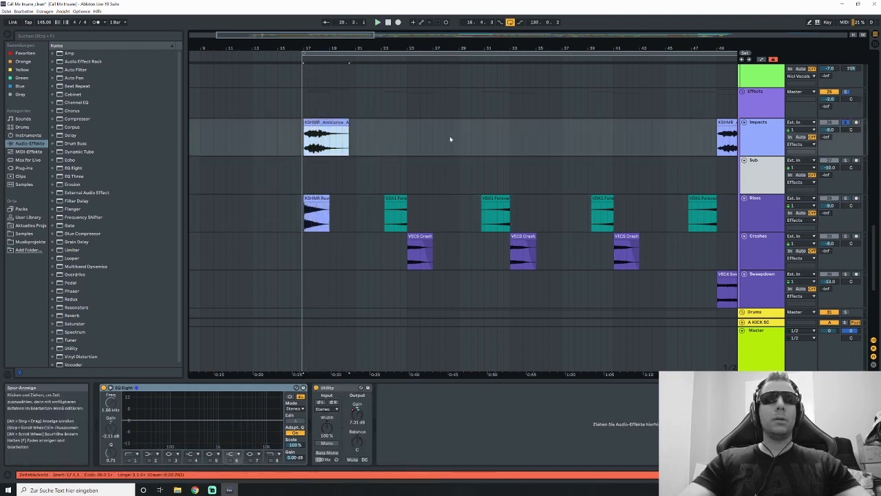
pyautogui.press('space')
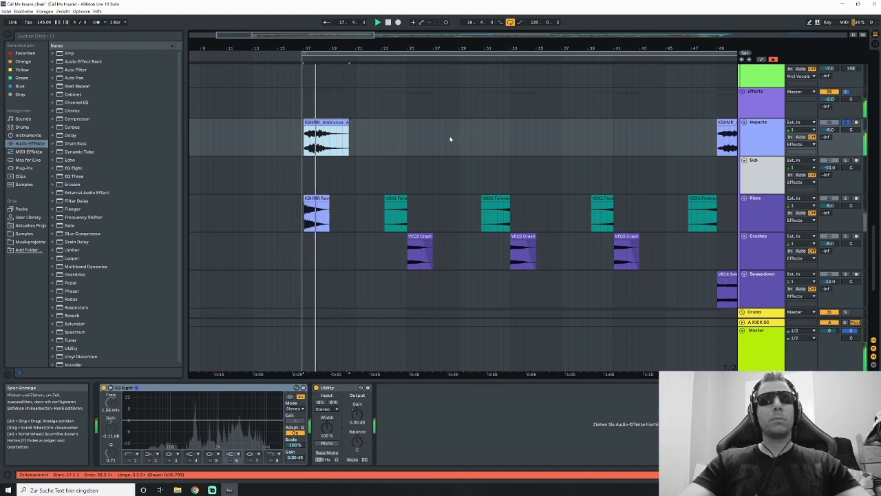
pyautogui.press('space')
# - Play the whole soloed Effects group from bar 17 once more, and release the group's solo
pyautogui.click(847, 93)
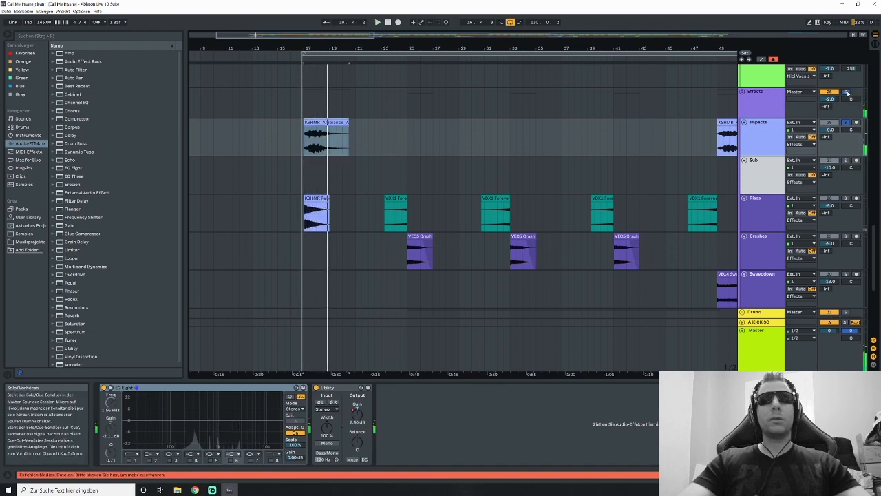
pyautogui.press('space')
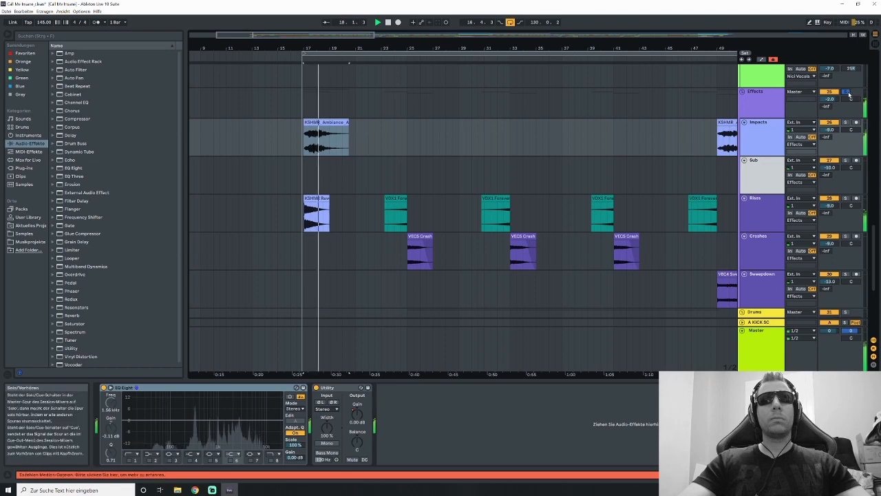
pyautogui.press('space')
pyautogui.click(848, 93)
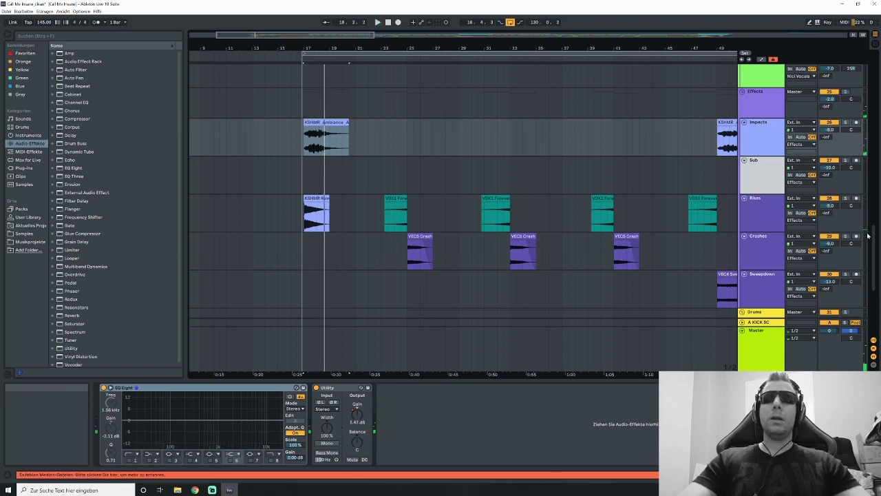
# - Mute the Vocals group, the female vocals group and the Effects group
pyautogui.moveTo(867, 236); pyautogui.dragTo(861, 187)
pyautogui.click(742, 101)
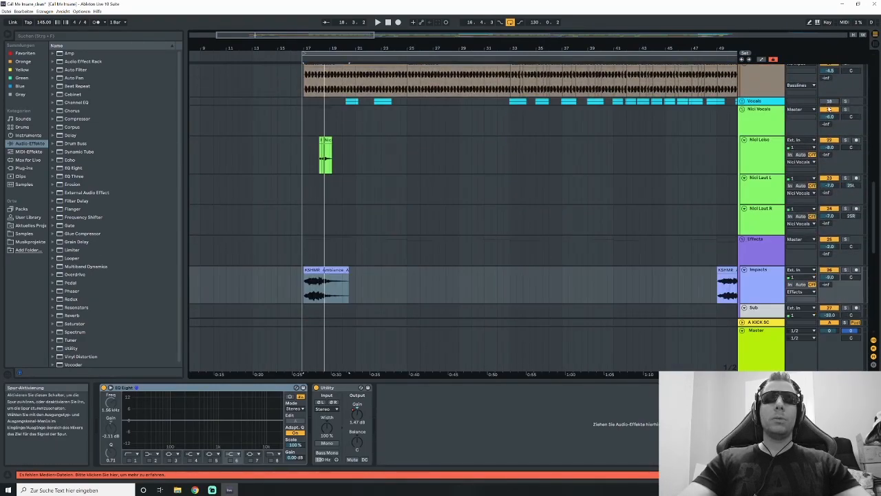
pyautogui.moveTo(874, 191)
pyautogui.mouseDown()
pyautogui.moveTo(873, 67)
pyautogui.moveTo(873, 197)
pyautogui.mouseUp()
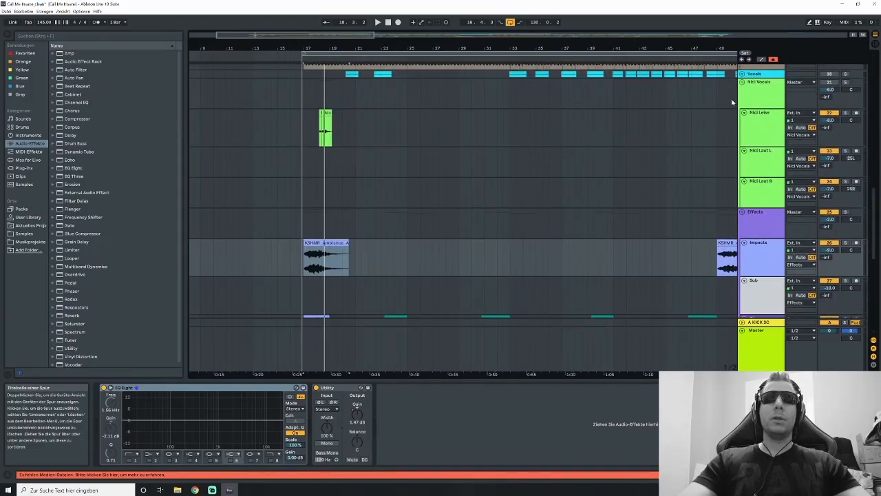
pyautogui.click(829, 212)
pyautogui.click(829, 212)
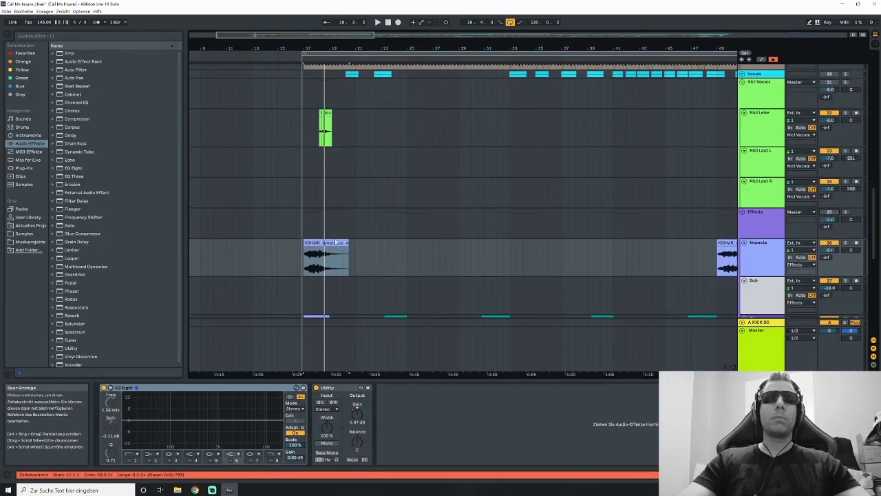
# - Play the arrangement from bar 17 with the Effects group muted, and compare it with the group switched back on
pyautogui.click(304, 228)
pyautogui.press('space')
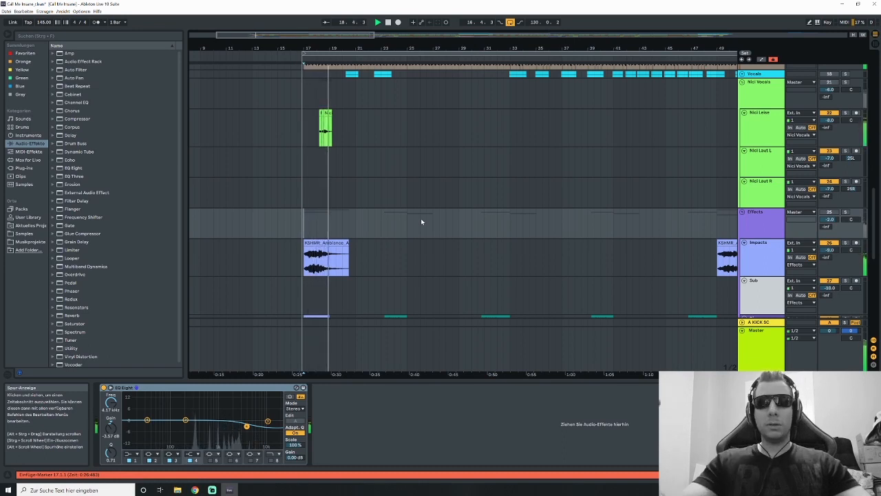
pyautogui.scroll(-5, 407, 193)
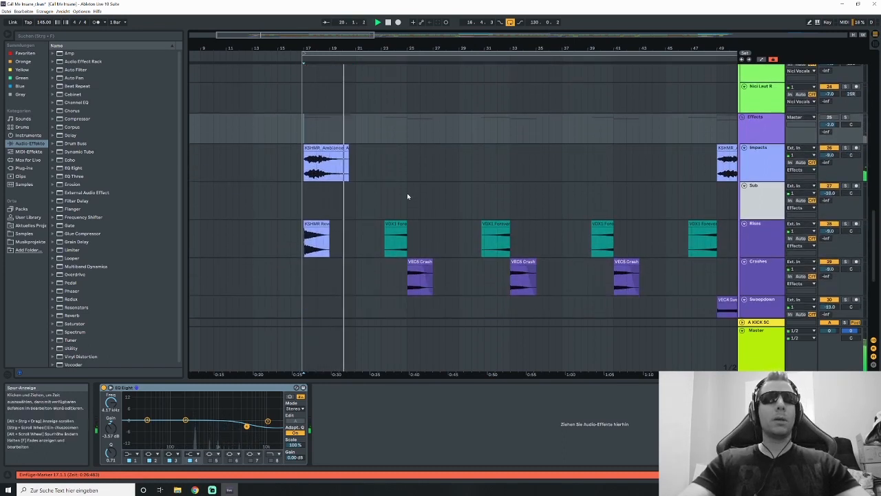
pyautogui.press('space')
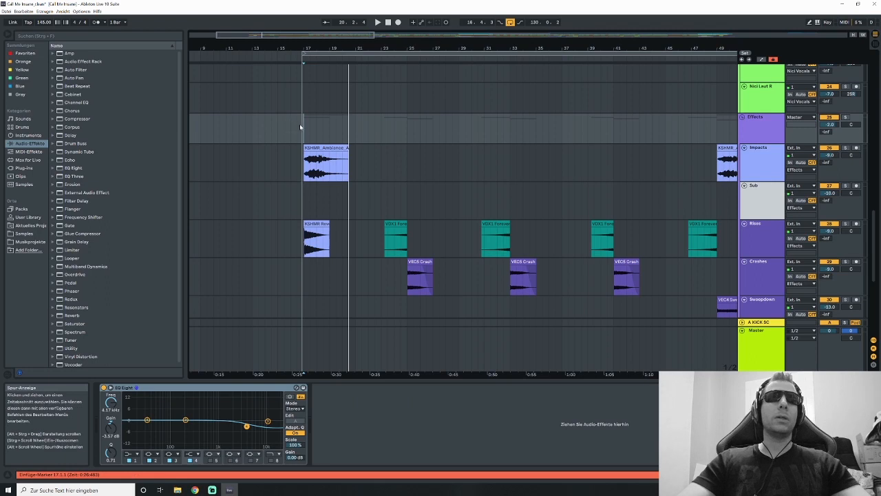
pyautogui.press('space')
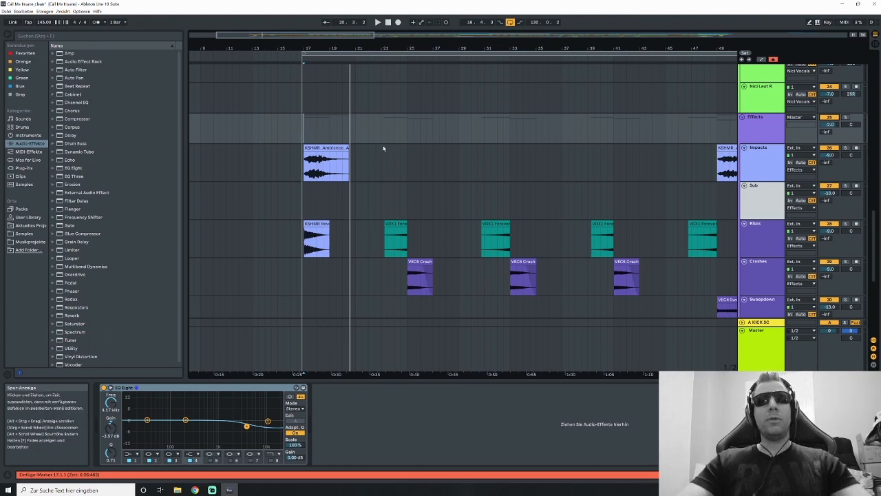
# - Point out the Rises clip just before bar 25 and the crash clip from bar 25 to bar 27 by selecting each
pyautogui.moveTo(277, 36); pyautogui.dragTo(330, 24)
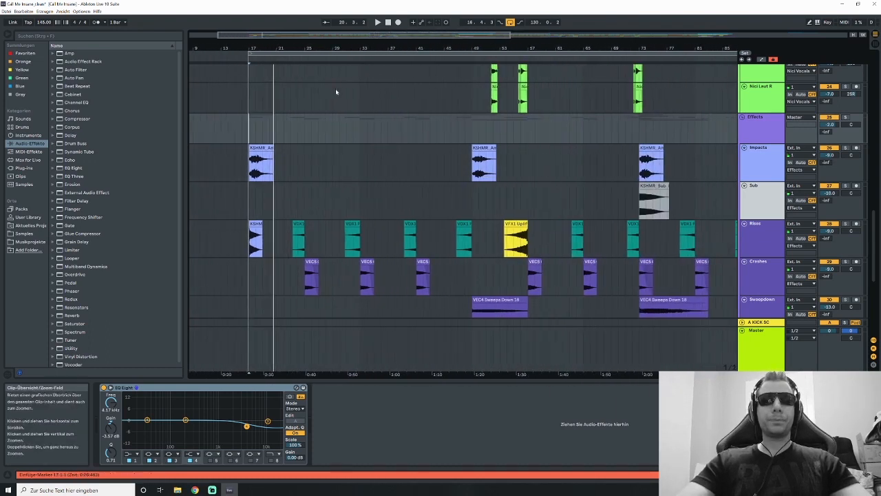
pyautogui.scroll(-1, 346, 100)
pyautogui.click(301, 189)
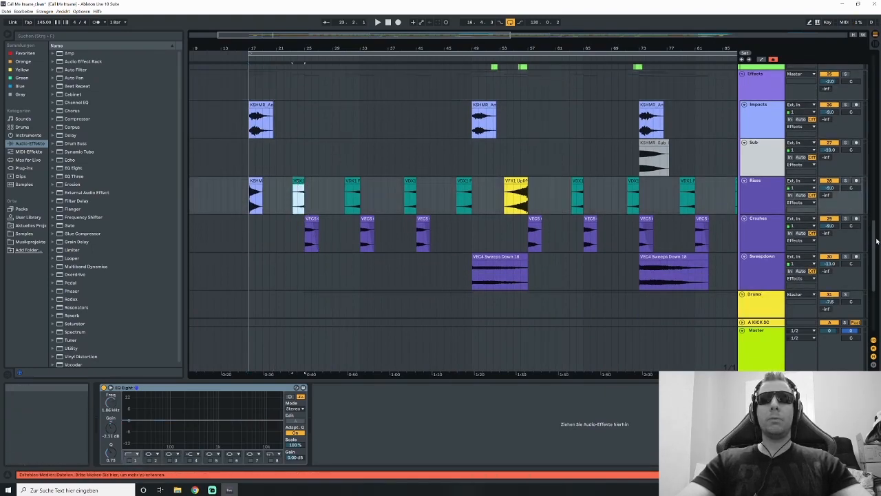
pyautogui.moveTo(875, 235); pyautogui.dragTo(865, 94)
pyautogui.scroll(-15, 429, 184)
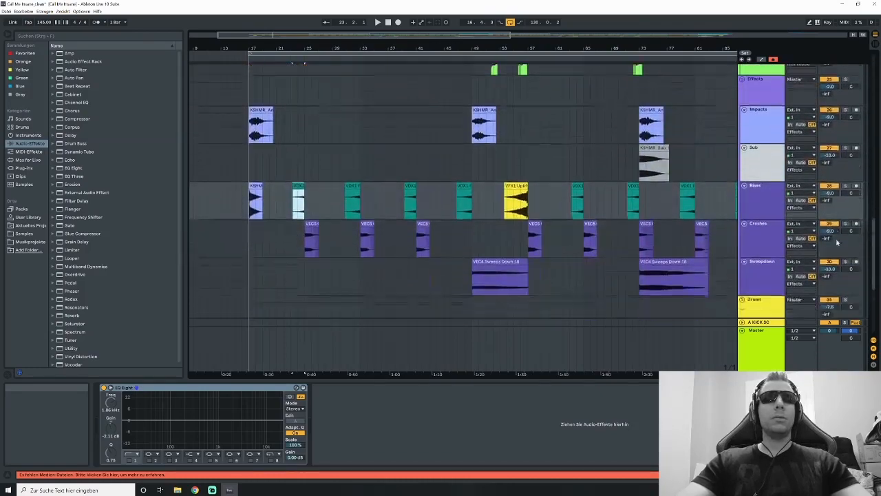
pyautogui.click(292, 144)
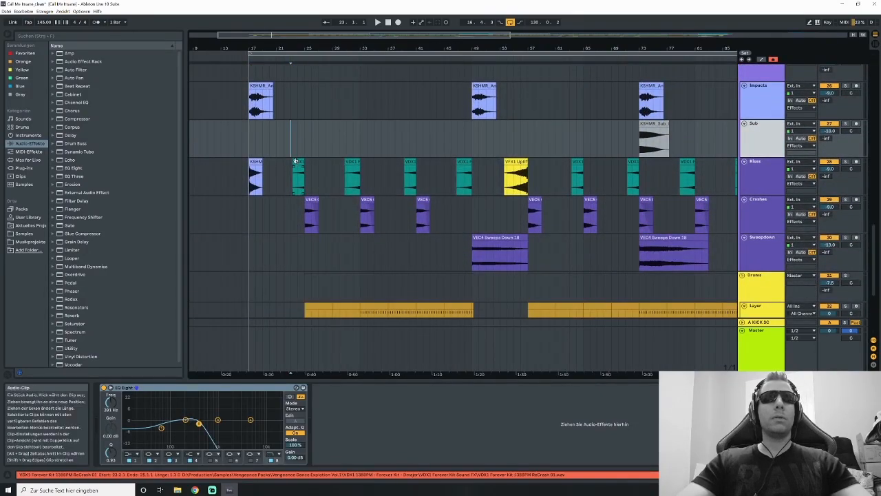
pyautogui.click(296, 162)
pyautogui.click(313, 210)
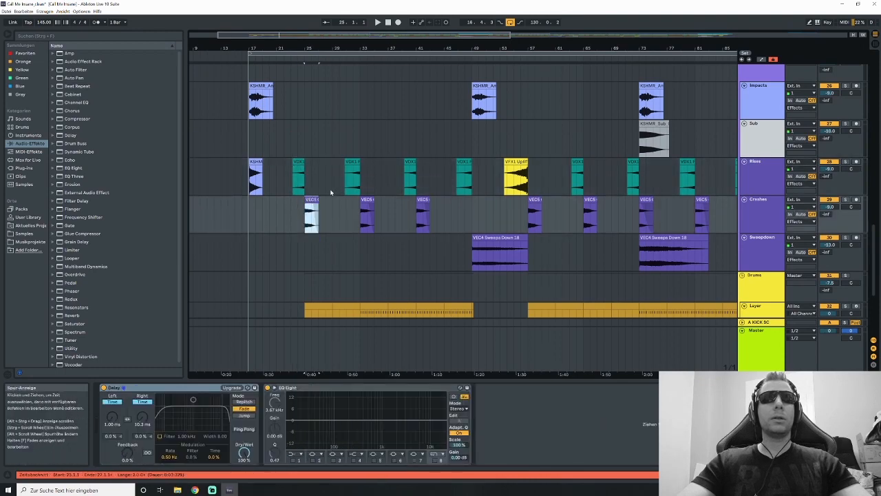
# - Play the mix from bar 22 through the rise and the crash at bar 25
pyautogui.click(289, 145)
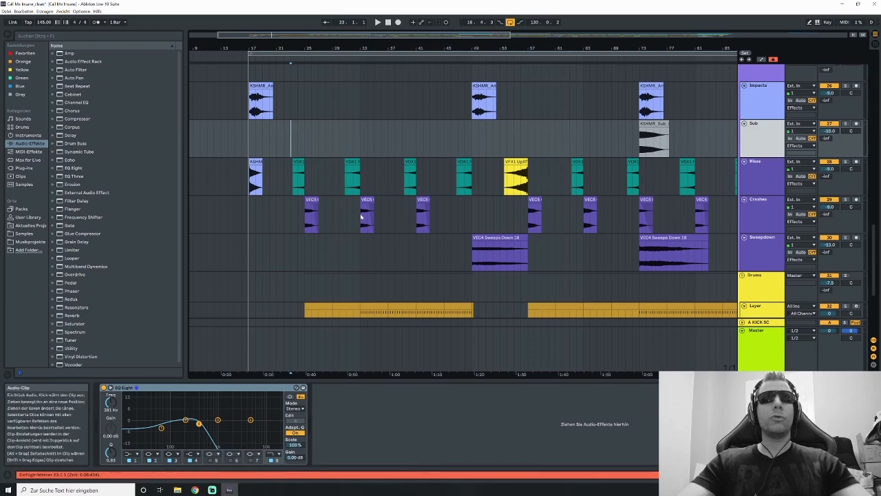
pyautogui.click(284, 146)
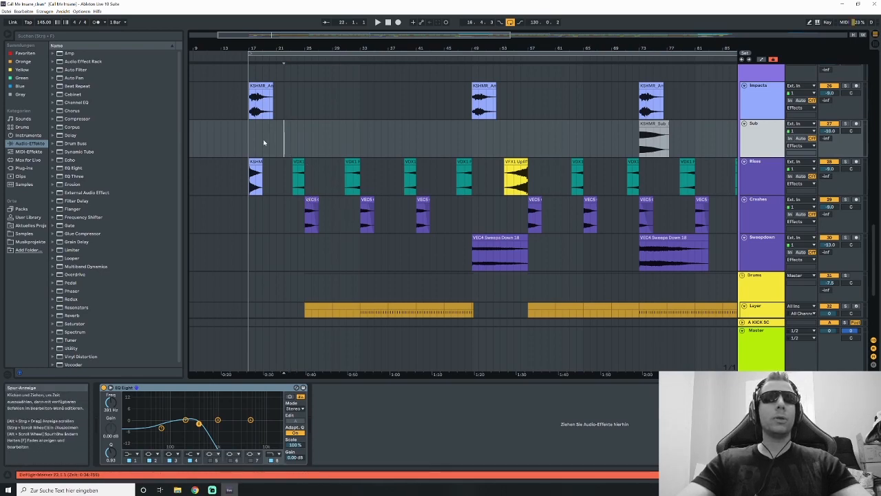
pyautogui.press('space')
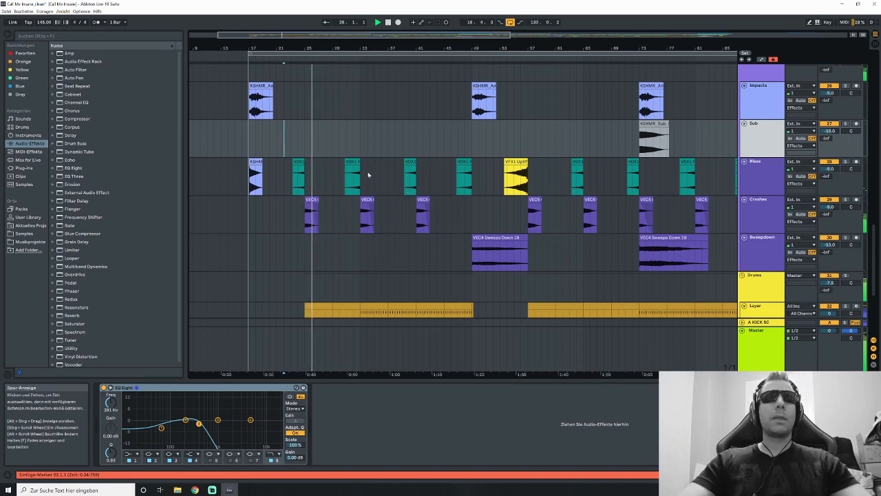
# - Select the crash clip at bar 25 and the preceding Rises clip from bar 23.2 to bar 25.1
pyautogui.click(298, 177)
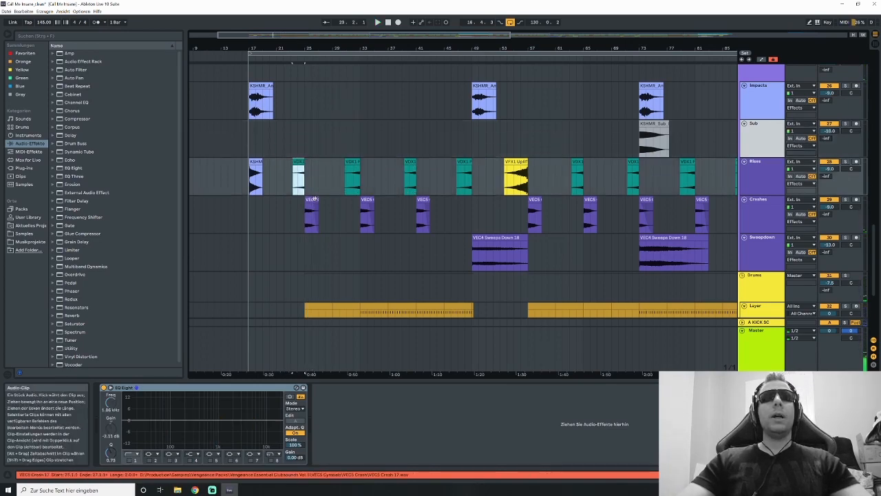
pyautogui.click(310, 200)
pyautogui.click(297, 163)
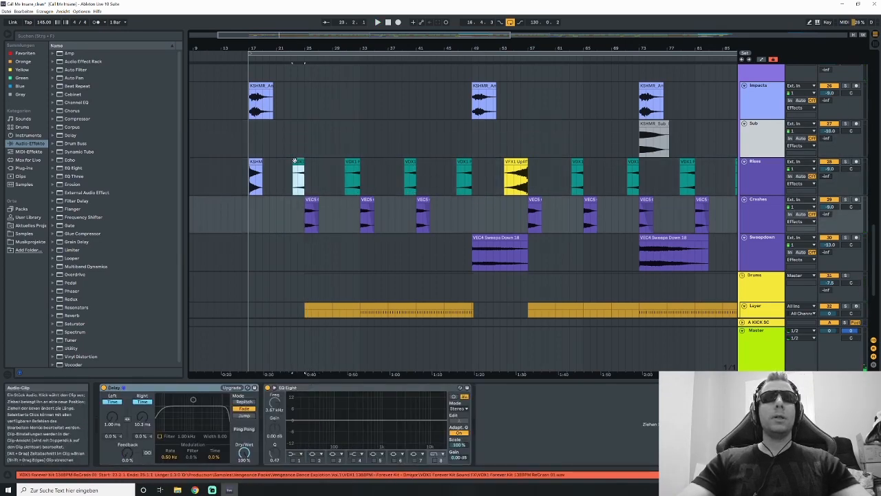
pyautogui.scroll(3, 833, 144)
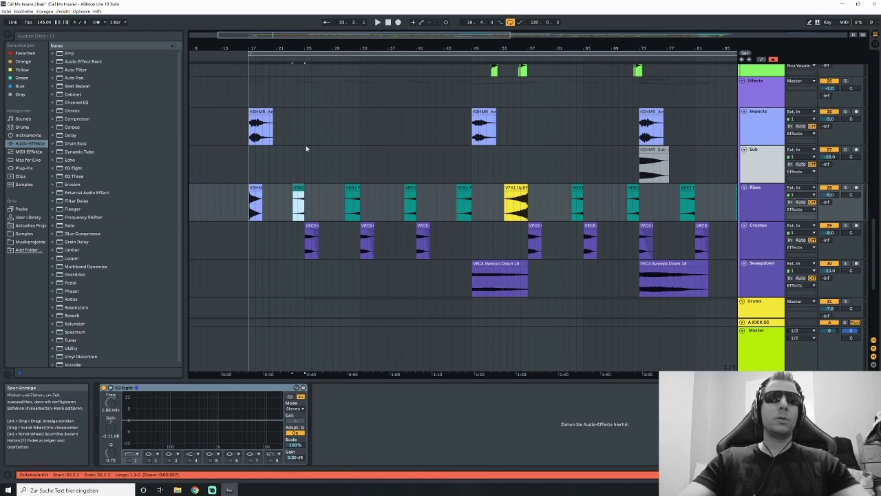
# - Play the soloed Effects group from bar 23, and mark the rise and crash clips around bar 25
pyautogui.click(293, 174)
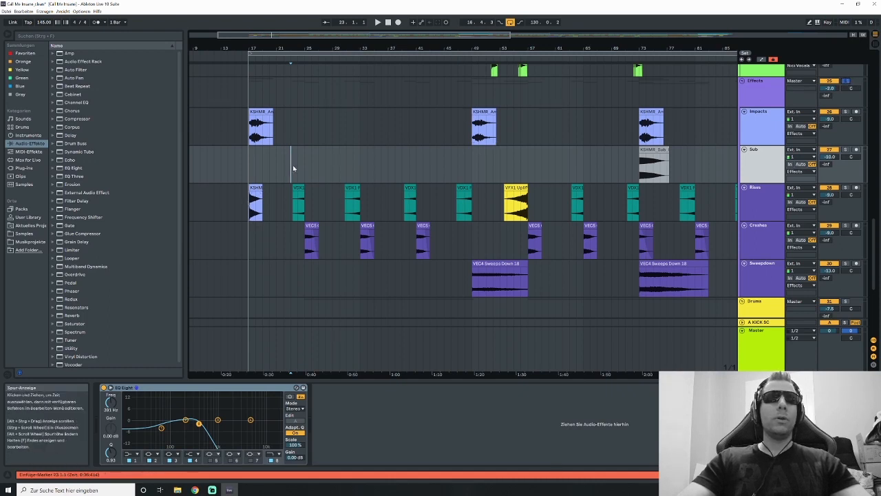
pyautogui.press('space')
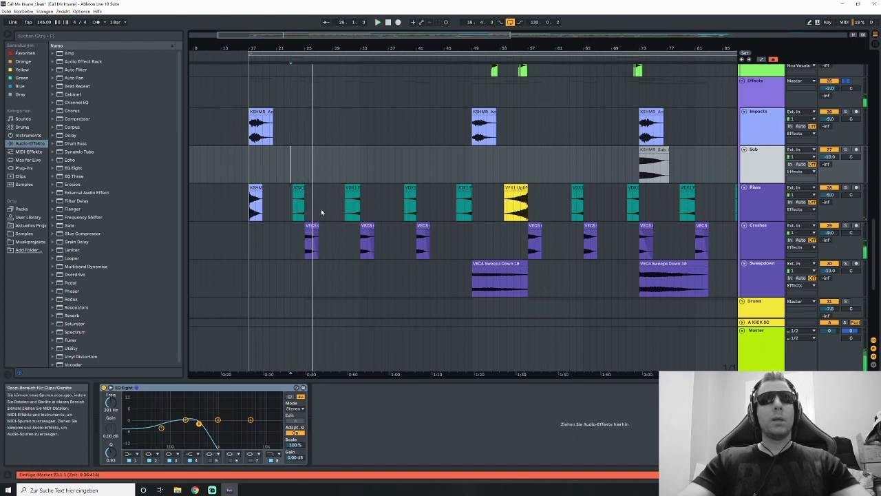
pyautogui.click(300, 188)
pyautogui.click(311, 240)
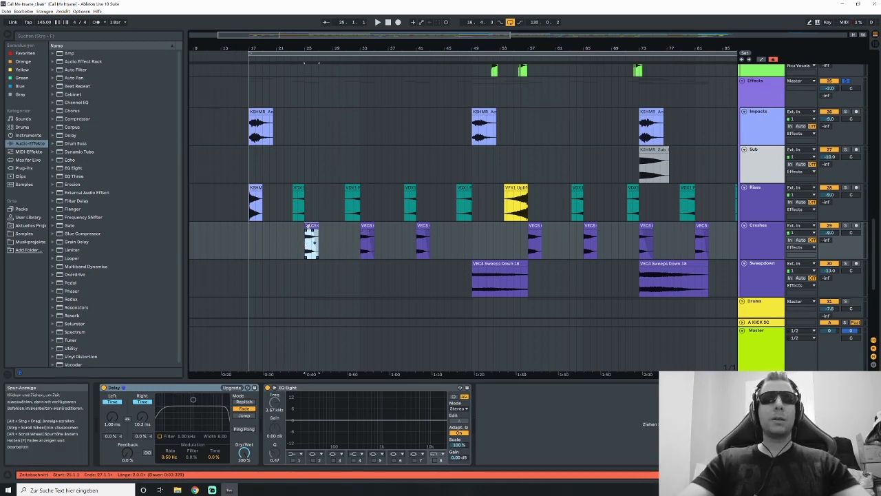
# - Unsolo the Effects group and play the full mix from bar 23, and again from bar 25, through the rise and crash
pyautogui.scroll(-1, 313, 244)
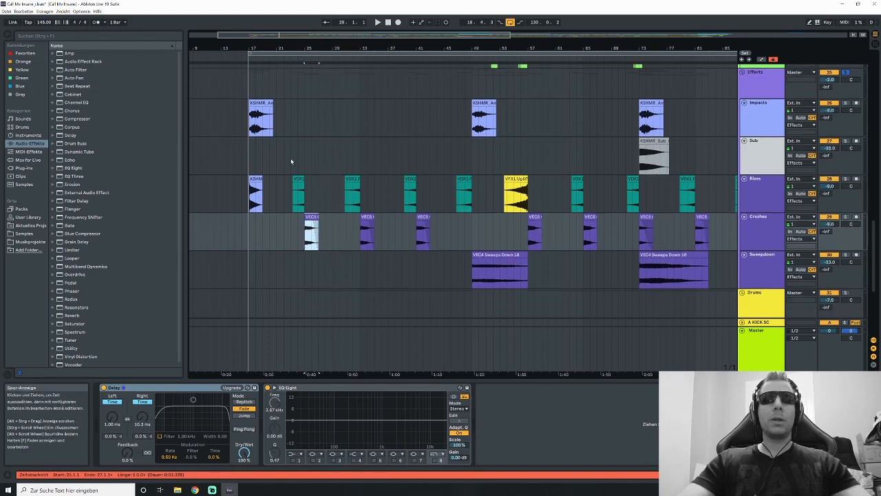
pyautogui.click(290, 163)
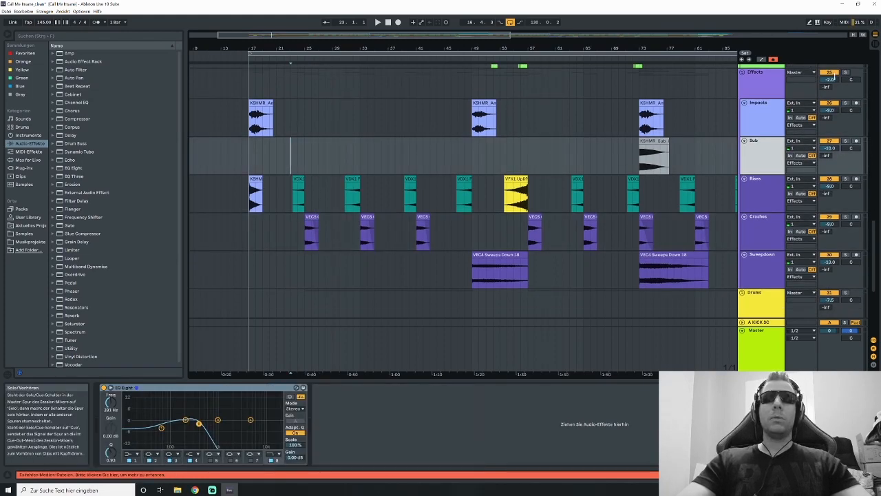
pyautogui.moveTo(792, 35); pyautogui.dragTo(790, 116)
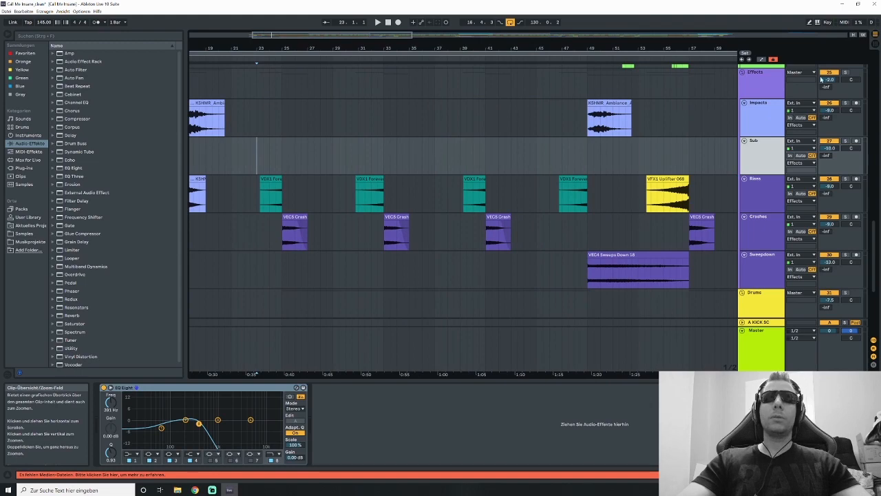
pyautogui.click(258, 158)
pyautogui.press('space')
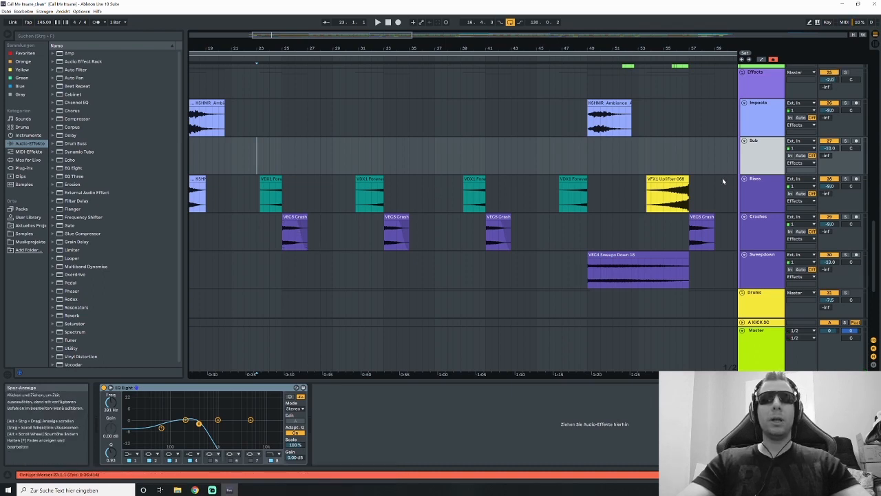
pyautogui.press('space')
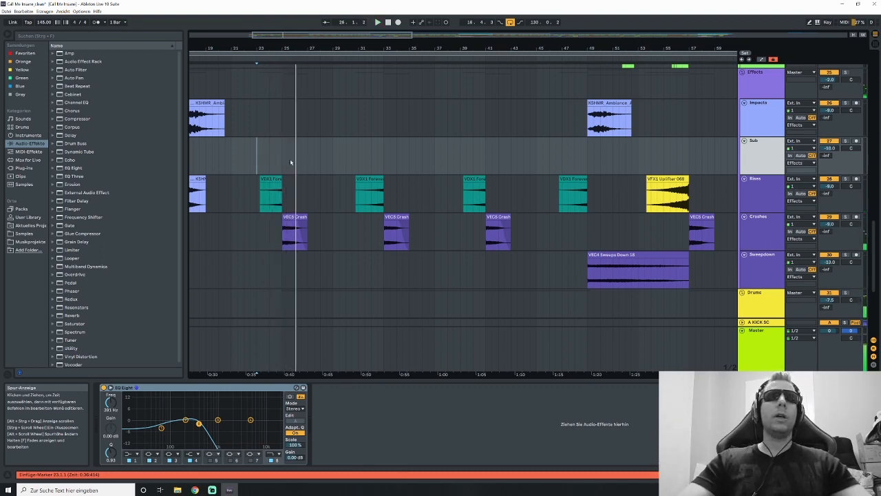
pyautogui.press('space')
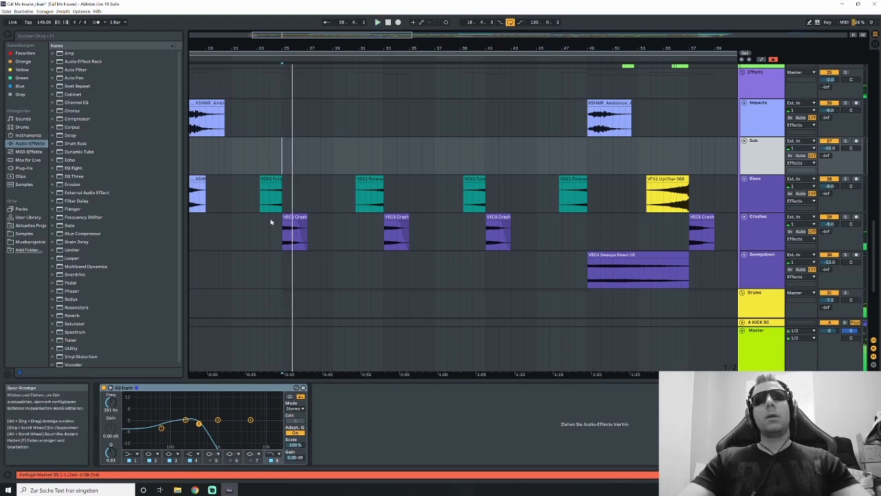
# - Select the crash clip at bar 25 and the range from bar 31 to 47 covering the following rises and crashes
pyautogui.click(294, 233)
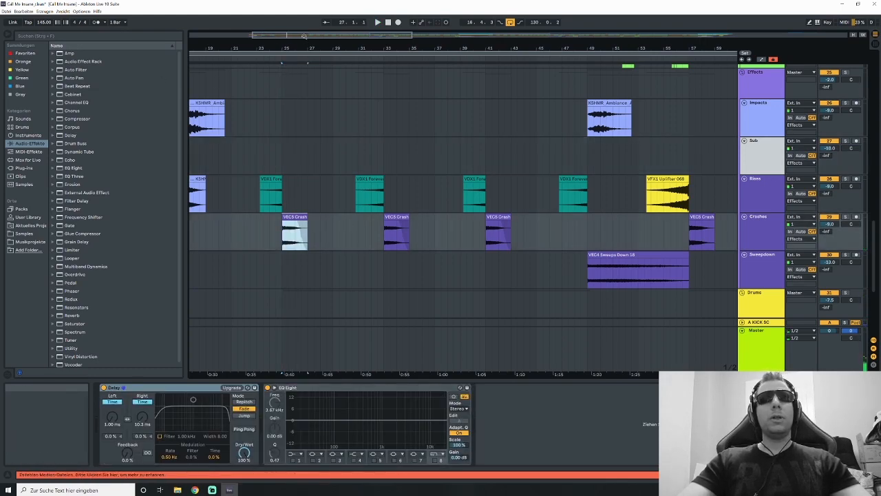
pyautogui.moveTo(306, 35); pyautogui.dragTo(374, 158)
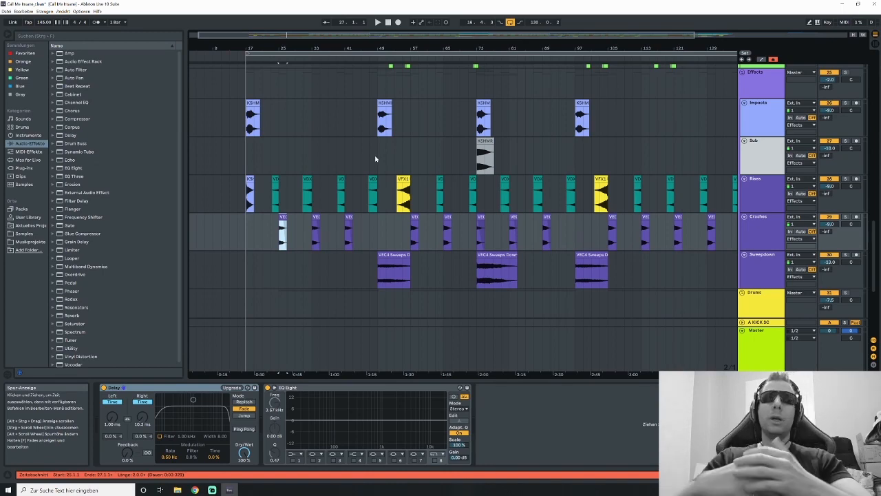
pyautogui.moveTo(302, 157); pyautogui.dragTo(355, 232)
pyautogui.click(361, 157)
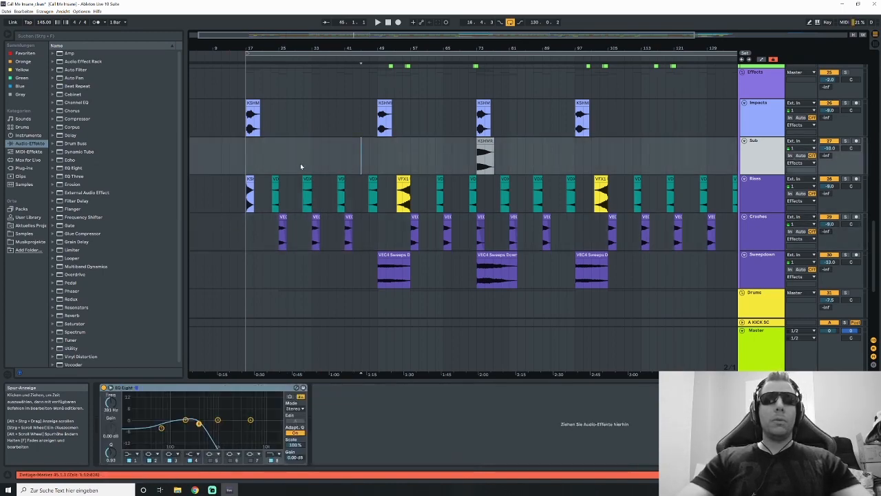
pyautogui.moveTo(300, 166); pyautogui.dragTo(365, 237)
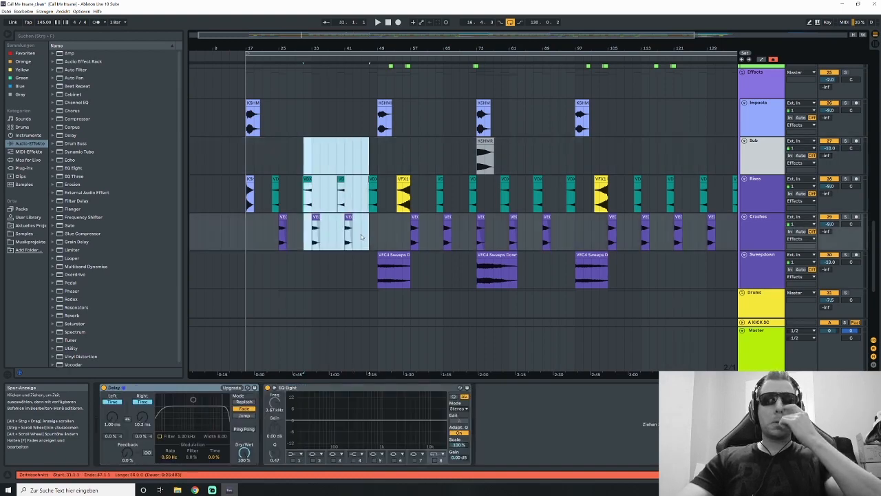
# - Play the mix from bar 47 past bar 57, selecting the yellow VFX1 Uplifter clip on the Rises track along the way
pyautogui.click(370, 156)
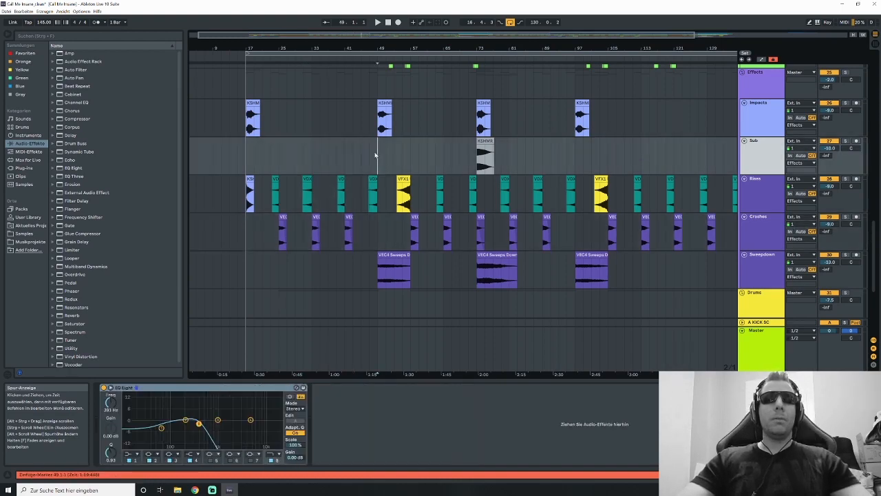
pyautogui.press('+')
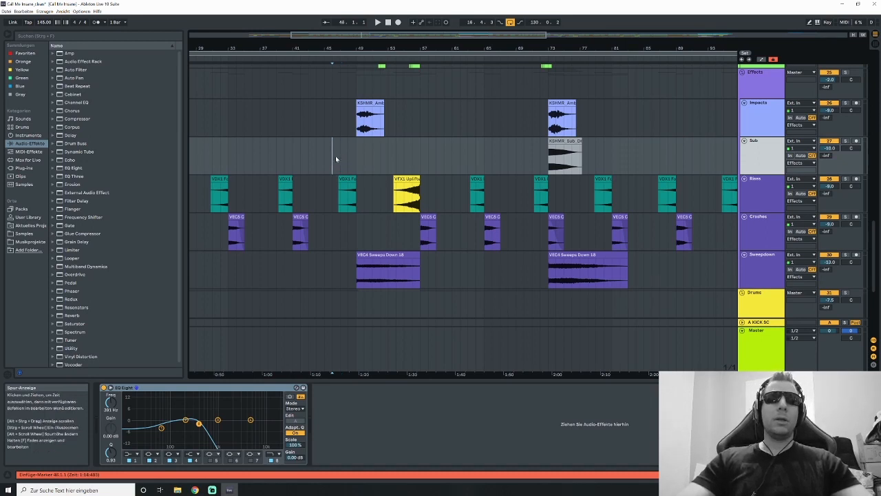
pyautogui.scroll(-1, 440, 170)
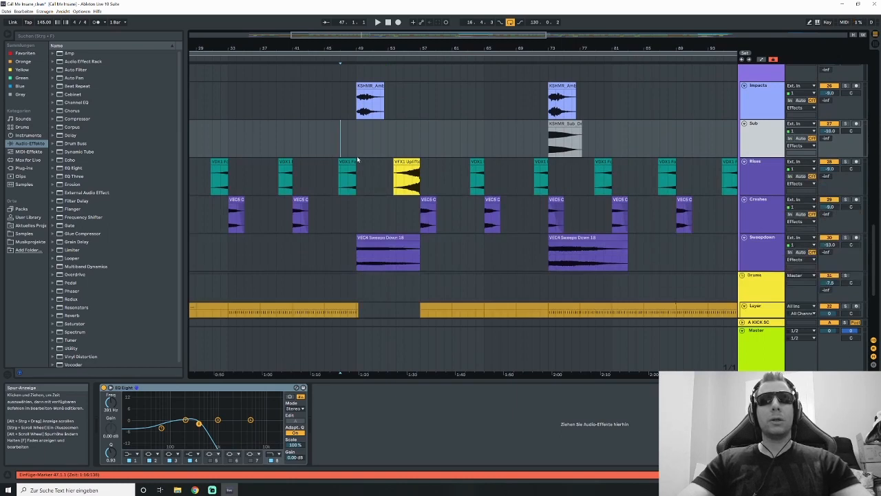
pyautogui.press('space')
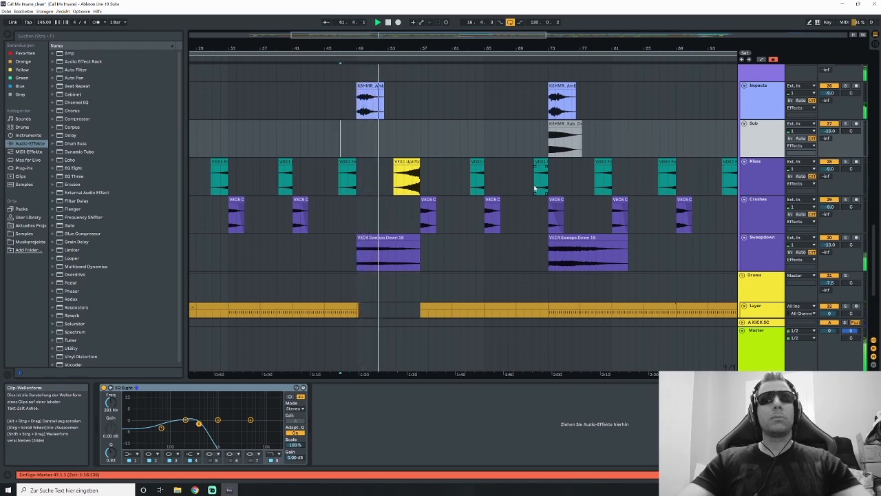
pyautogui.click(406, 178)
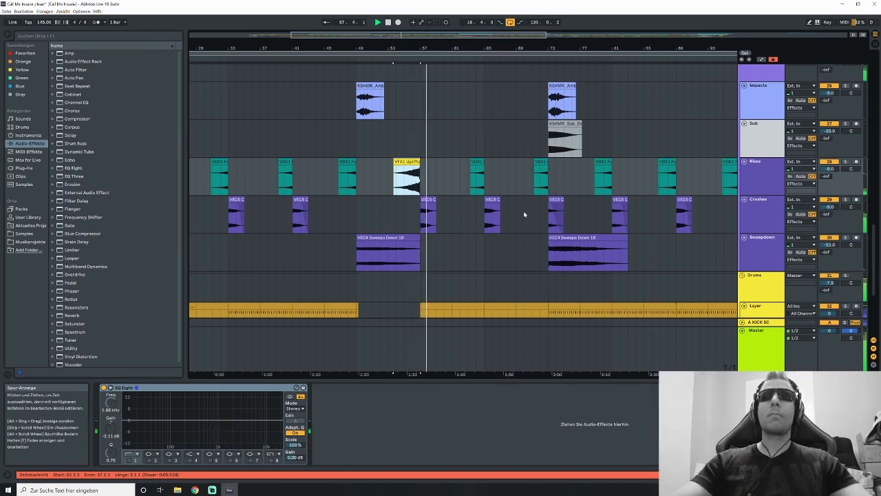
pyautogui.click(450, 177)
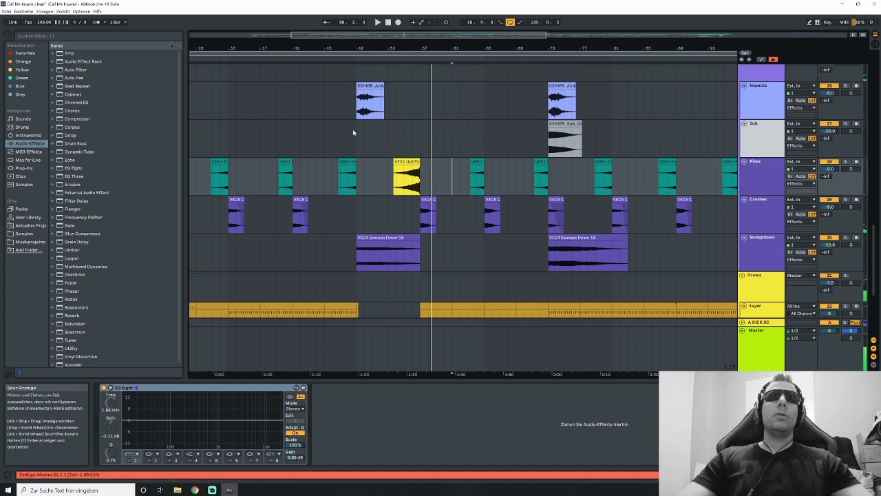
# - Solo the Effects group and select the Rises clip leading into bar 49
pyautogui.click(353, 131)
pyautogui.press('space')
pyautogui.scroll(1, 344, 139)
pyautogui.click(342, 131)
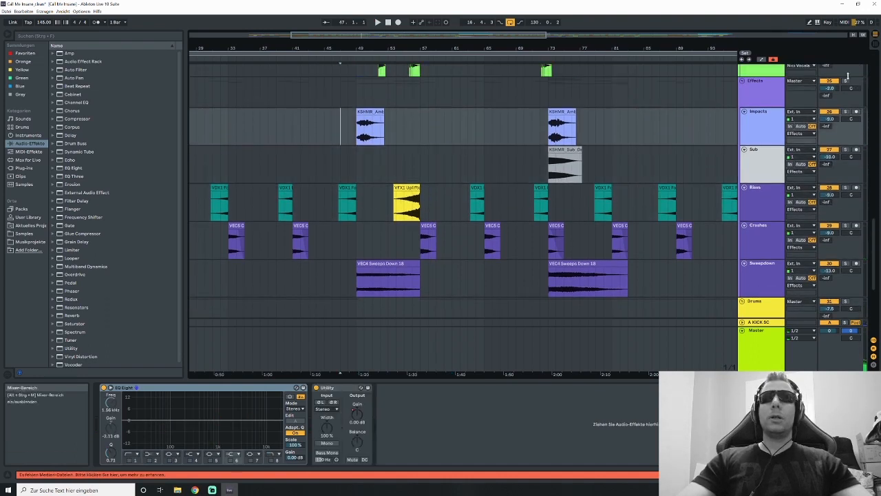
pyautogui.click(351, 160)
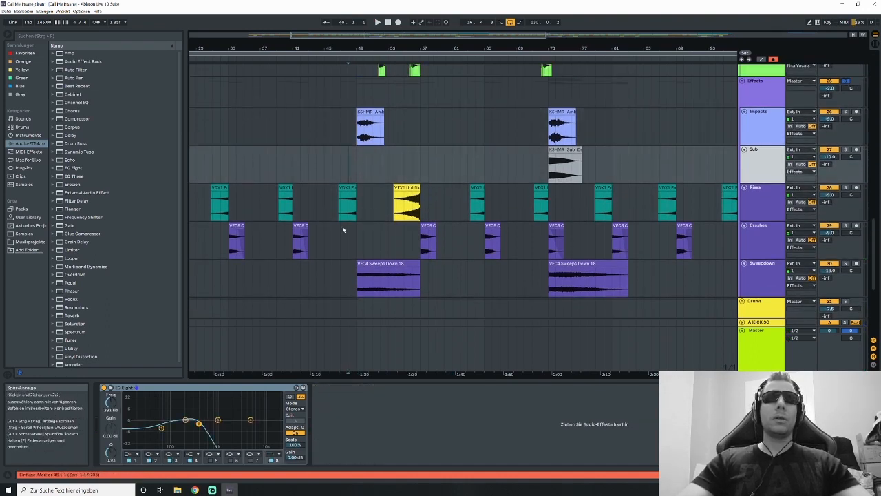
pyautogui.click(347, 203)
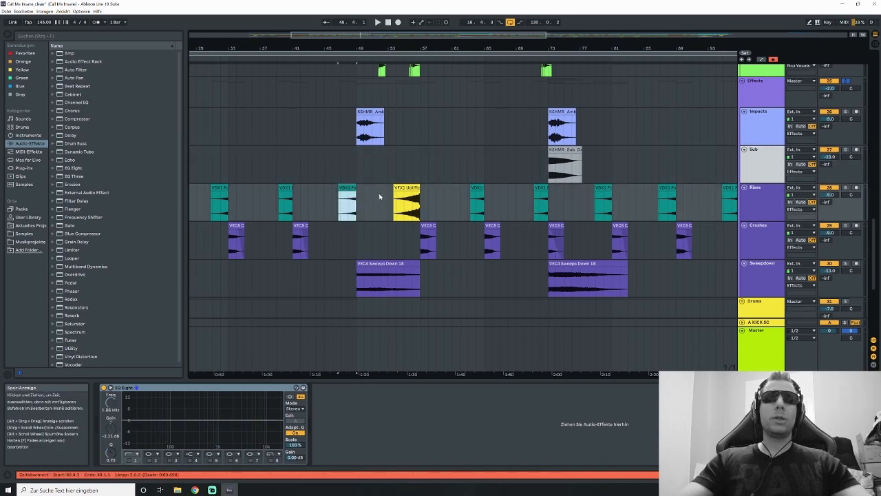
pyautogui.click(351, 187)
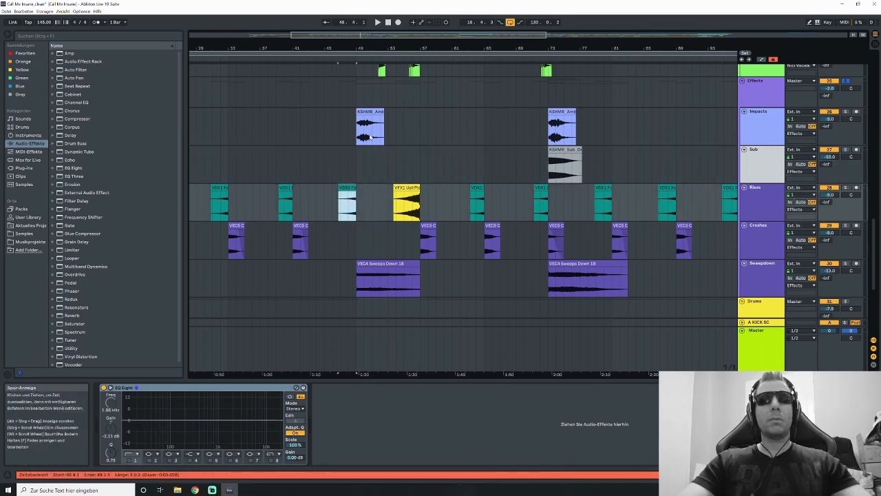
# - Select the impact clip at bar 49 and the VEC4 Sweeps Down 18 clip from bar 49 to 57
pyautogui.click(370, 110)
pyautogui.scroll(-1, 378, 139)
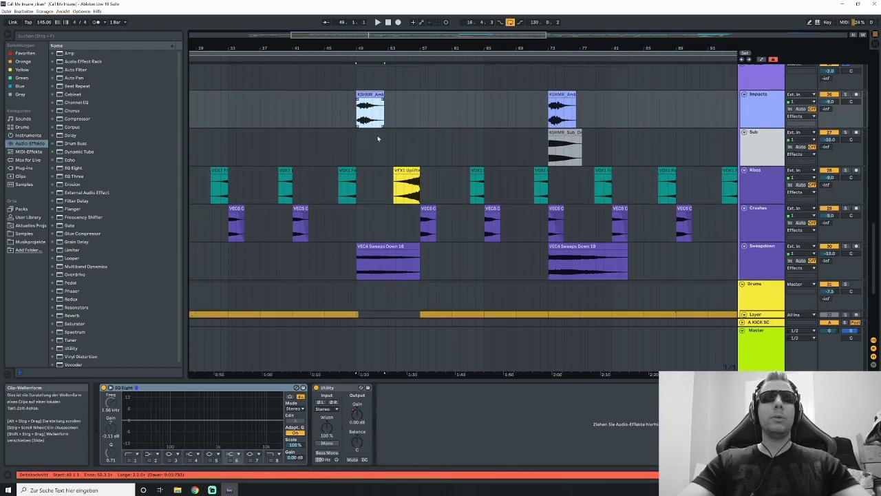
pyautogui.click(379, 260)
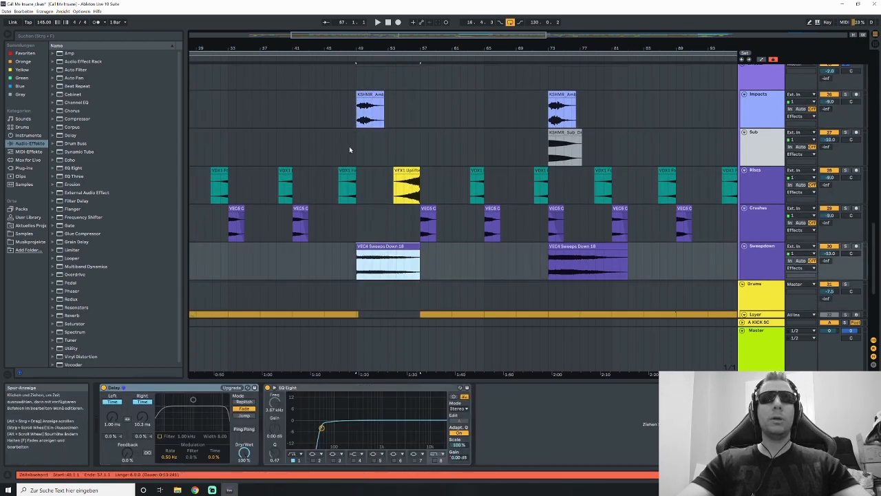
# - Point out the VFX1 Uplifter clip leading into bar 57 and the crash clip at bar 57 by selecting each
pyautogui.click(407, 171)
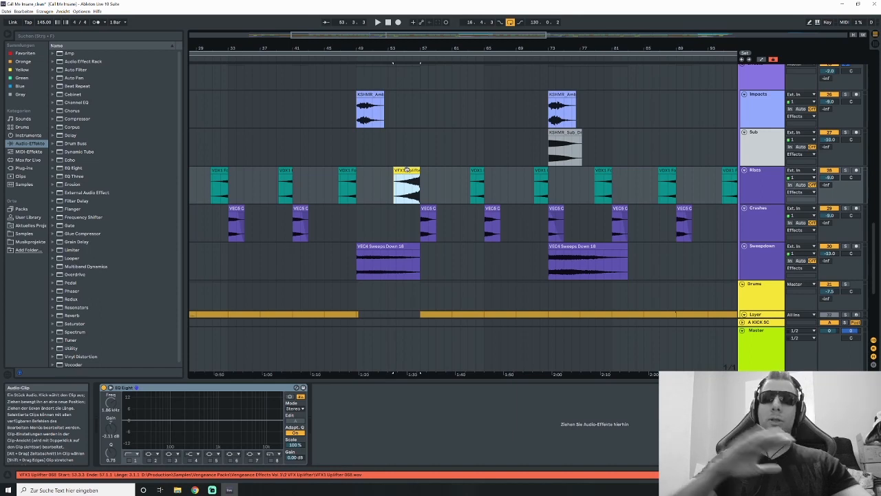
pyautogui.moveTo(397, 190); pyautogui.dragTo(422, 194)
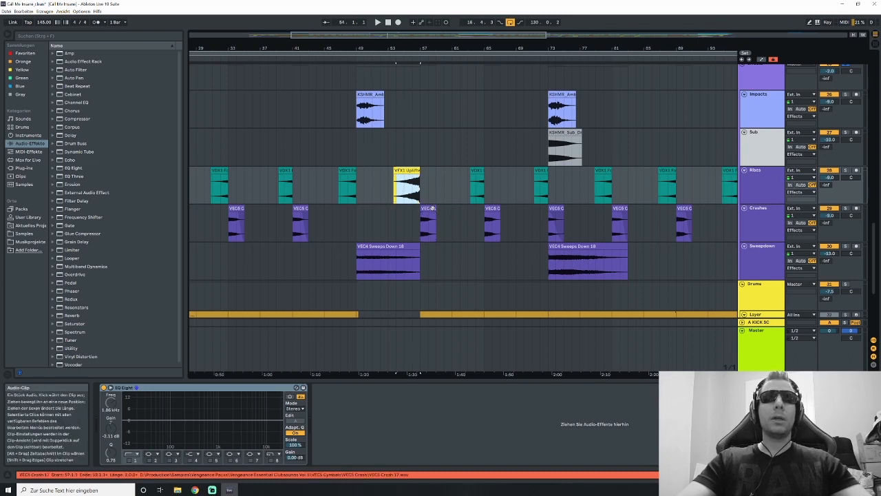
pyautogui.click(428, 222)
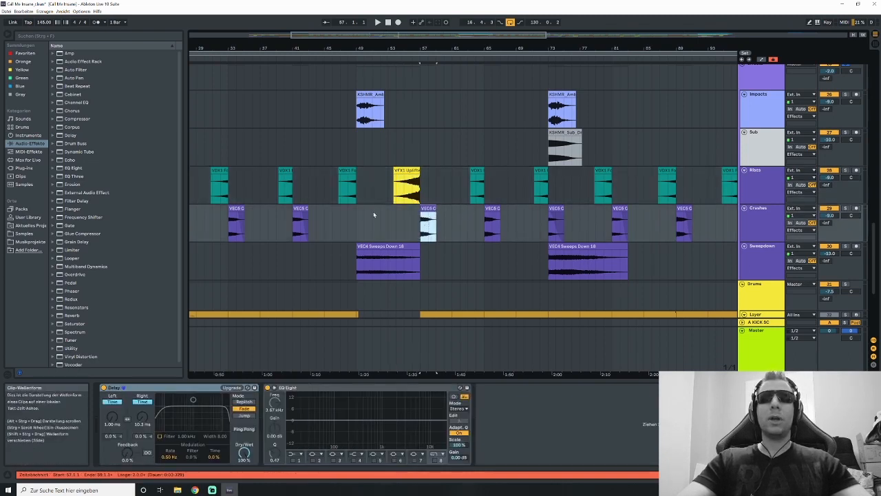
# - Play the soloed Effects group from bar 47 through the impact and sweep at bar 49
pyautogui.click(340, 140)
pyautogui.scroll(1, 558, 143)
pyautogui.press('space')
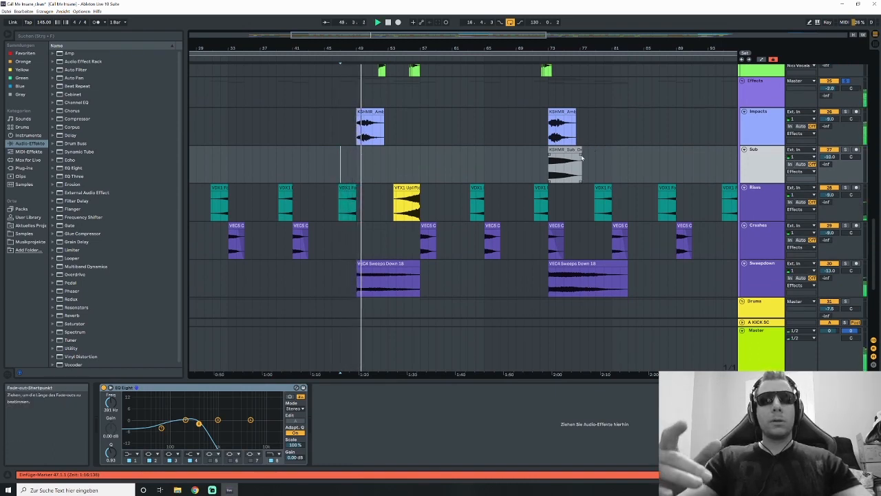
# - Compare the mix around bar 49 by playing it with the Effects group muted from bar 47 and active from bar 48
pyautogui.click(345, 166)
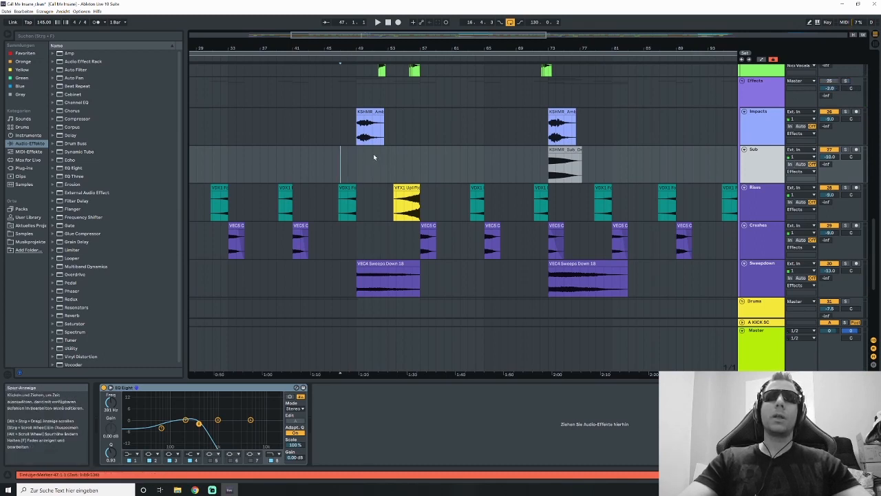
pyautogui.press('space')
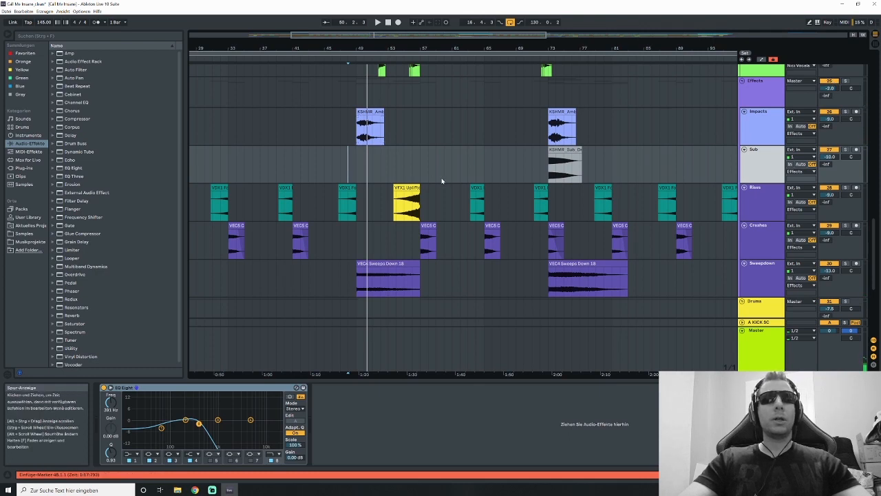
pyautogui.press('space')
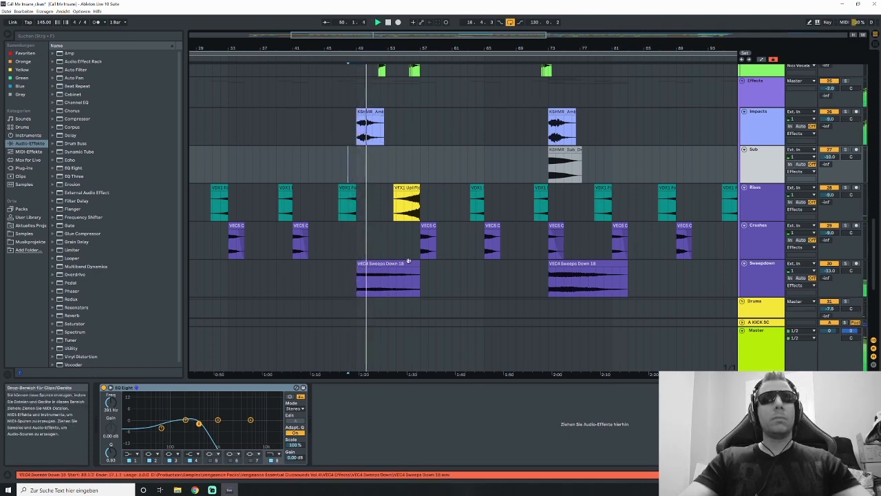
# - Select the VFX1 Uplifter clip during playback and briefly solo the Rises track to hear the build-up into bar 57
pyautogui.click(432, 274)
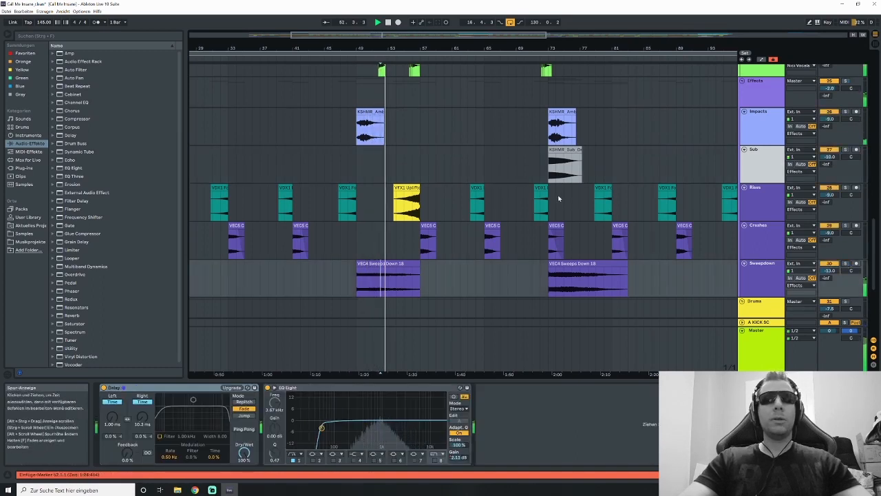
pyautogui.click(397, 179)
pyautogui.click(407, 188)
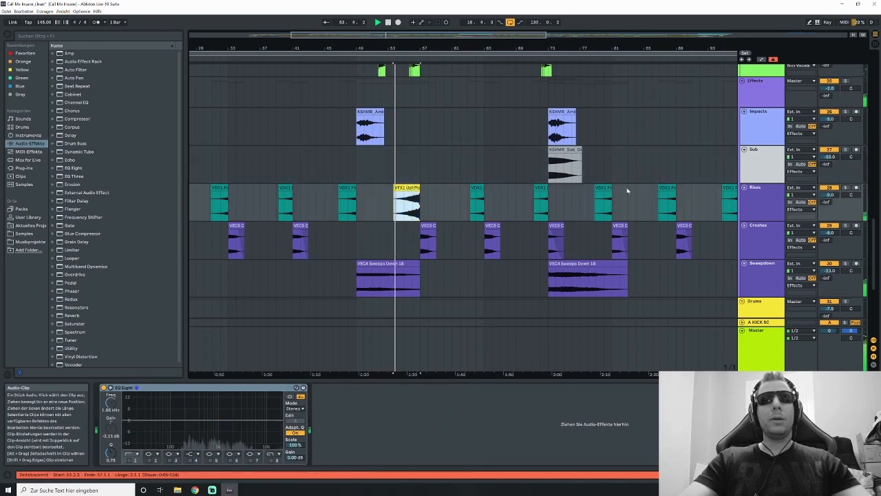
pyautogui.click(847, 188)
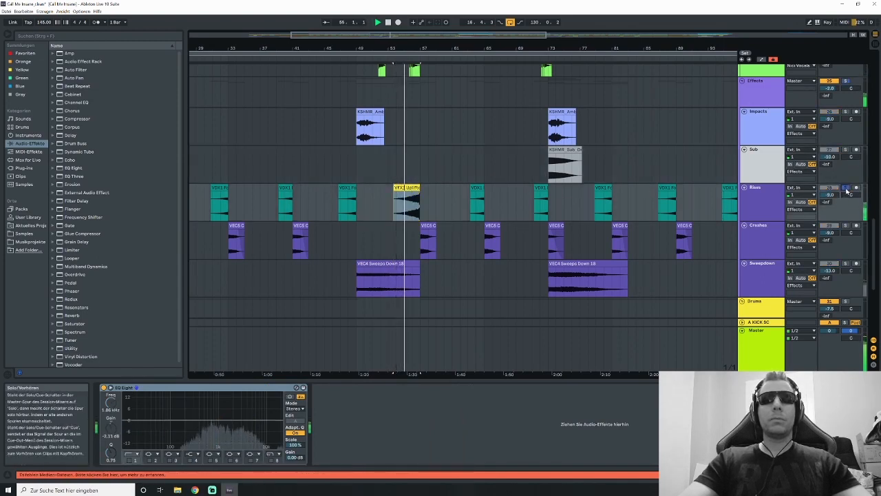
pyautogui.click(847, 188)
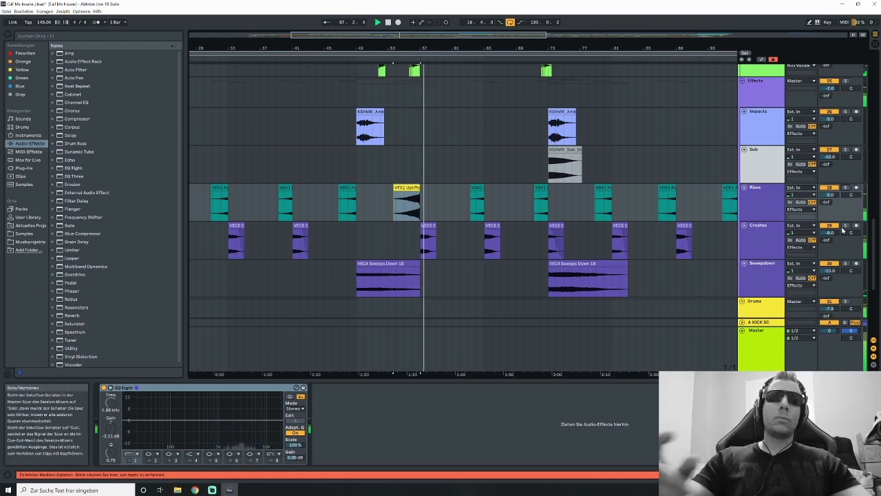
# - Play the mix from the crash clip at bar 57, and place the insert marker at bar 58 on the Rises track
pyautogui.press('space')
pyautogui.click(419, 243)
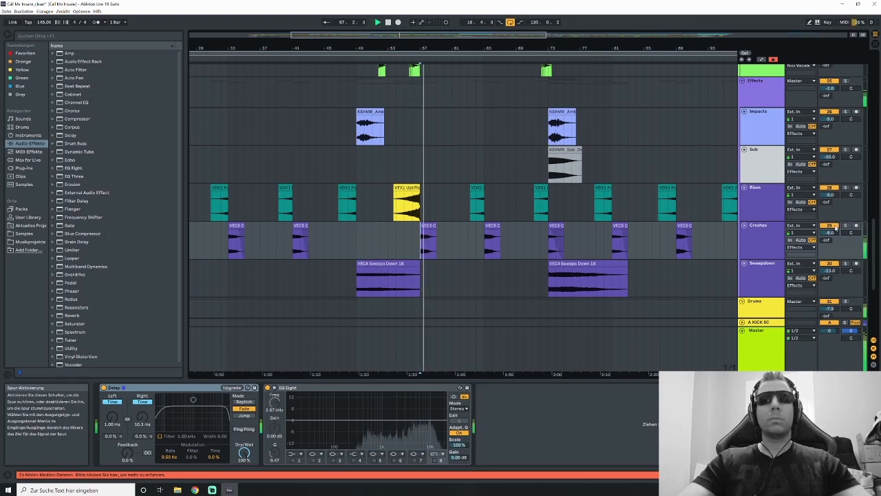
pyautogui.click(431, 211)
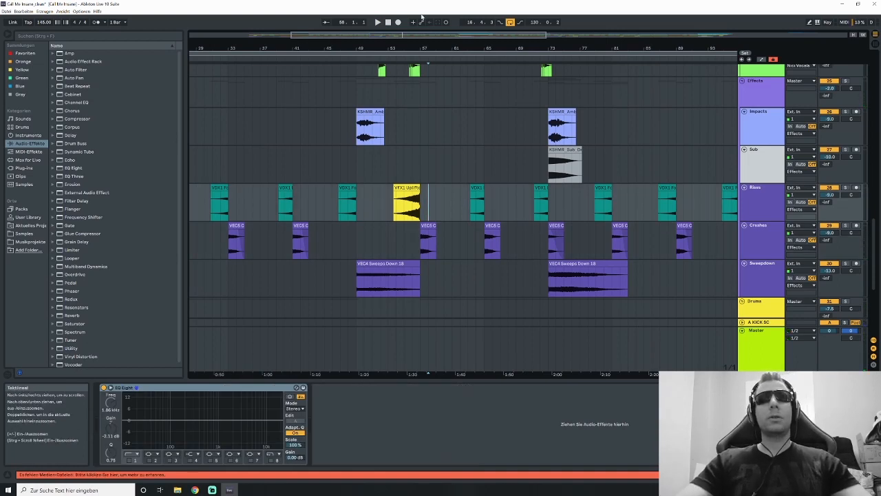
# - Play the mix from the Impacts clip at bar 49 to hear the impact and sweepdown, and stop around bar 52
pyautogui.moveTo(409, 34); pyautogui.dragTo(409, 18)
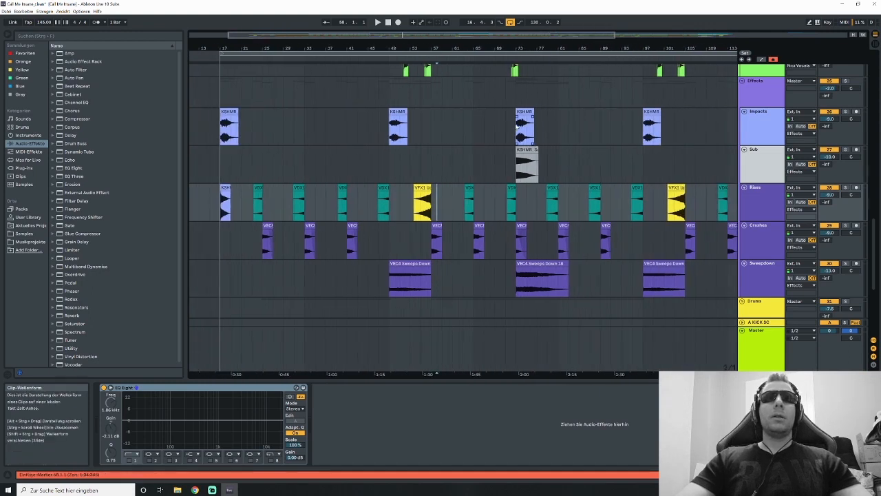
pyautogui.scroll(-1, 552, 121)
pyautogui.click(397, 109)
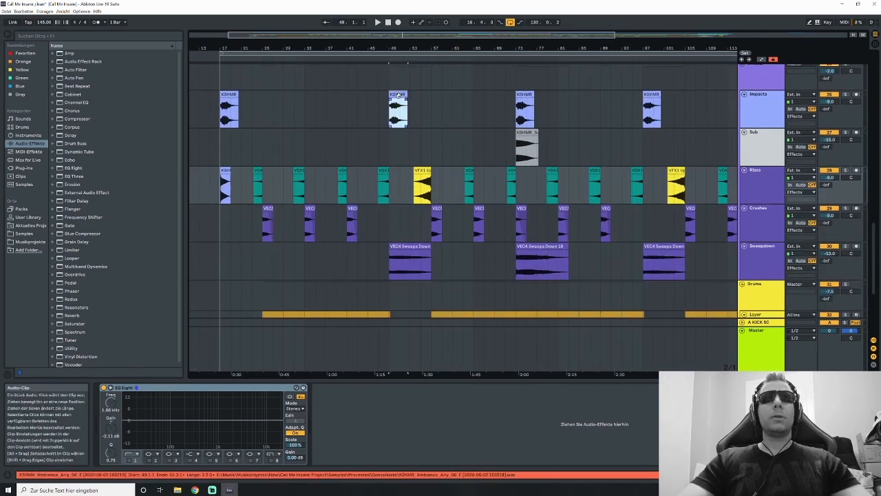
pyautogui.press('space')
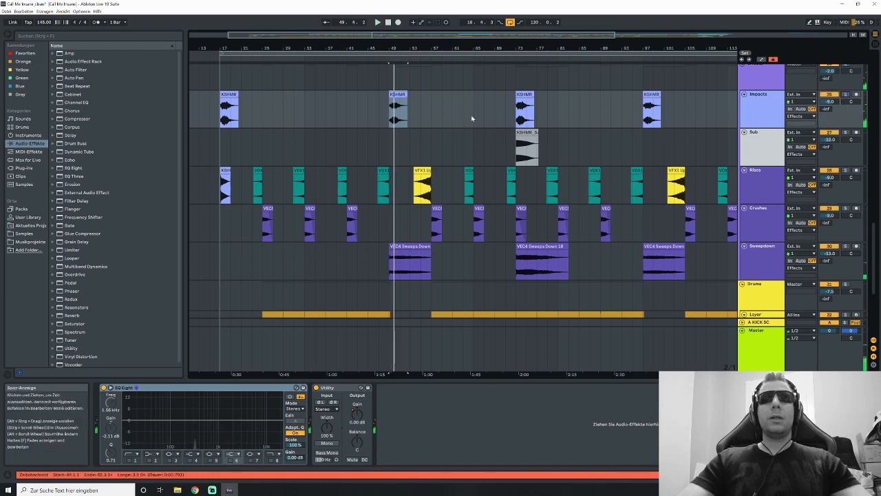
pyautogui.press('space')
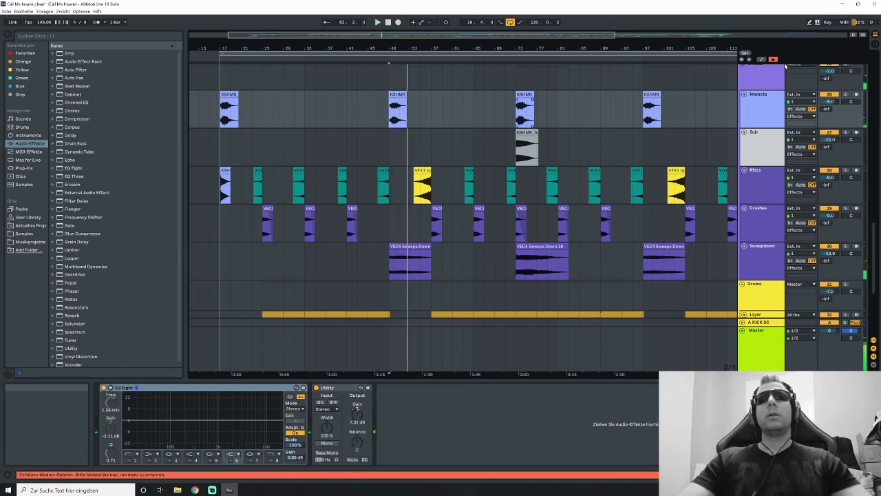
pyautogui.press('space')
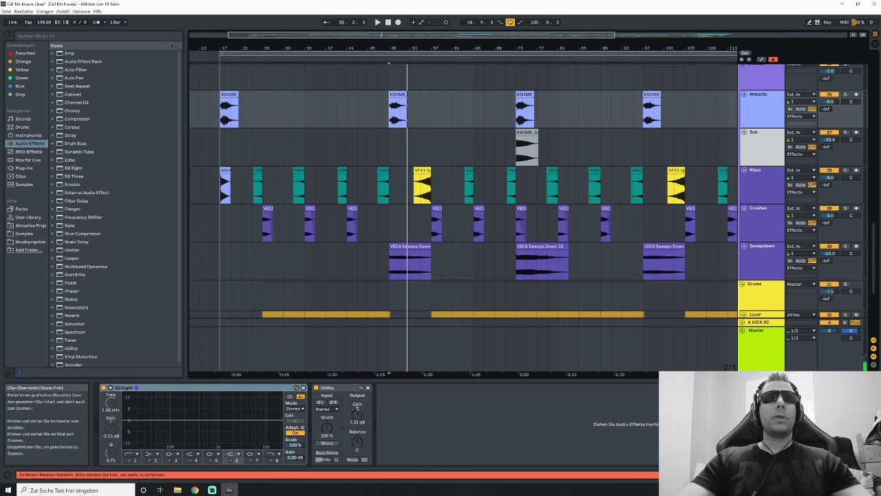
# - Examine how the impacts, sub, rises, crashes and sweepdowns are distributed over the full arrangement
pyautogui.moveTo(379, 49); pyautogui.dragTo(313, 36)
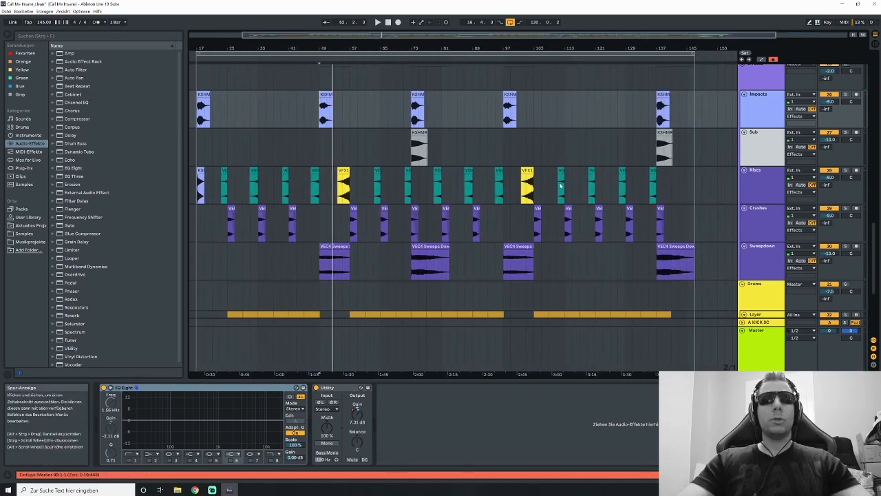
pyautogui.scroll(-1, 633, 183)
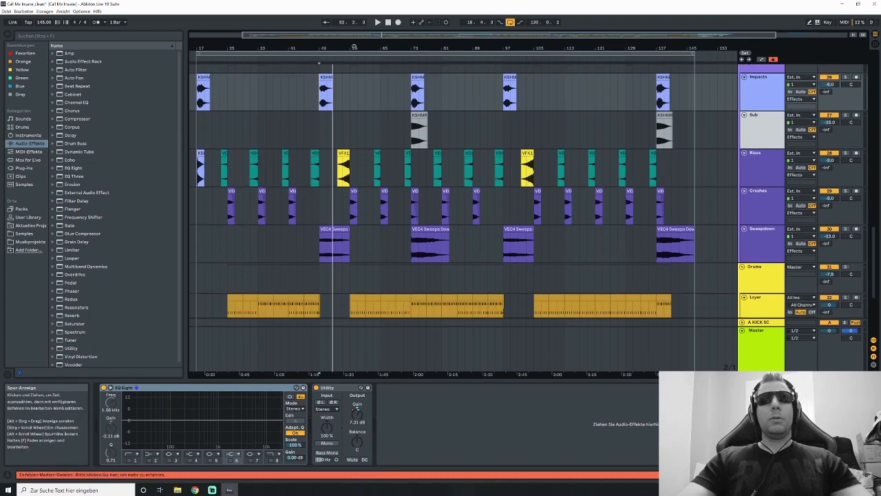
pyautogui.moveTo(358, 40); pyautogui.dragTo(370, 31)
pyautogui.scroll(-1, 644, 181)
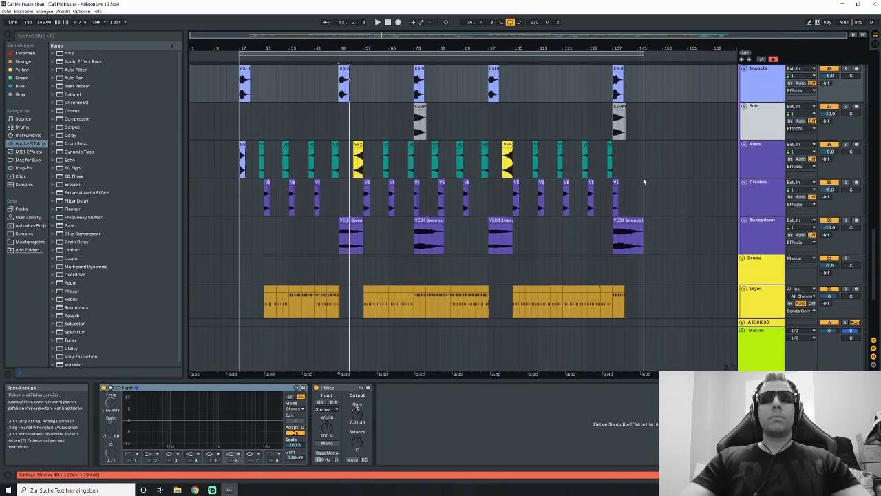
pyautogui.scroll(1, 645, 181)
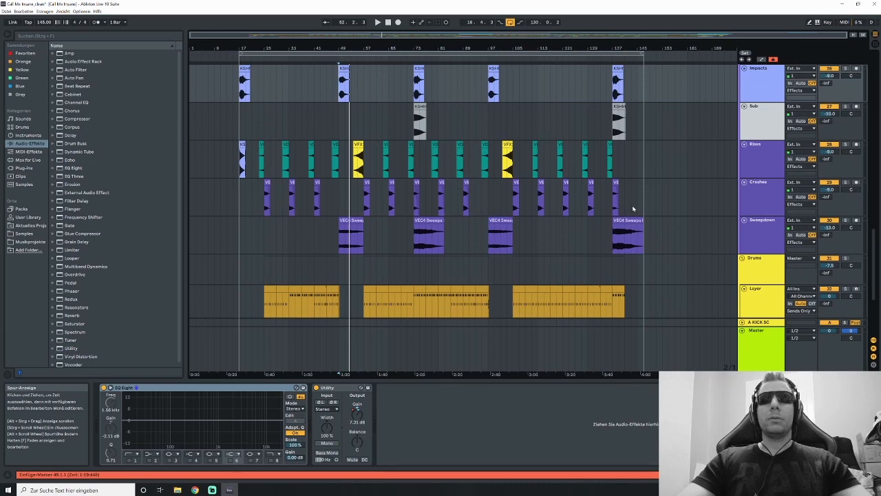
pyautogui.scroll(1, 622, 148)
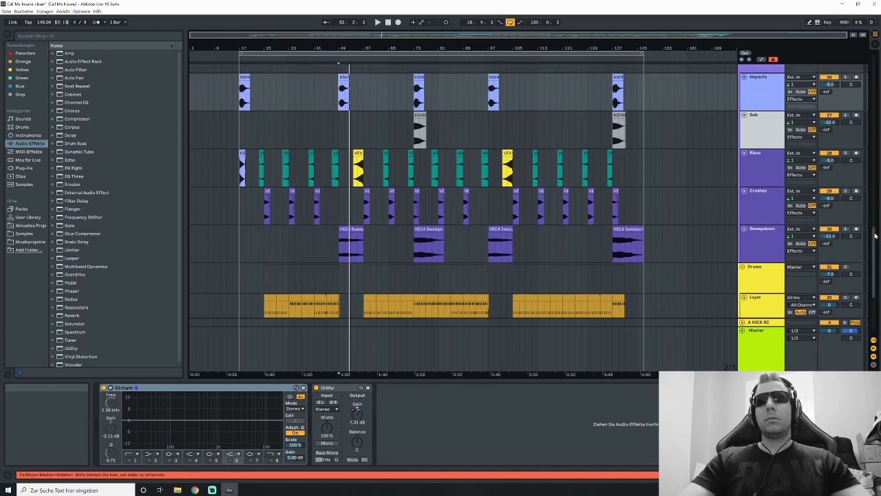
pyautogui.moveTo(874, 235)
pyautogui.mouseDown()
pyautogui.moveTo(874, 258)
pyautogui.moveTo(874, 228)
pyautogui.moveTo(873, 238)
pyautogui.mouseUp()
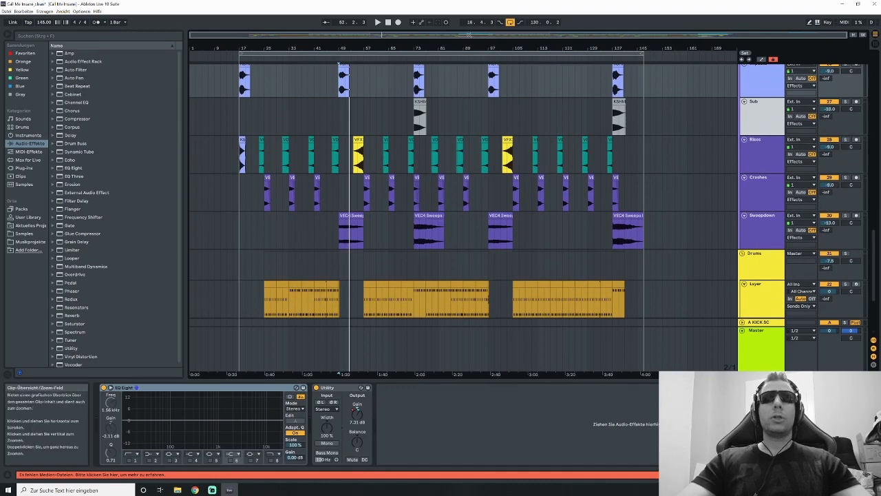
# - Place the insert marker at bar 95 on the Impacts track and play the mix towards the impact at bar 97
pyautogui.moveTo(492, 48); pyautogui.dragTo(508, 79)
pyautogui.scroll(2, 530, 100)
pyautogui.scroll(1, 531, 103)
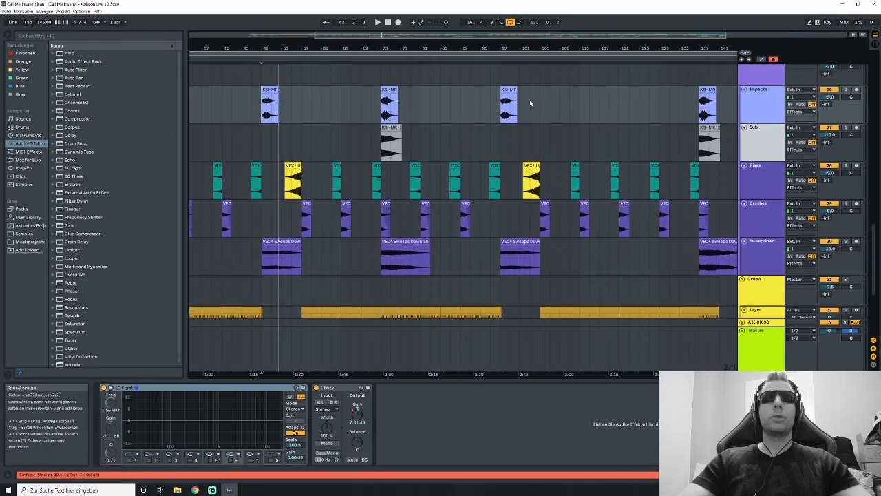
pyautogui.scroll(-3, 531, 103)
pyautogui.scroll(2, 529, 103)
pyautogui.click(491, 100)
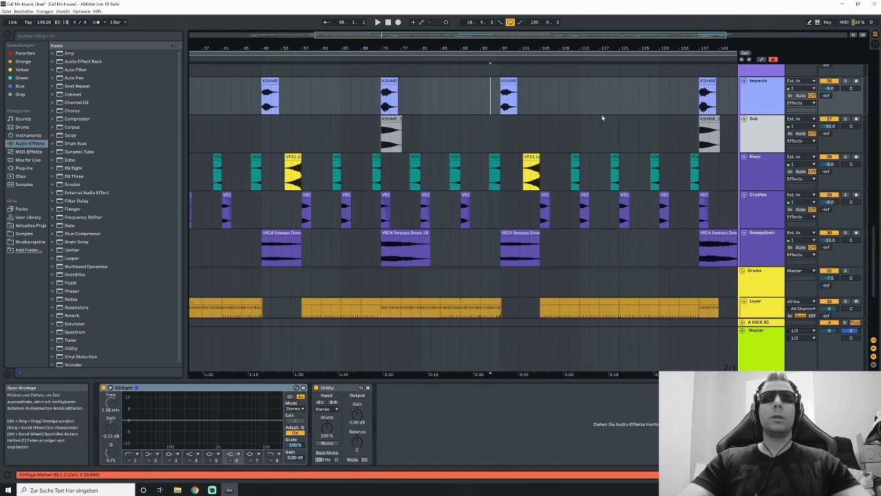
pyautogui.press('space')
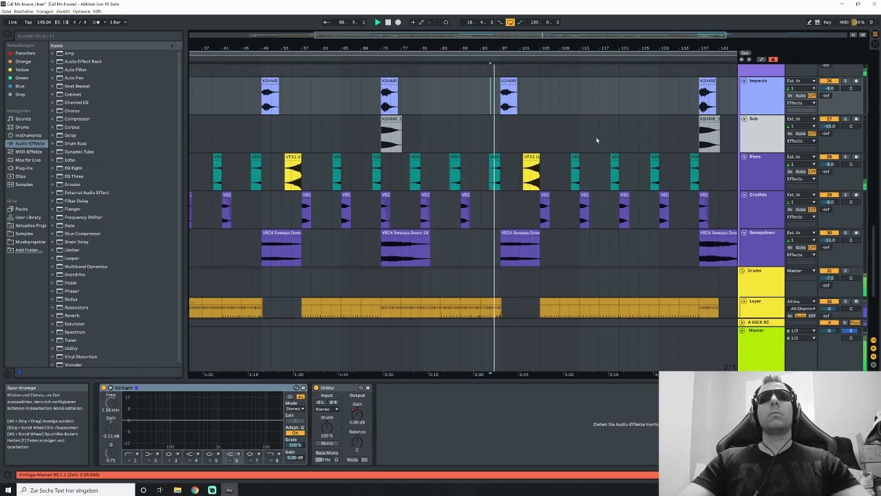
# - Play the mix from bar 71 through the drop, and select the time range from bar 73 across the Impacts through Sweepdown tracks
pyautogui.click(372, 96)
pyautogui.press('space')
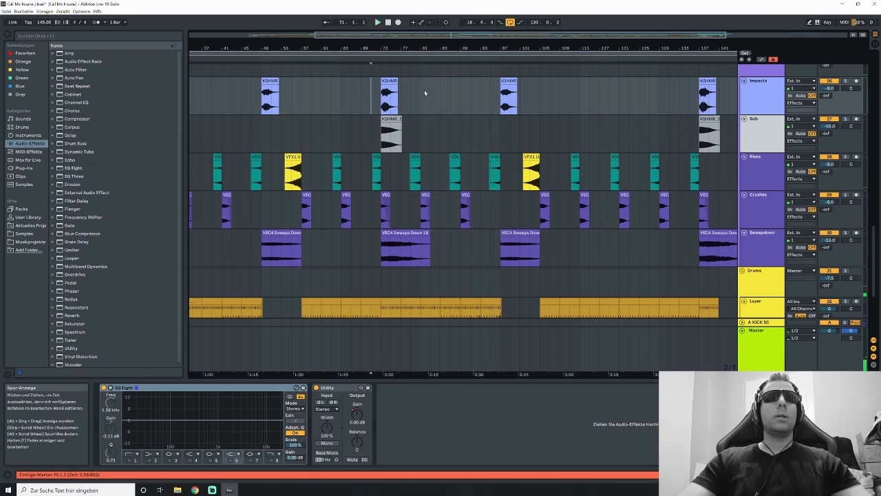
pyautogui.press('space')
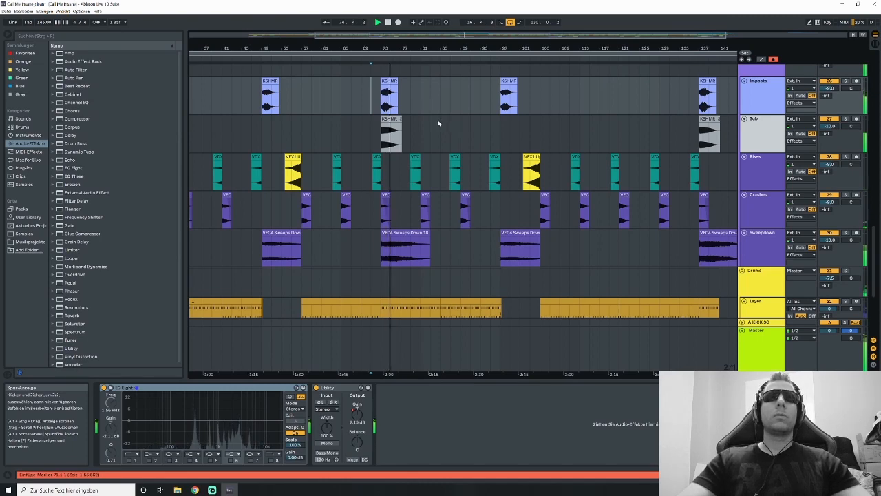
pyautogui.press('space')
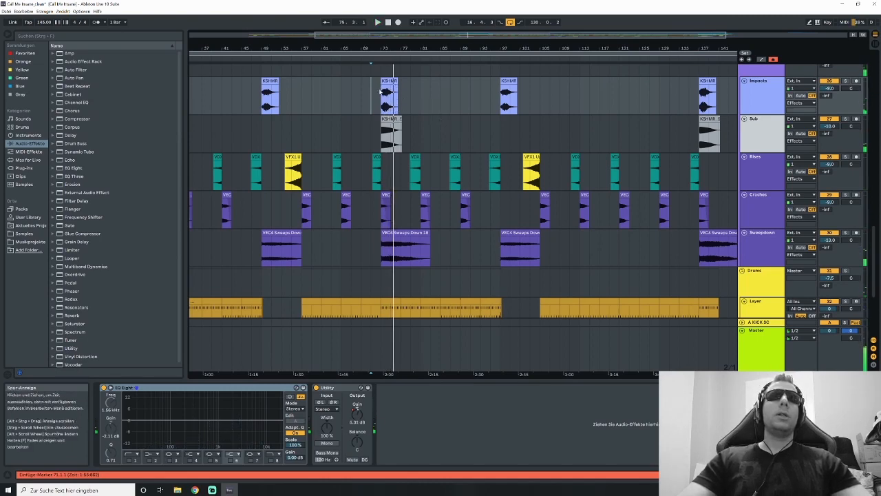
pyautogui.moveTo(381, 96); pyautogui.dragTo(410, 255)
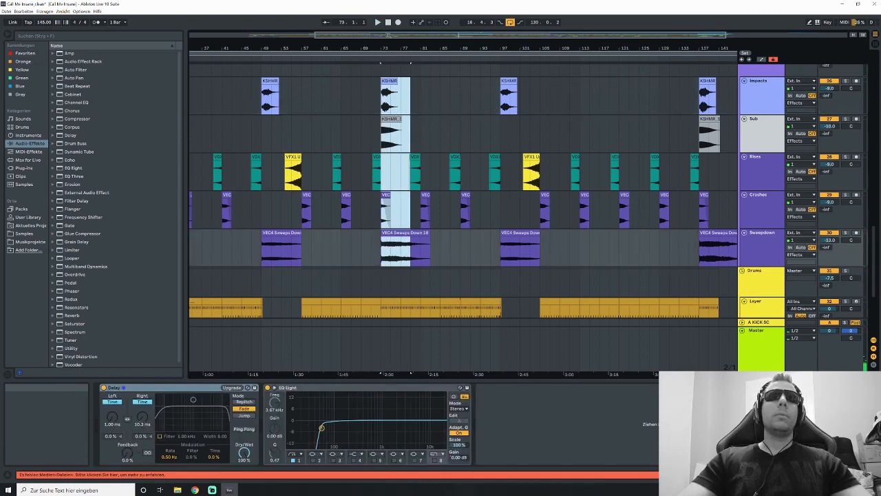
# - Play the transition at bar 73 with the Effects group muted, starting from bar 72 and again from bar 73
pyautogui.moveTo(389, 35); pyautogui.dragTo(432, 102)
pyautogui.click(432, 101)
pyautogui.scroll(2, 566, 83)
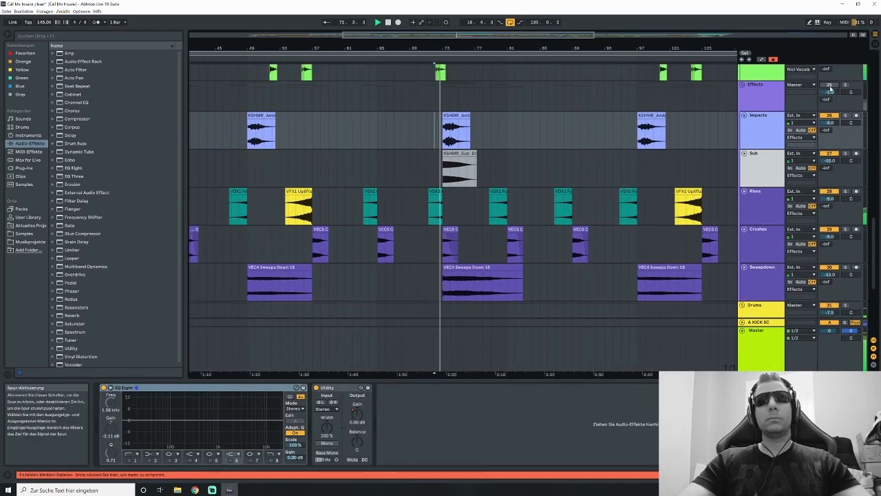
pyautogui.click(445, 143)
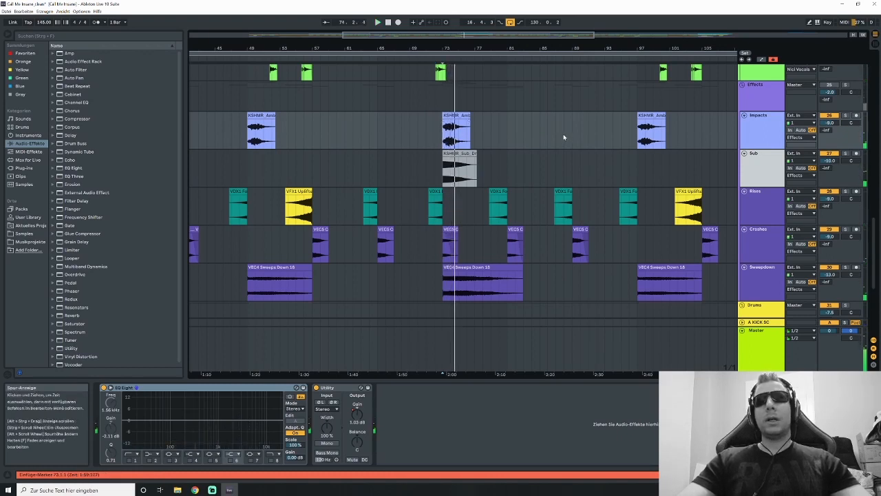
pyautogui.press('space')
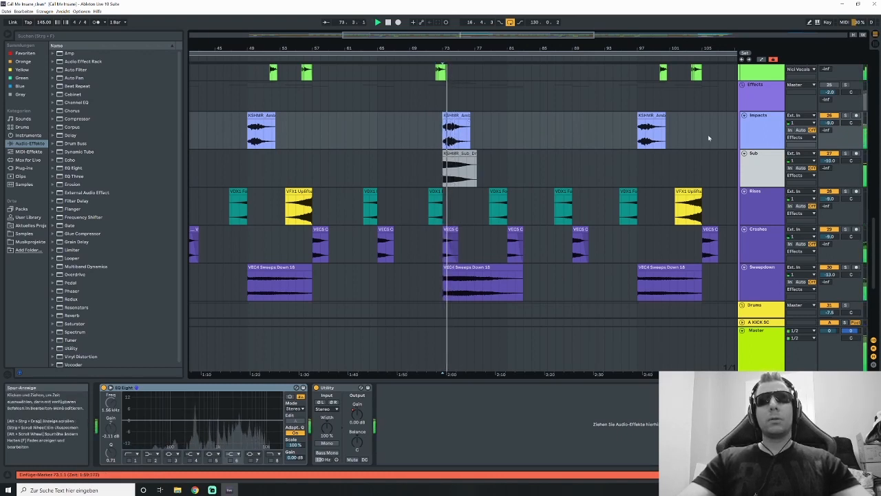
# - Play the same transition from bar 72 with the Effects group active, and solo the group to hear its layers alone
pyautogui.click(436, 139)
pyautogui.press('space')
pyautogui.press('space')
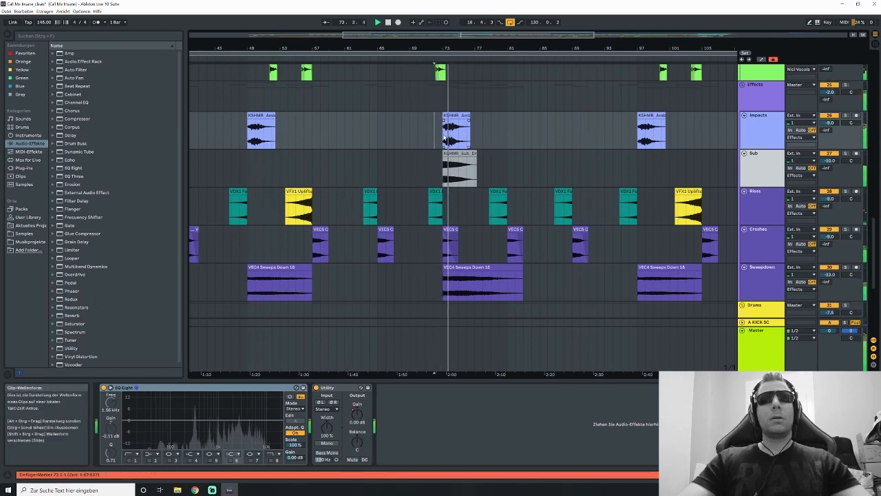
pyautogui.click(846, 84)
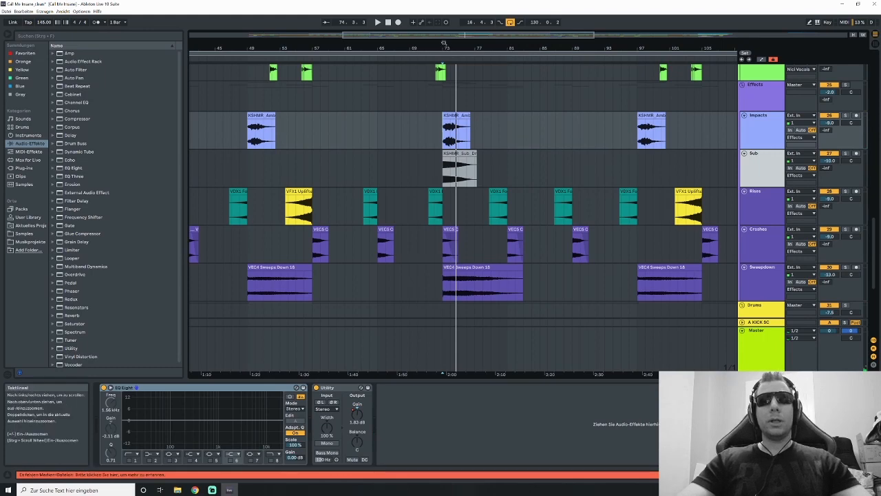
# - Review the whole Effects group alongside the neighbouring vocal and drum tracks to see how its clips line up with the sections
pyautogui.moveTo(441, 35); pyautogui.dragTo(441, 6)
pyautogui.scroll(-2, 519, 103)
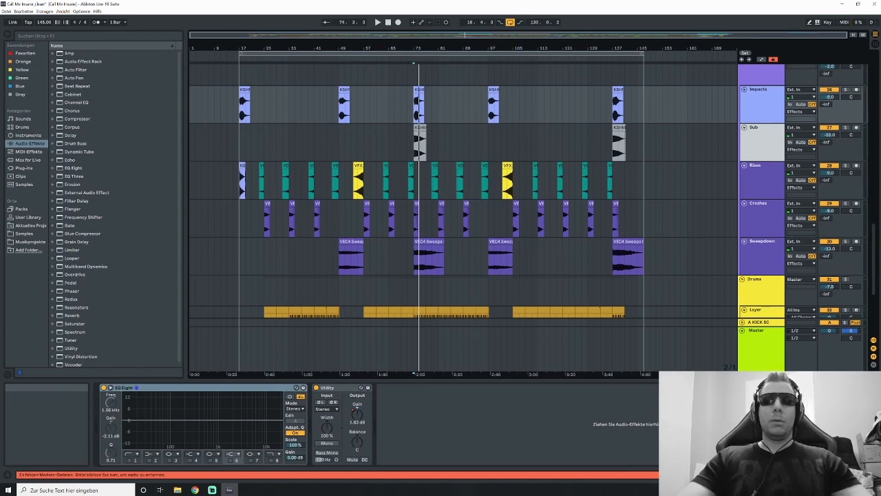
pyautogui.scroll(-2, 875, 250)
pyautogui.scroll(2, 875, 249)
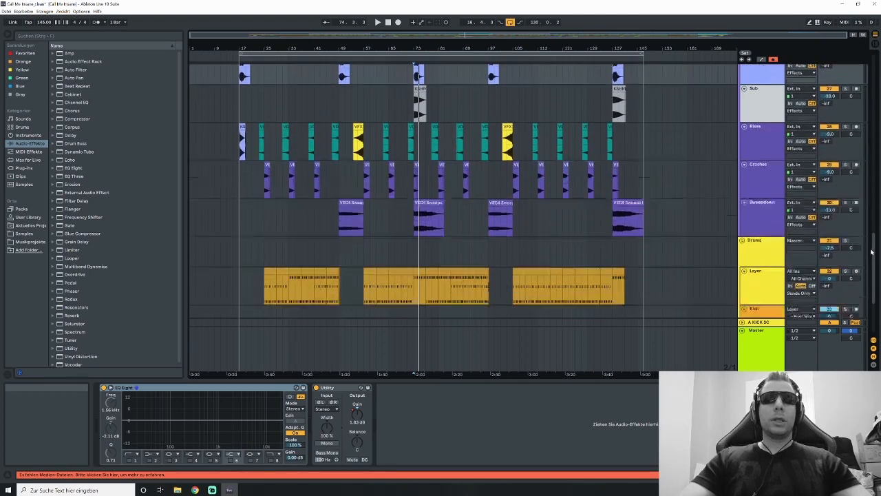
pyautogui.scroll(3, 871, 242)
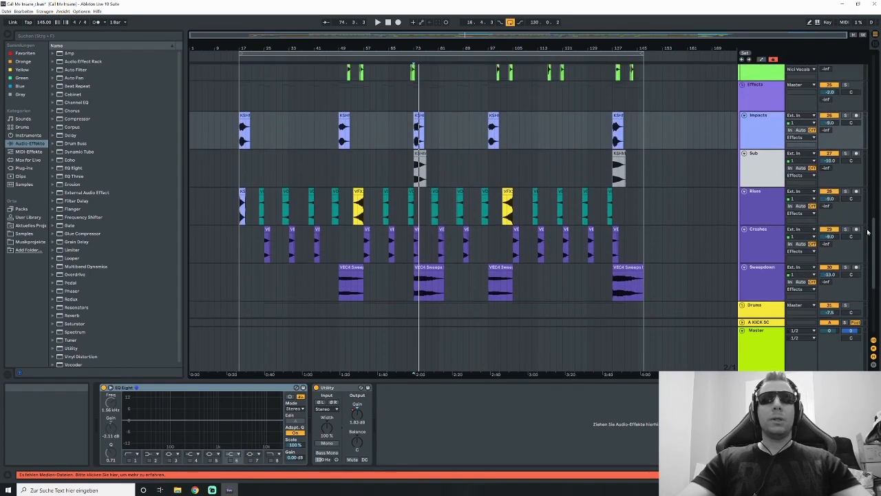
pyautogui.scroll(-6, 867, 249)
pyautogui.scroll(-1, 865, 256)
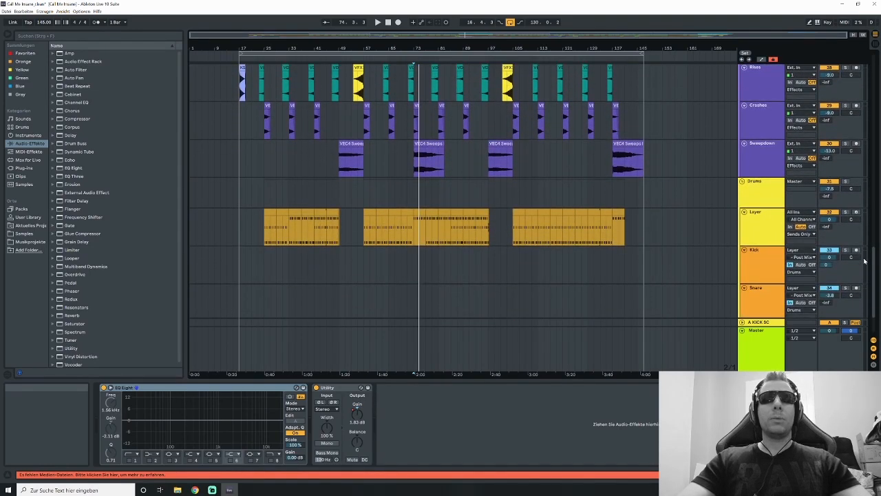
pyautogui.scroll(6, 867, 226)
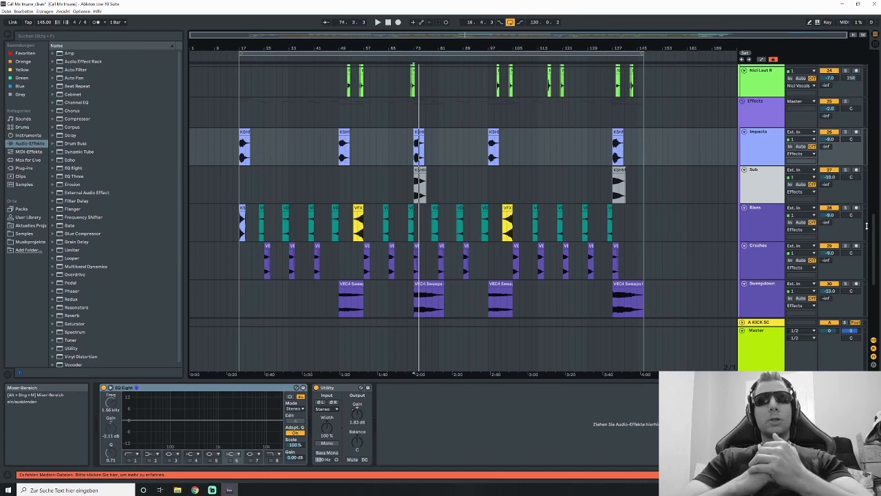
pyautogui.scroll(-2, 445, 99)
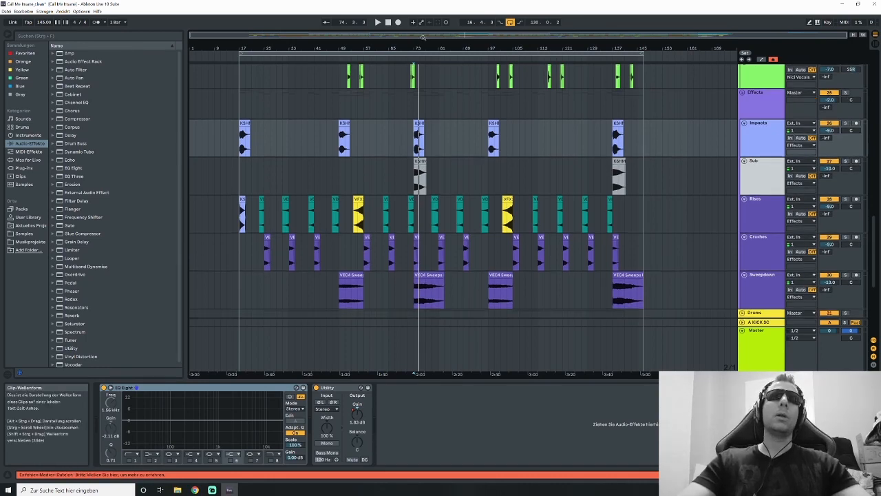
pyautogui.scroll(-3, 446, 98)
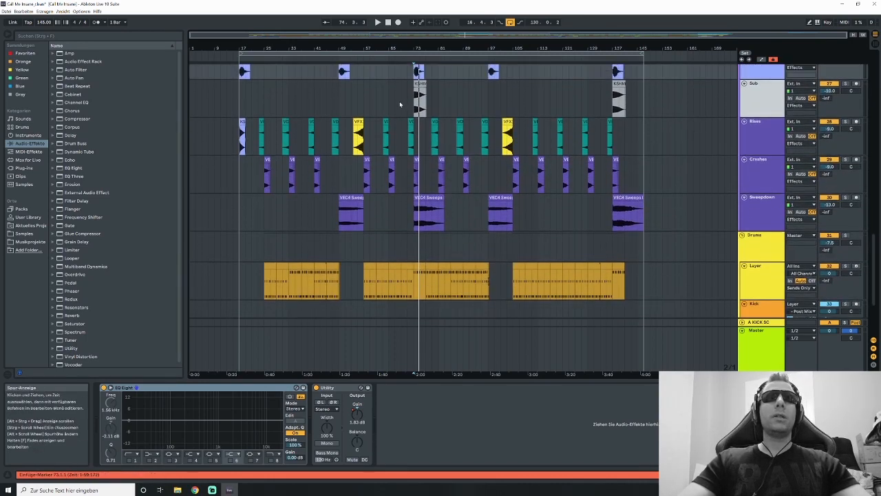
# - Play the mix from bar 73, highlight bars 77 to 81 and 76 to 82 on the drum Layer track, and place the insert marker at bar 81
pyautogui.press('space')
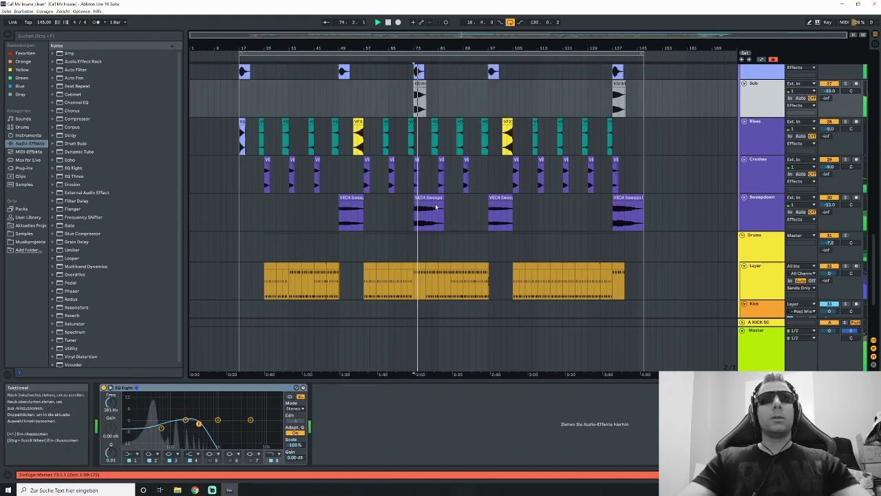
pyautogui.scroll(-2, 443, 217)
pyautogui.scroll(-2, 443, 216)
pyautogui.moveTo(461, 33); pyautogui.dragTo(462, 35)
pyautogui.moveTo(411, 228); pyautogui.dragTo(449, 228)
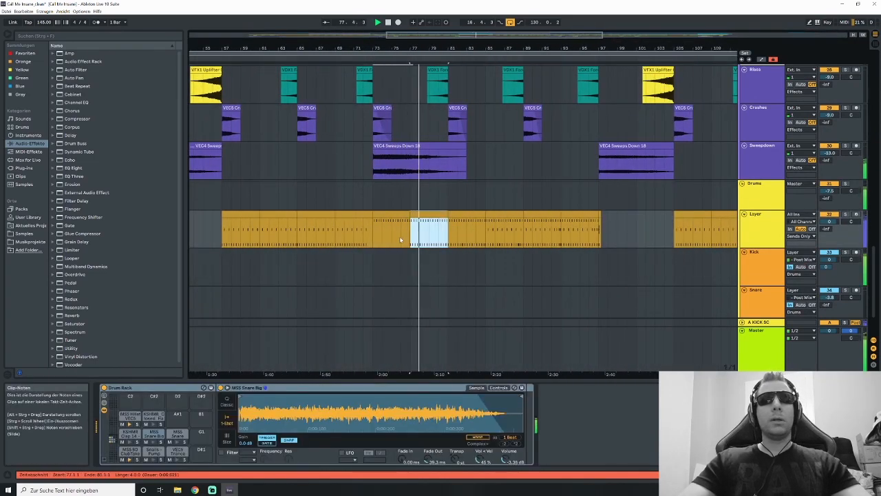
pyautogui.moveTo(399, 236); pyautogui.dragTo(454, 238)
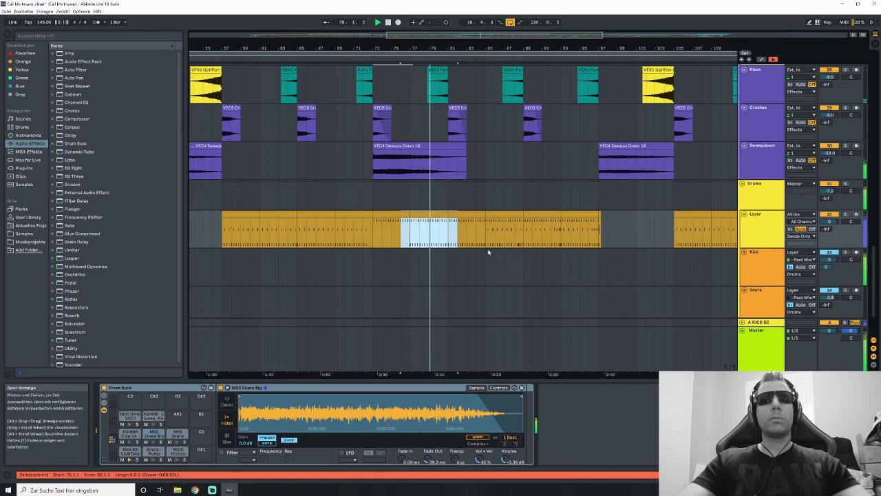
pyautogui.click(451, 235)
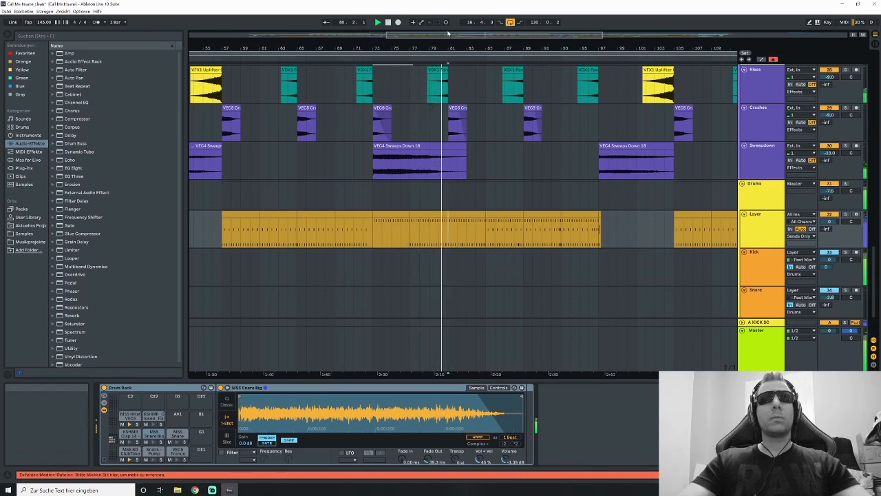
pyautogui.moveTo(440, 34); pyautogui.dragTo(438, 68)
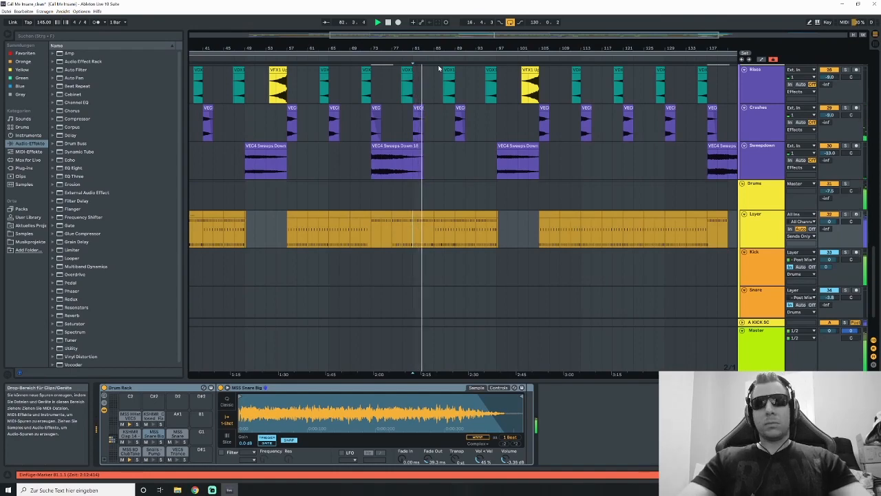
# - Zoom out to the full arrangement, then review the drum tracks and the lead tracks of the chorus and verse groups
pyautogui.moveTo(425, 36); pyautogui.dragTo(427, 75)
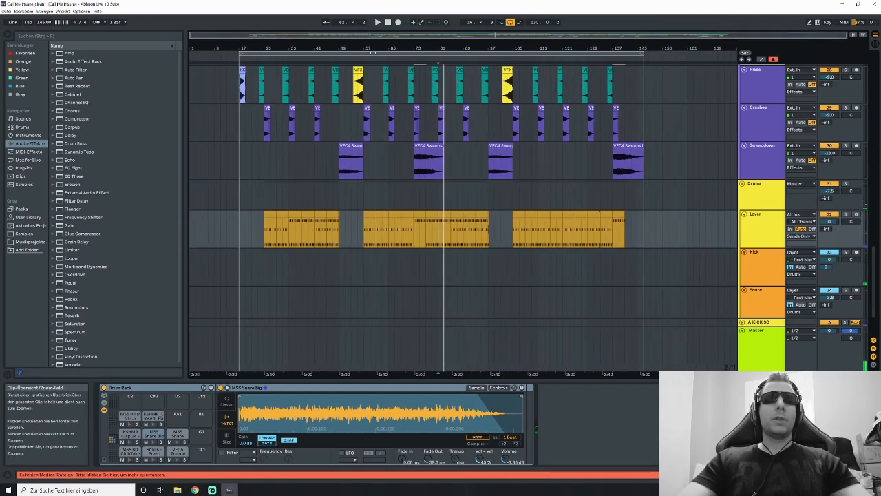
pyautogui.scroll(10, 868, 93)
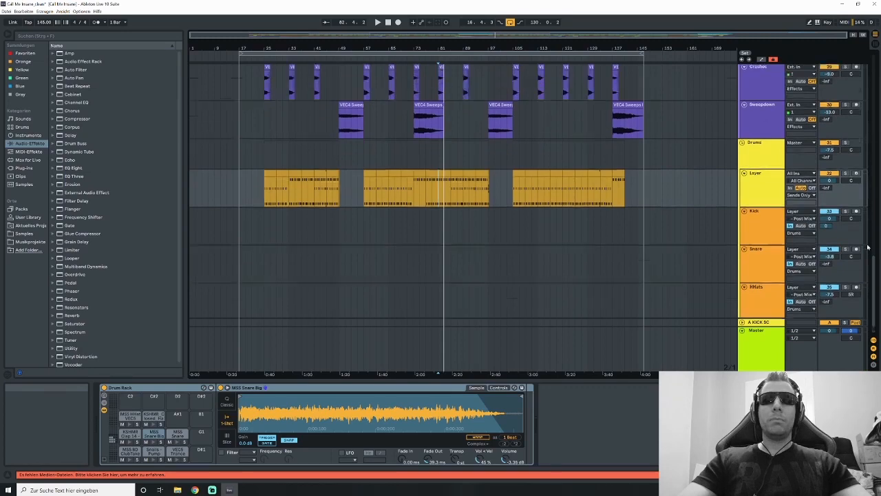
pyautogui.scroll(4, 868, 93)
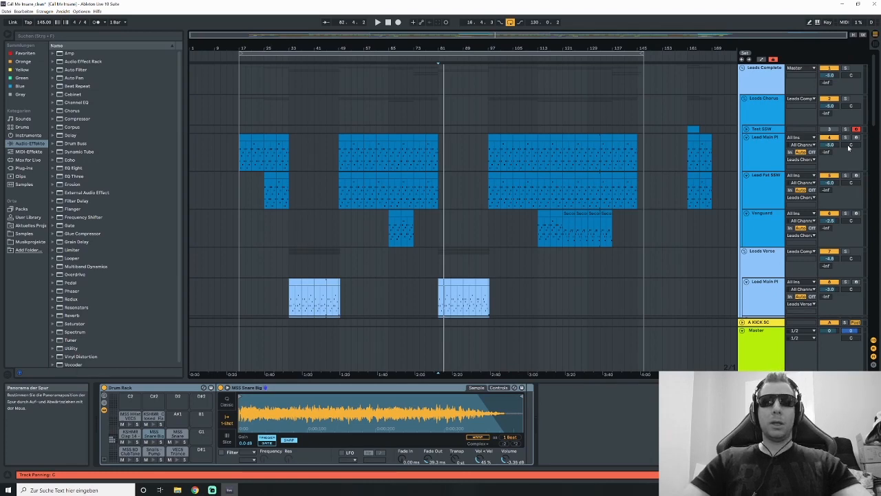
pyautogui.scroll(-3, 873, 107)
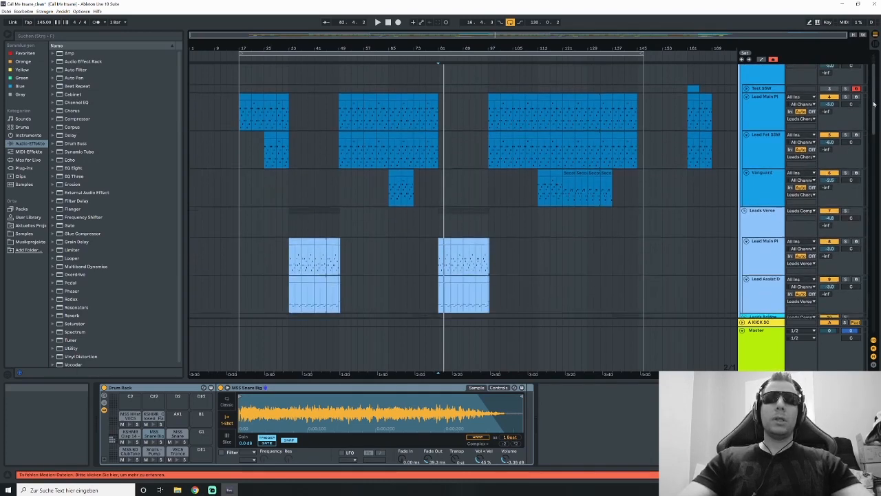
pyautogui.scroll(3, 875, 97)
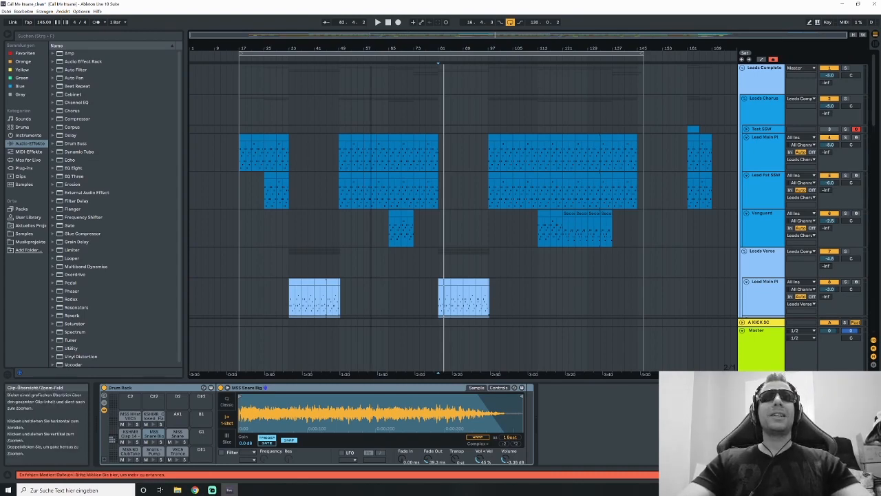
pyautogui.scroll(-2, 873, 91)
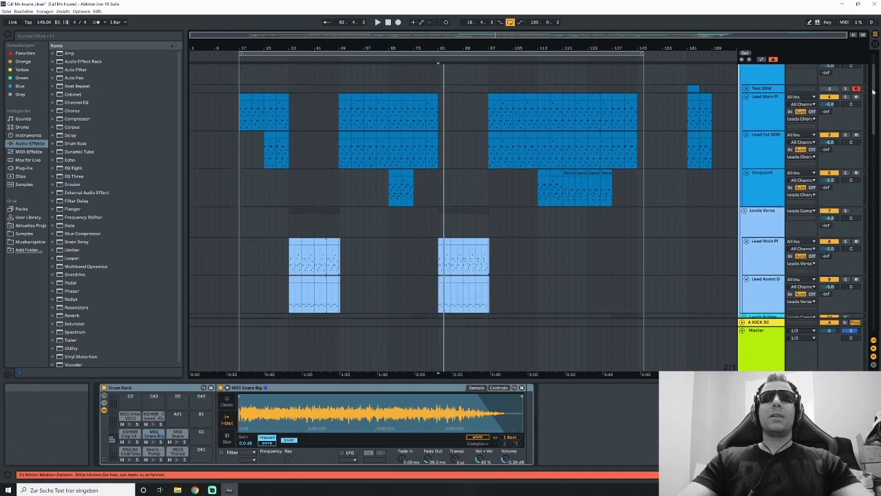
pyautogui.moveTo(873, 91); pyautogui.dragTo(874, 69)
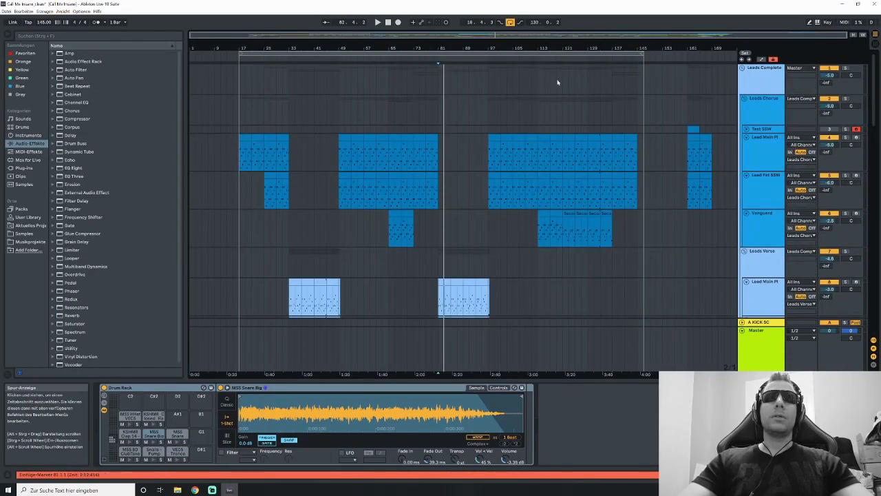
# - Solo the Lead Main Pluck track and play its clip from bar 161
pyautogui.click(688, 160)
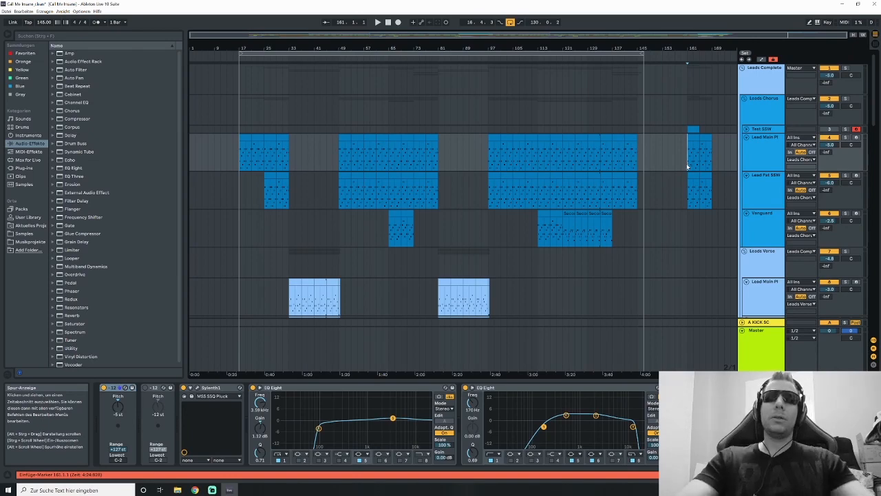
pyautogui.moveTo(521, 35)
pyautogui.mouseDown()
pyautogui.moveTo(521, 45)
pyautogui.moveTo(521, 35)
pyautogui.mouseUp()
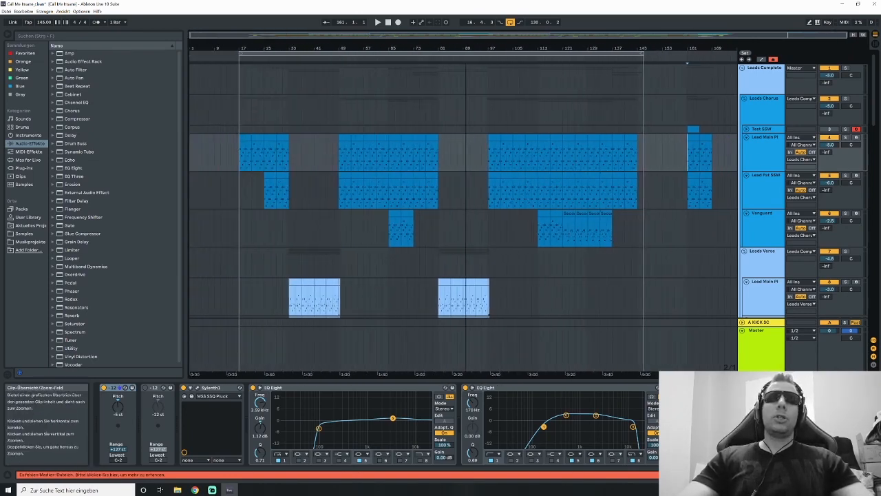
pyautogui.click(846, 138)
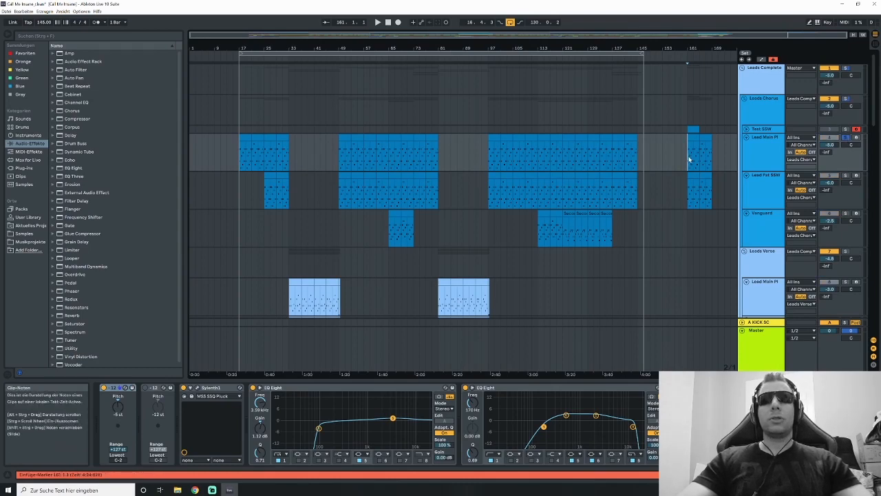
pyautogui.click(692, 139)
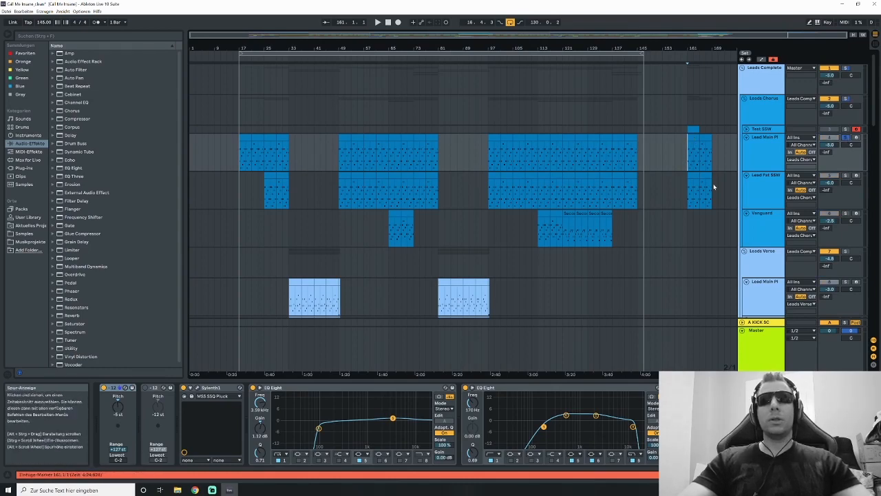
pyautogui.press('space')
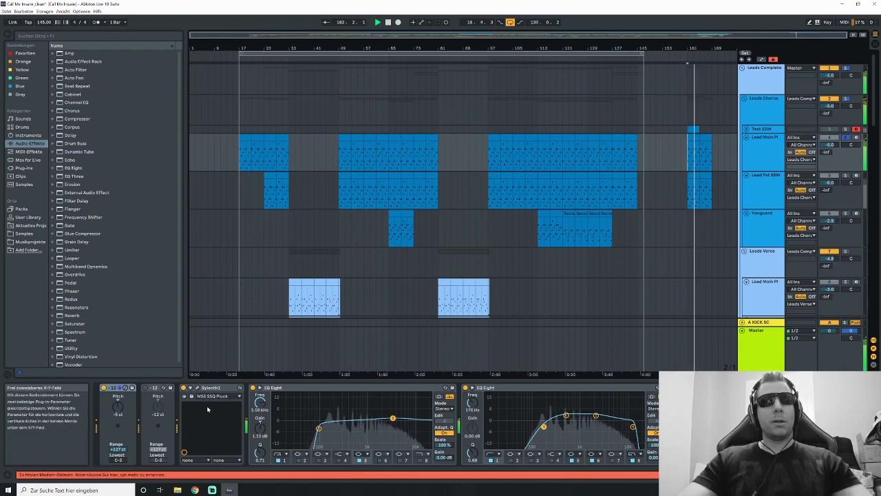
# - Open the Sylenth1 instrument of the Lead Main Pluck track during playback, move its window aside, and stop playback
pyautogui.click(188, 397)
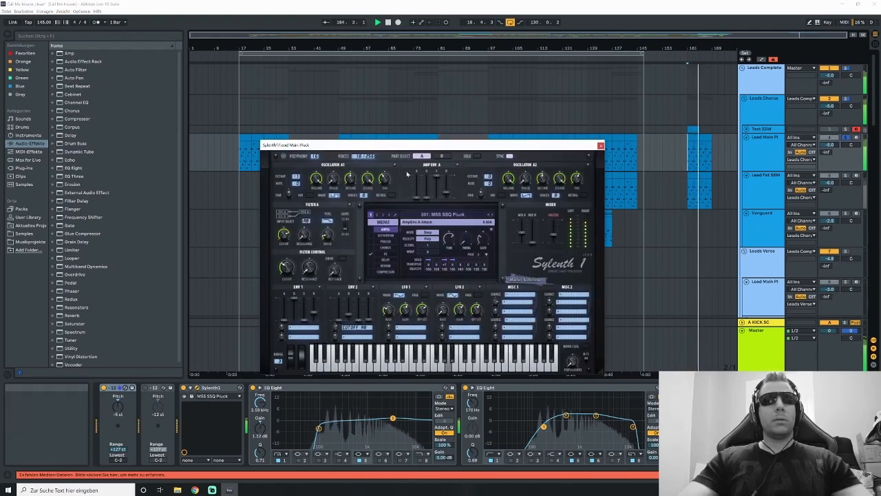
pyautogui.moveTo(419, 145); pyautogui.dragTo(460, 151)
pyautogui.click(474, 7)
pyautogui.press('space')
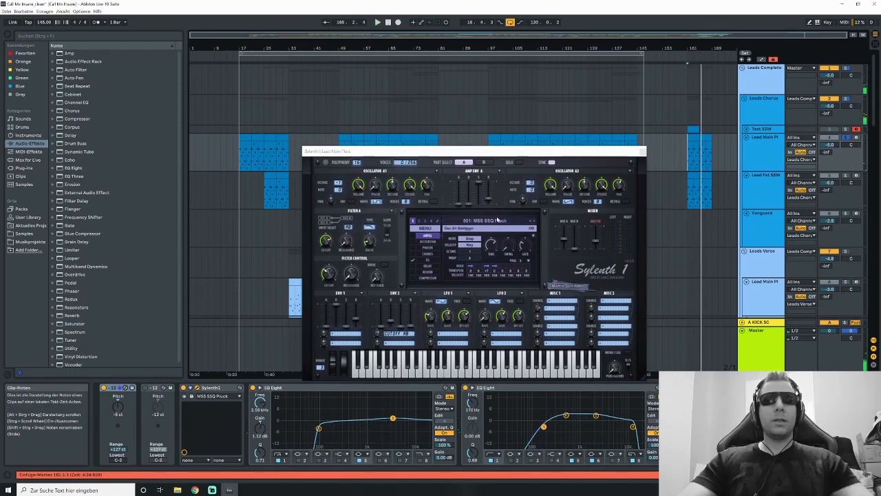
# - Examine the MSS SSQ Pluck patch in Sylenth1, playing the soloed lead while repositioning the plug-in window
pyautogui.moveTo(453, 154); pyautogui.dragTo(435, 137)
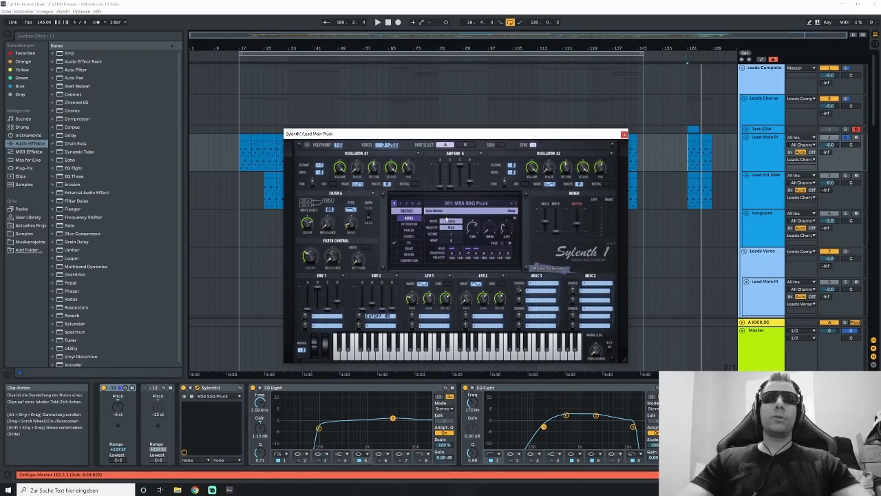
pyautogui.moveTo(439, 134); pyautogui.dragTo(446, 99)
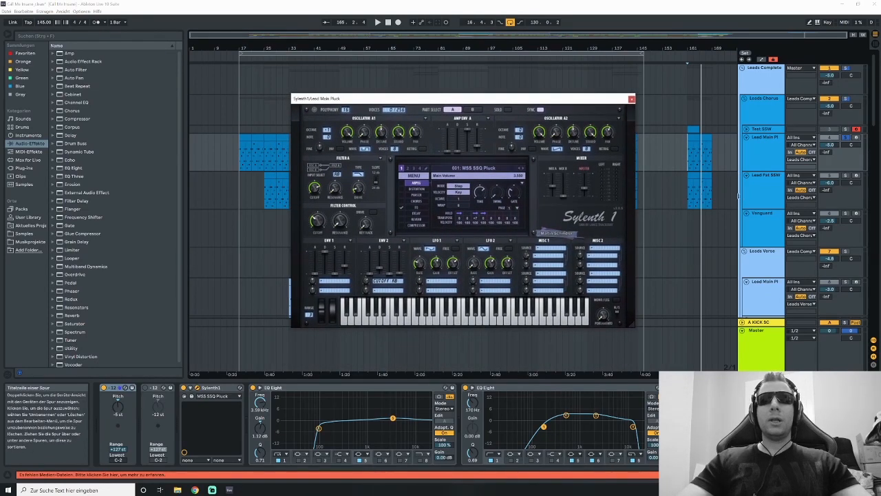
pyautogui.press('space')
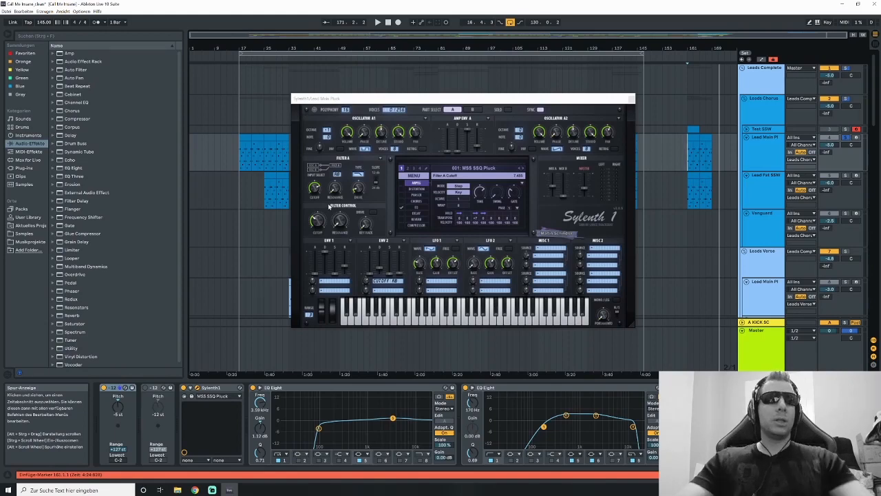
pyautogui.moveTo(454, 100); pyautogui.dragTo(403, 72)
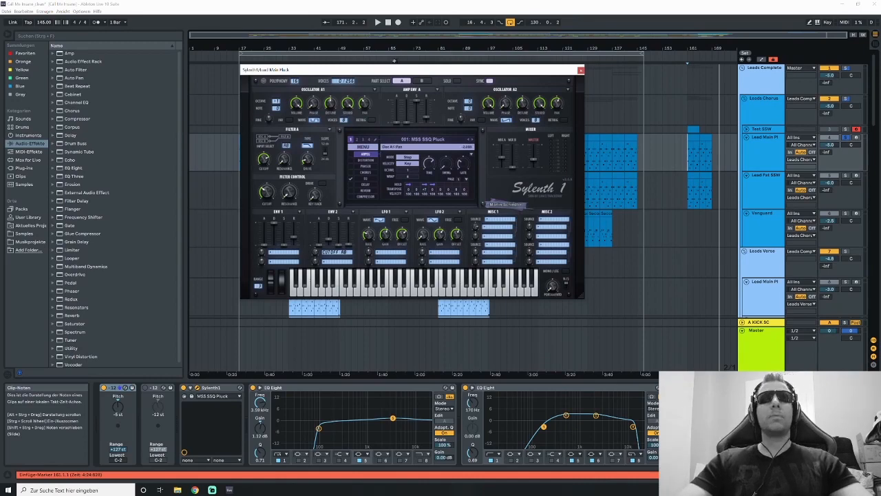
pyautogui.moveTo(386, 70); pyautogui.dragTo(457, 103)
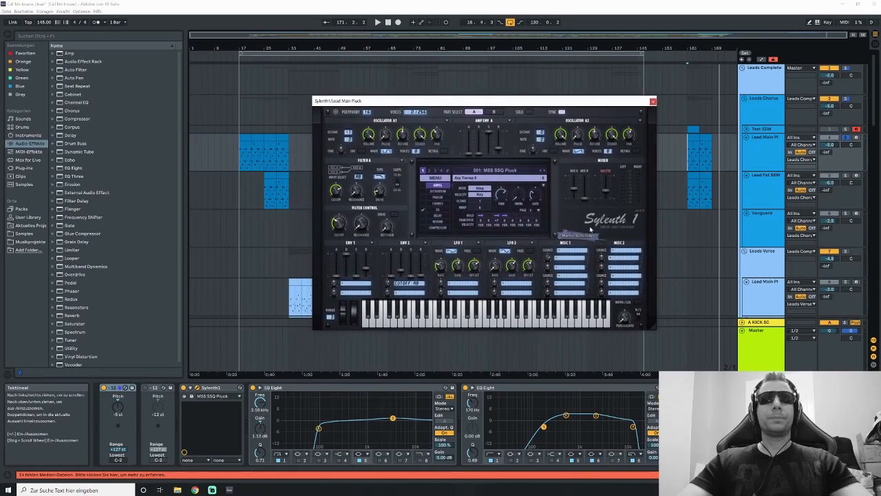
# - Show the arrangement's automation lanes and close the Sylenth1 window so the Lead Main Pluck curves are unobstructed
pyautogui.click(690, 158)
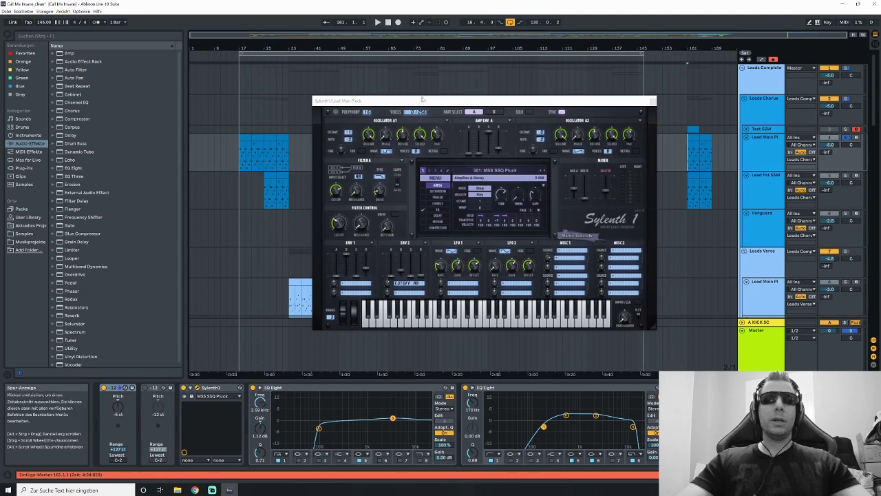
pyautogui.moveTo(407, 100); pyautogui.dragTo(493, 135)
pyautogui.press('a')
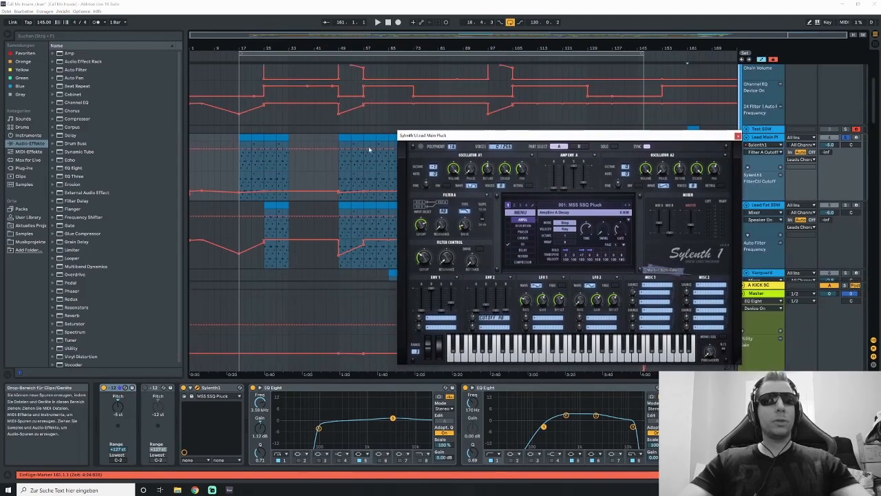
pyautogui.moveTo(567, 135); pyautogui.dragTo(650, 219)
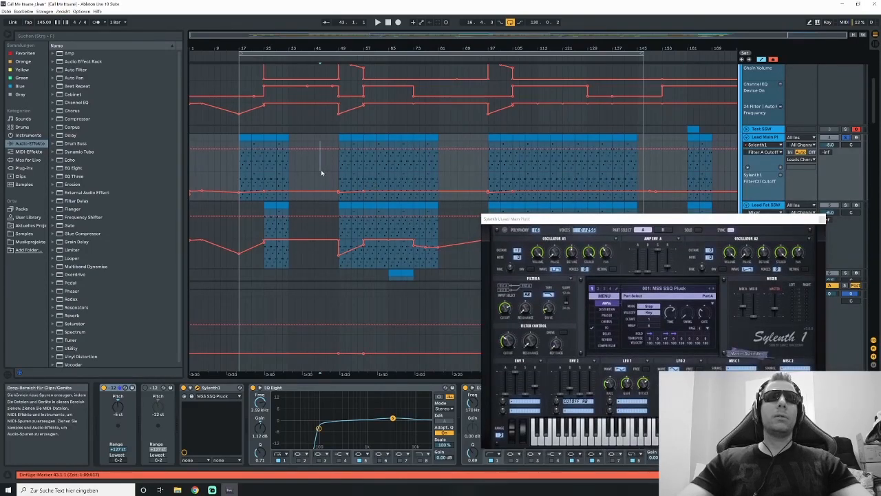
pyautogui.click(821, 219)
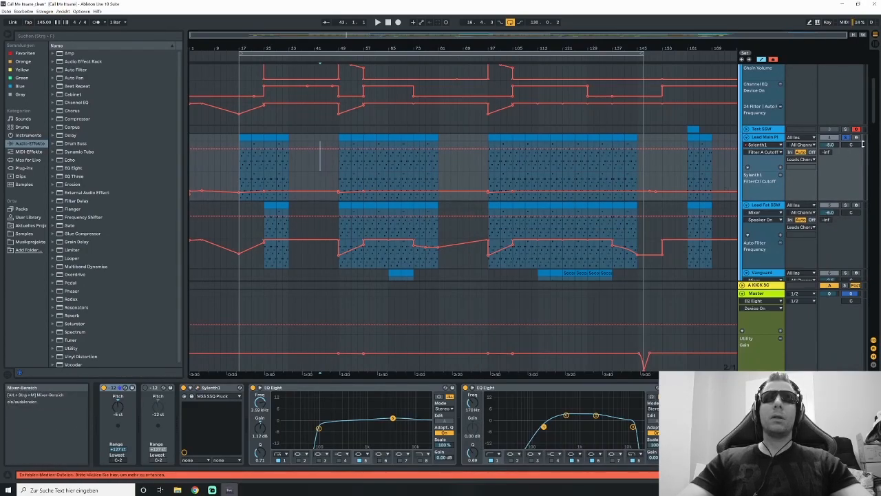
# - Review the Leads Chorus filter, chain volume and EQ automation around bar 49, then hide the automation lanes
pyautogui.moveTo(873, 115); pyautogui.dragTo(873, 75)
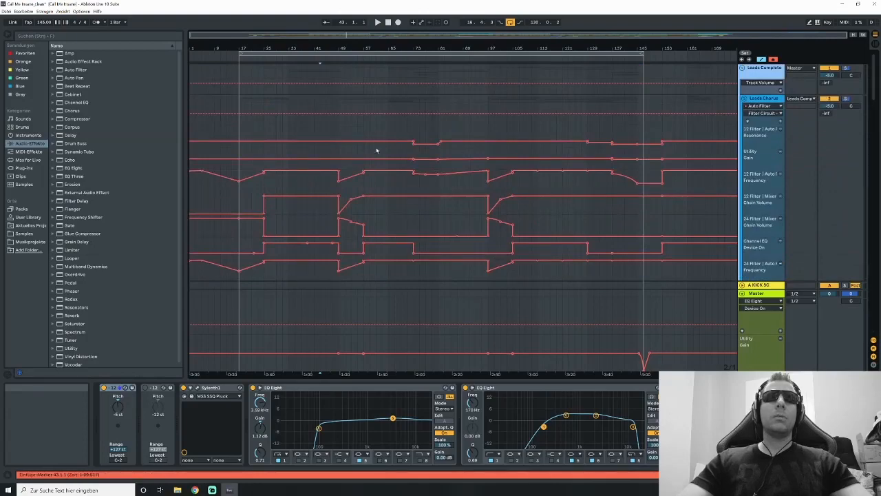
pyautogui.scroll(-3, 380, 141)
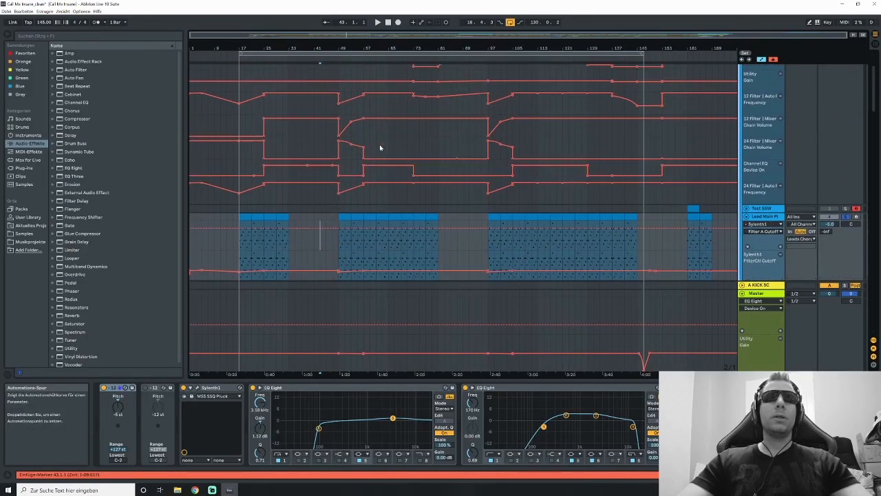
pyautogui.click(341, 206)
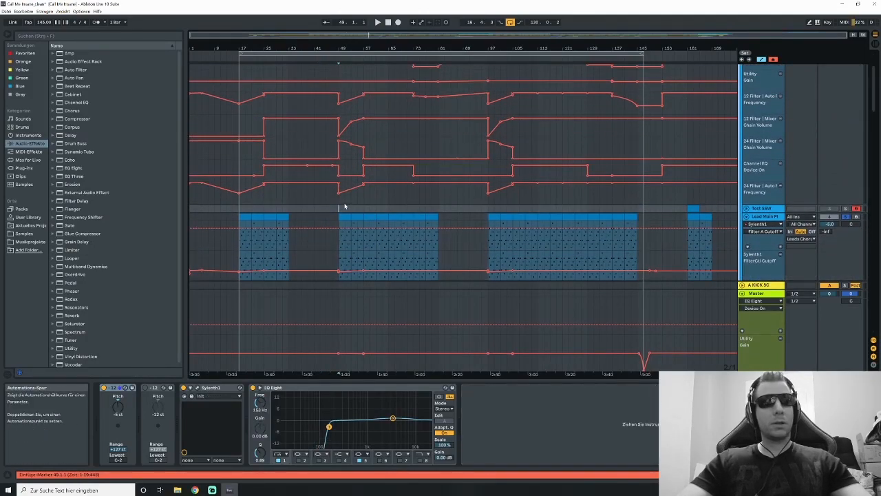
pyautogui.scroll(-1, 346, 208)
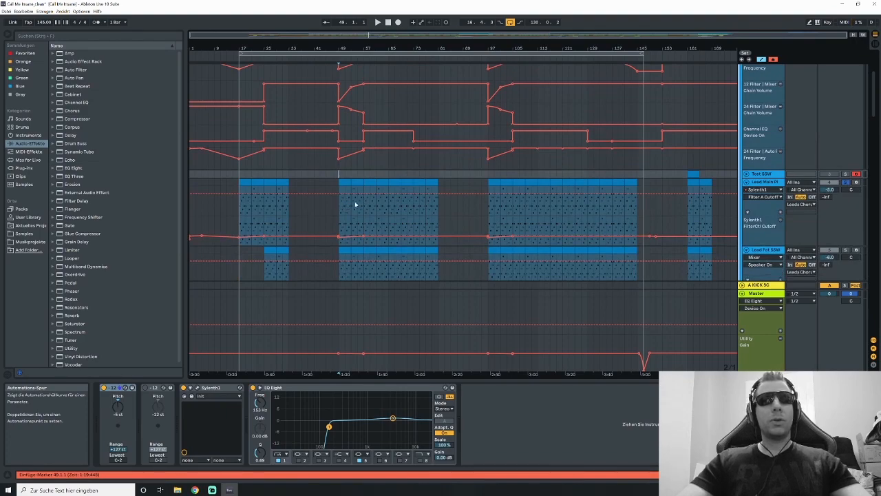
pyautogui.moveTo(873, 90); pyautogui.dragTo(855, 73)
pyautogui.press('a')
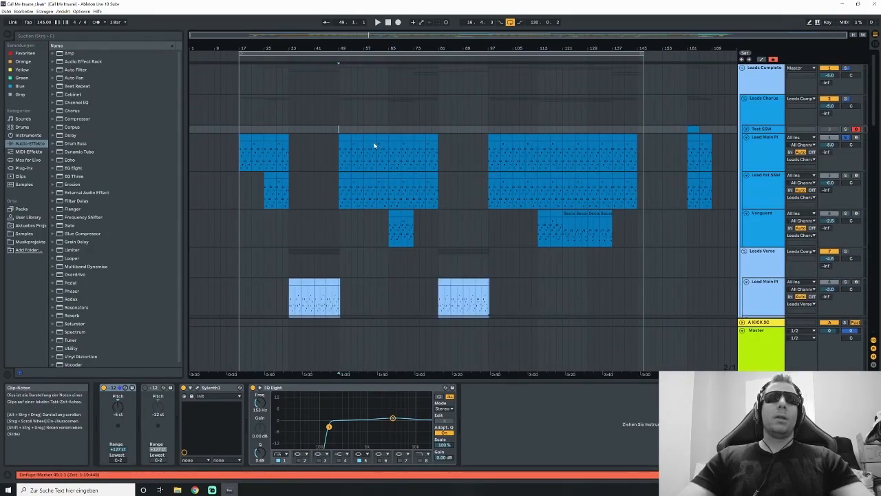
# - Show the automation lanes again and play the soloed Lead Main Pluck track from bar 23
pyautogui.scroll(-1, 373, 146)
pyautogui.click(242, 130)
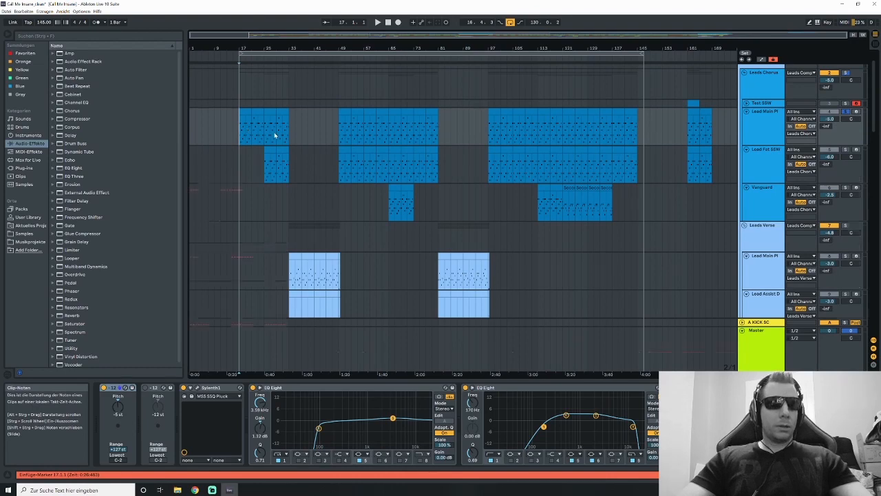
pyautogui.press('a')
pyautogui.click(259, 155)
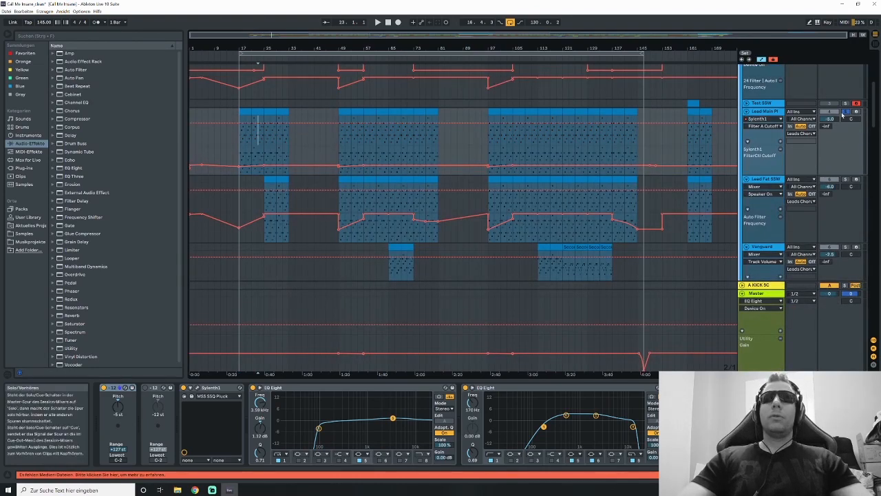
pyautogui.press('space')
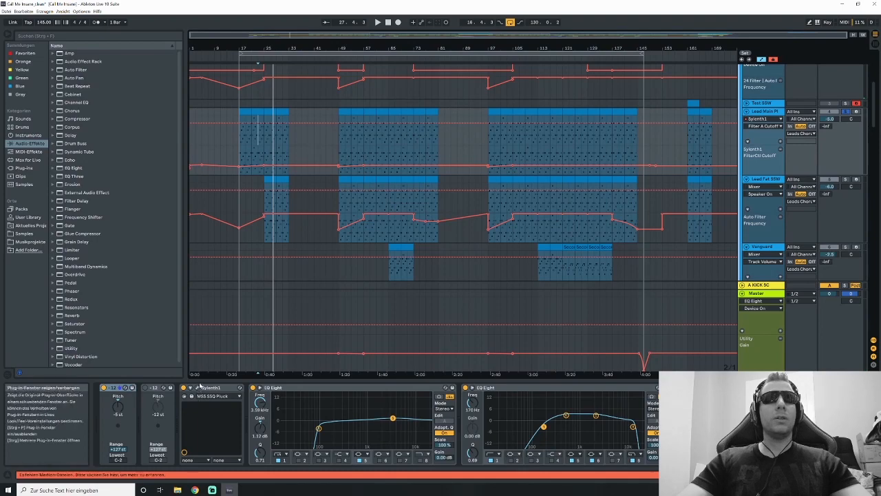
# - Reopen Sylenth1 on the Lead Main Pluck track, play from bar 25 to examine the Filter A Cutoff control, and stop playback
pyautogui.click(197, 388)
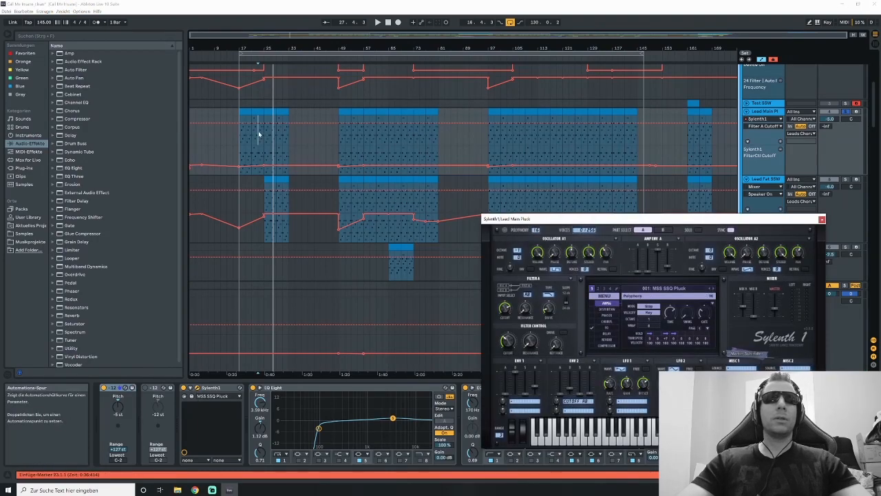
pyautogui.click(265, 138)
pyautogui.press('space')
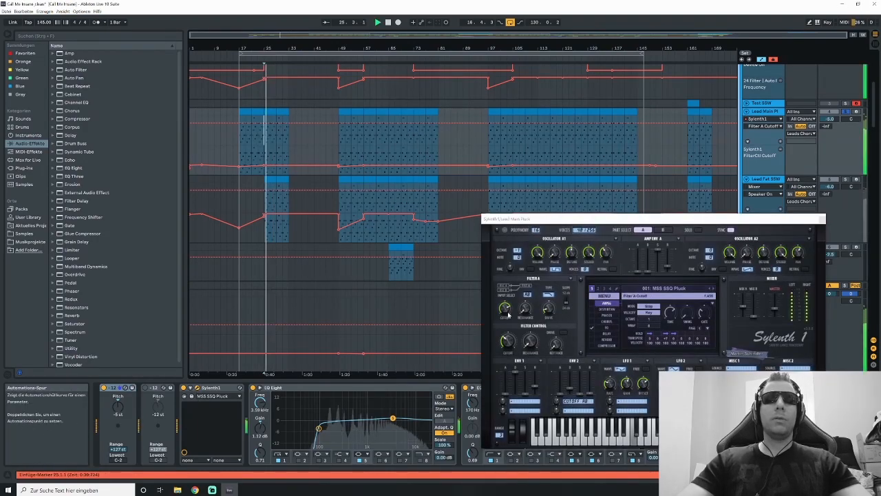
pyautogui.moveTo(509, 315); pyautogui.dragTo(503, 322)
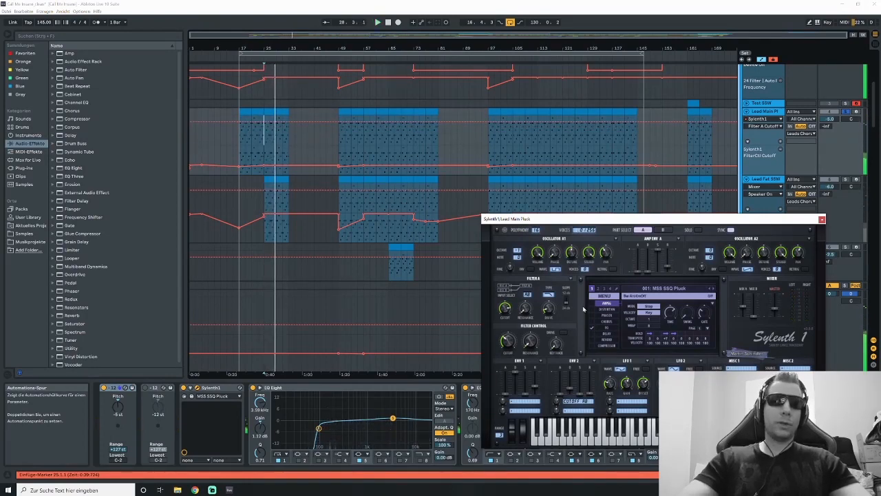
pyautogui.press('space')
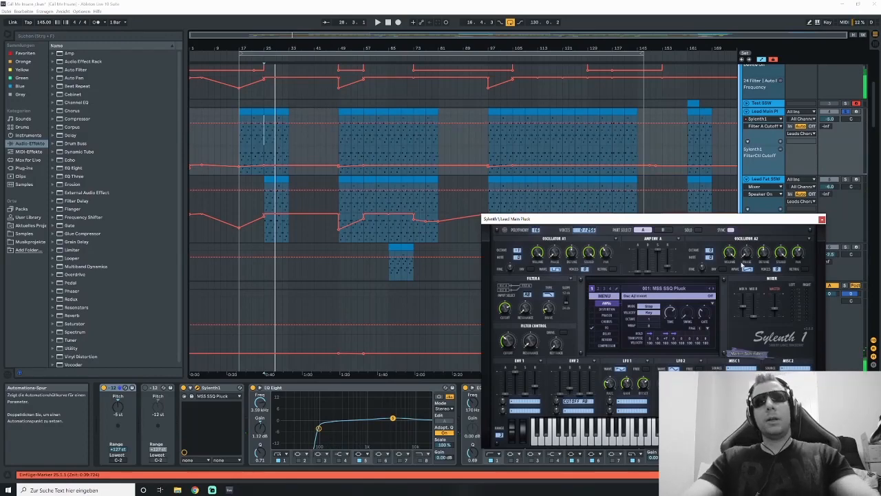
# - Close the Sylenth1 window, review the Lead Main Pluck section from bar 17 to 33, and hide the automation lanes
pyautogui.click(821, 219)
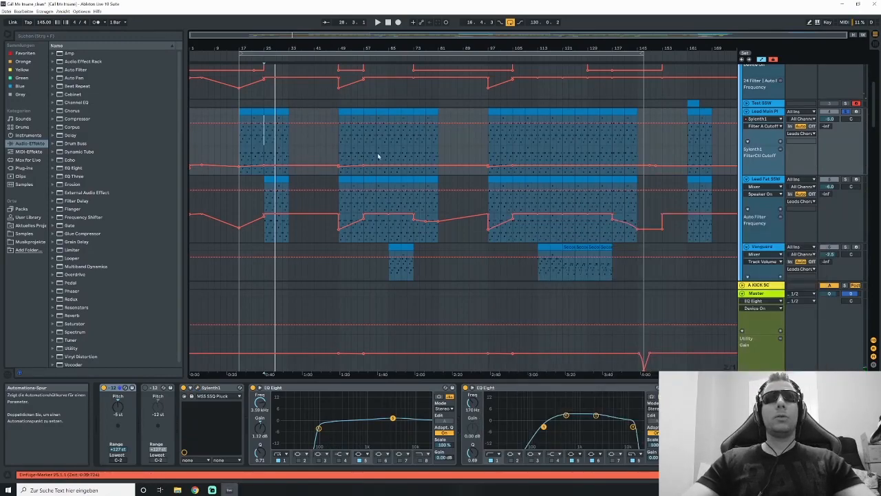
pyautogui.moveTo(240, 145); pyautogui.dragTo(261, 146)
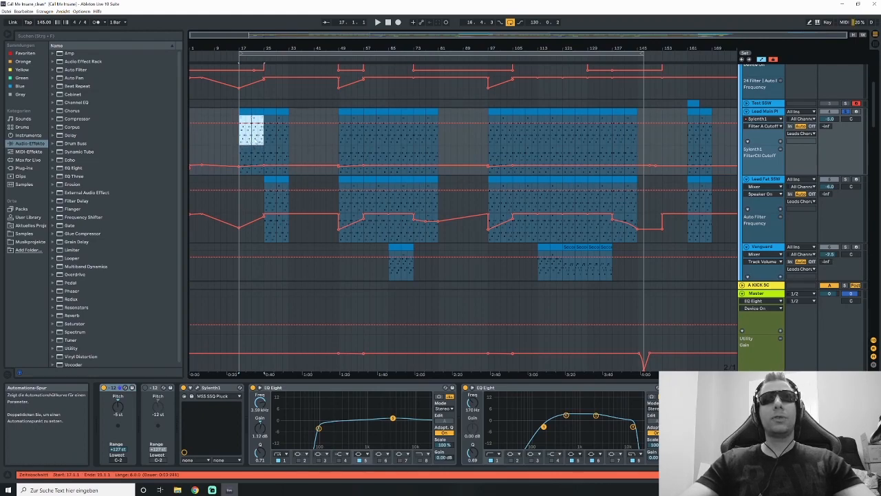
pyautogui.moveTo(266, 144); pyautogui.dragTo(288, 145)
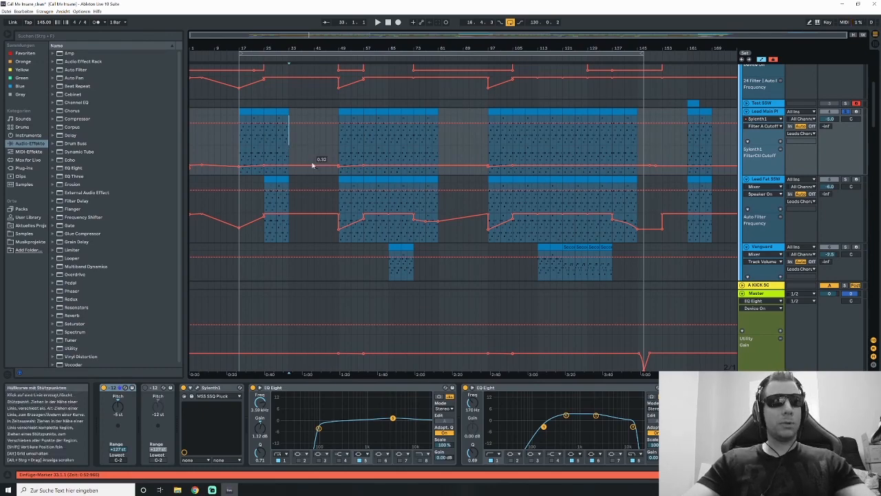
pyautogui.press('a')
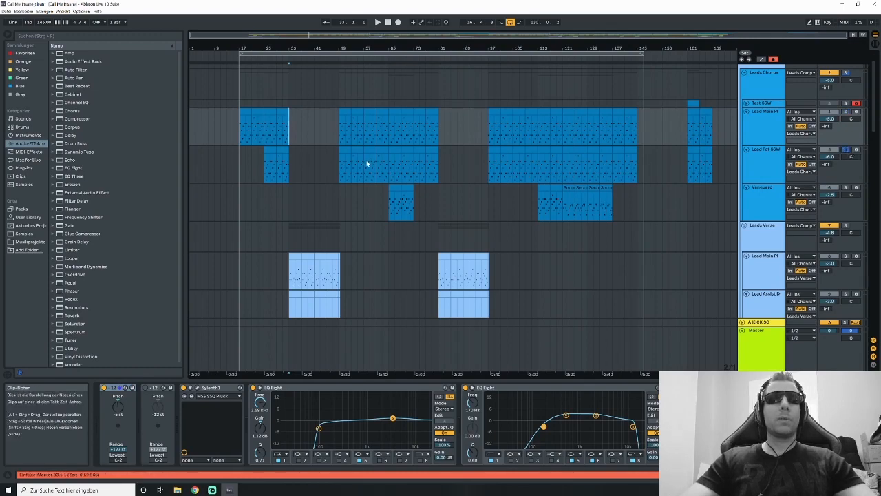
# - Inspect the device chain of Lead Fat SSW at bar 57 and the two EQ Eights on Lead Main Pluck
pyautogui.click(364, 164)
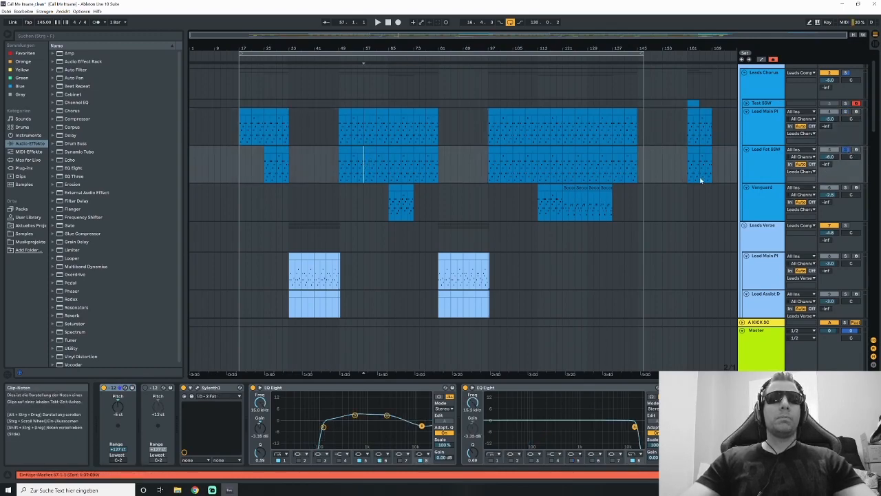
pyautogui.click(364, 132)
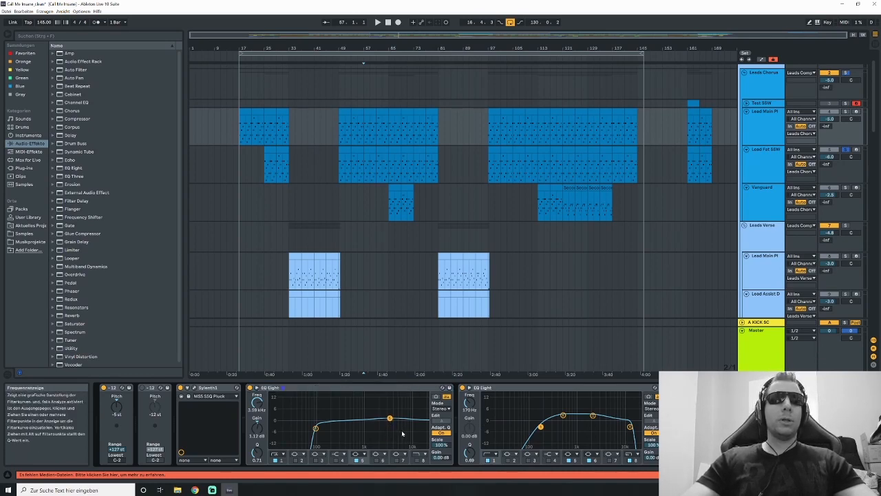
pyautogui.click(593, 429)
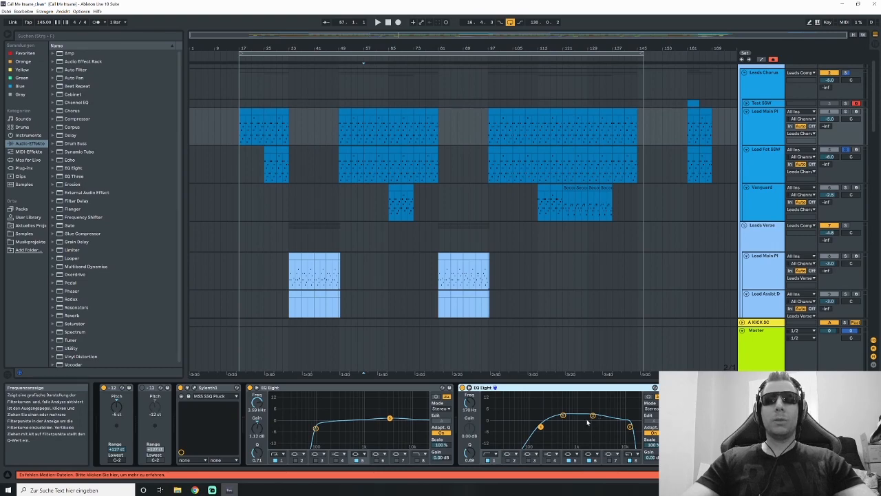
# - Solo Lead Main Pluck and play it from bar 57, toggling its second EQ Eight off and on to compare the sound
pyautogui.click(364, 123)
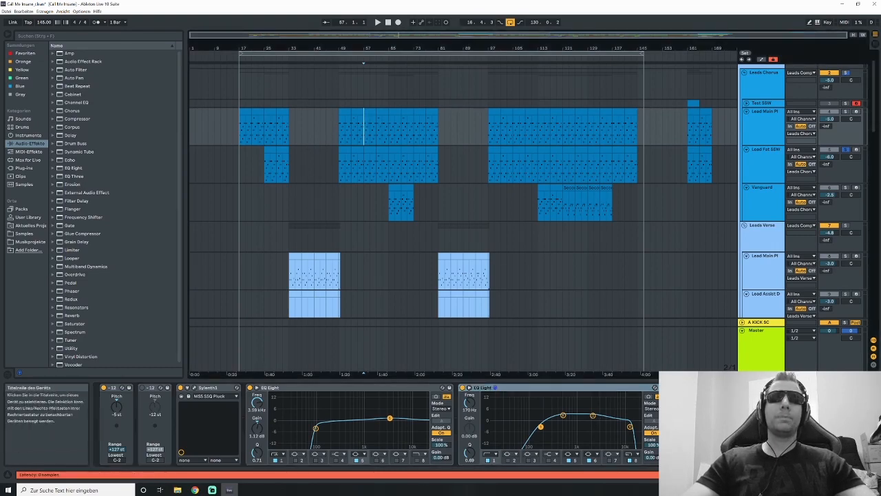
pyautogui.click(461, 388)
pyautogui.press('space')
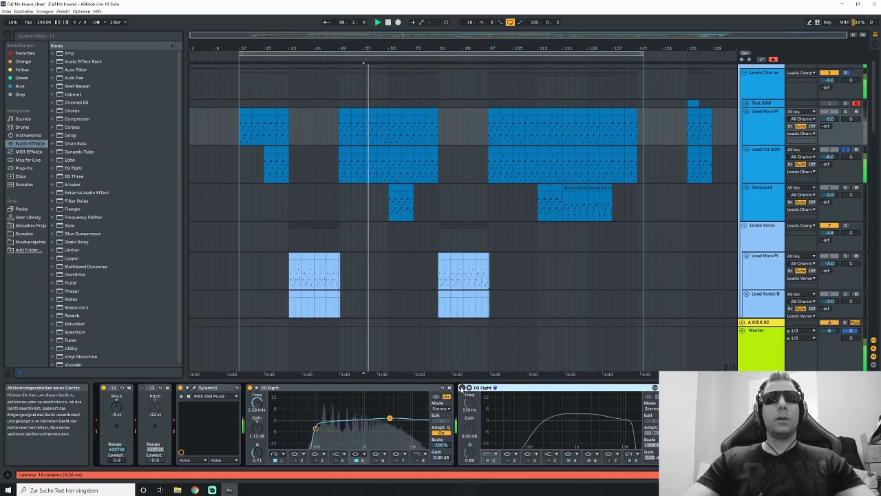
pyautogui.press('space')
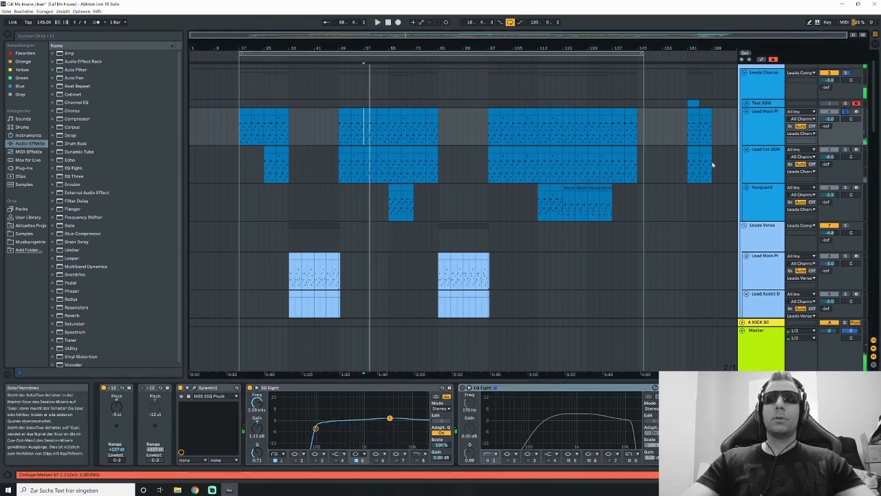
pyautogui.press('space')
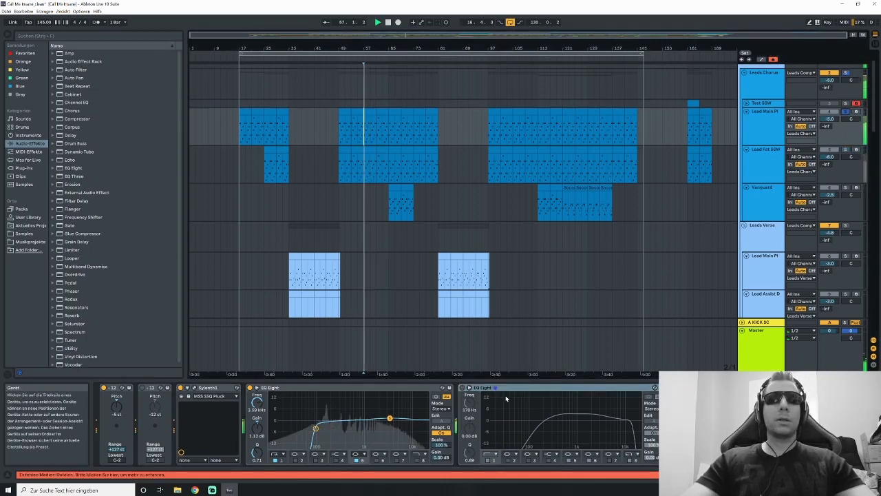
pyautogui.click(462, 388)
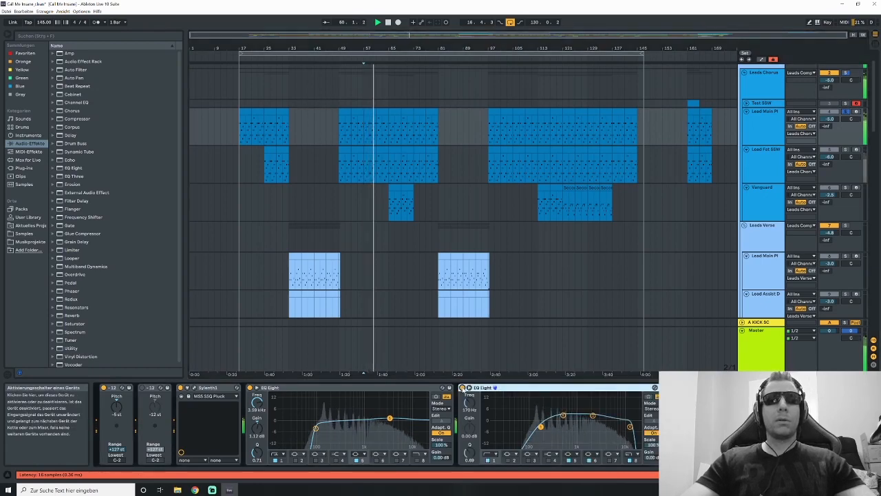
pyautogui.click(462, 388)
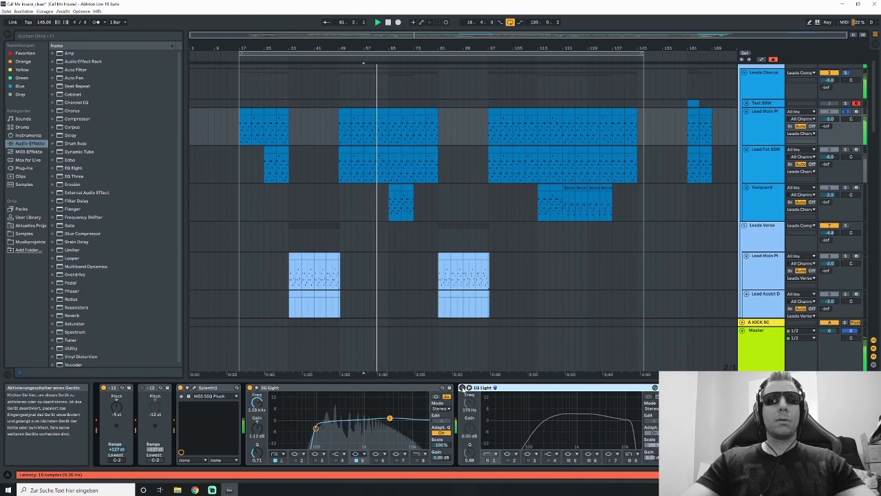
pyautogui.click(462, 389)
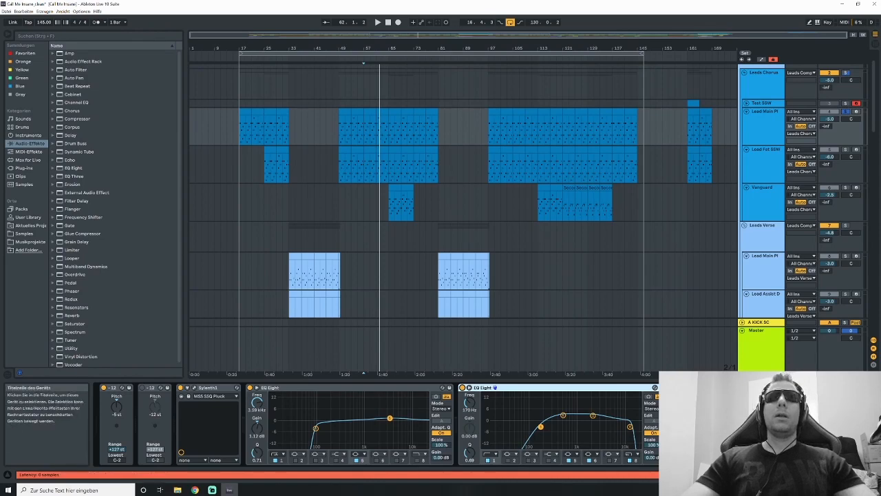
pyautogui.click(697, 387)
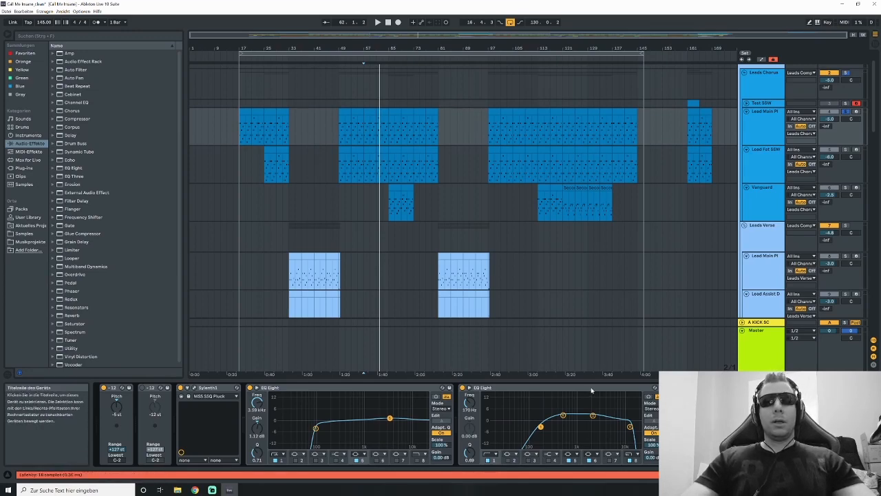
pyautogui.click(520, 389)
pyautogui.rightClick(532, 390)
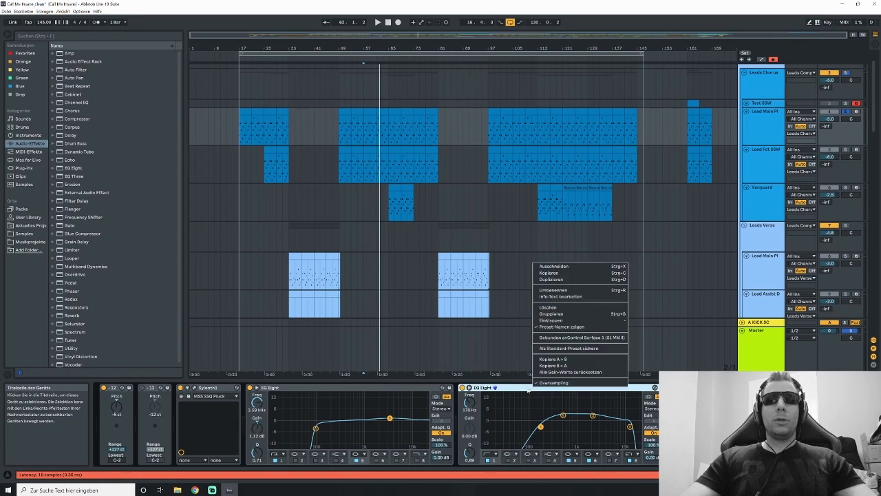
pyautogui.click(521, 388)
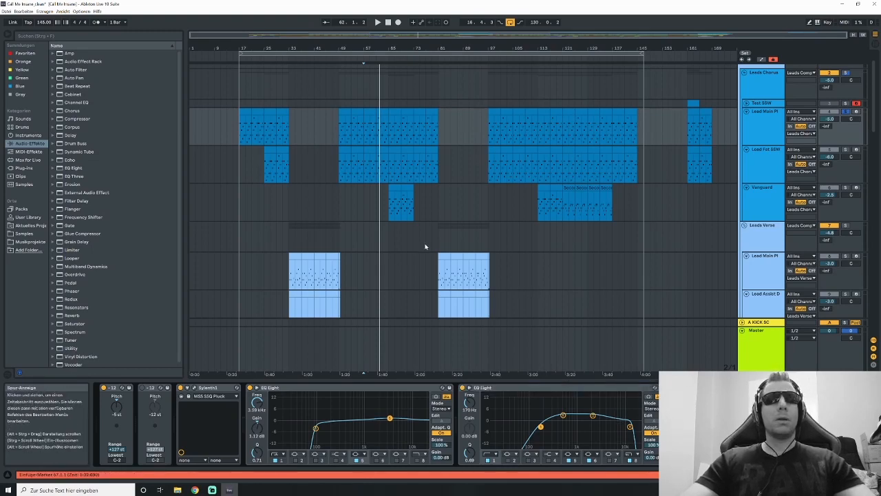
# - View the Leads Verse group's effects chain and return to the Lead Main Pluck track at bar 57
pyautogui.scroll(-2, 378, 205)
pyautogui.click(378, 206)
pyautogui.scroll(-1, 378, 207)
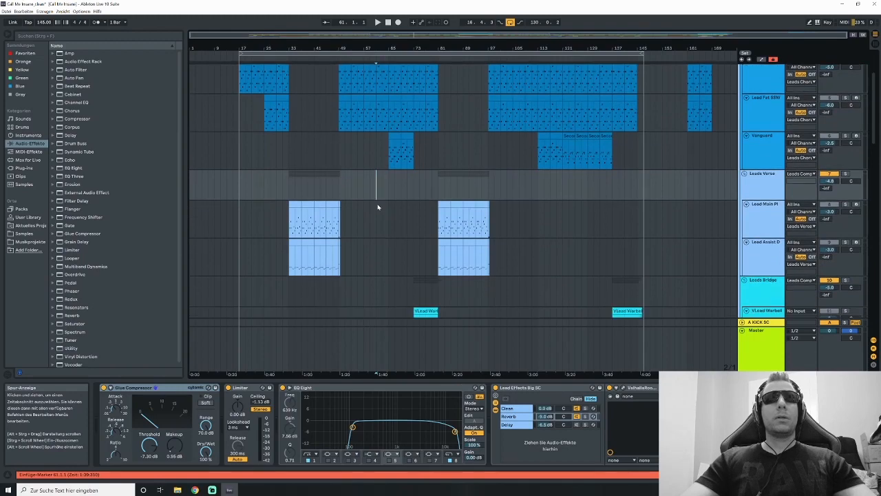
pyautogui.scroll(2, 434, 190)
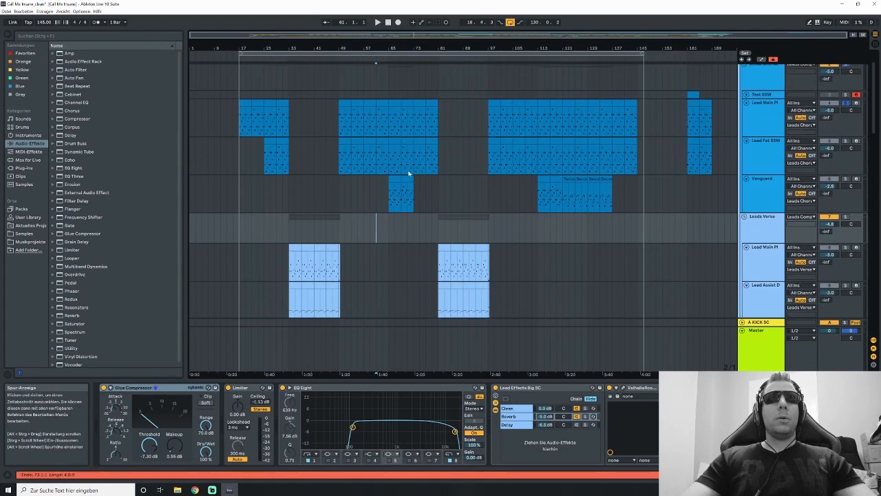
pyautogui.click(364, 120)
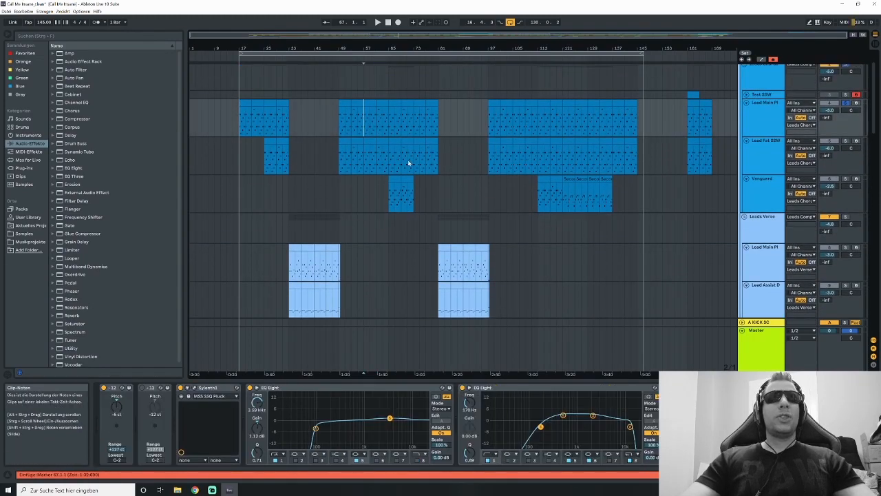
# - Open Sylenth1 on the Lead Main Pluck track and place its window over the middle of the arrangement
pyautogui.click(195, 389)
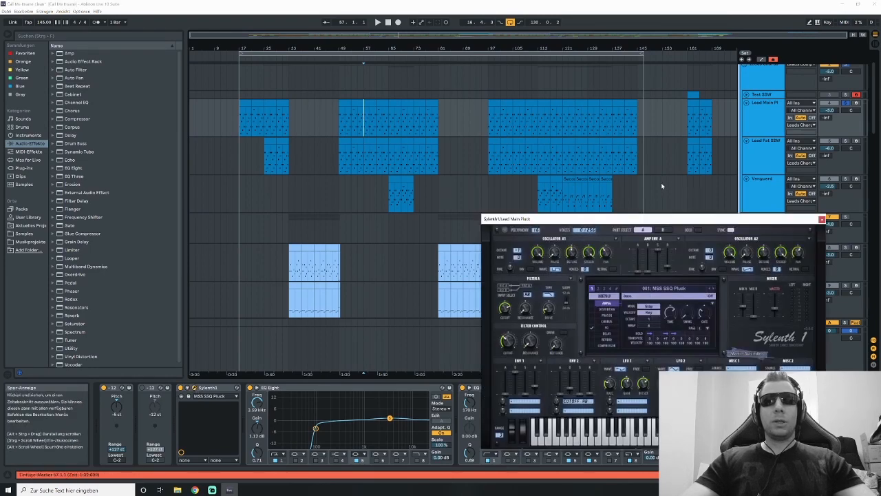
pyautogui.moveTo(632, 222); pyautogui.dragTo(520, 173)
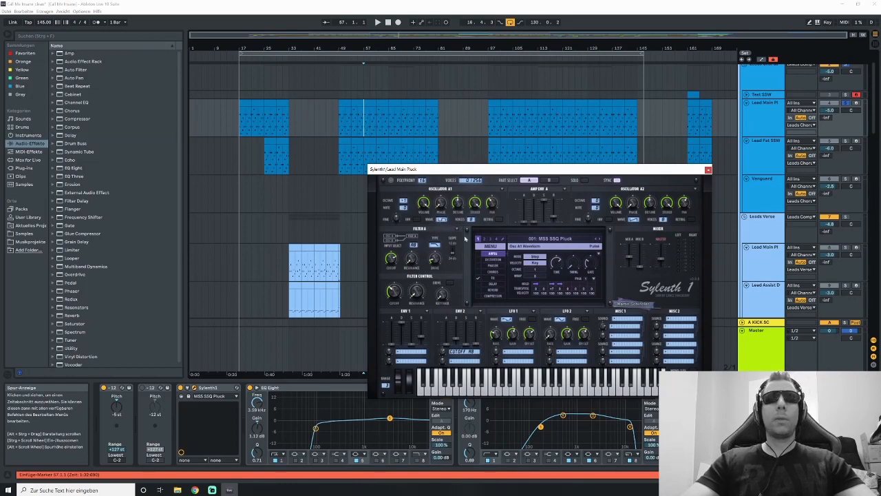
pyautogui.click(708, 170)
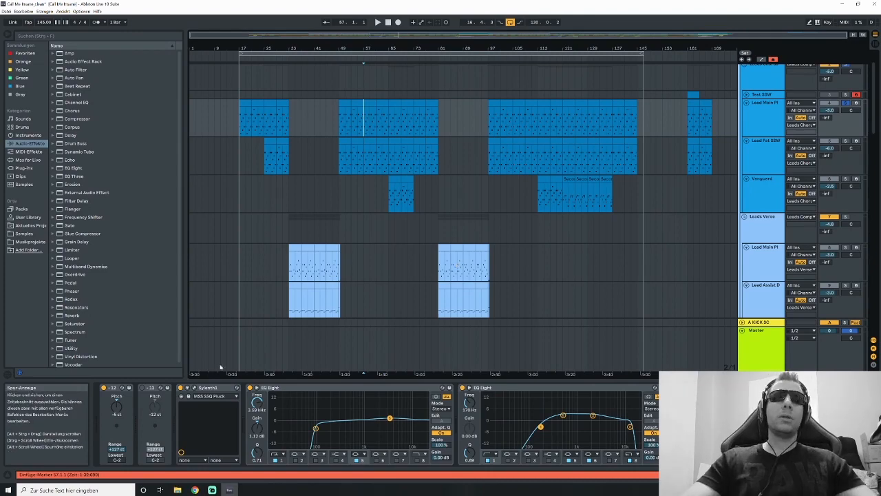
pyautogui.click(195, 390)
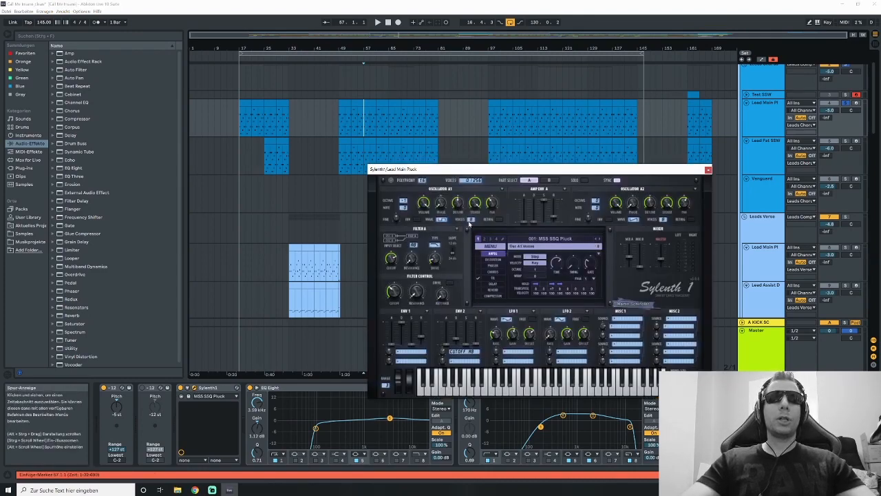
# - Audition the Saw waveform on Sylenth1's oscillator A1 while playing from bar 57, and set it back to Pulse
pyautogui.click(445, 220)
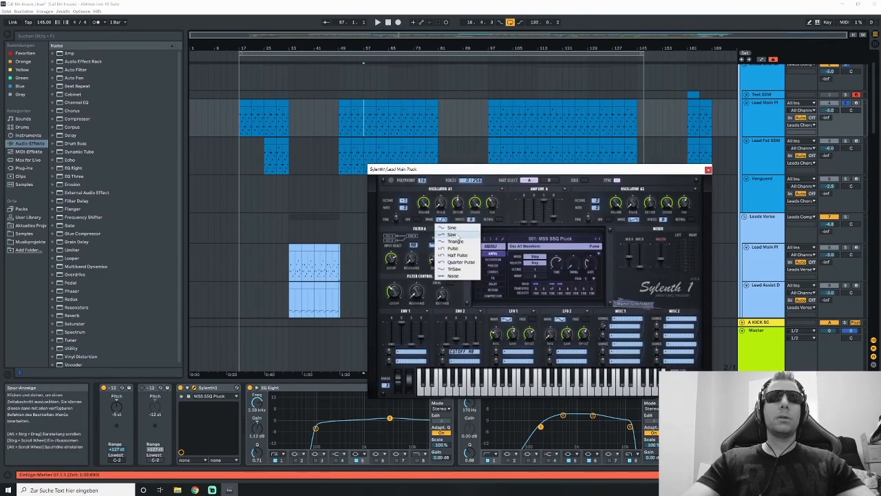
pyautogui.click(449, 235)
pyautogui.press('space')
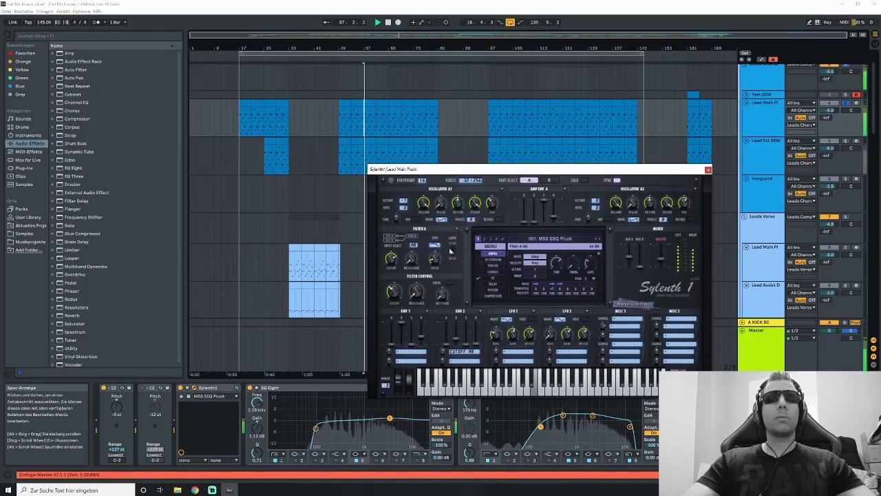
pyautogui.click(442, 220)
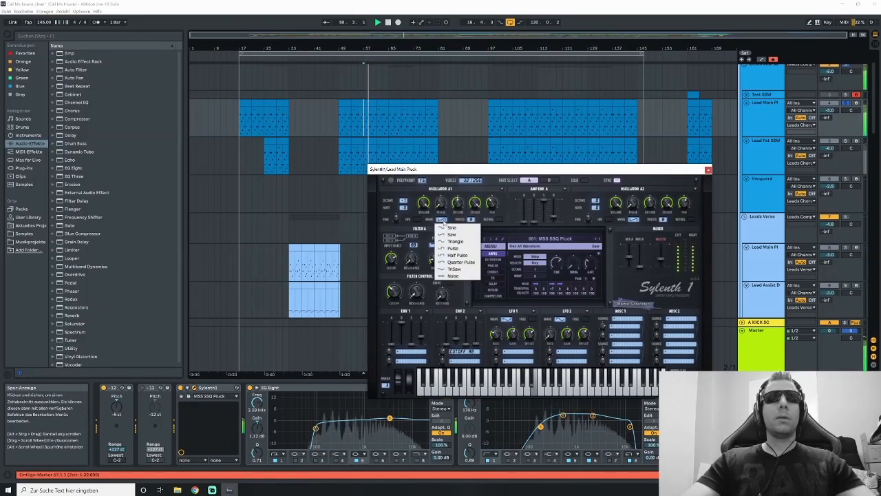
pyautogui.click(466, 249)
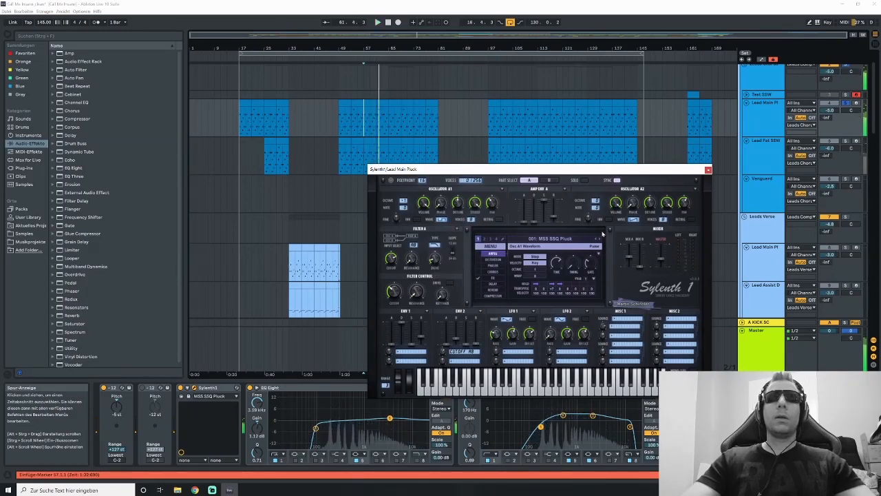
# - Reopen Sylenth1 to look at Part B, and return to Part A with a lower voice count on oscillator A2
pyautogui.click(707, 169)
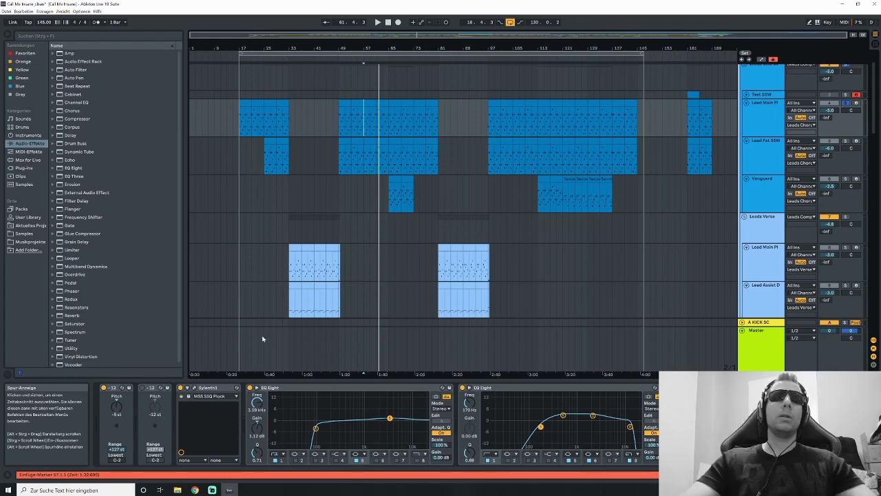
pyautogui.click(193, 388)
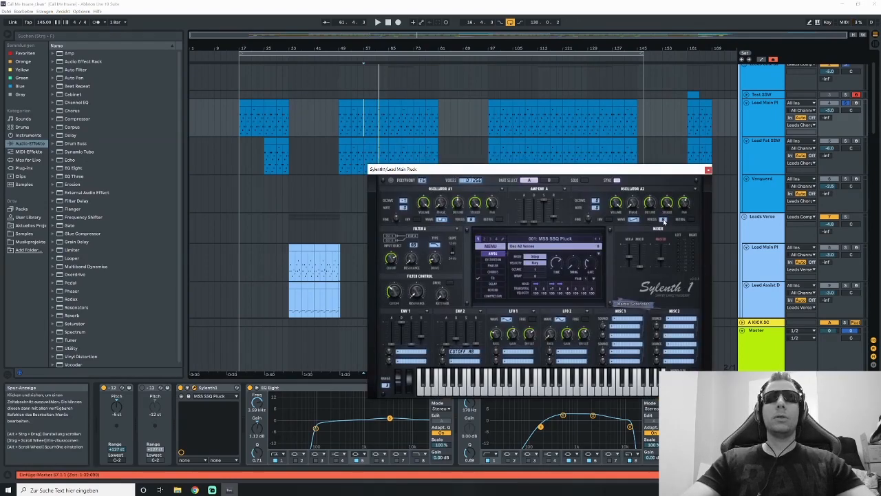
pyautogui.click(544, 179)
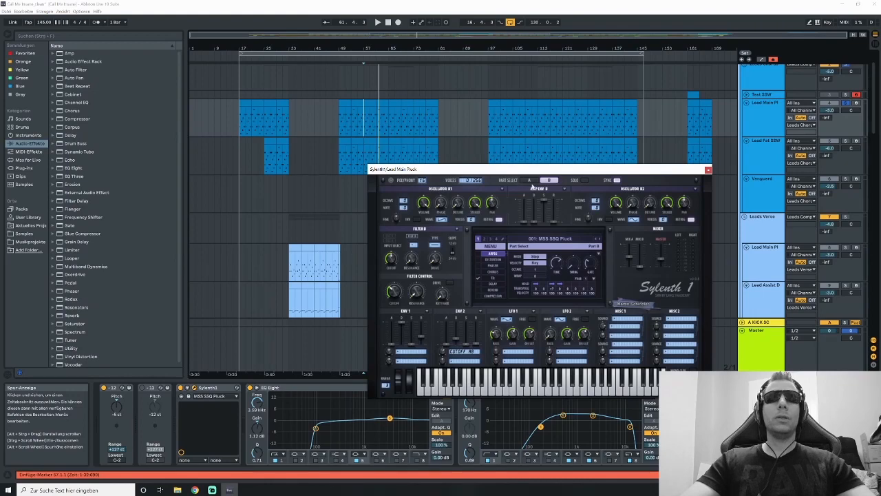
pyautogui.click(529, 181)
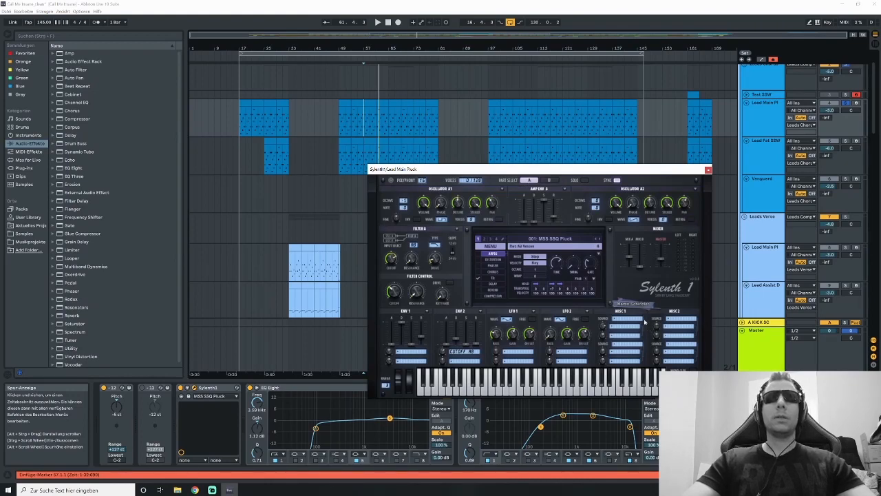
# - Play the lead from bar 57 and set oscillator A1's waveform to Saw
pyautogui.press('space')
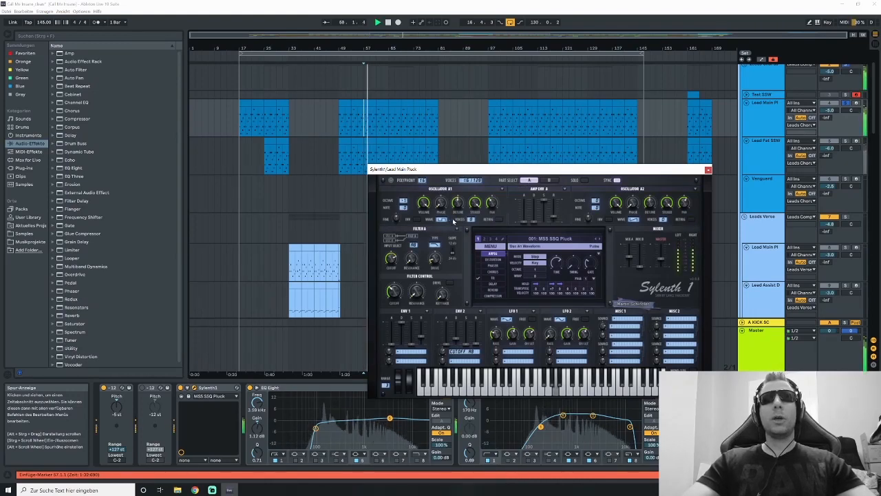
pyautogui.click(442, 220)
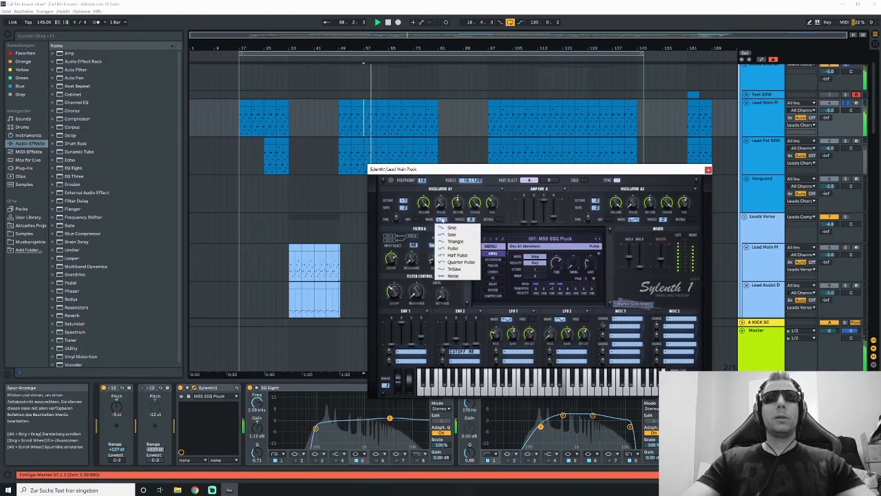
pyautogui.click(451, 234)
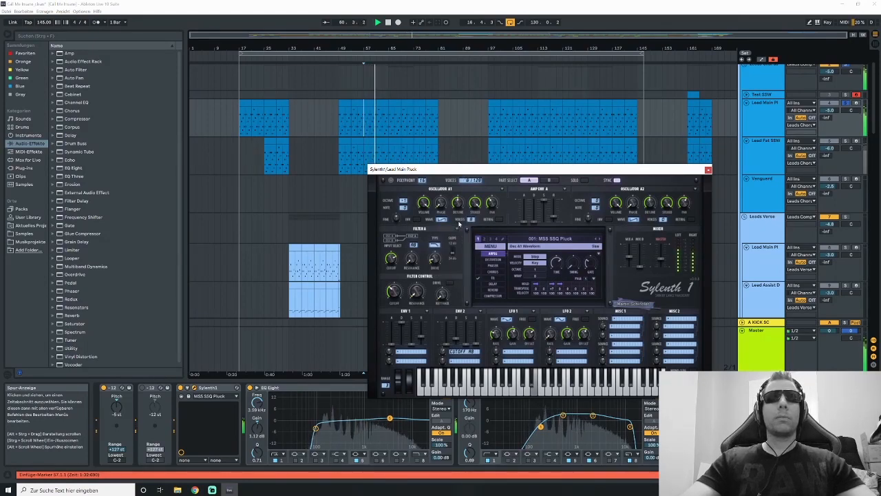
# - Return oscillator A1's waveform to Pulse, raise oscillator A2's voice count again, and close Sylenth1 after stopping playback
pyautogui.click(445, 221)
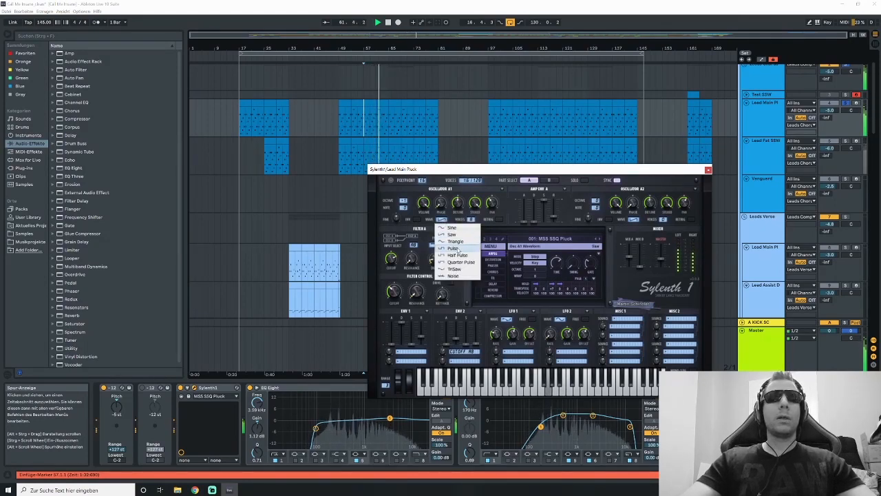
pyautogui.click(459, 248)
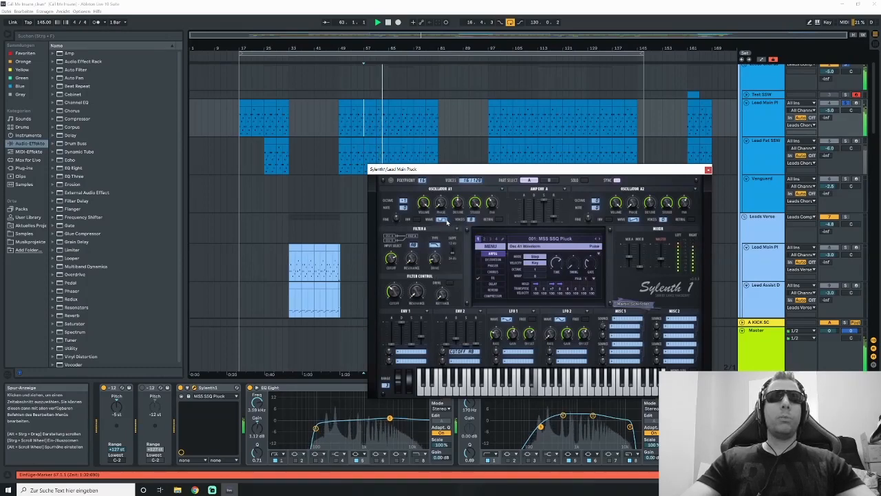
pyautogui.click(664, 220)
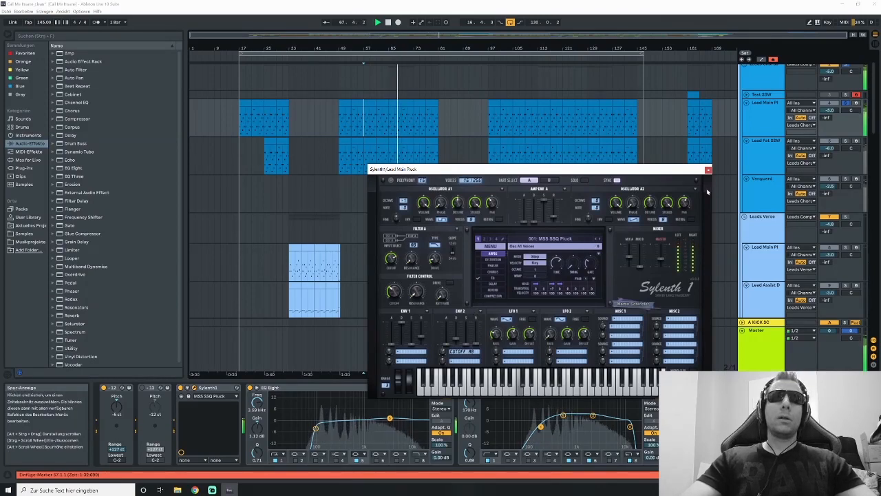
pyautogui.press('space')
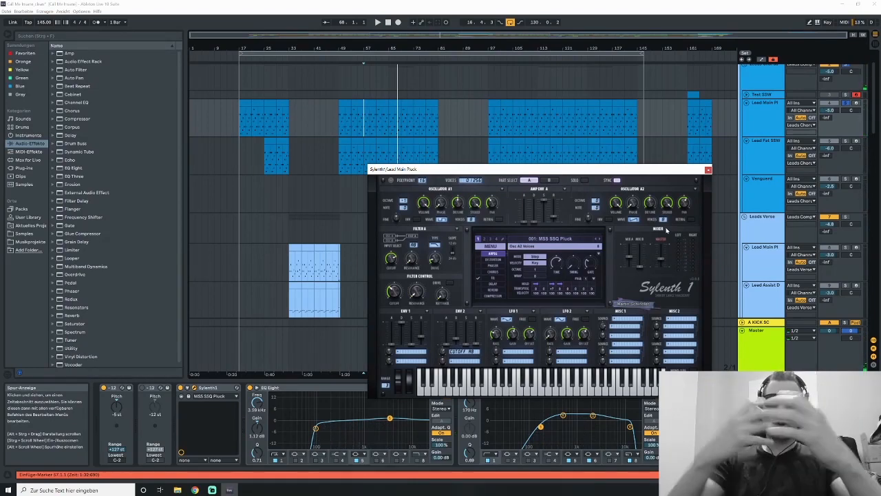
pyautogui.click(708, 171)
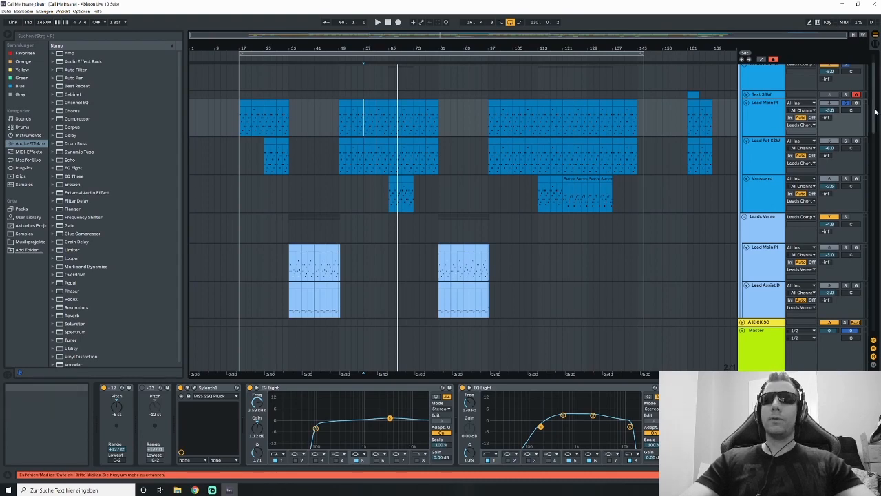
# - Unsolo the Lead Main Pluck track and set the playback start to bar 73 on the Lead Russ Pluck track
pyautogui.moveTo(875, 108); pyautogui.dragTo(876, 95)
pyautogui.scroll(-1, 875, 101)
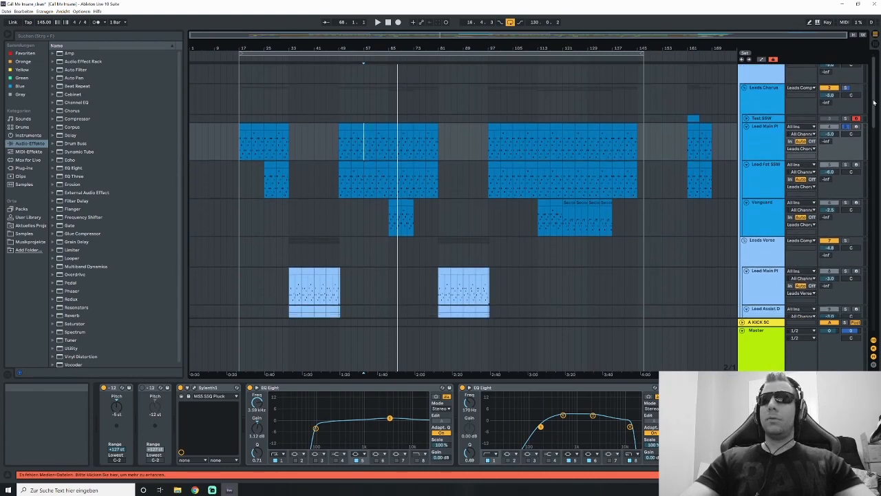
pyautogui.click(847, 127)
pyautogui.moveTo(873, 108); pyautogui.dragTo(866, 176)
pyautogui.click(413, 190)
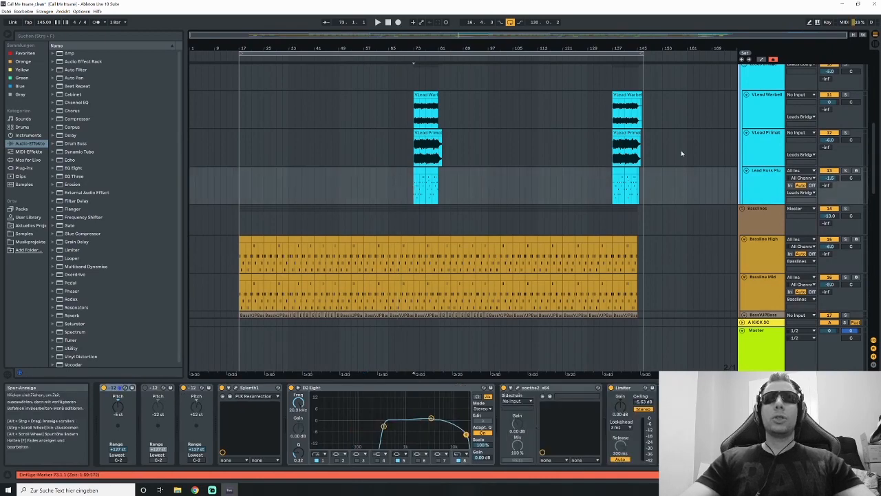
pyautogui.scroll(2, 682, 153)
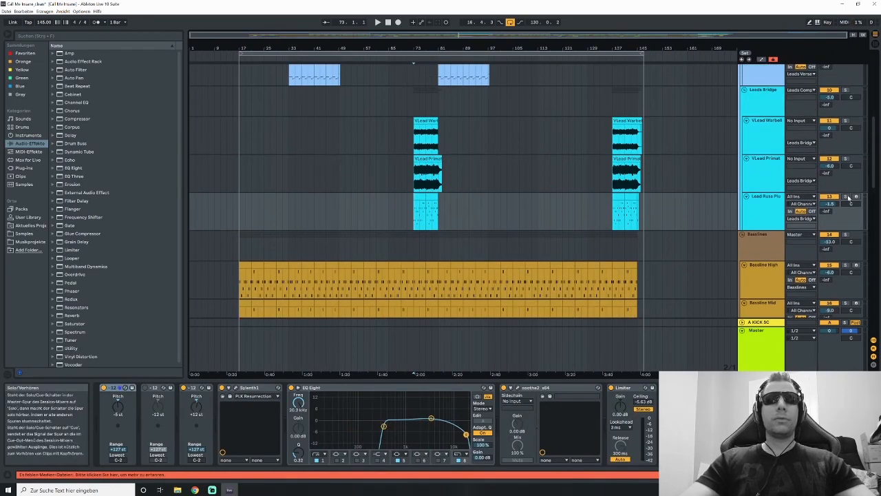
pyautogui.click(415, 218)
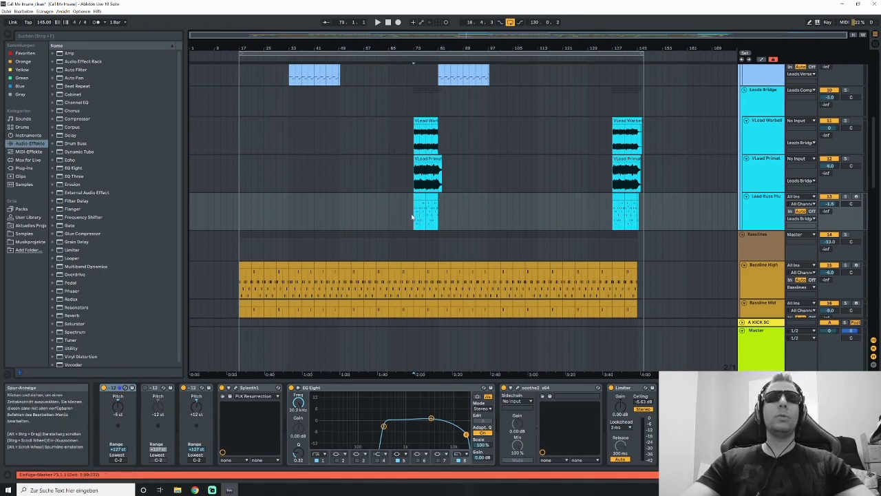
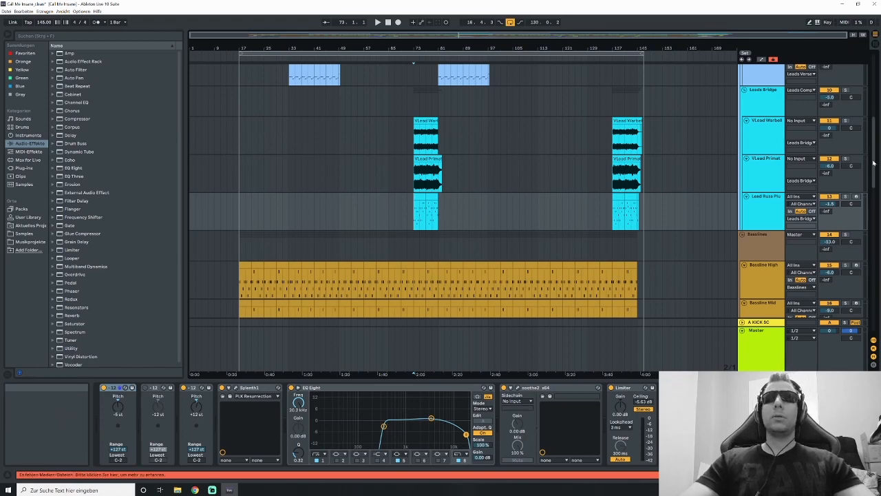
# - Play the soloed Lead Russ Pluck track from bar 73 and select its EQ Eight to examine the filtered spectrum
pyautogui.moveTo(876, 162); pyautogui.dragTo(876, 169)
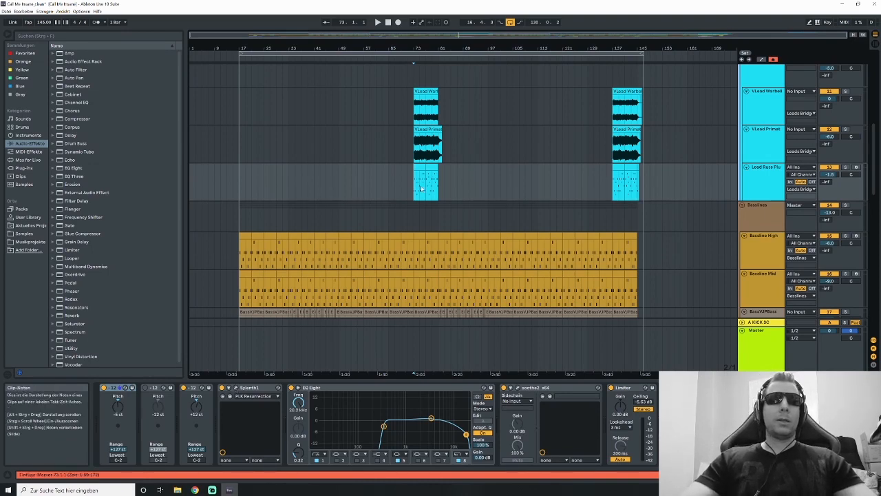
pyautogui.scroll(2, 427, 188)
pyautogui.scroll(2, 432, 192)
pyautogui.scroll(-3, 462, 219)
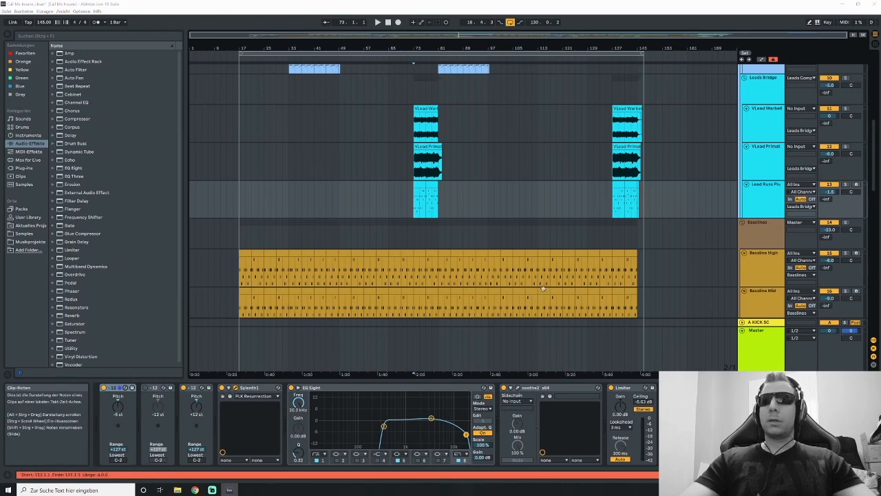
pyautogui.press('space')
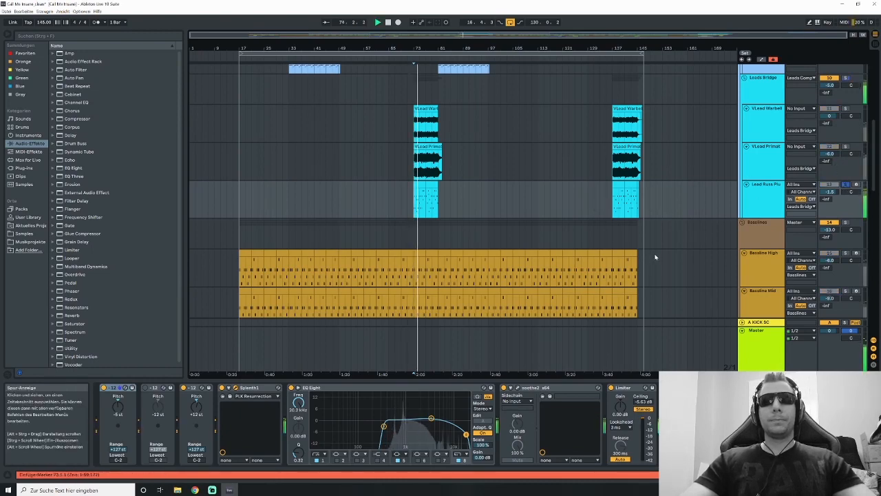
pyautogui.click(452, 391)
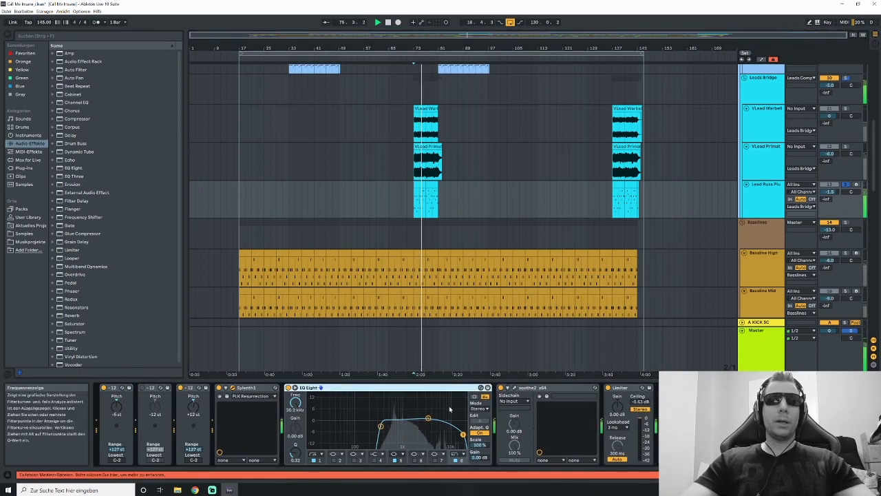
pyautogui.press('space')
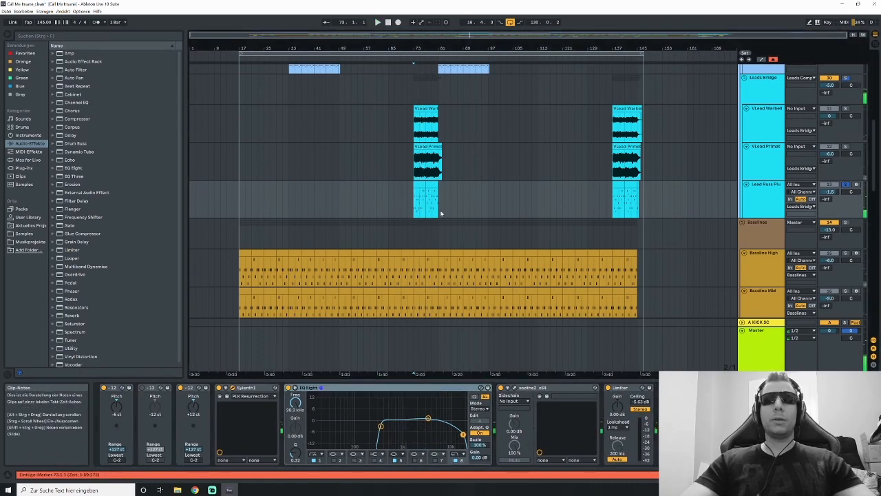
# - Look over the Lead Russ Pluck's Sylenth1 patch, including oscillator A1's waveform choices, and close the plug-in window
pyautogui.moveTo(880, 181); pyautogui.dragTo(396, 140)
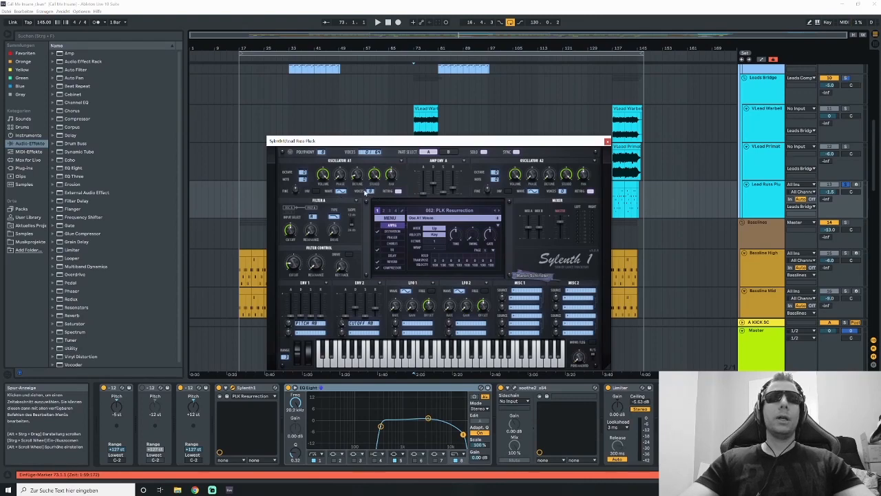
pyautogui.click(341, 192)
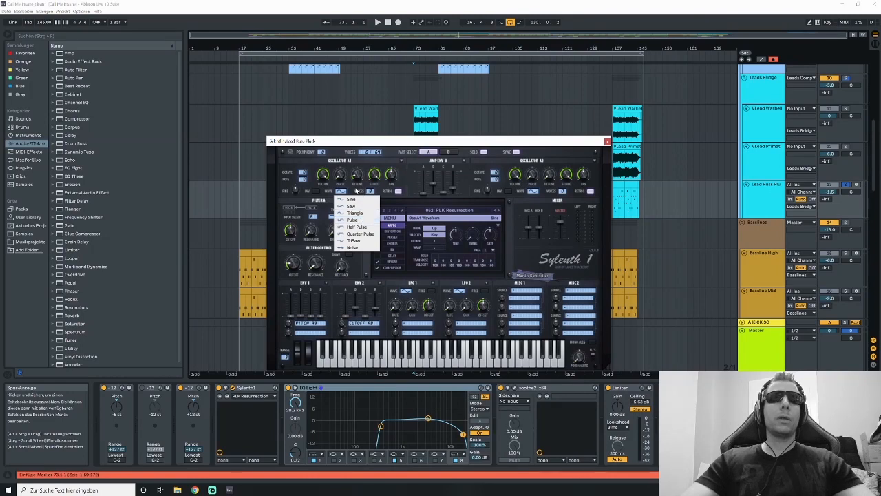
pyautogui.click(339, 191)
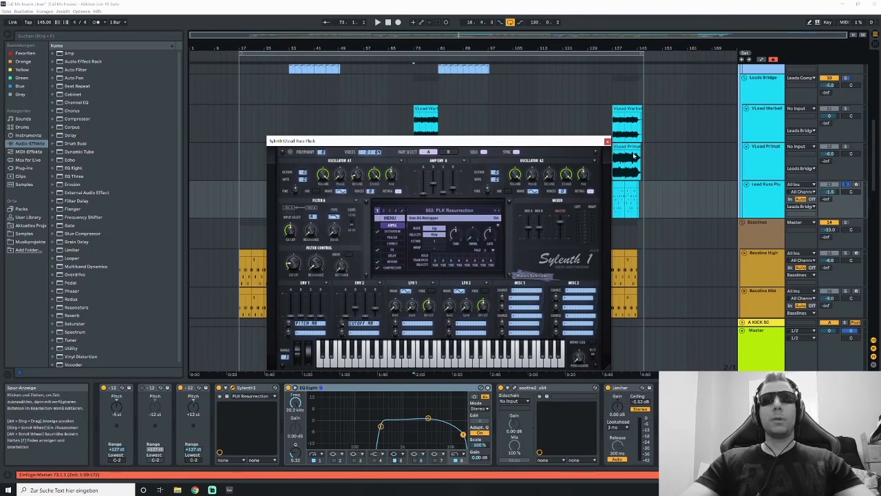
pyautogui.click(607, 141)
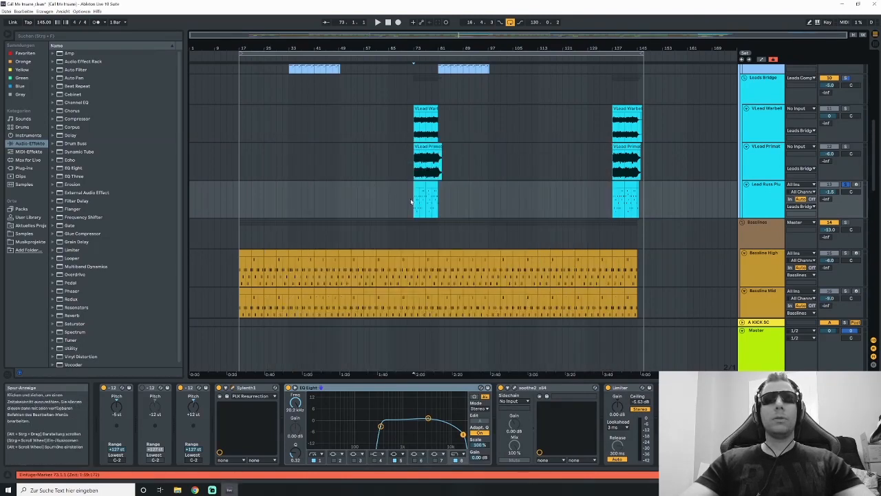
pyautogui.click(233, 387)
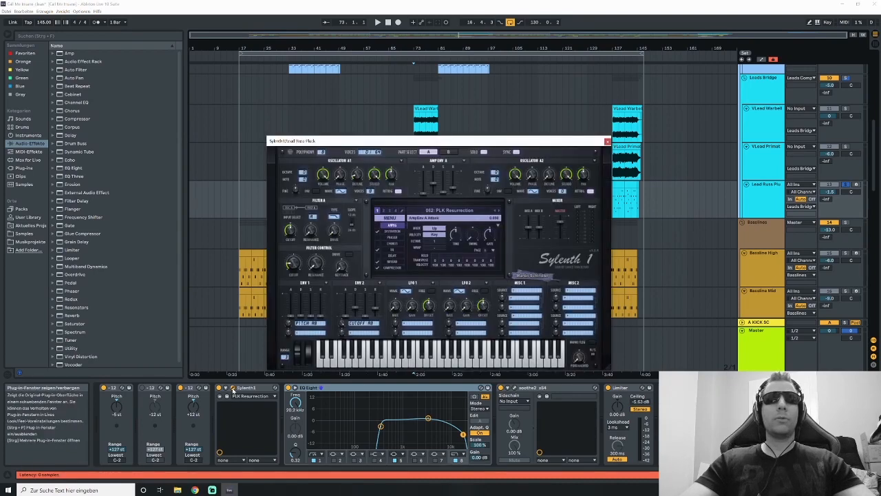
pyautogui.click(233, 387)
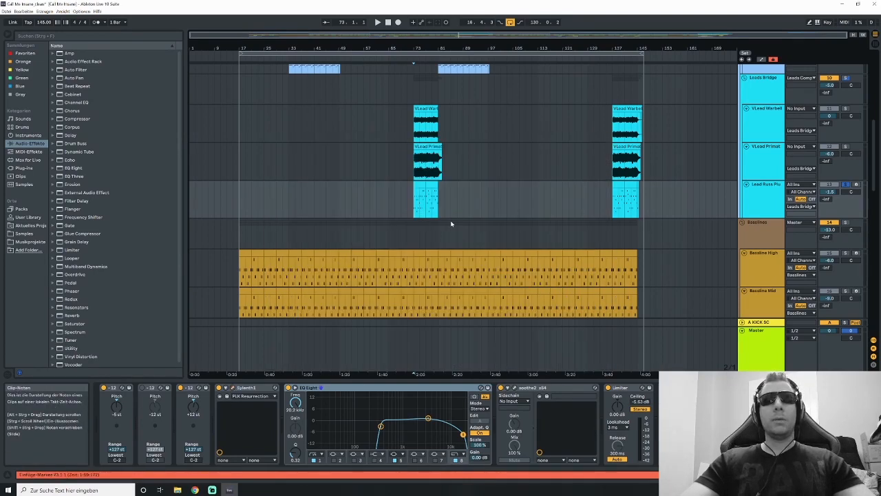
# - Play the lead and examine its spectrum in SPAN Plus on the Master track, closing the analyzer at the end
pyautogui.press('space')
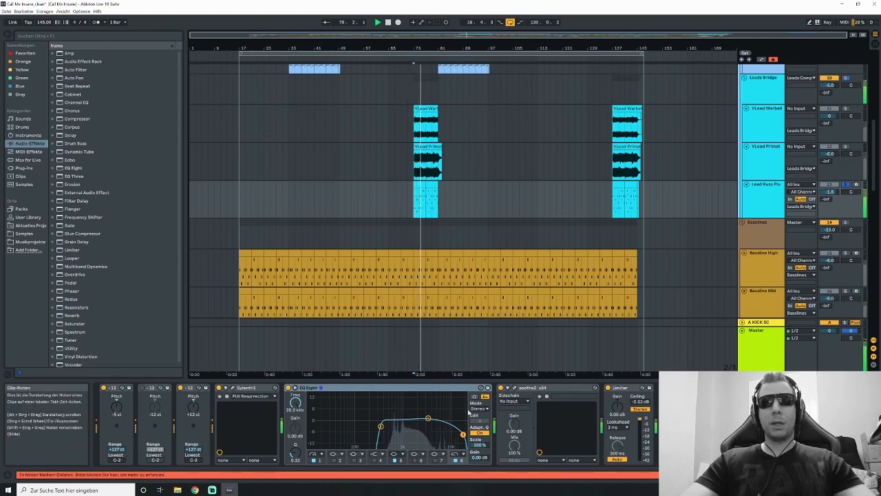
pyautogui.click(233, 389)
pyautogui.click(233, 390)
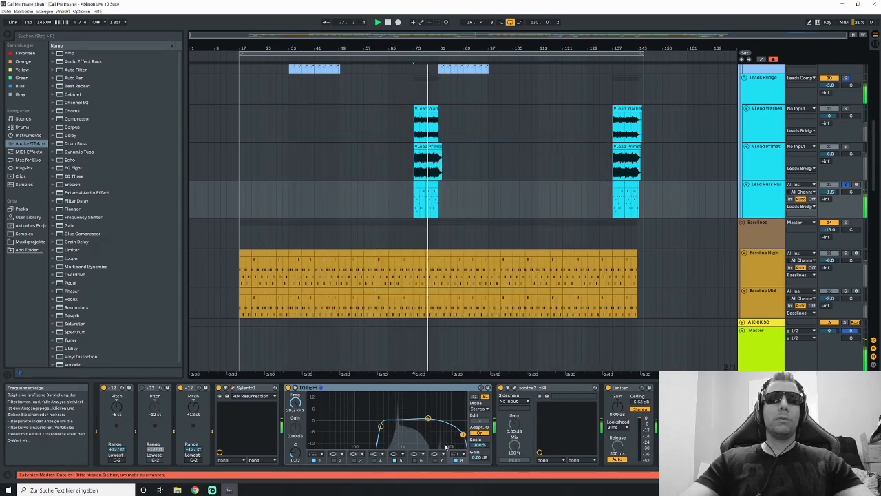
pyautogui.click(435, 354)
pyautogui.click(488, 387)
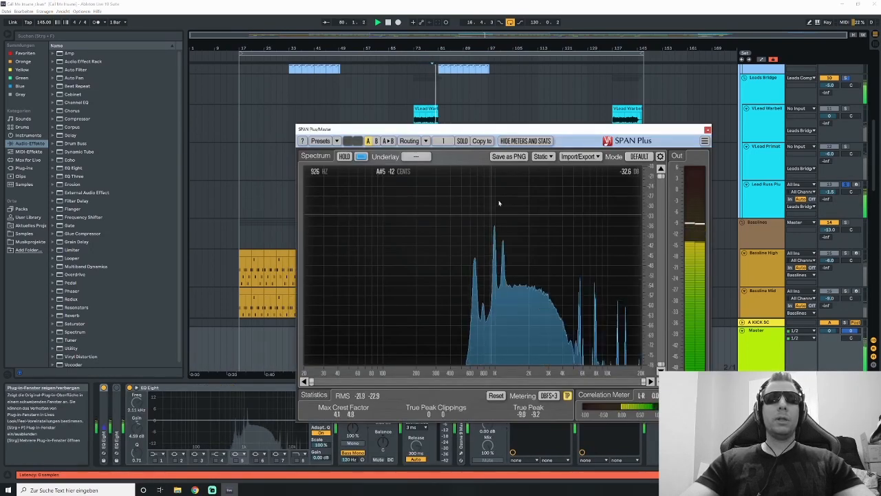
pyautogui.moveTo(496, 129); pyautogui.dragTo(339, 108)
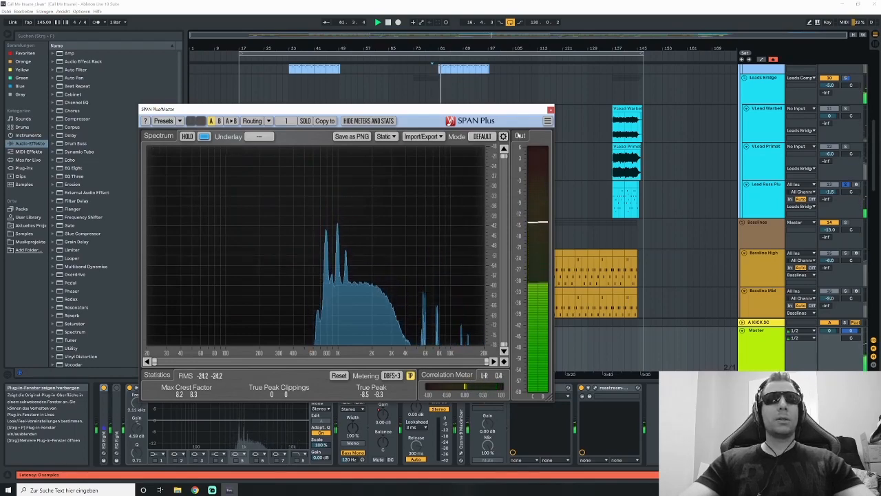
pyautogui.click(550, 110)
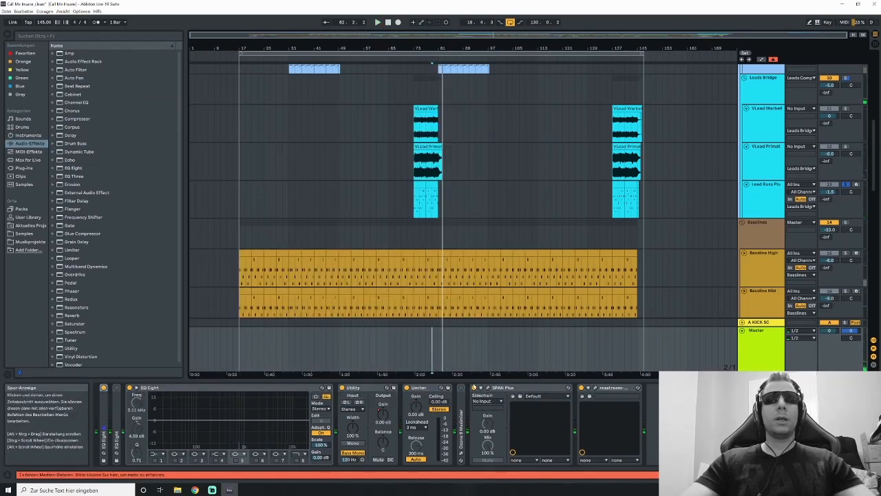
# - Compare the Lead Russ Pluck from bar 73 with soothe2 bypassed and EQ Eight off and on, leaving both devices enabled
pyautogui.click(416, 199)
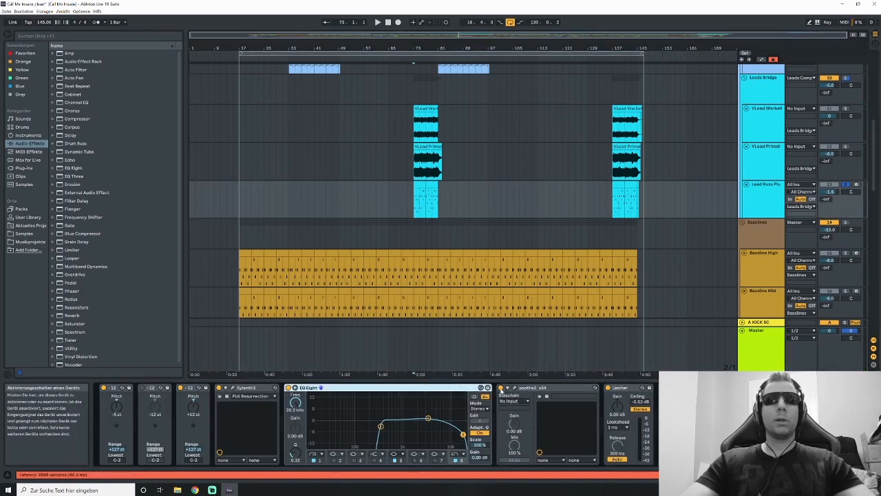
pyautogui.click(500, 388)
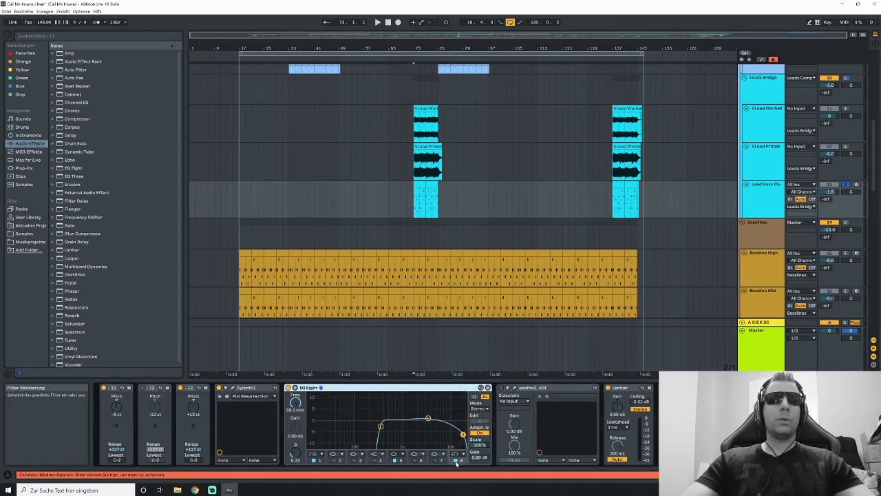
pyautogui.click(288, 388)
pyautogui.press('space')
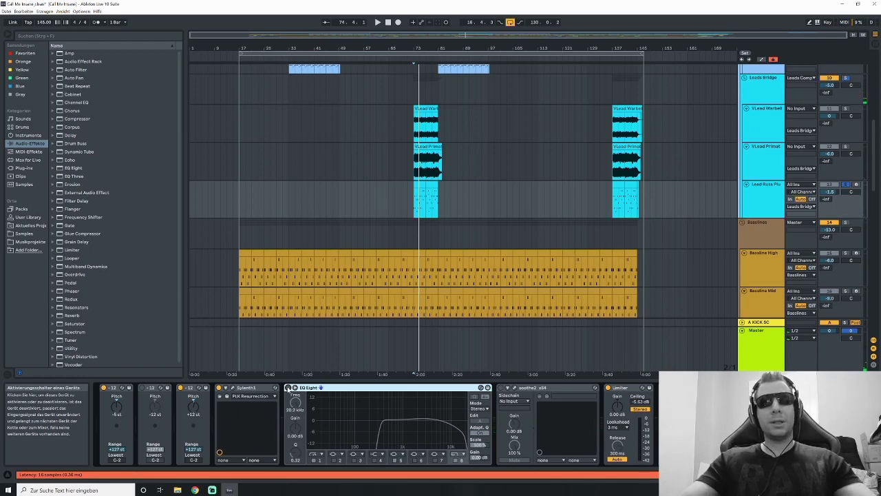
pyautogui.click(287, 388)
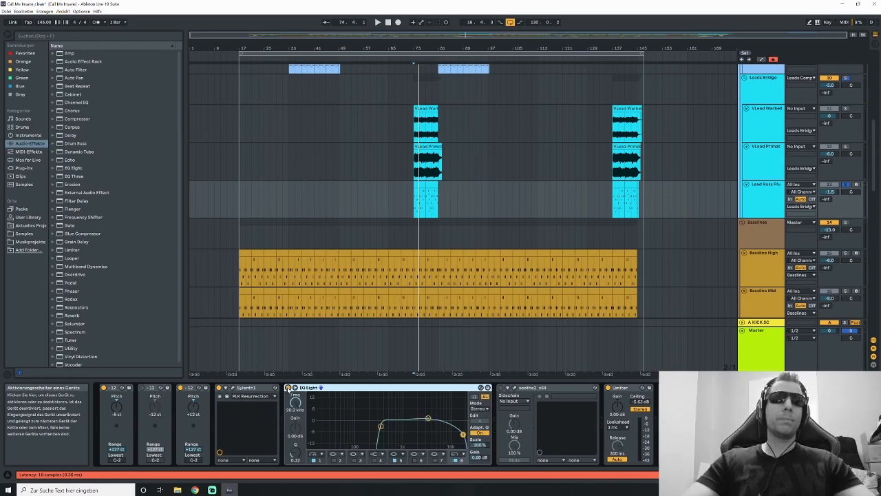
pyautogui.press('space')
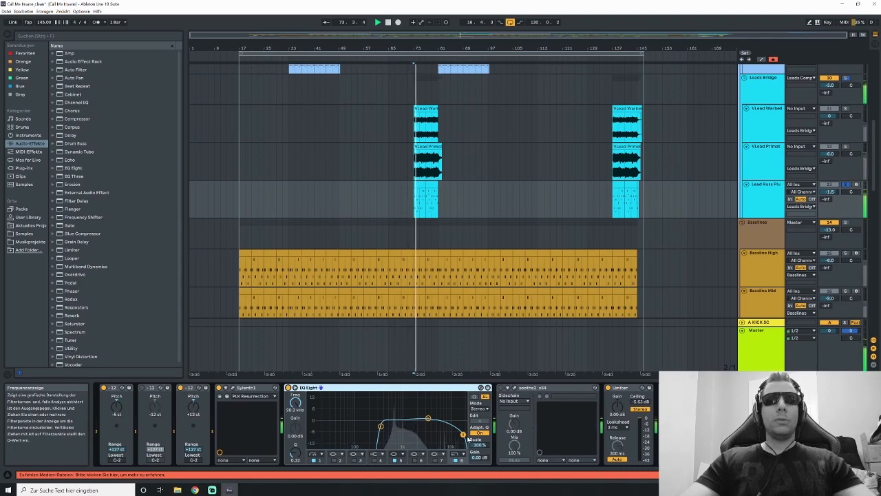
pyautogui.click(501, 388)
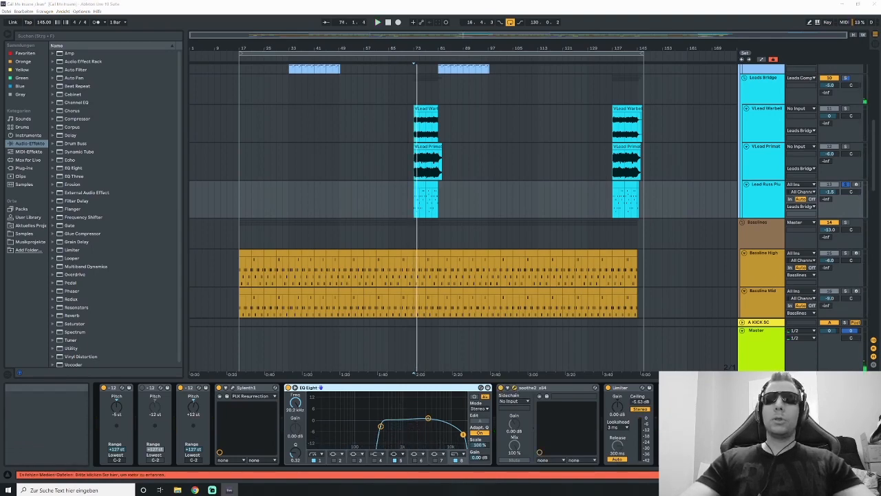
# - Skip the 1.2.0 update in soothe2 on Lead Russ Pluck and play from bar 73 to examine its resonance reduction
pyautogui.moveTo(305, 218); pyautogui.dragTo(335, 165)
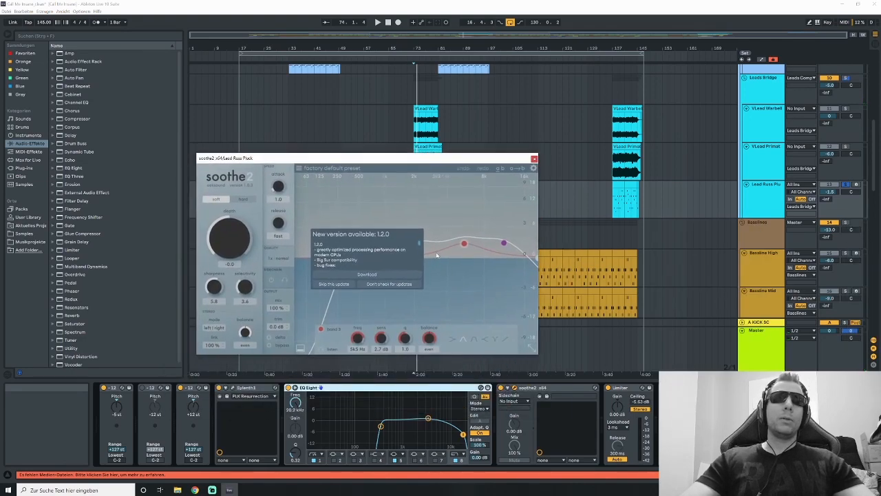
pyautogui.click(334, 284)
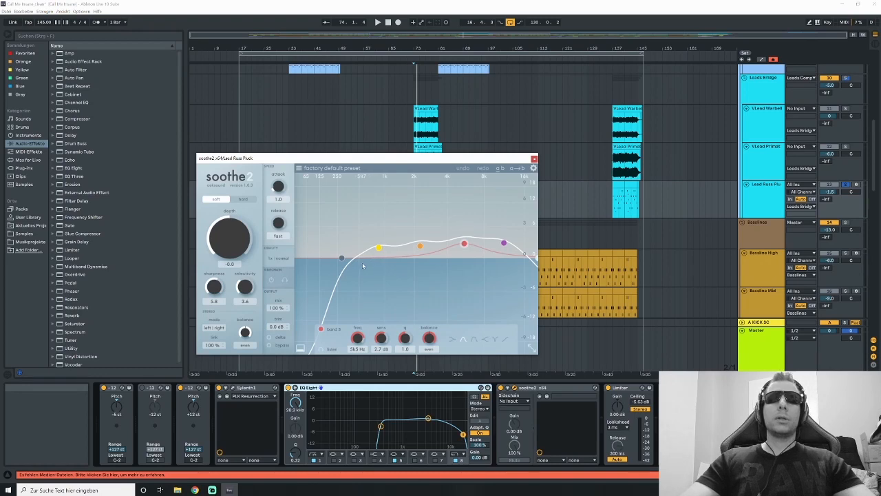
pyautogui.press('space')
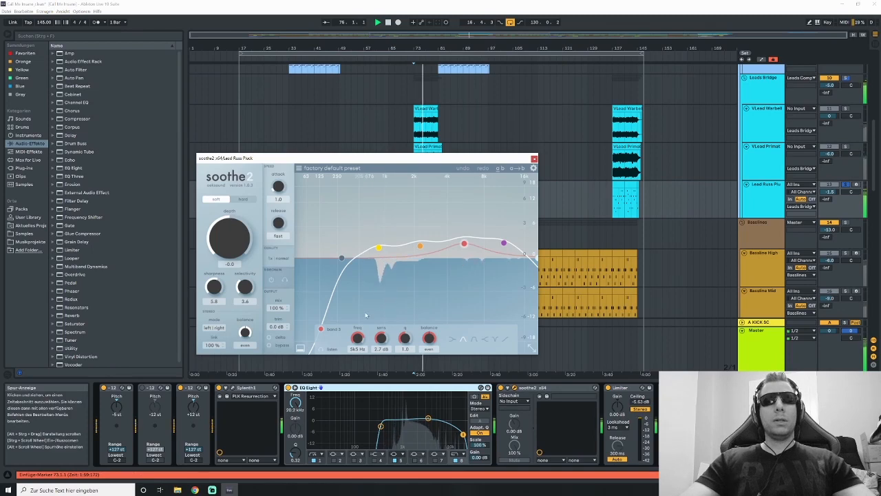
# - Open SPAN Plus on the Master beside soothe2, compare the lead's spectrum with the reduction, close both windows and stop playback
pyautogui.click(586, 341)
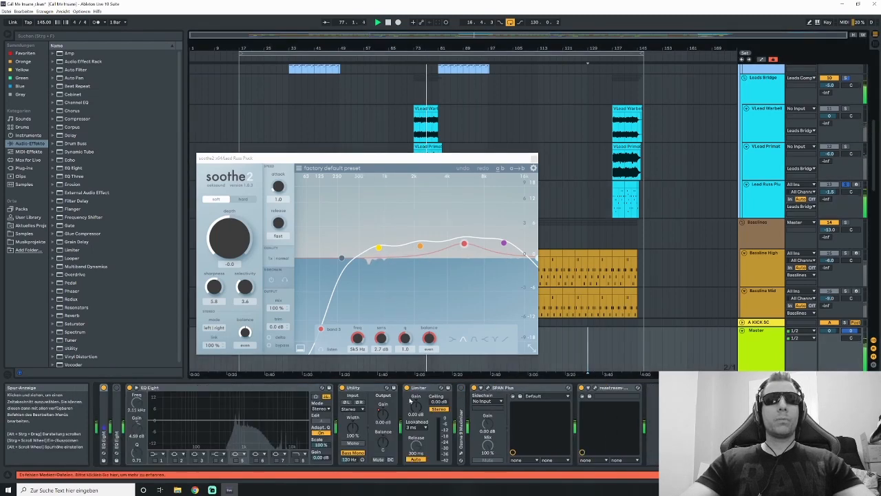
pyautogui.click(488, 388)
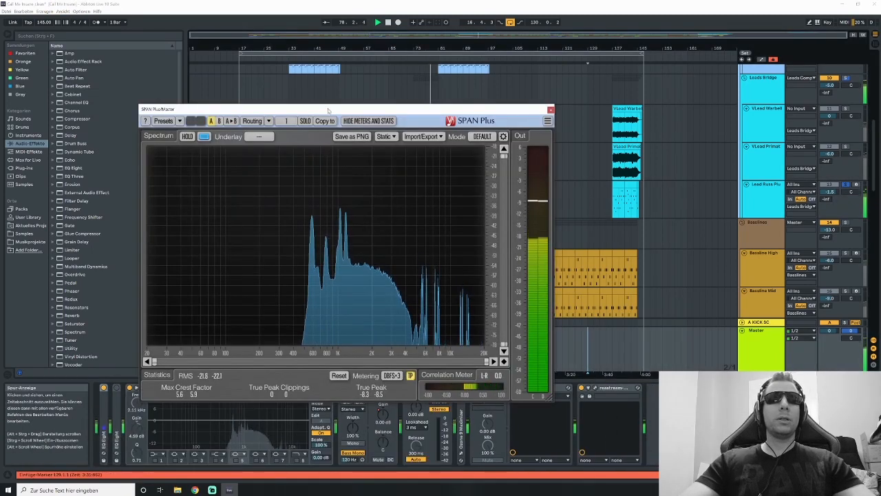
pyautogui.moveTo(338, 108); pyautogui.dragTo(252, 122)
pyautogui.moveTo(491, 159); pyautogui.dragTo(650, 140)
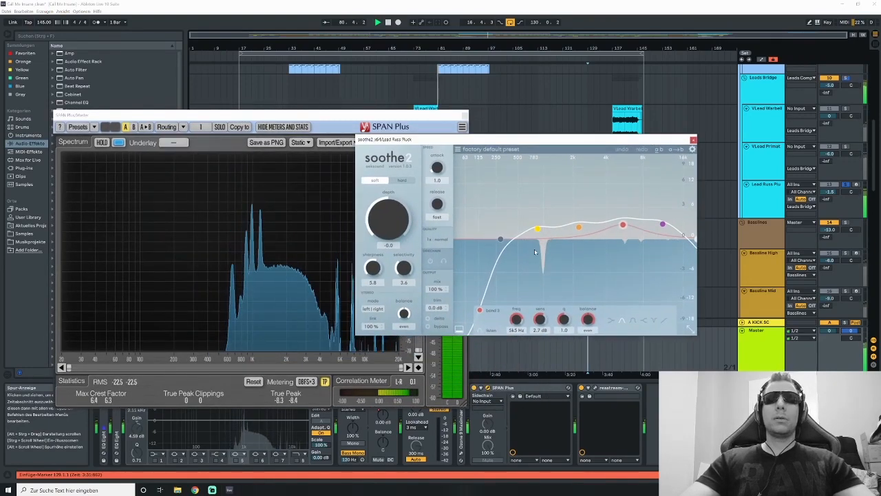
pyautogui.click(464, 115)
pyautogui.click(692, 140)
pyautogui.press('space')
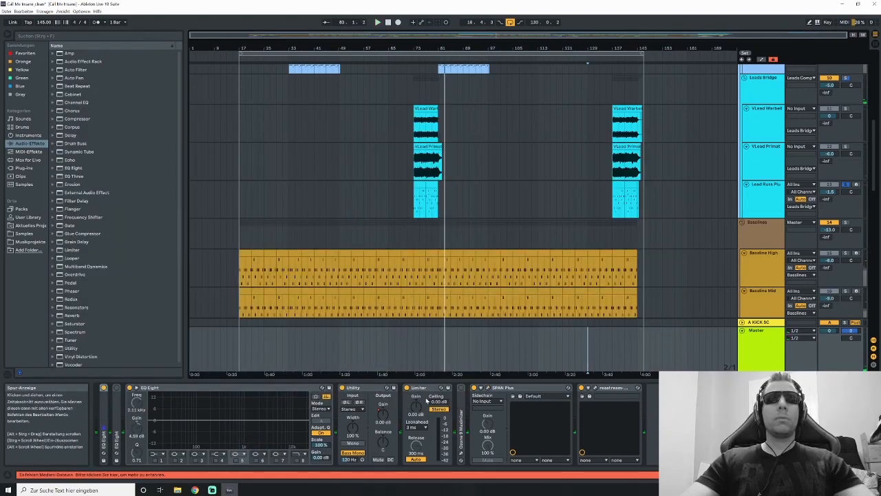
# - Play the soloed Lead Russ Pluck from bar 73 to examine how its EQ Eight responds
pyautogui.click(424, 196)
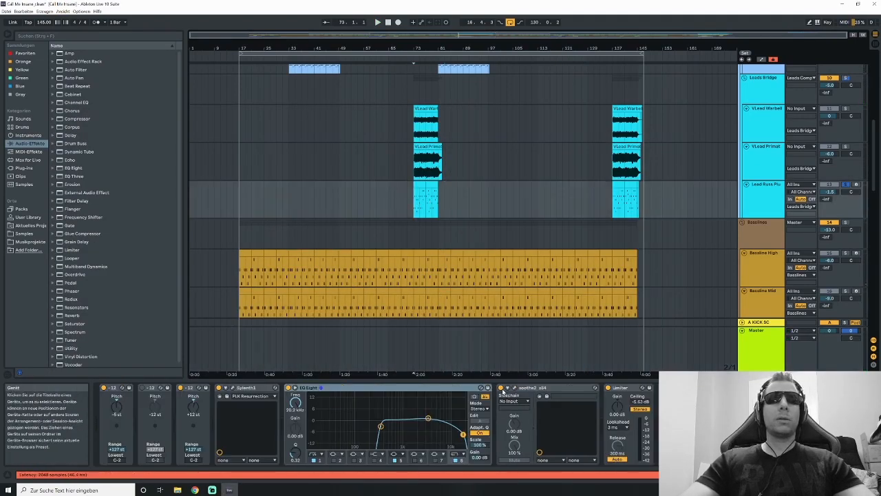
pyautogui.press('space')
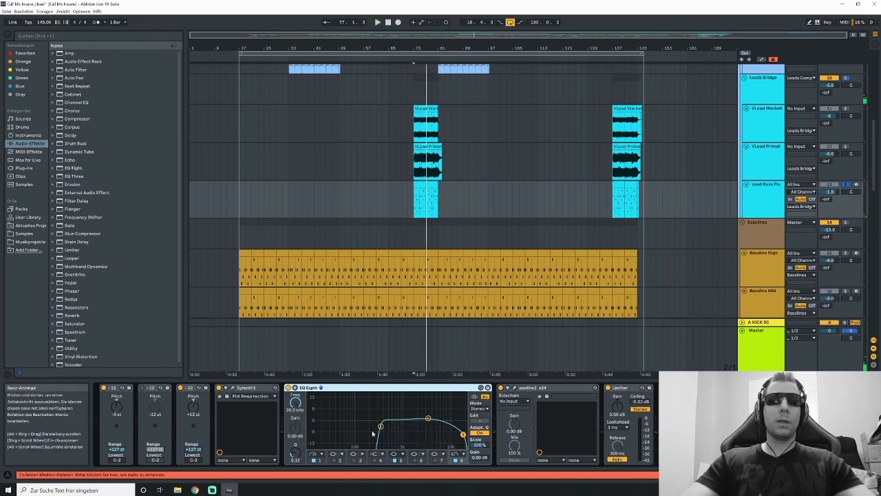
pyautogui.press('space')
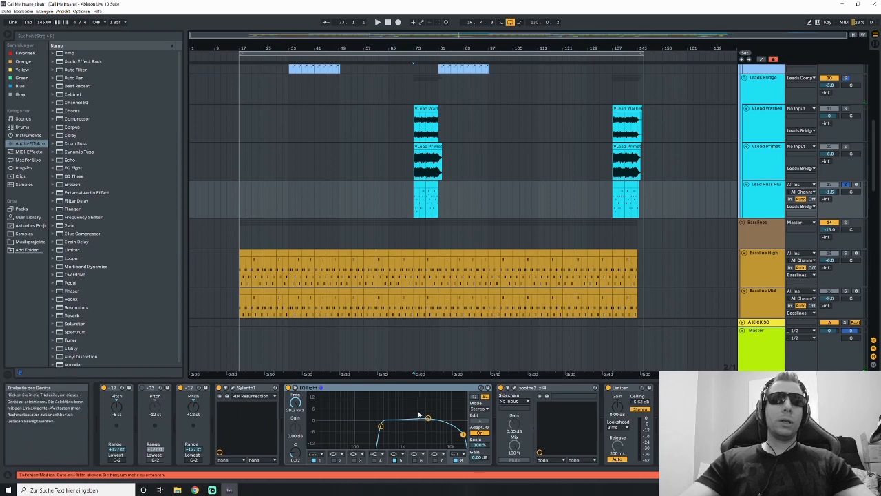
# - Try a narrow band 6 cut of -6.19 dB at 2.50 kHz in Lead Russ Pluck's EQ Eight, shifting it lower during playback
pyautogui.click(415, 462)
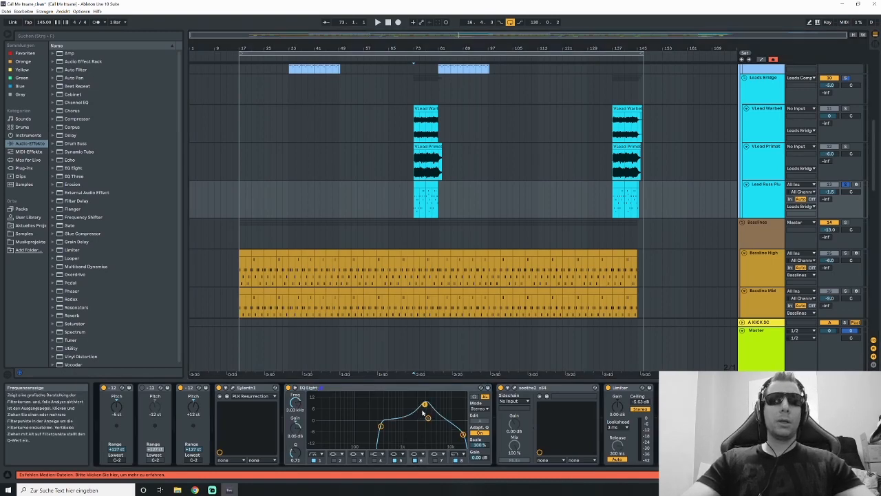
pyautogui.moveTo(296, 428); pyautogui.dragTo(296, 401)
pyautogui.moveTo(295, 455); pyautogui.dragTo(295, 449)
pyautogui.moveTo(391, 396); pyautogui.dragTo(447, 402)
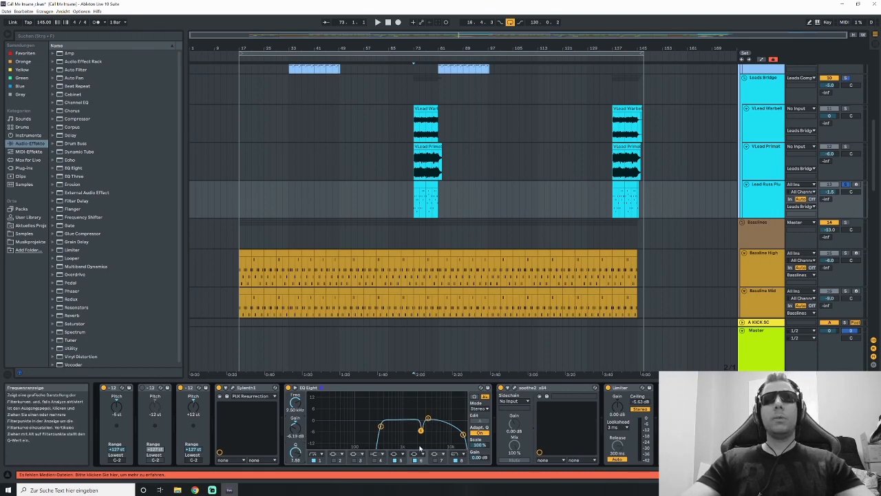
pyautogui.press('space')
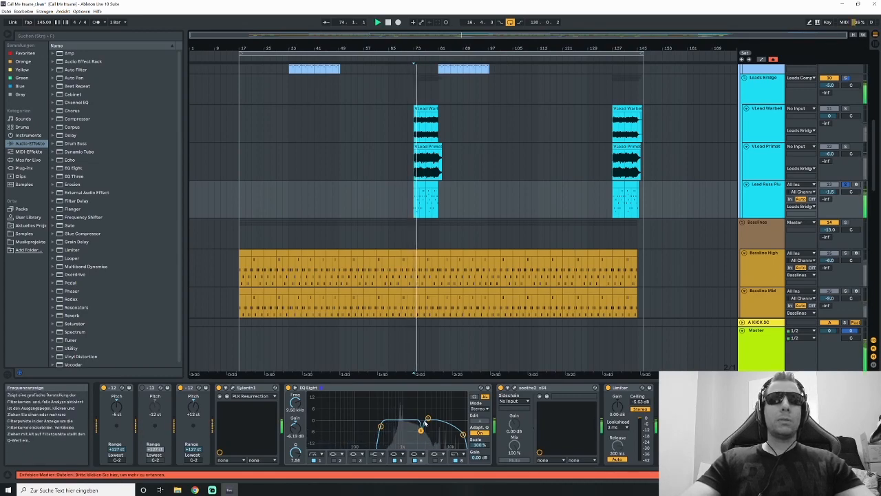
pyautogui.moveTo(416, 425)
pyautogui.mouseDown()
pyautogui.moveTo(400, 430)
pyautogui.moveTo(414, 427)
pyautogui.mouseUp()
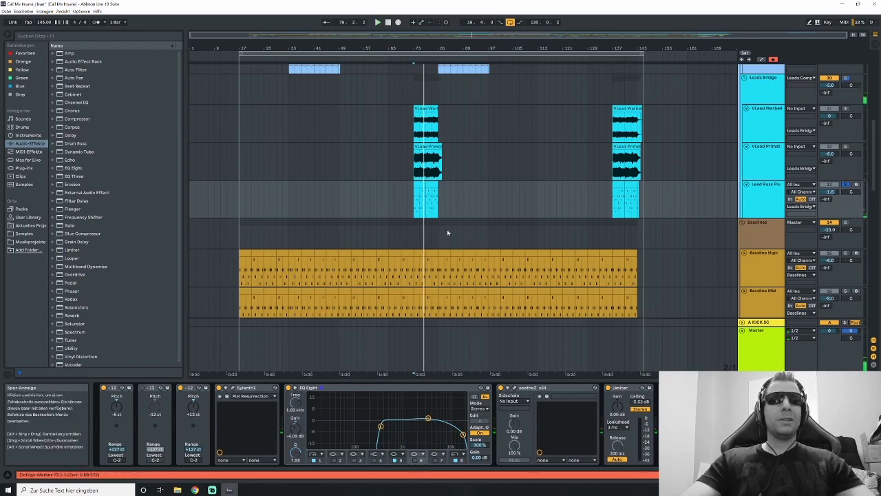
pyautogui.press('space')
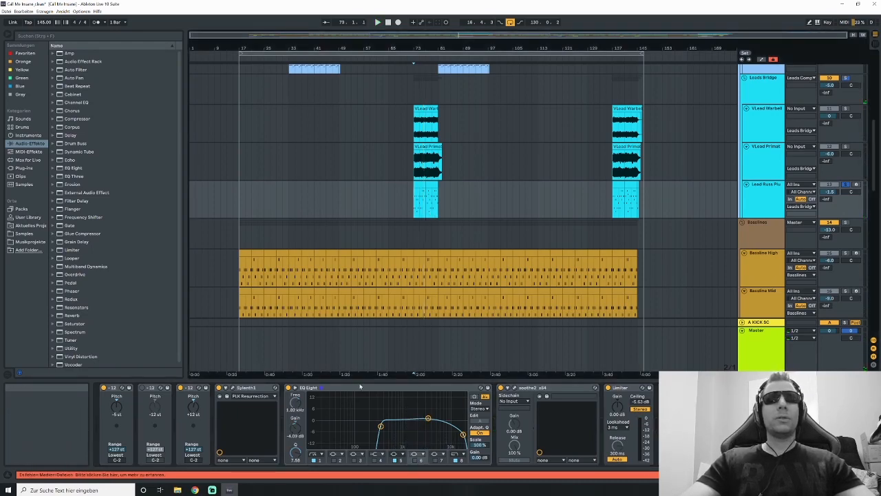
# - Review the soothe2 curve and settings on Lead Russ Pluck, closing the plug-in window at the end
pyautogui.click(514, 388)
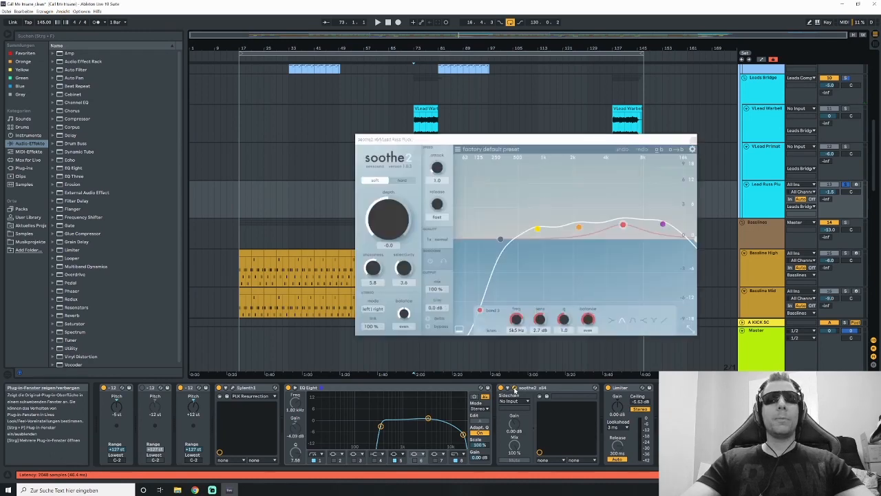
pyautogui.click(514, 389)
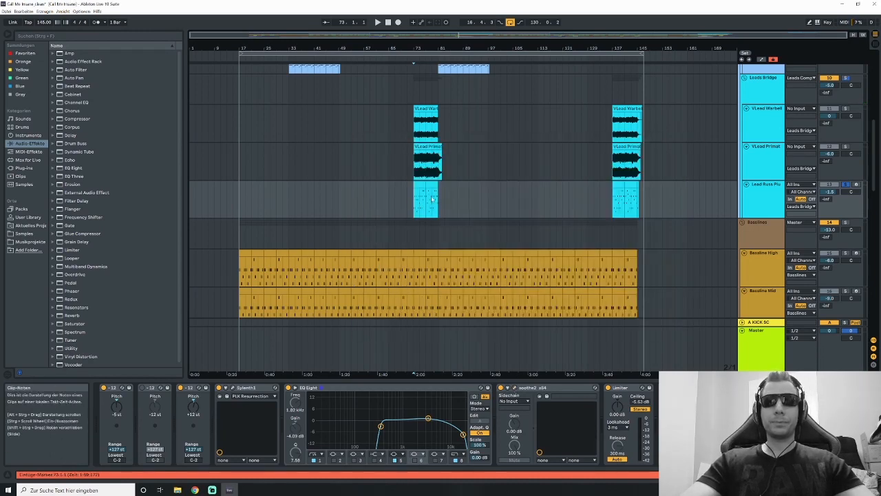
pyautogui.click(514, 389)
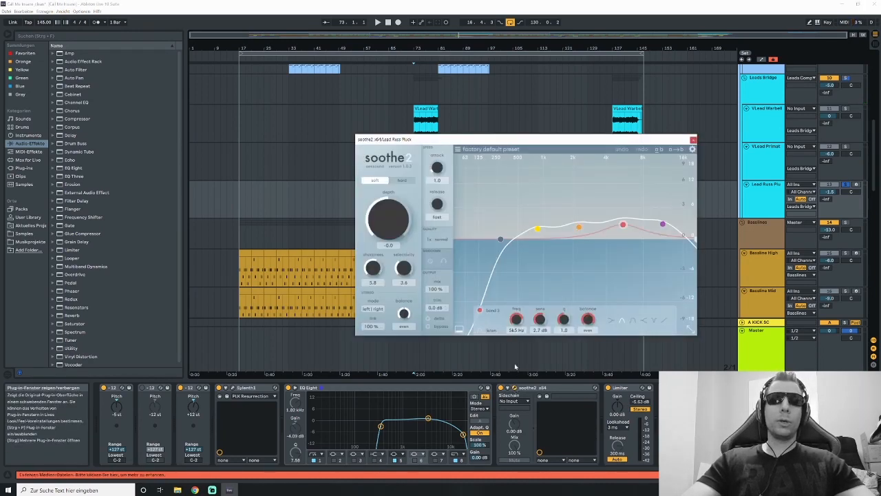
pyautogui.moveTo(614, 144); pyautogui.dragTo(474, 135)
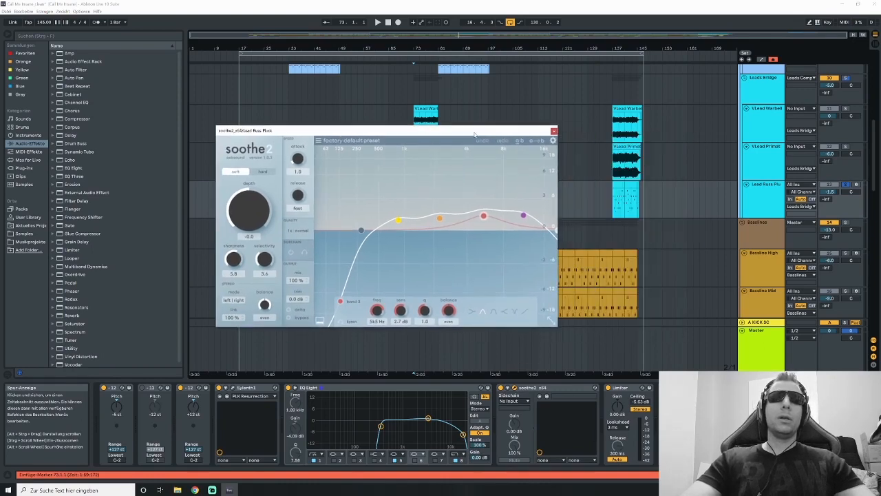
pyautogui.click(554, 131)
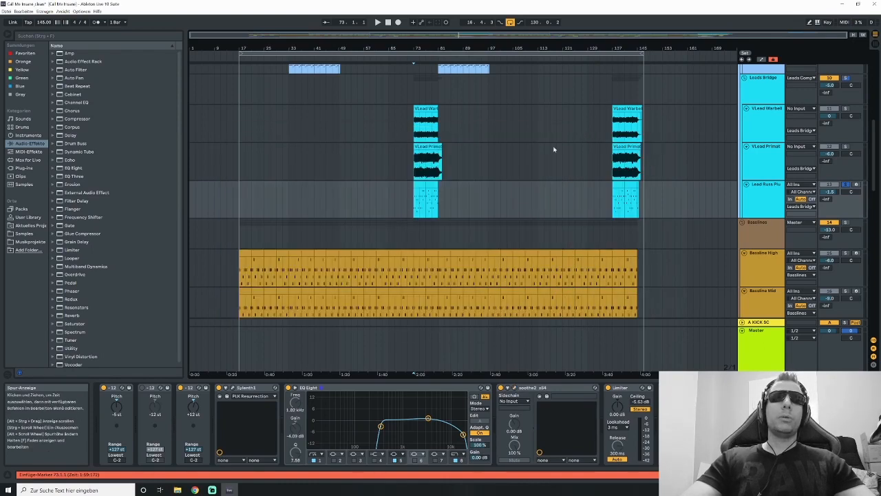
# - Unsolo the Lead Russ Pluck track and look over the lead, bassline and vocal tracks in the arrangement
pyautogui.click(845, 185)
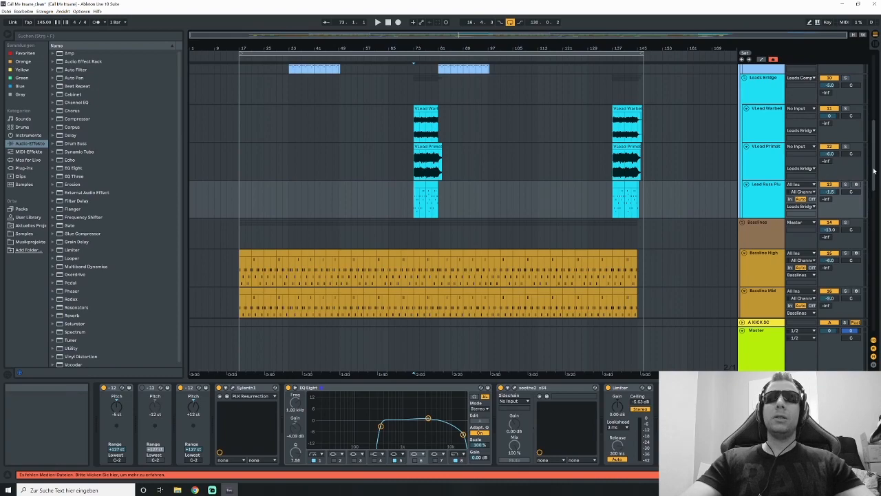
pyautogui.moveTo(874, 170); pyautogui.dragTo(862, 199)
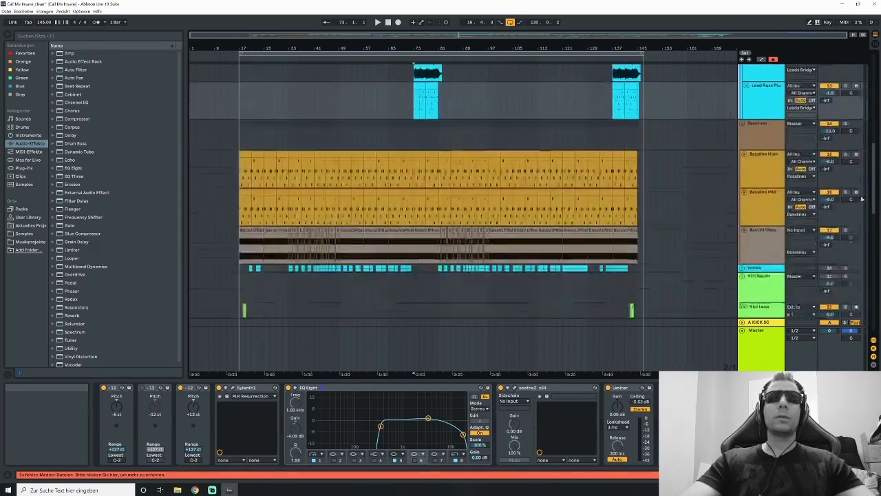
pyautogui.scroll(-5, 862, 199)
pyautogui.scroll(4, 861, 199)
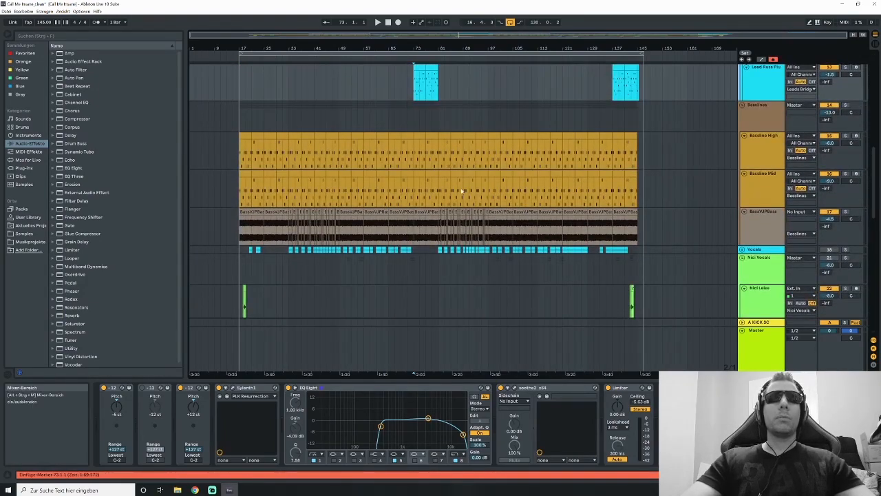
pyautogui.scroll(10, 413, 113)
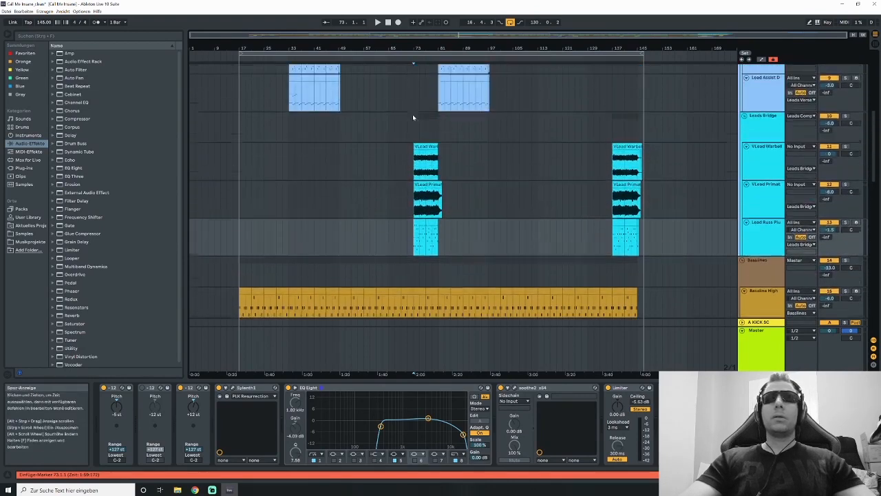
pyautogui.click(475, 145)
pyautogui.scroll(-5, 474, 145)
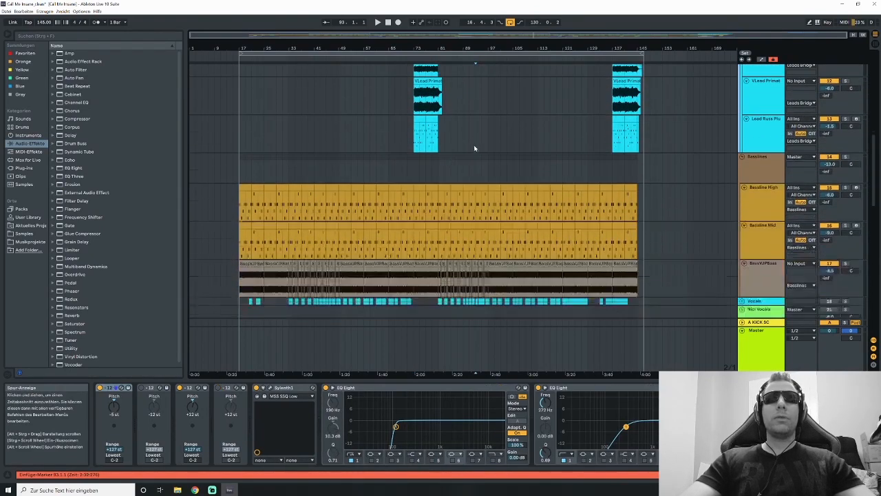
pyautogui.click(419, 162)
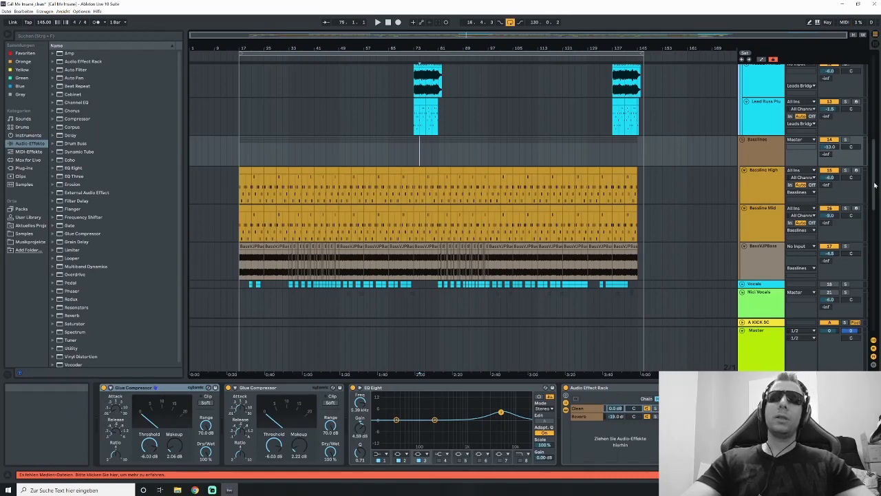
# - Look over the chorus leads' device chains on the Lead Main and Lead Fat SSW tracks around bar 57
pyautogui.scroll(5, 220, 158)
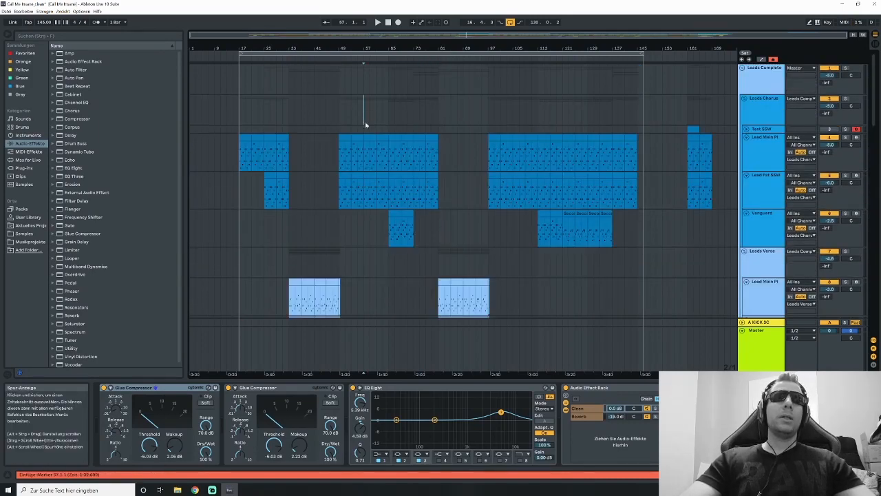
pyautogui.click(366, 125)
pyautogui.click(364, 160)
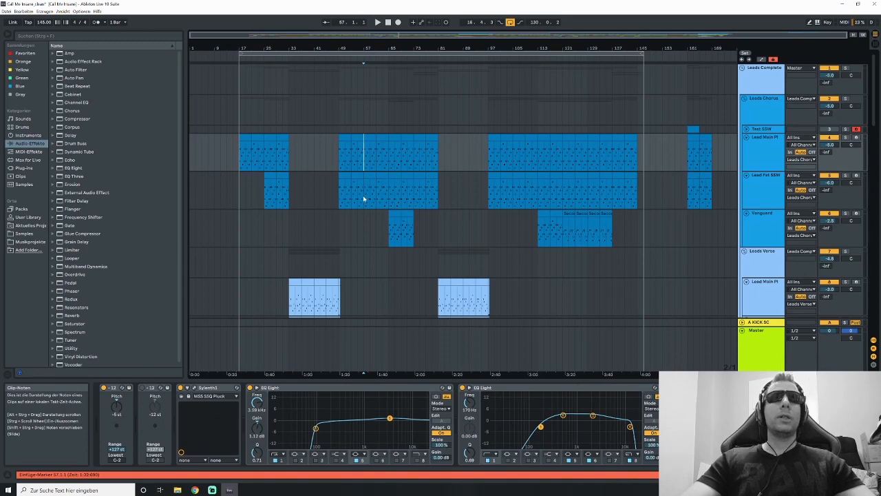
pyautogui.click(365, 195)
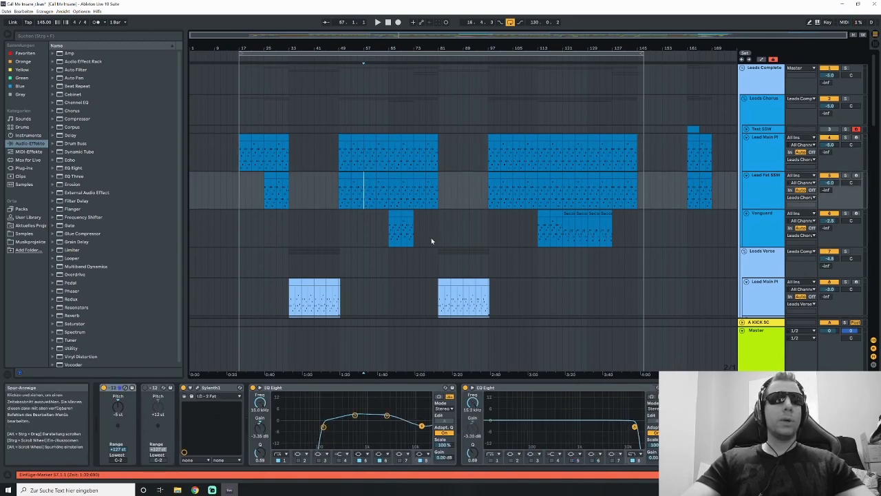
# - Inspect the Vanguard lead's MSS LD Beast patch in its synth window and close the window
pyautogui.click(395, 234)
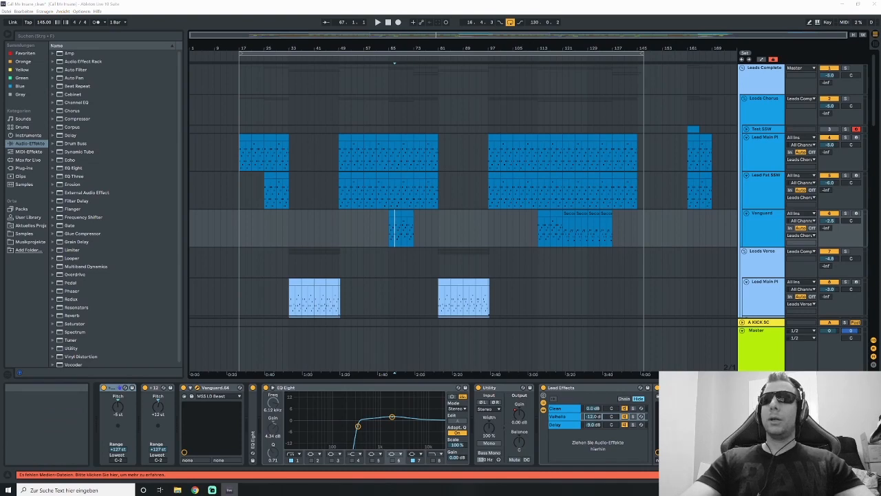
pyautogui.moveTo(880, 165); pyautogui.dragTo(372, 128)
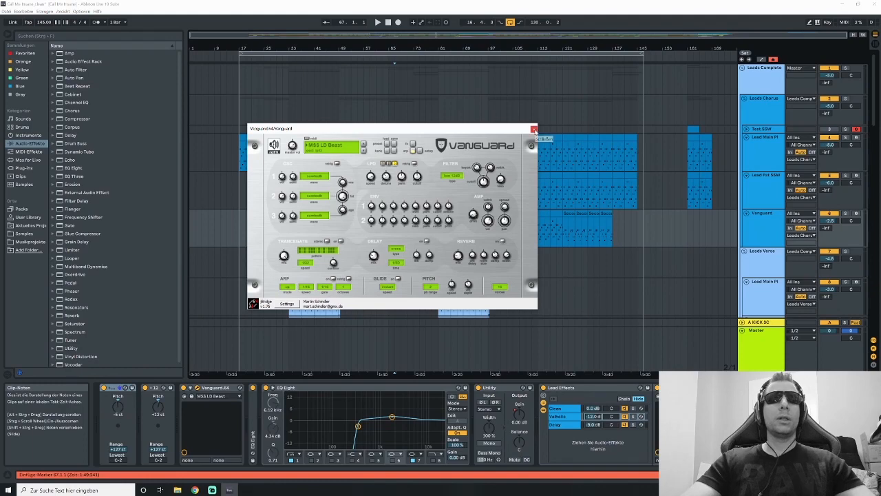
pyautogui.click(533, 128)
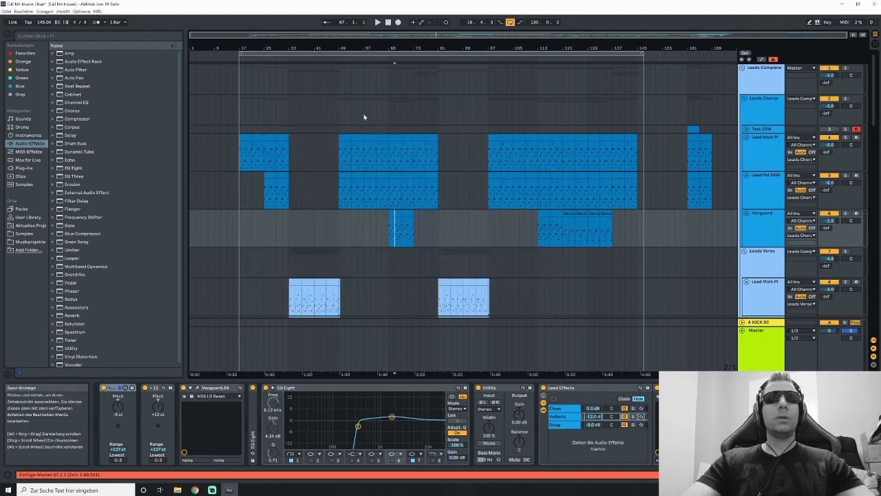
# - Inspect the Sylenth1 instrument on the Lead Main Pluck track, using the clip at bar 57, and close its window
pyautogui.click(363, 114)
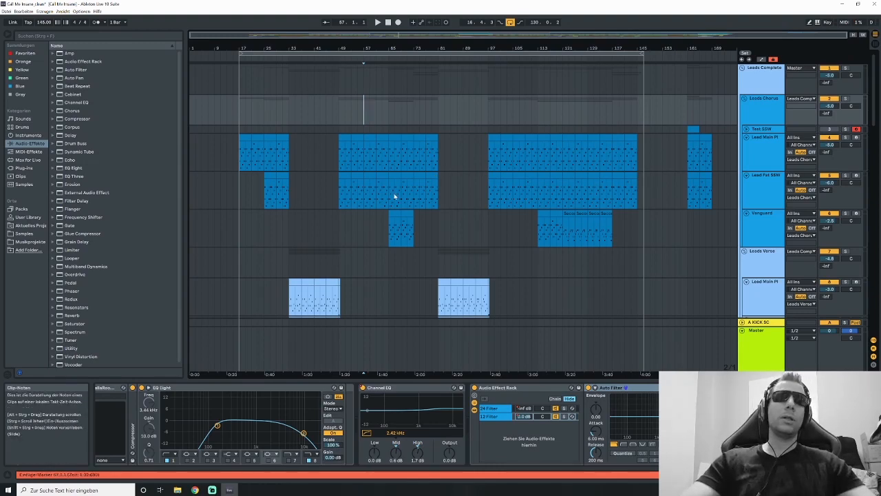
pyautogui.click(366, 156)
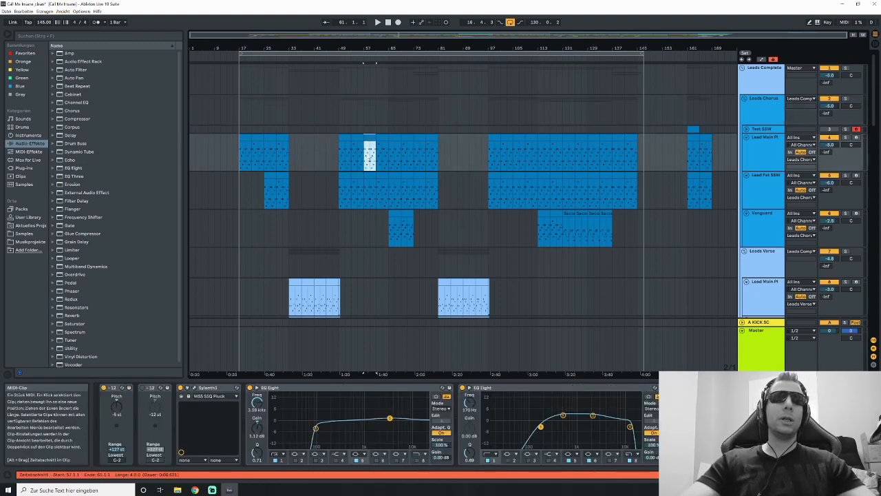
pyautogui.click(188, 396)
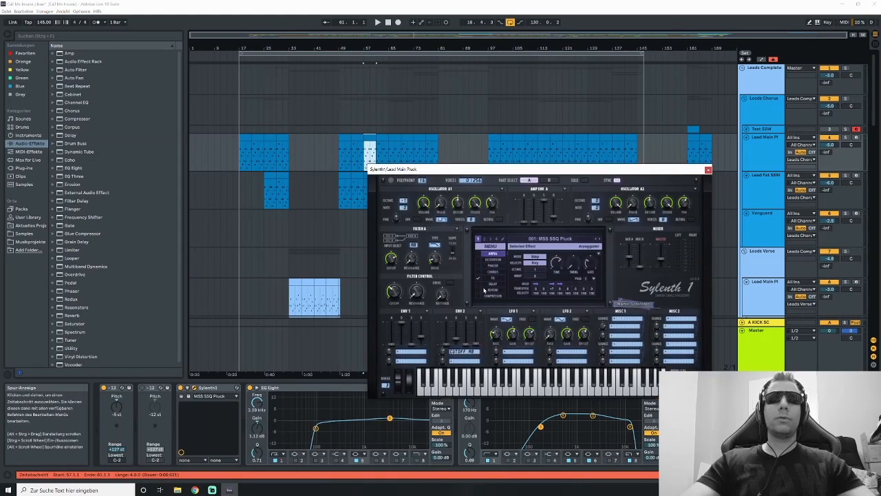
pyautogui.click(708, 170)
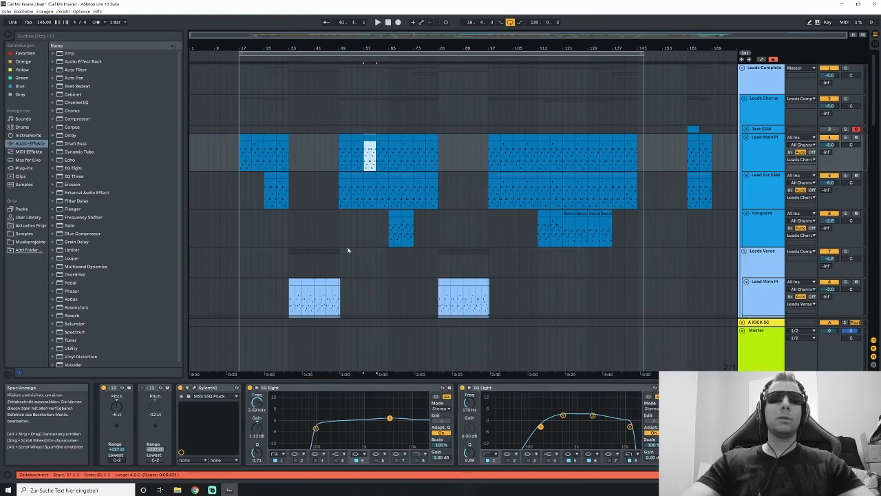
# - Inspect the Vanguard synth with its MSS LD Beast preset on the Vanguard track and close its window
pyautogui.click(388, 235)
pyautogui.click(196, 389)
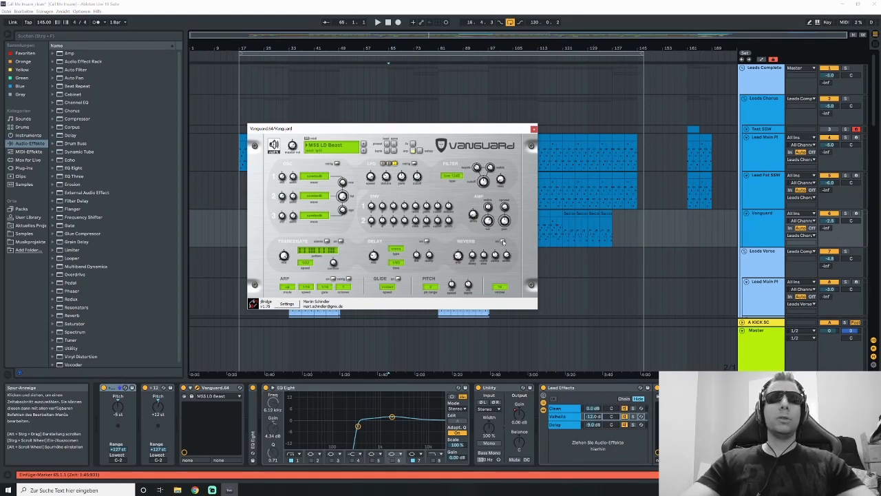
pyautogui.click(534, 128)
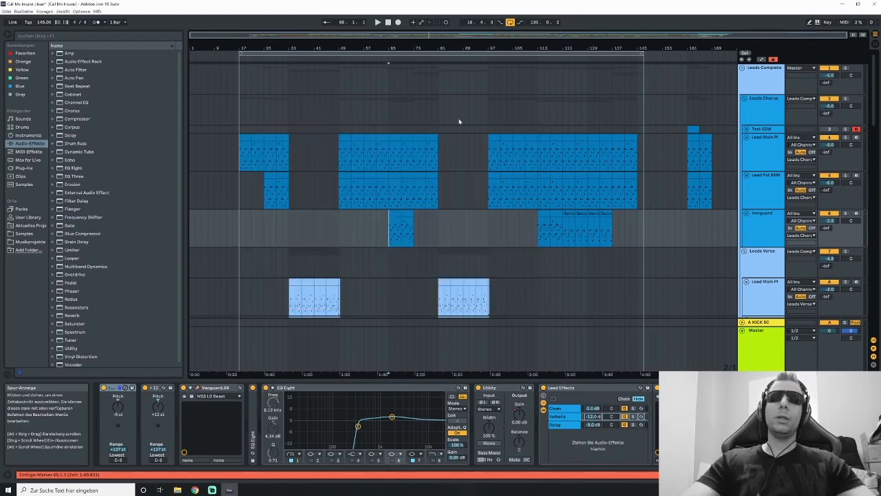
# - Solo the Leads Chorus group and listen briefly to it from bar 57
pyautogui.click(364, 113)
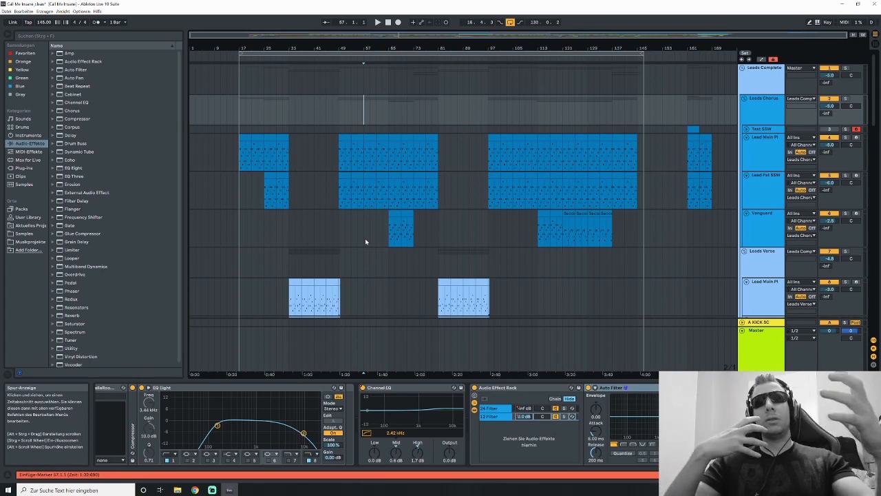
pyautogui.click(846, 100)
pyautogui.press('space')
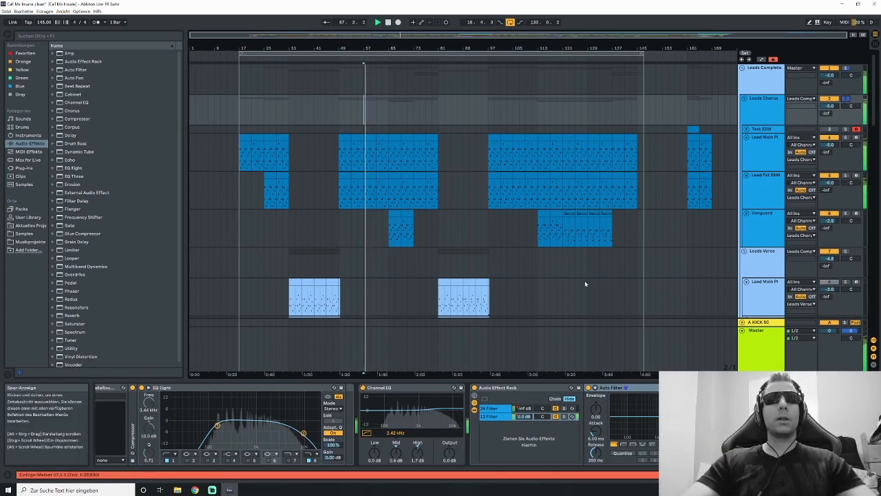
pyautogui.press('space')
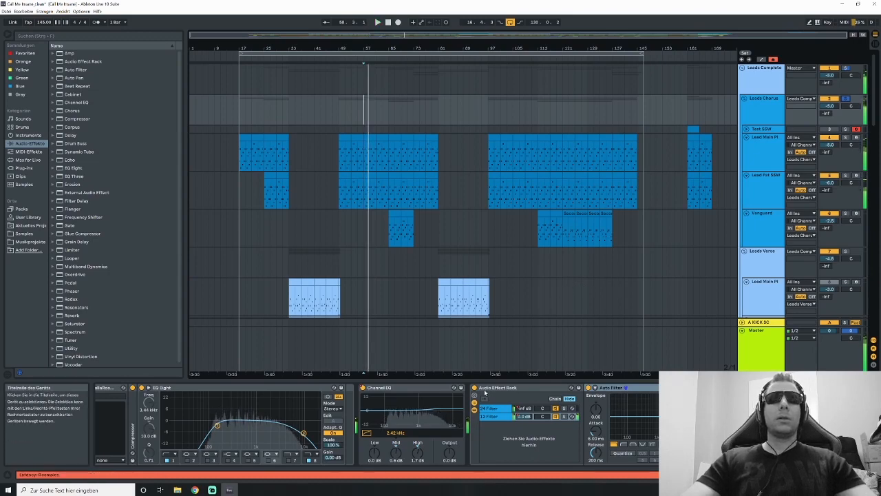
# - Bring up the Lead Effects Big SC rack on the Leads Chorus group and select its Reverb chain
pyautogui.click(363, 101)
pyautogui.moveTo(830, 474); pyautogui.dragTo(810, 475)
pyautogui.click(528, 388)
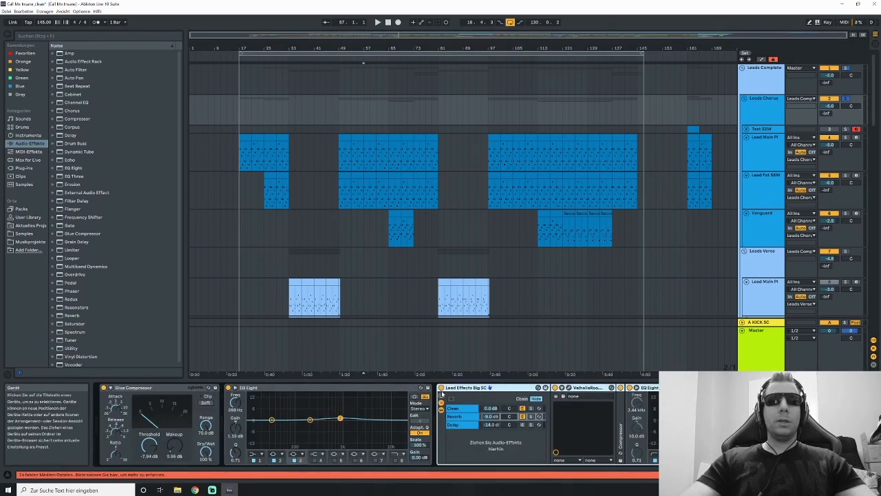
pyautogui.click(466, 418)
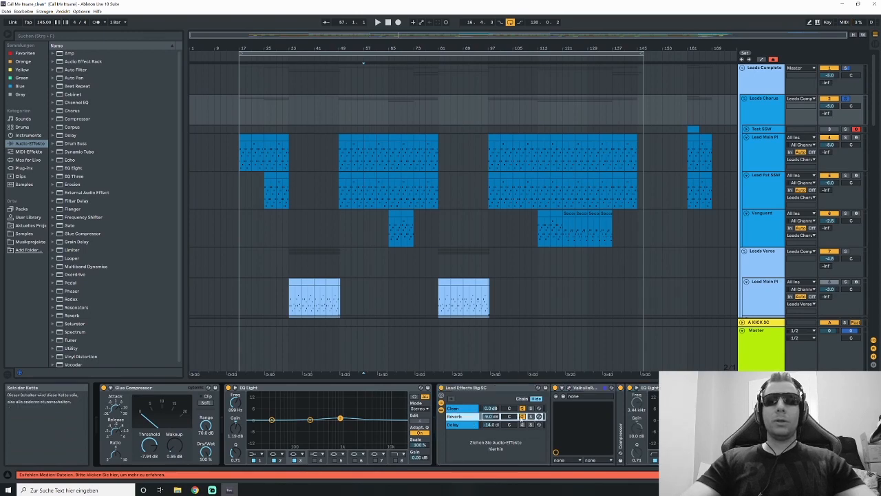
# - Play the Leads Chorus group repeatedly from bar 57, comparing the sound with the Lead Effects Big SC rack bypassed and active
pyautogui.click(364, 112)
pyautogui.press('space')
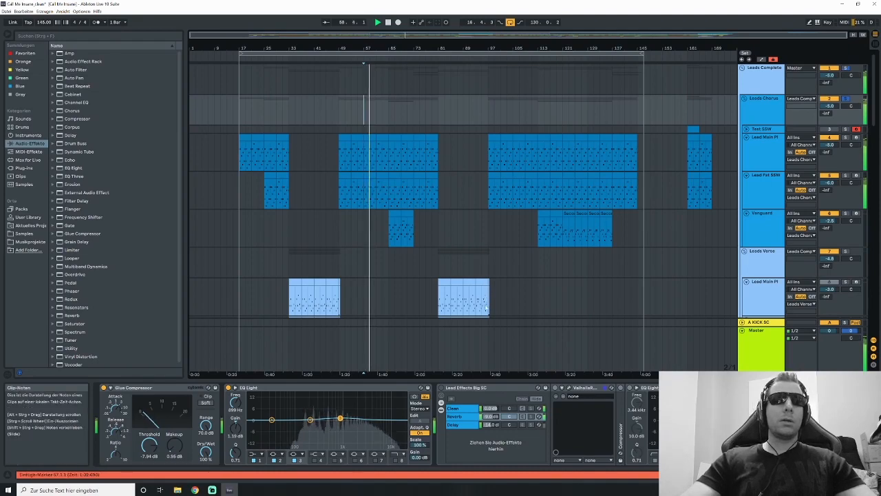
pyautogui.press('space')
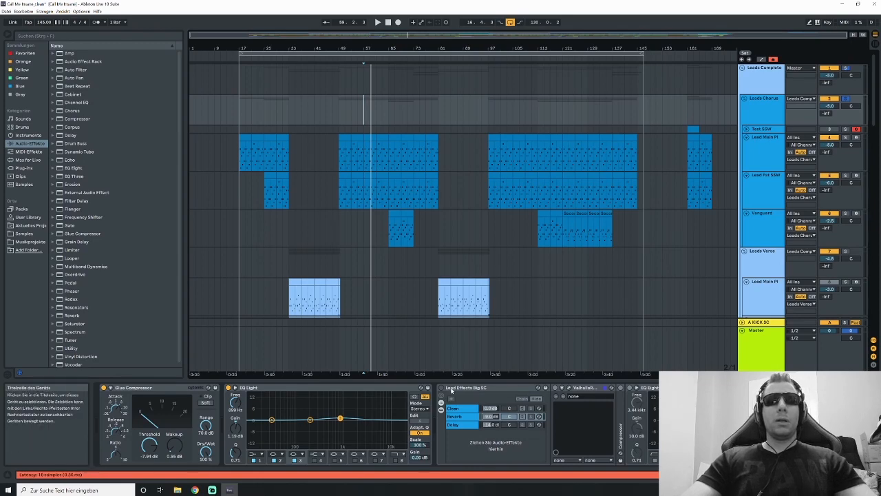
pyautogui.press('space')
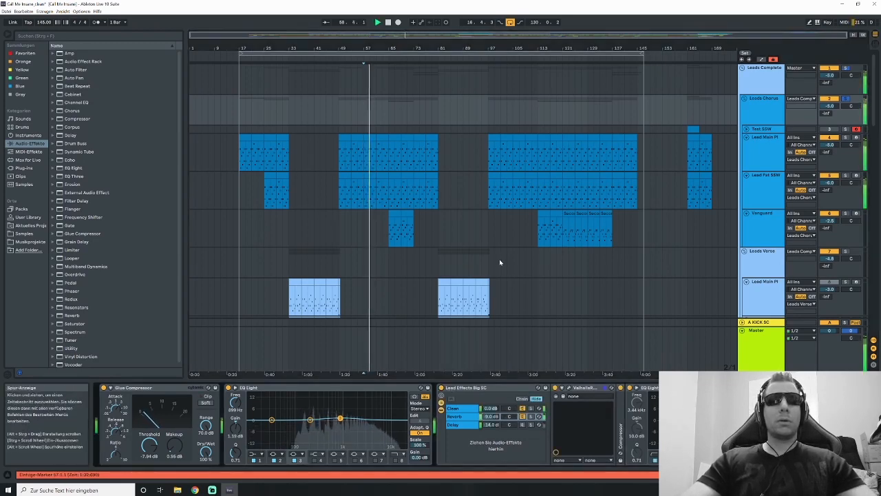
pyautogui.press('space')
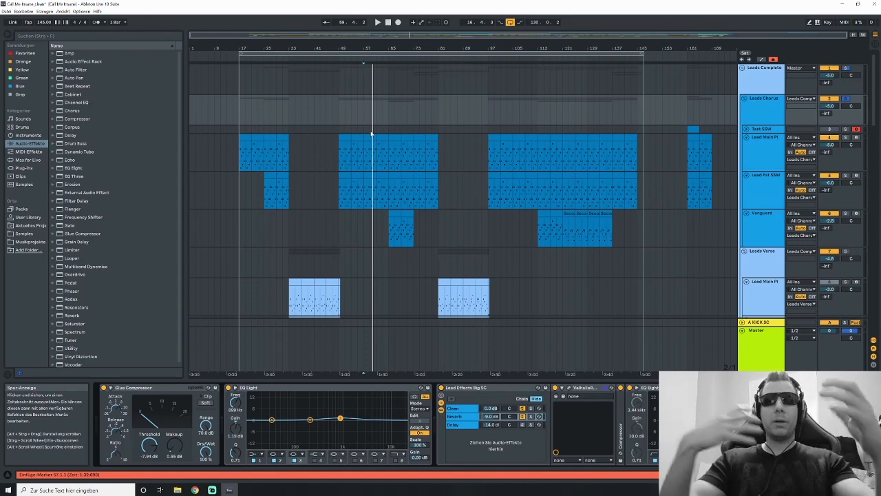
pyautogui.press('space')
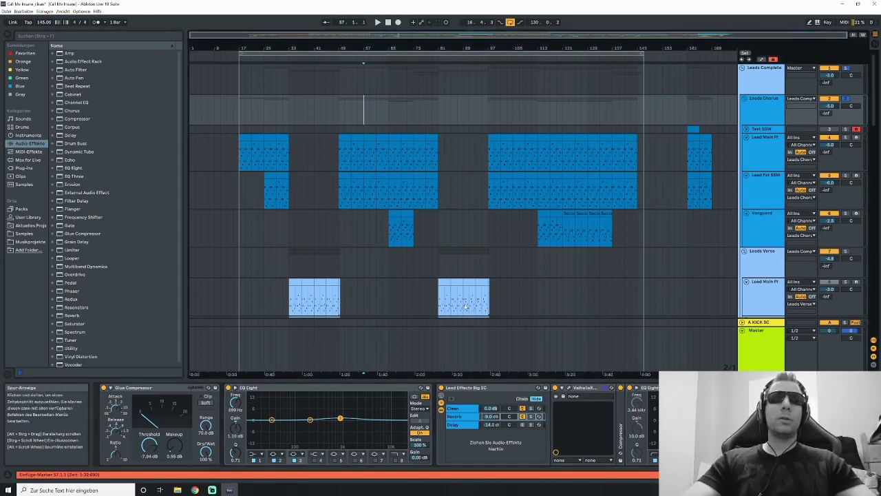
pyautogui.press('space')
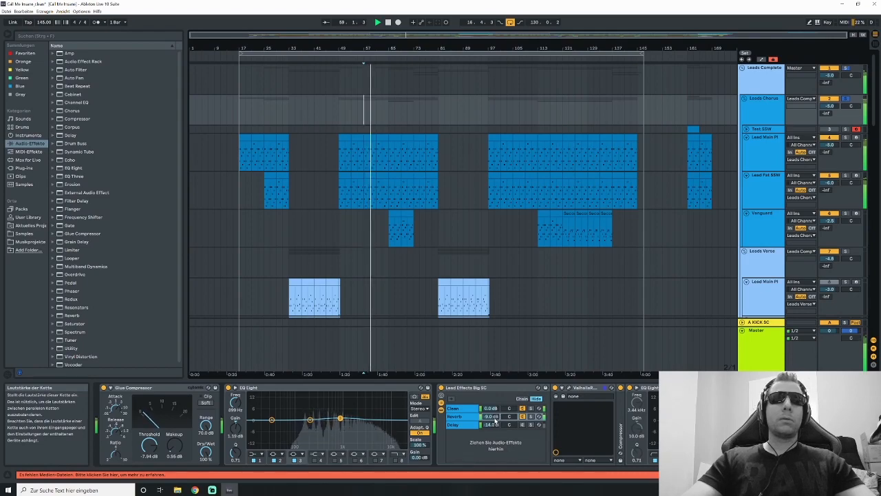
# - Open the Reverb chain's ValhallaRoom plug-in and review its predelay, decay, high cut, depth and reverb mode settings
pyautogui.click(569, 390)
pyautogui.moveTo(398, 172)
pyautogui.mouseDown()
pyautogui.moveTo(339, 148)
pyautogui.moveTo(391, 157)
pyautogui.mouseUp()
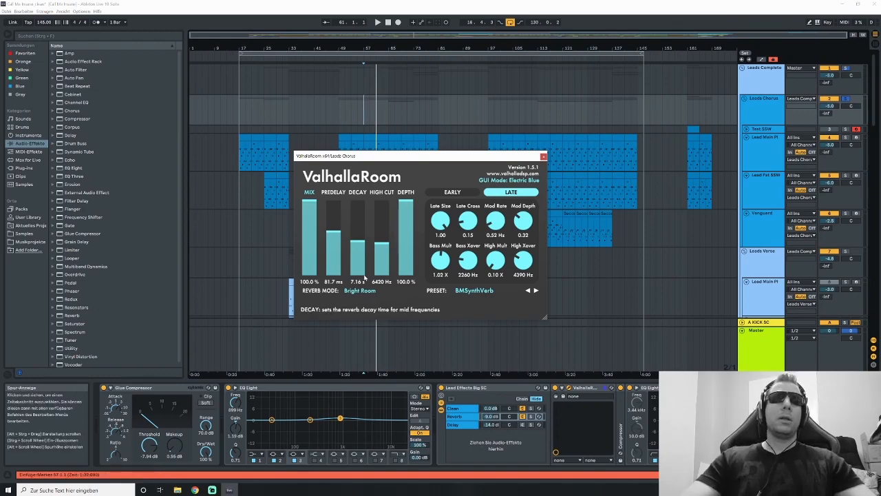
pyautogui.moveTo(393, 158); pyautogui.dragTo(419, 151)
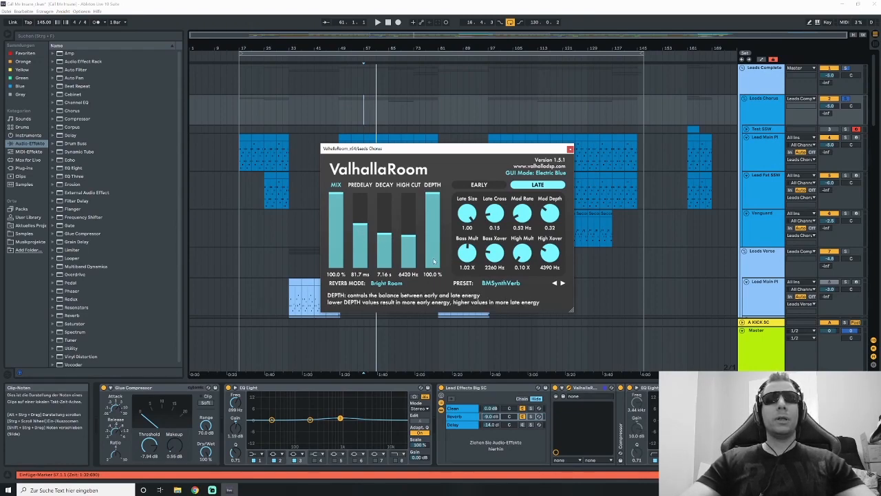
pyautogui.moveTo(413, 151); pyautogui.dragTo(426, 149)
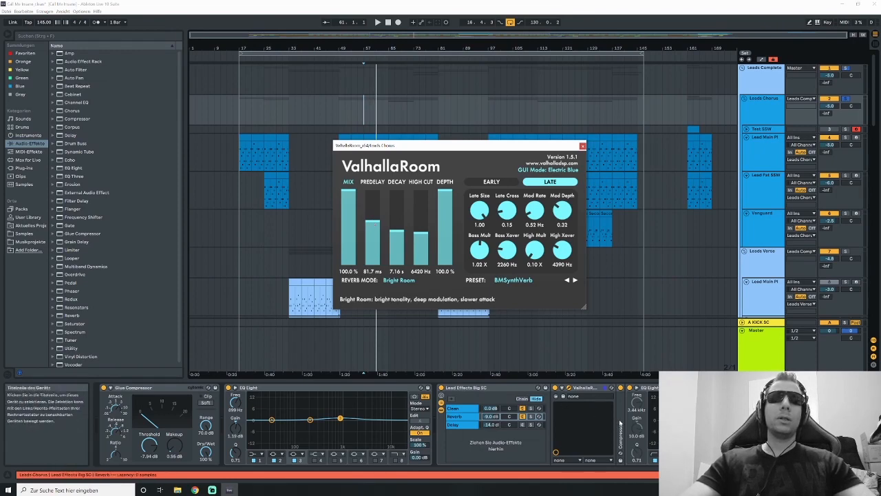
# - Briefly unfold the Compressor following ValhallaRoom, recheck the reverb's decay and mode, and close the plug-in window
pyautogui.click(640, 387)
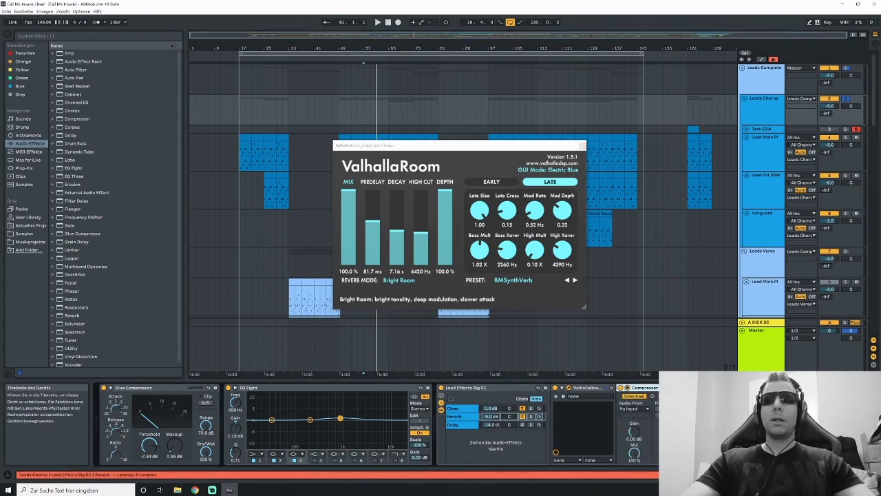
pyautogui.doubleClick(640, 388)
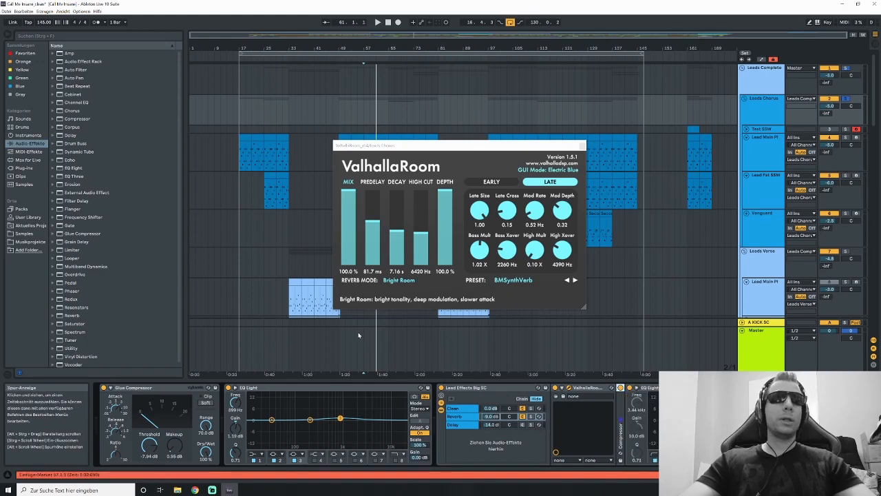
pyautogui.moveTo(425, 148); pyautogui.dragTo(491, 155)
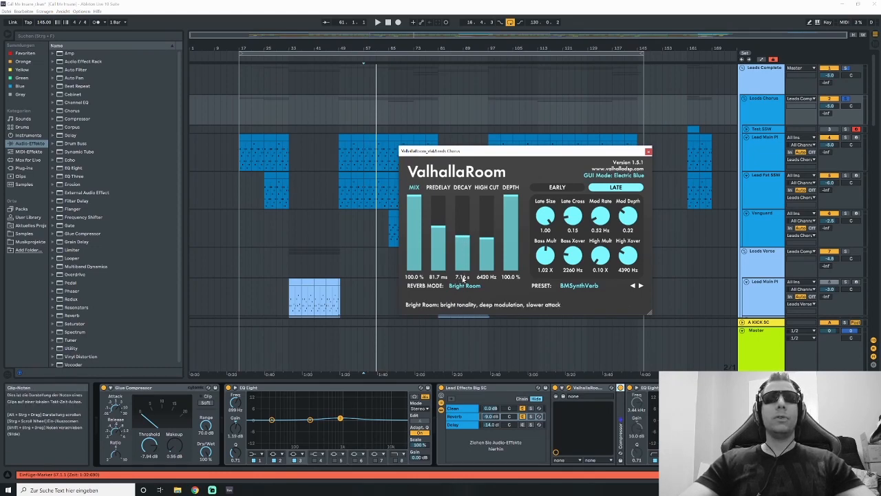
pyautogui.click(365, 159)
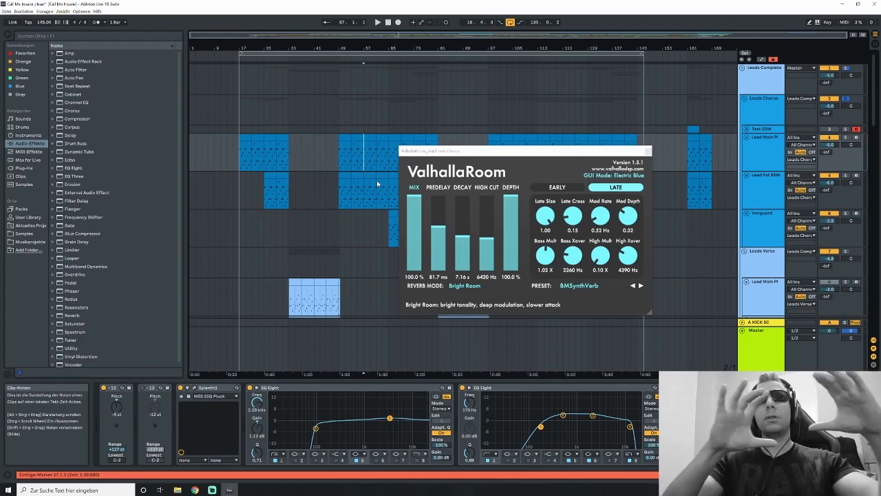
pyautogui.click(648, 152)
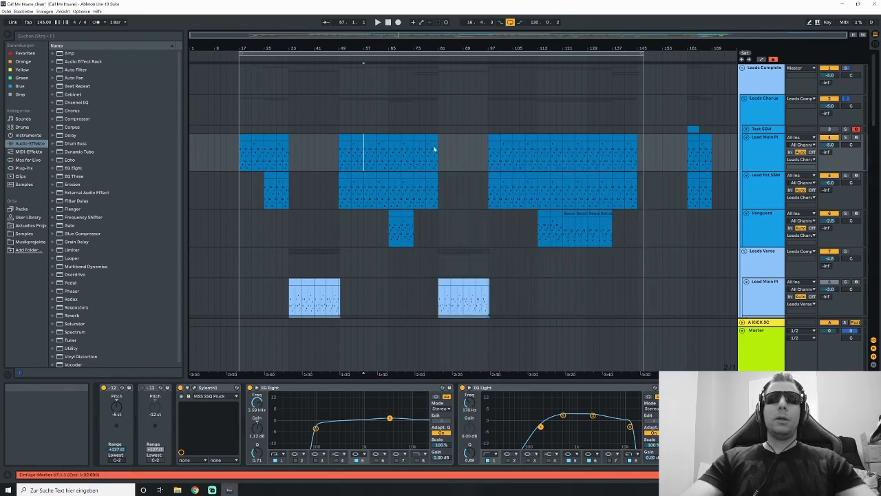
# - Play the Leads Chorus group from bar 65, comparing it with the Lead Effects Big SC rack bypassed and active
pyautogui.click(389, 112)
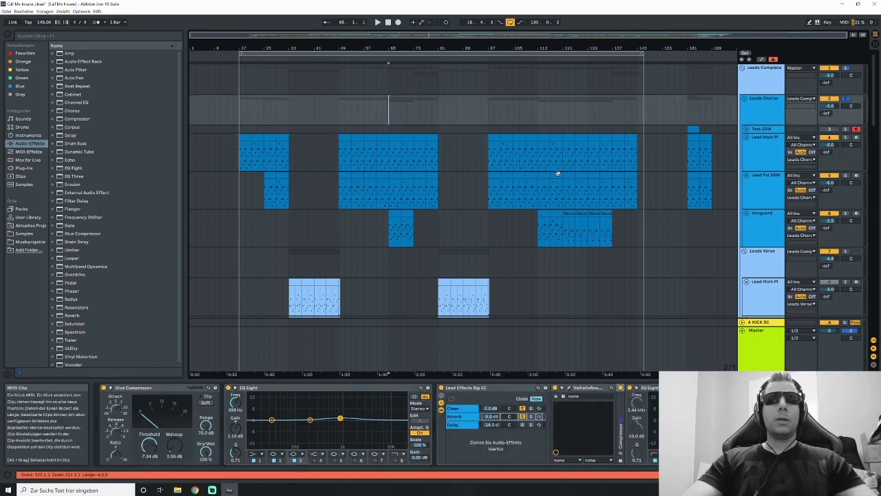
pyautogui.press('space')
pyautogui.click(441, 388)
pyautogui.press('space')
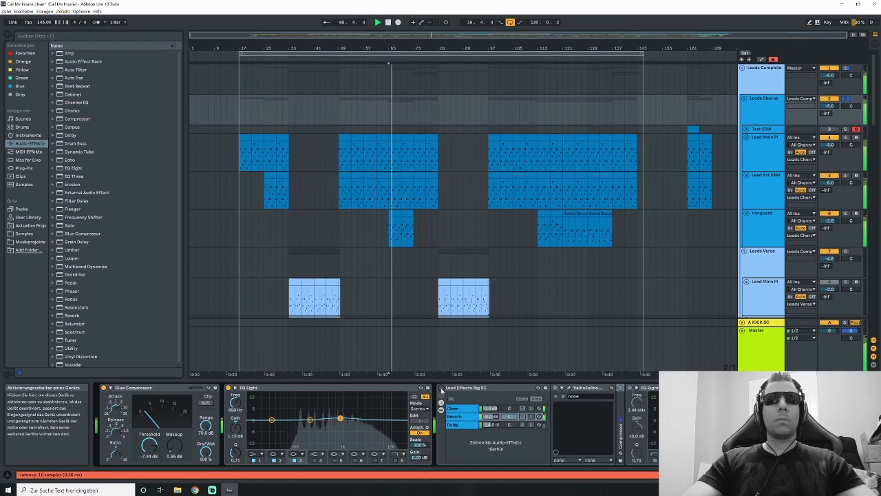
pyautogui.press('space')
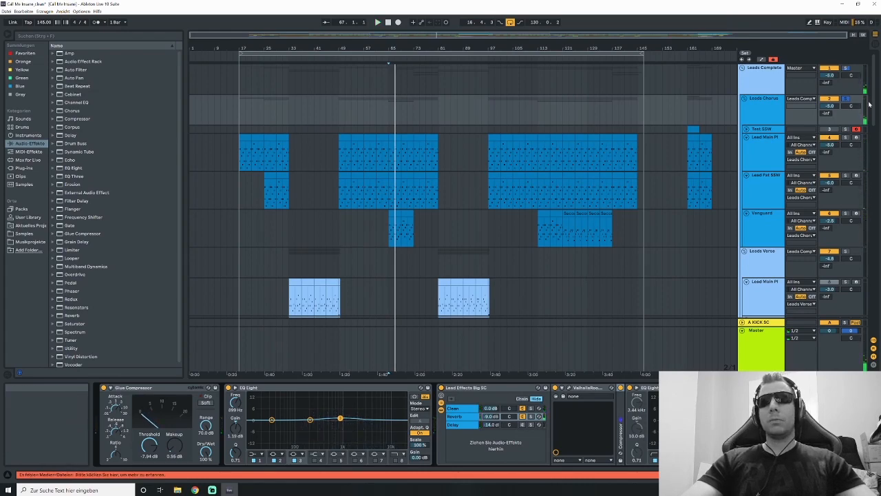
# - Unsolo the Leads Chorus group and compare the device chains of the Lead Main Pluck and Lead Fat SSW tracks at bar 57
pyautogui.click(371, 112)
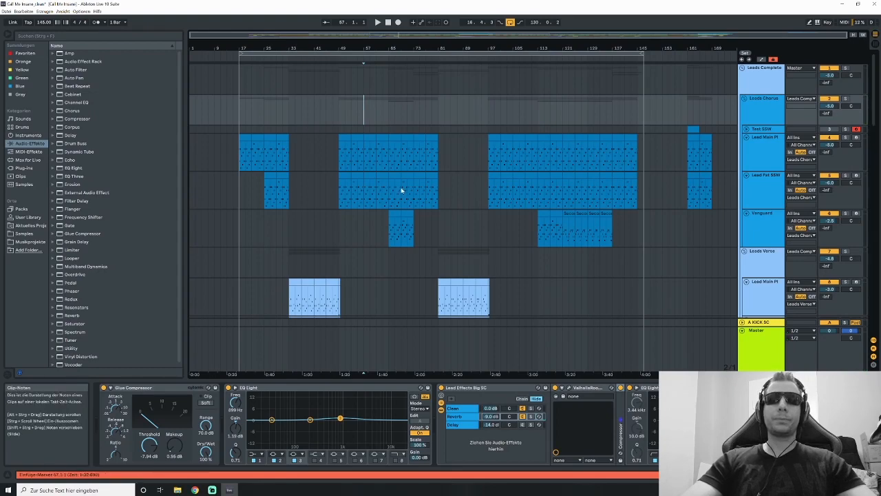
pyautogui.click(365, 153)
pyautogui.press('Down')
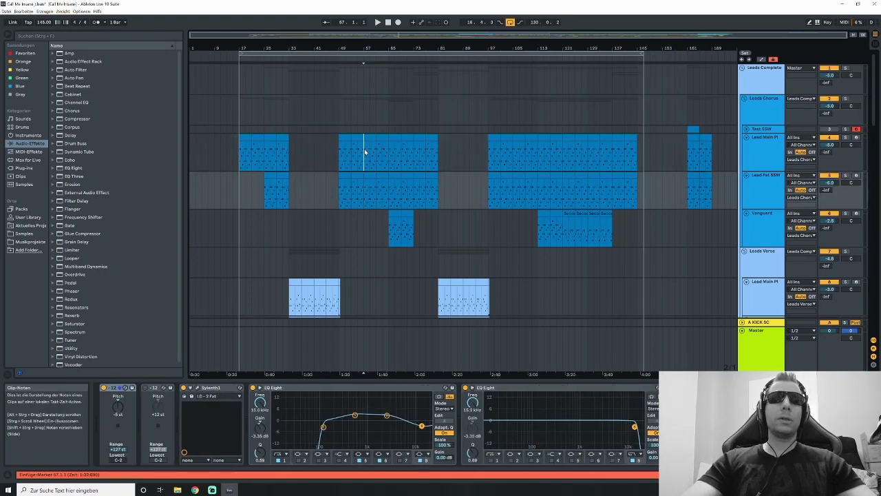
pyautogui.press('Up')
pyautogui.press('Down')
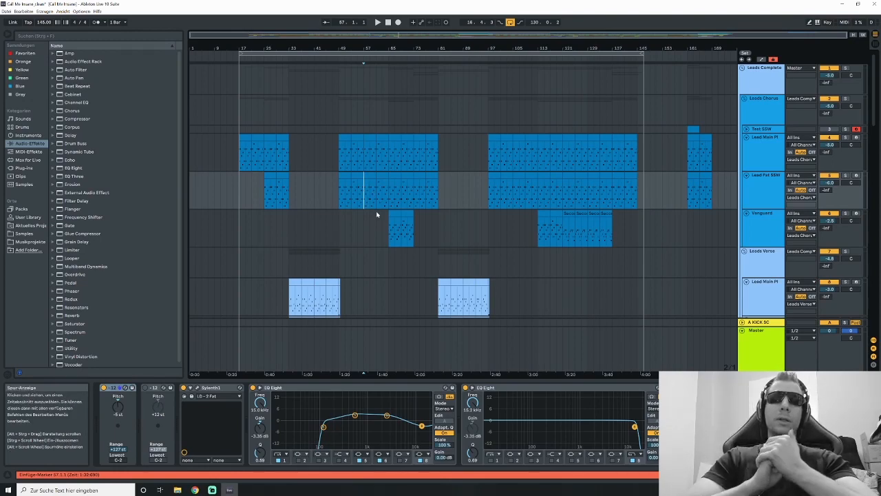
# - Review the device chains of the individual lead tracks against the Leads Chorus group, ending on the group at bar 57
pyautogui.click(756, 155)
pyautogui.click(763, 176)
pyautogui.click(760, 102)
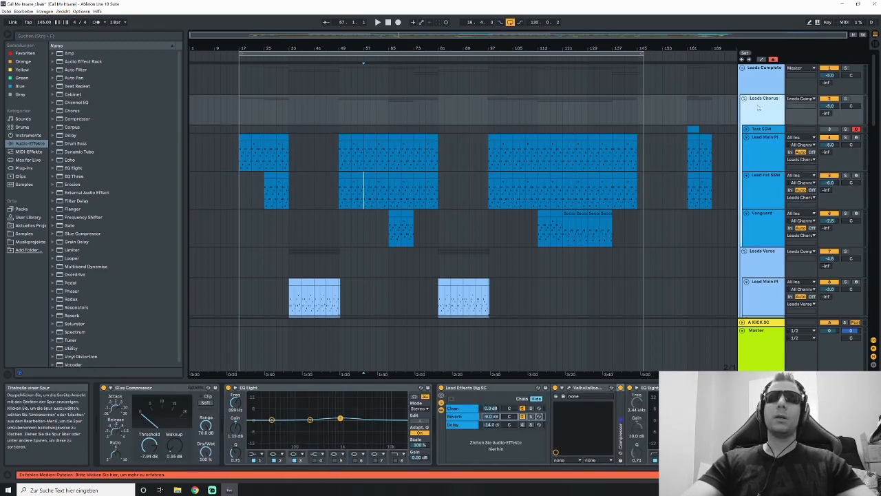
pyautogui.click(758, 181)
pyautogui.click(757, 211)
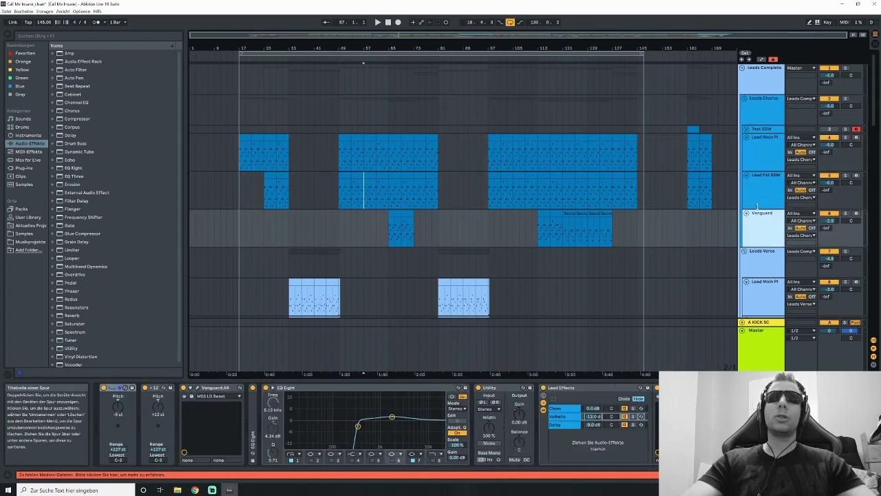
pyautogui.click(756, 104)
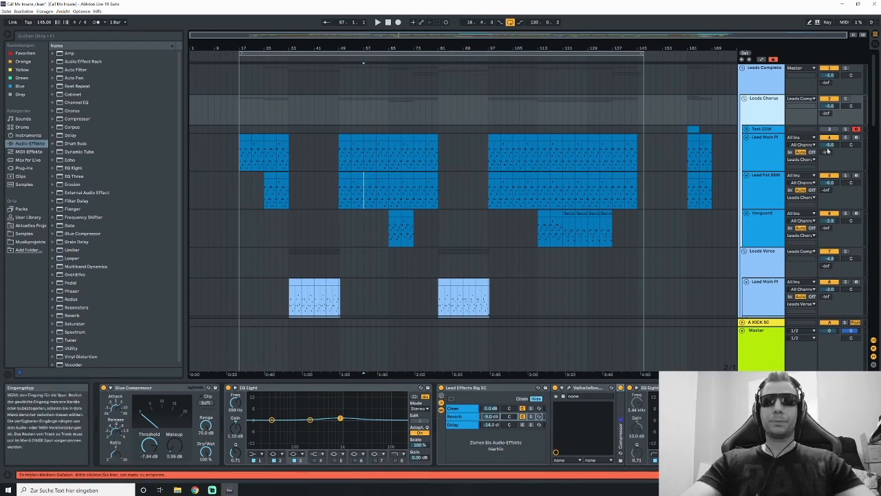
pyautogui.click(365, 110)
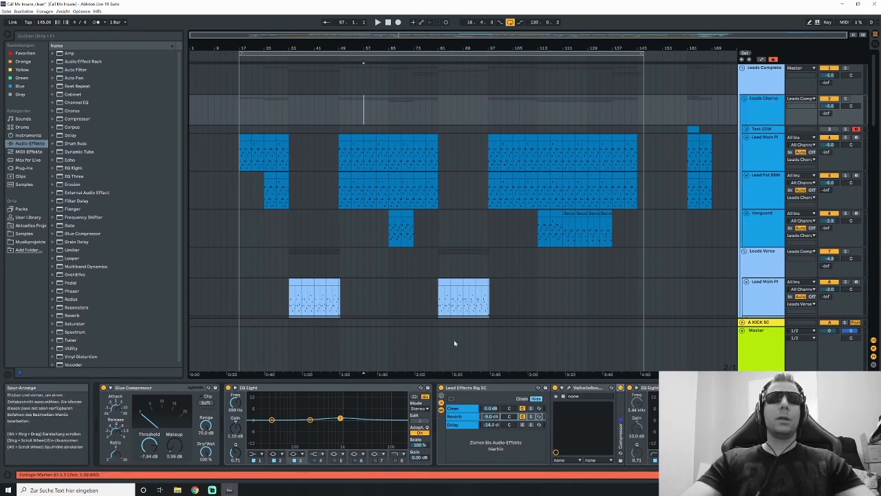
# - Try placing ValhallaRoom ahead of the Lead Effects Big SC rack and move it back into the rack's Reverb chain
pyautogui.click(460, 417)
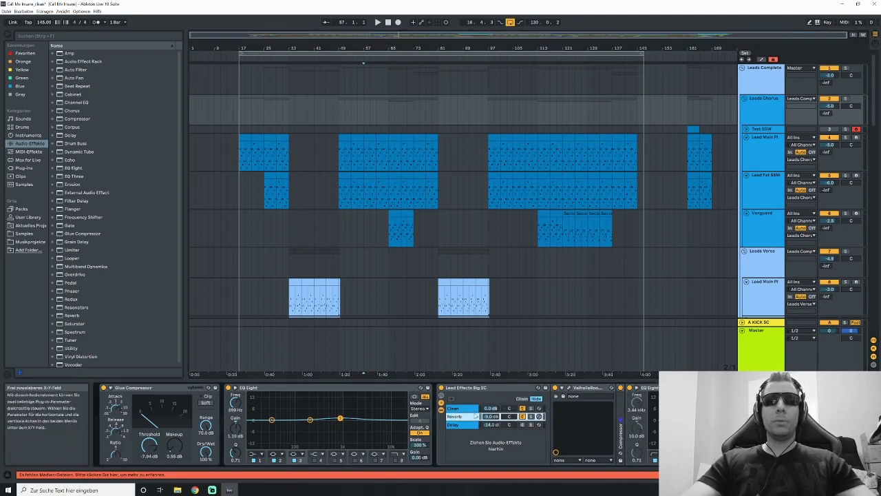
pyautogui.moveTo(584, 388); pyautogui.dragTo(491, 395)
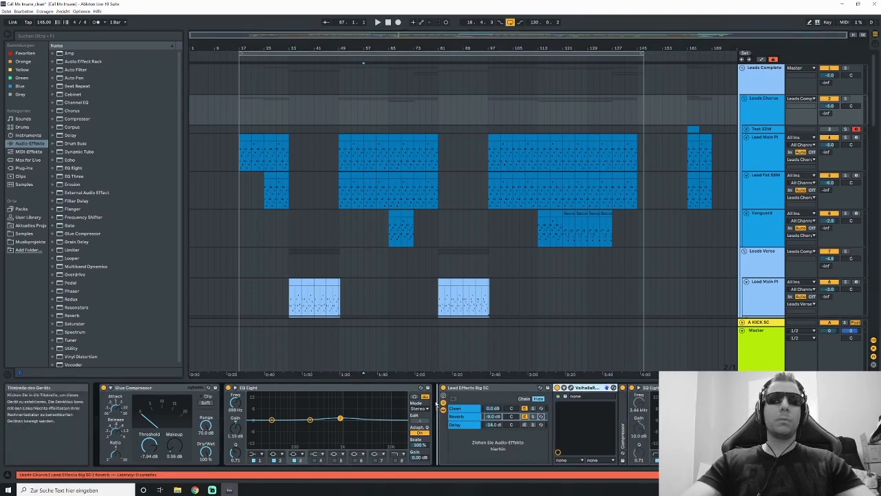
pyautogui.moveTo(435, 404); pyautogui.dragTo(437, 403)
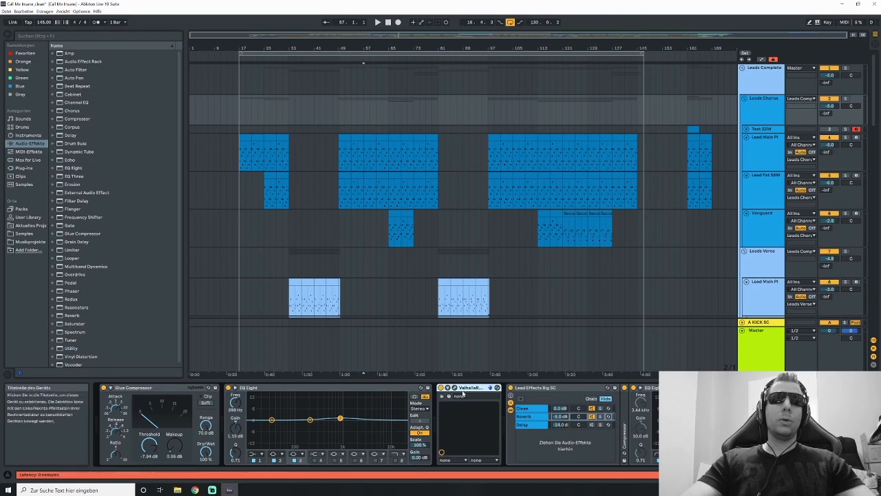
pyautogui.moveTo(610, 393); pyautogui.dragTo(622, 401)
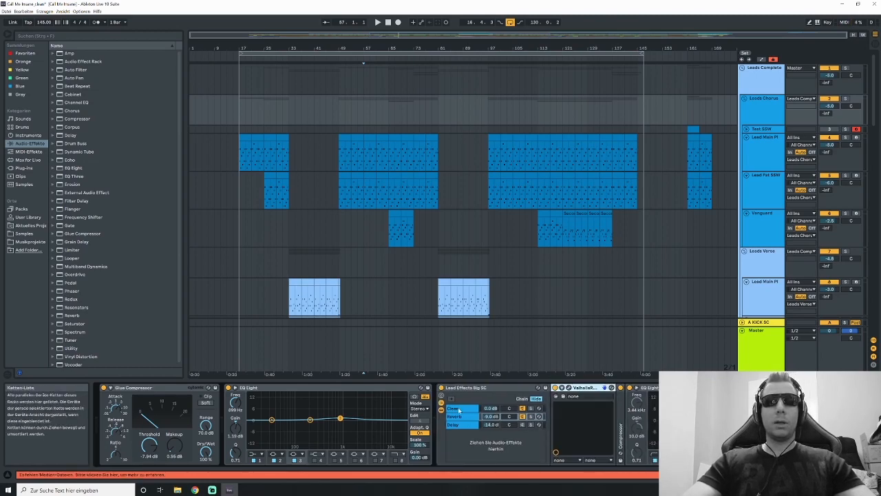
# - Compare the rack's Clean and Reverb chains, checking the ValhallaRoom settings and the EQ Eight in the Reverb chain
pyautogui.click(459, 410)
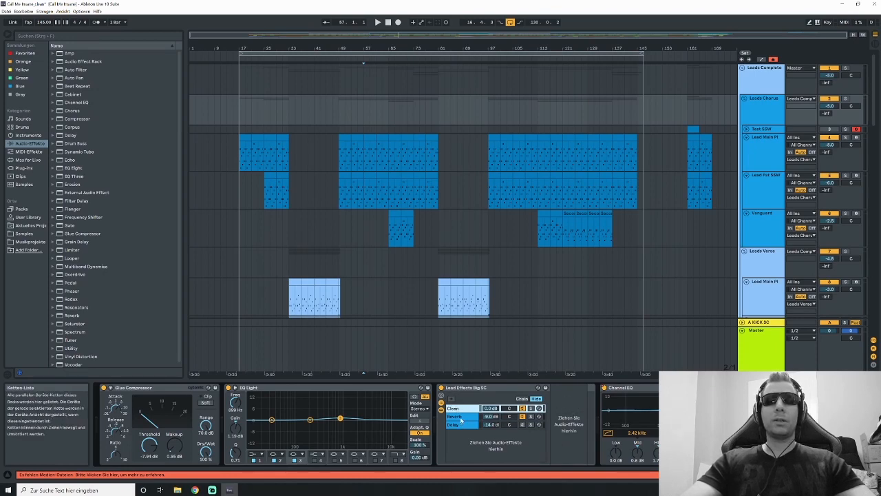
pyautogui.click(460, 417)
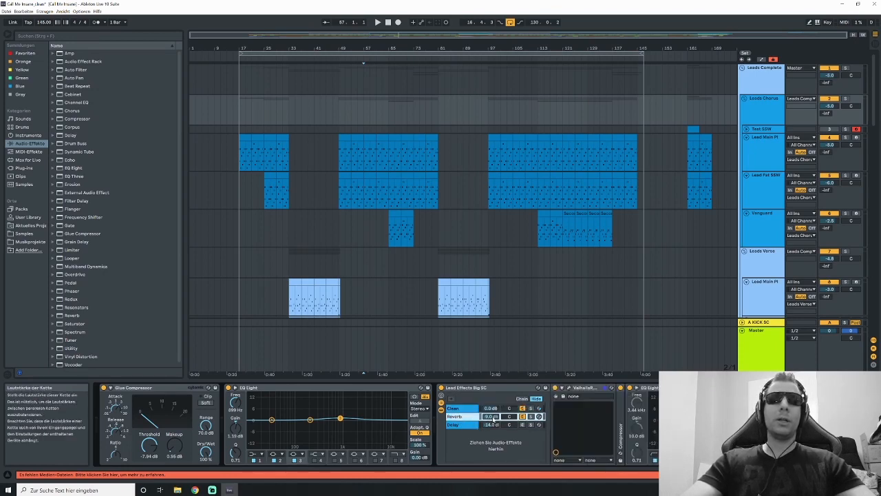
pyautogui.click(569, 390)
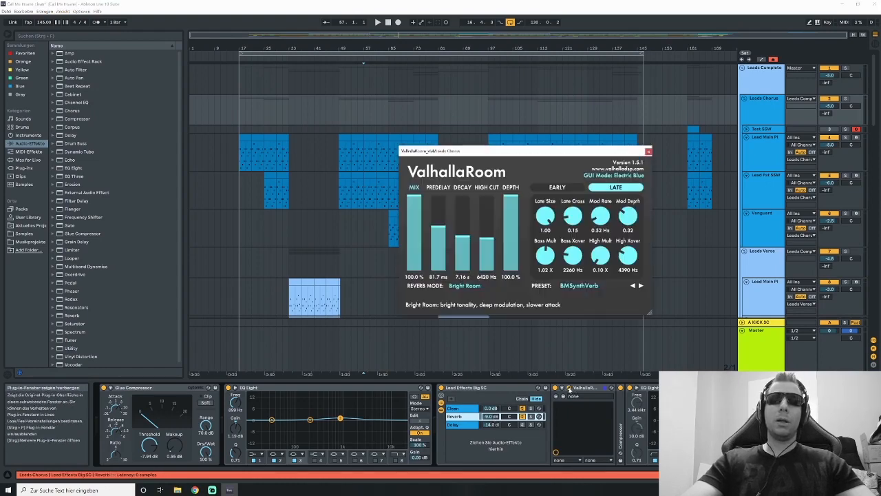
pyautogui.click(569, 390)
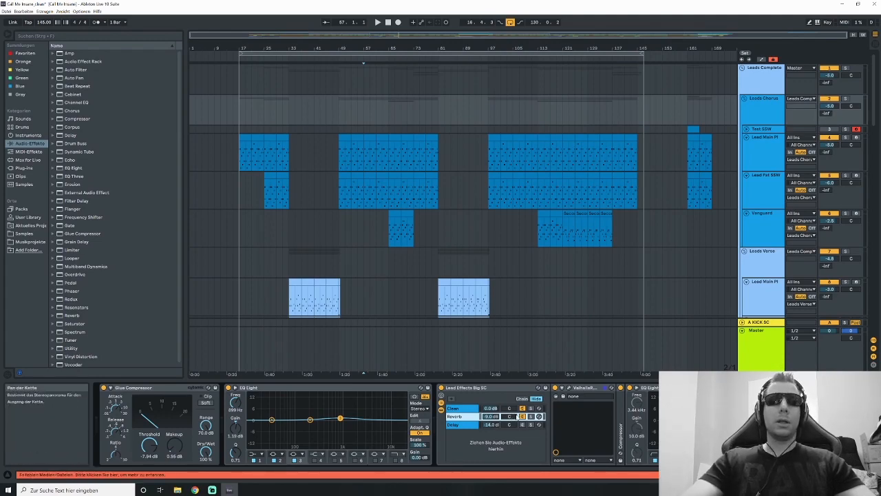
pyautogui.click(649, 388)
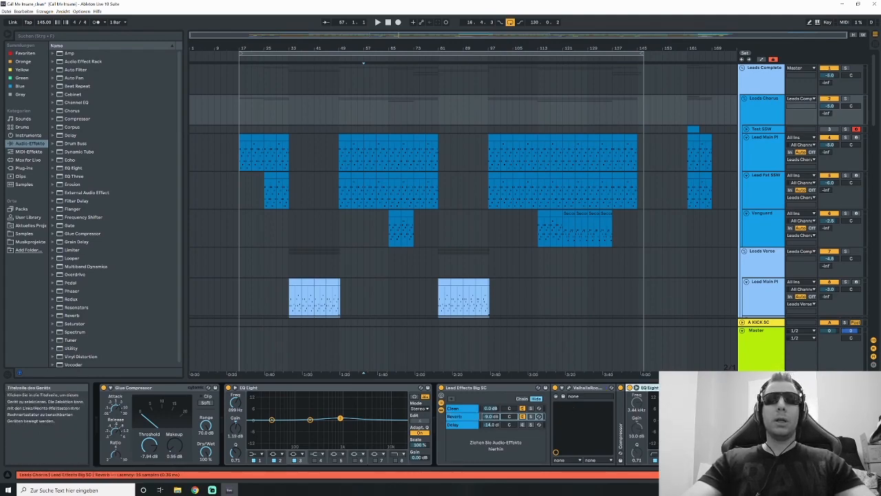
# - Recheck ValhallaRoom's predelay, decay and mix settings, and play the soloed Leads Chorus group from bar 57
pyautogui.click(568, 389)
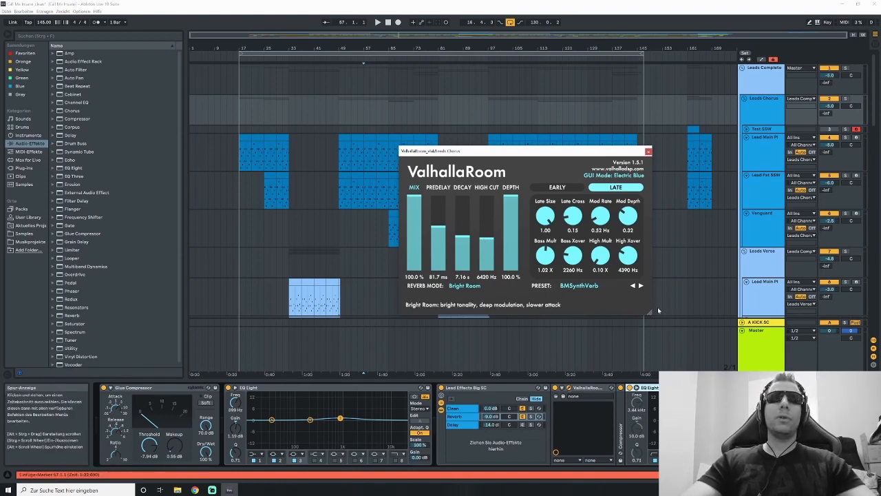
pyautogui.click(648, 152)
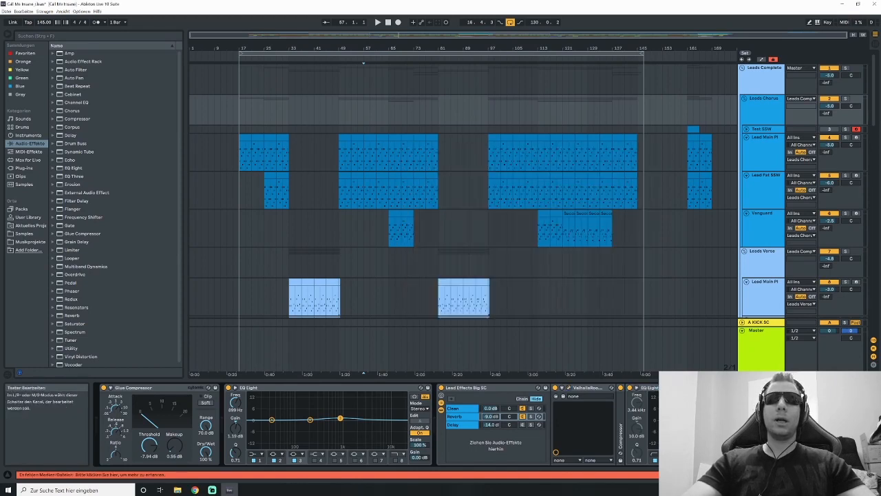
pyautogui.click(571, 396)
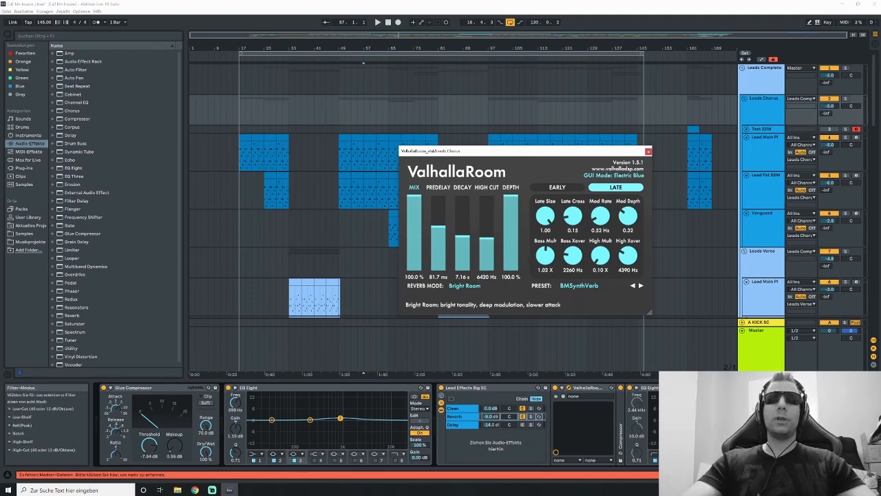
pyautogui.click(649, 152)
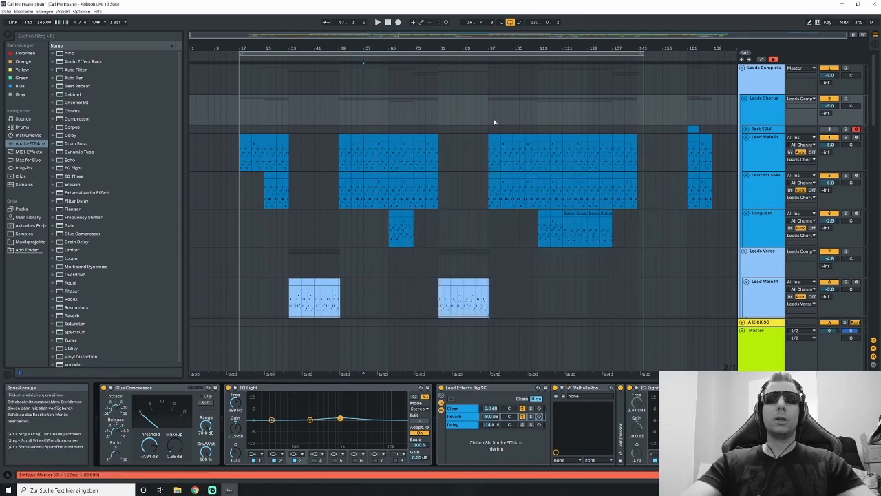
pyautogui.press('space')
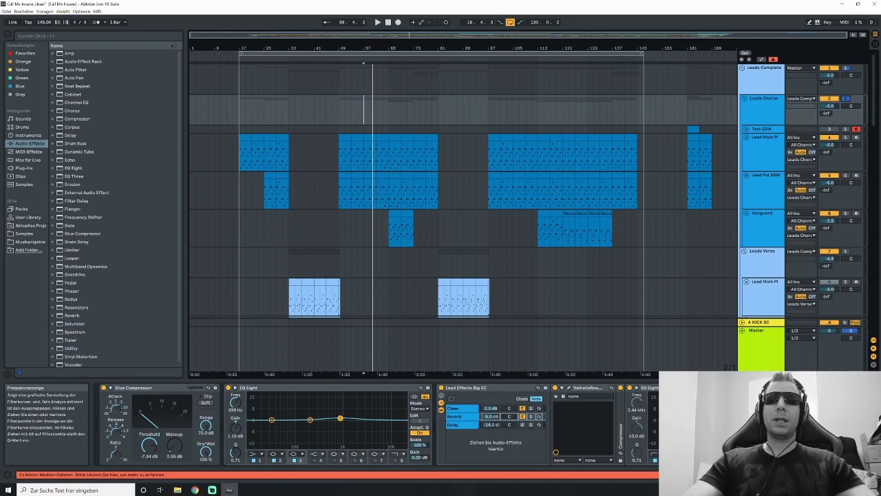
# - Solo the Basslines group and start its playback from bar 53
pyautogui.scroll(-1, 551, 260)
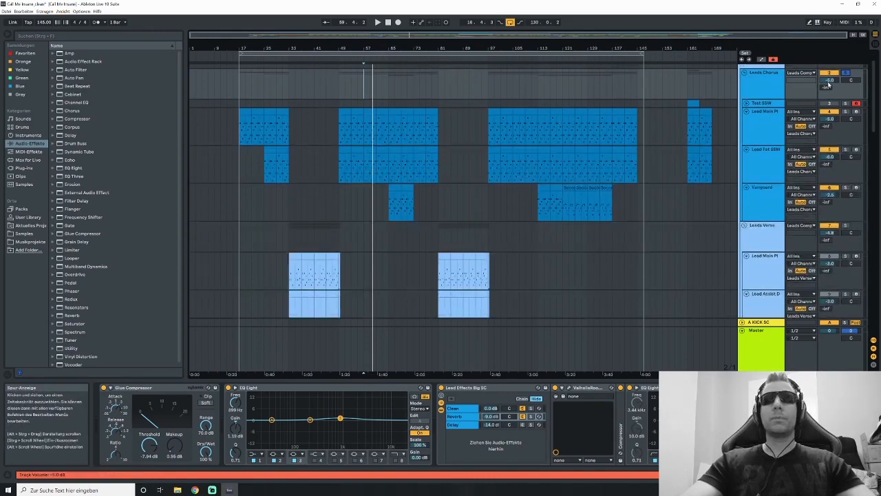
pyautogui.moveTo(876, 103); pyautogui.dragTo(877, 199)
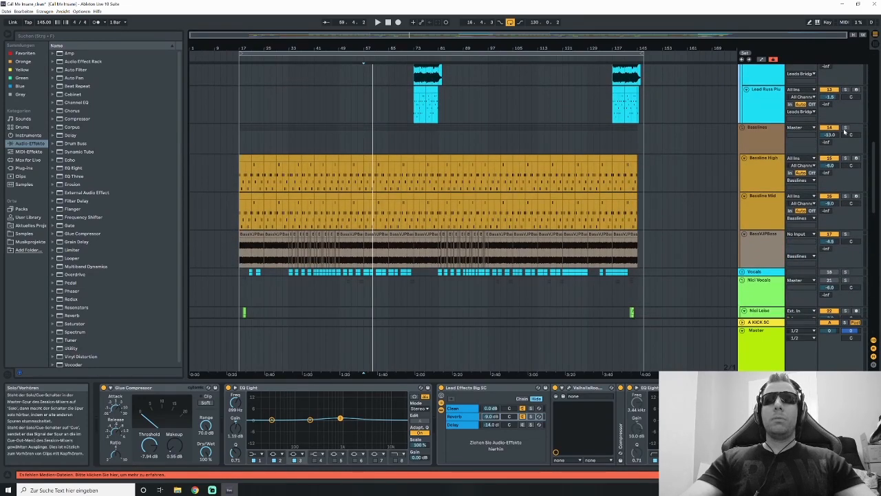
pyautogui.click(354, 140)
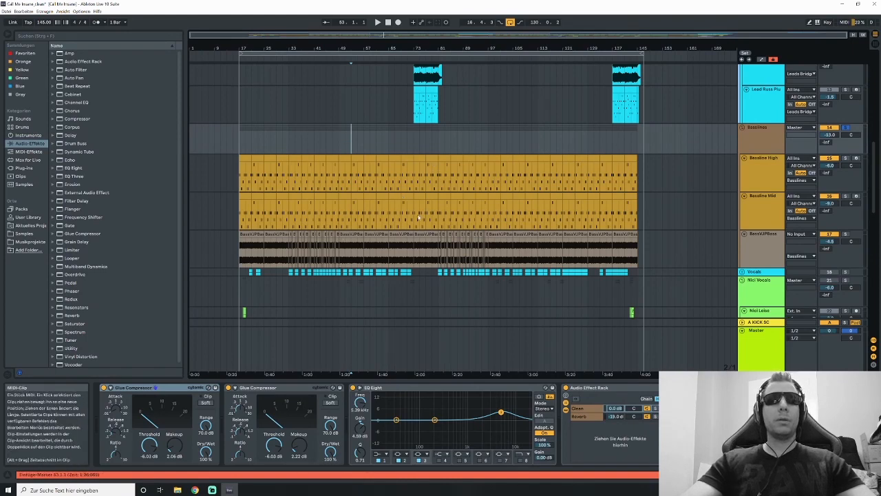
pyautogui.press('space')
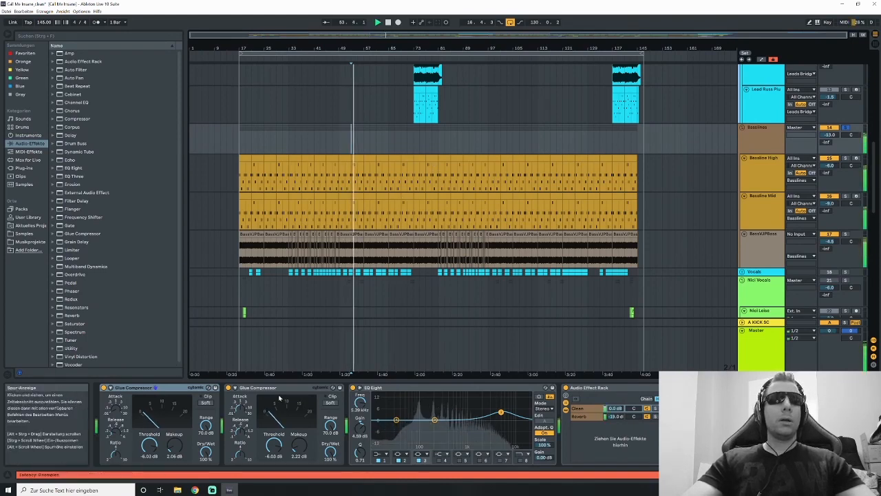
# - Examine the two Glue Compressors on the Basslines group during playback and with playback stopped
pyautogui.click(152, 388)
pyautogui.click(293, 389)
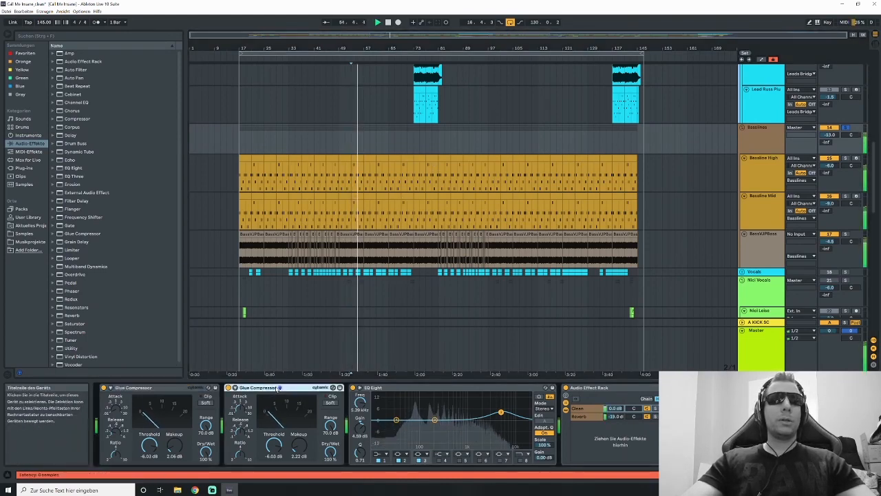
pyautogui.click(187, 390)
pyautogui.press('space')
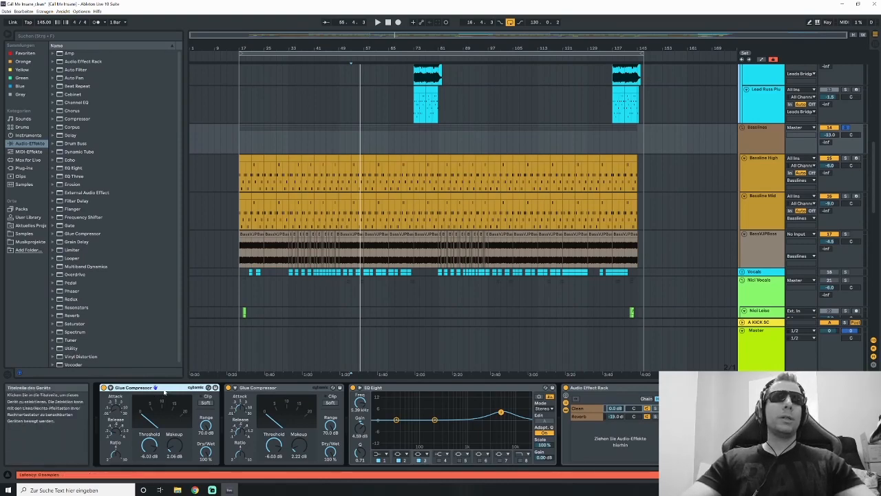
pyautogui.click(263, 389)
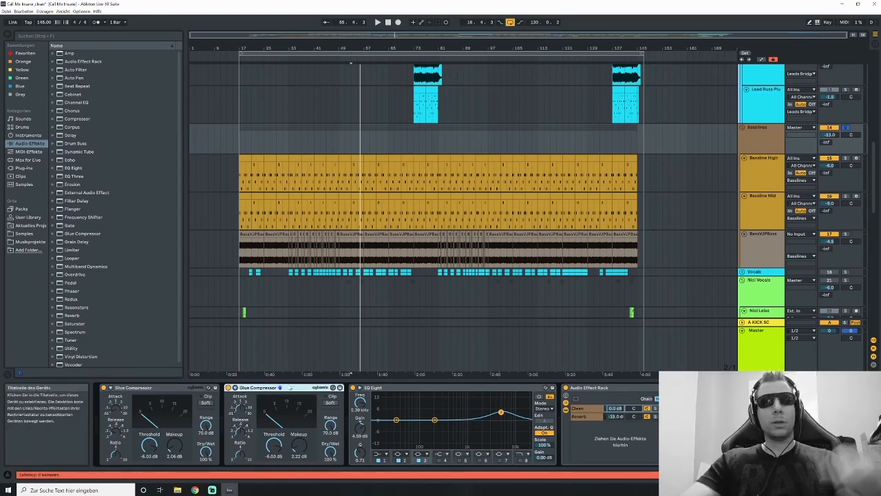
# - Play the Basslines group again from bar 53 while checking filter 3 of its EQ Eight, and stop playback
pyautogui.click(349, 141)
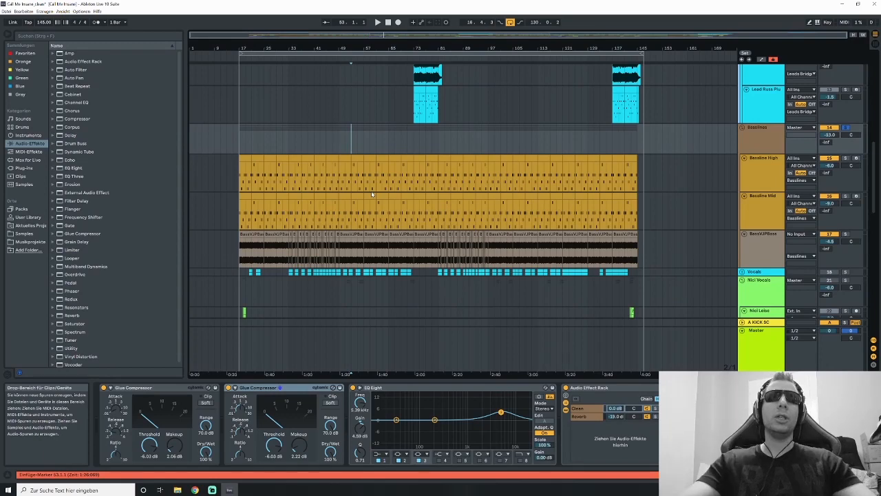
pyautogui.press('space')
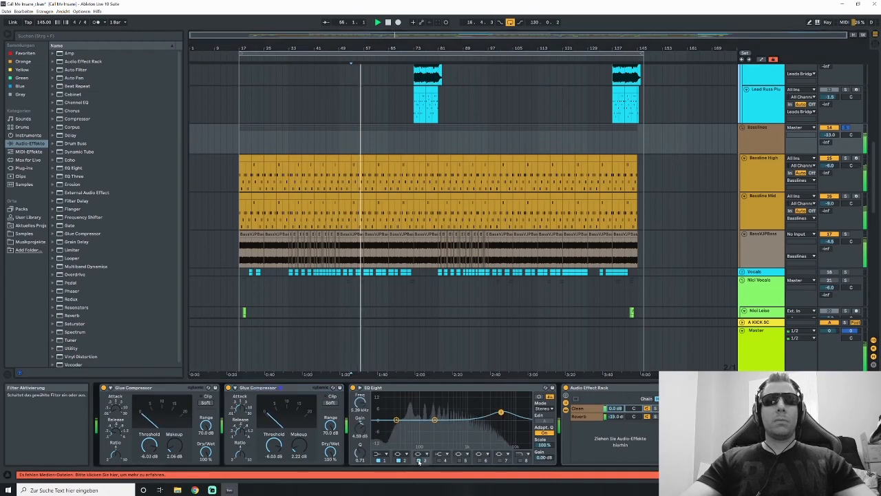
pyautogui.press('space')
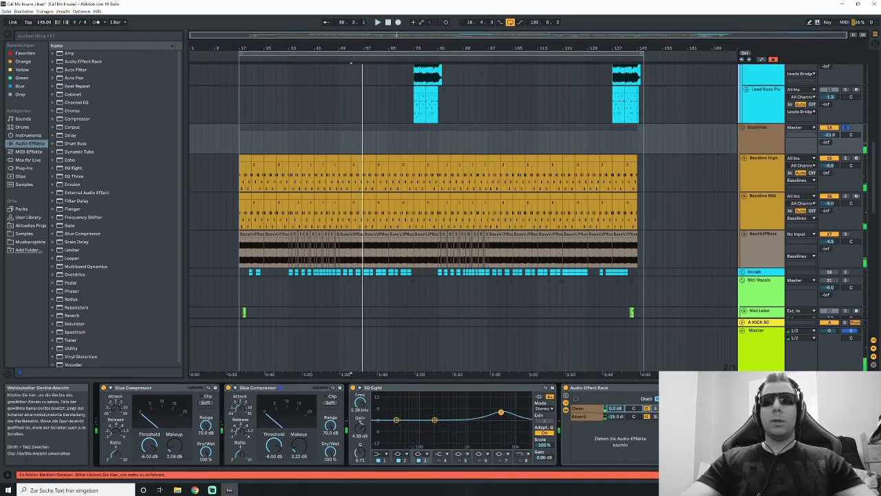
# - Show the Reverb chain in the Basslines group's Audio Effect Rack and play the group with the rack bypassed and active
pyautogui.moveTo(826, 474); pyautogui.dragTo(835, 474)
pyautogui.click(404, 417)
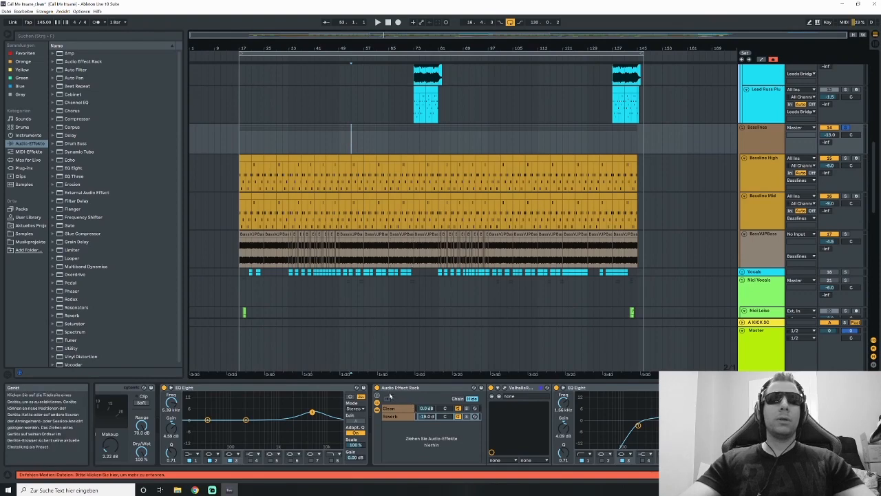
pyautogui.press('space')
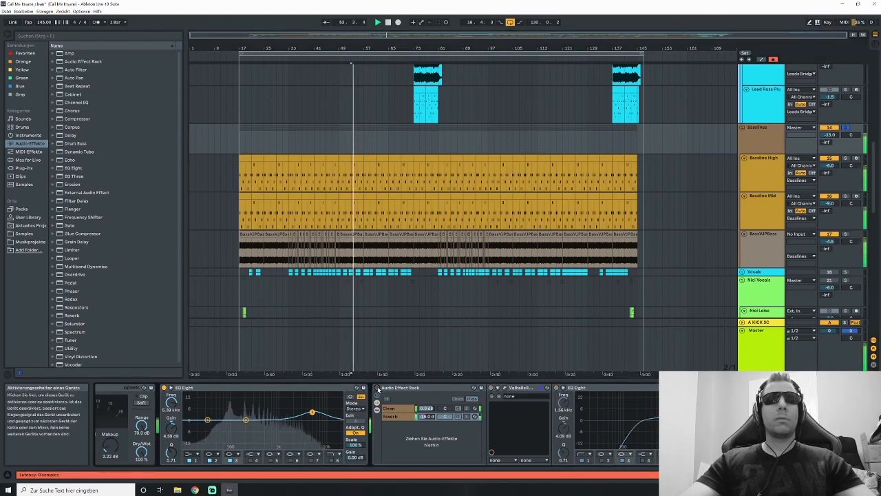
pyautogui.click(382, 137)
pyautogui.press('space')
pyautogui.press('space')
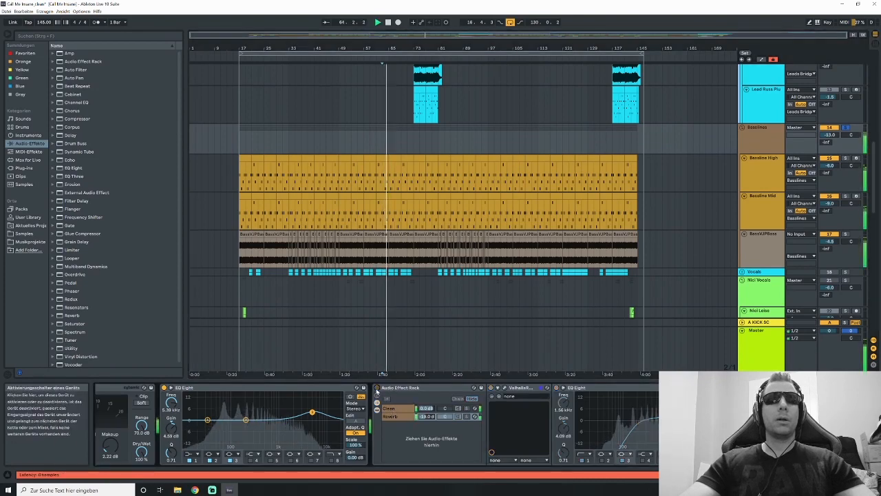
pyautogui.click(377, 388)
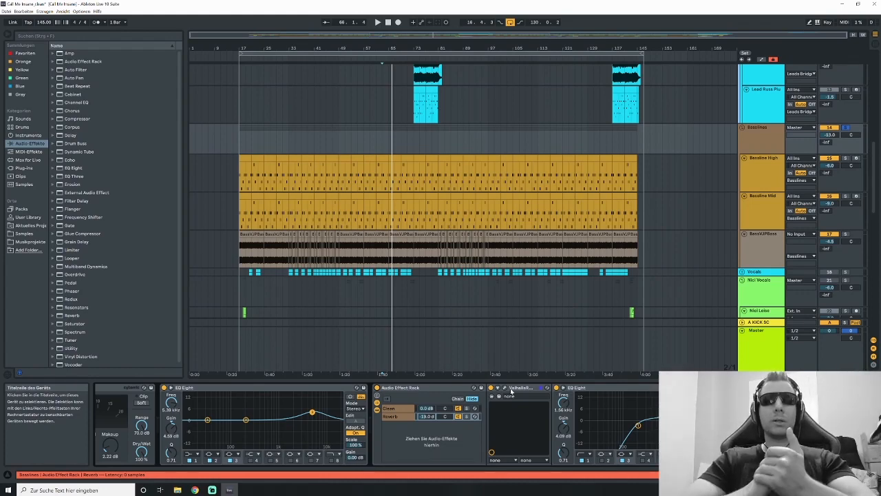
# - Unsolo the Basslines group, unfold the Vocals group and place the insert marker at bar 53 on it
pyautogui.click(367, 145)
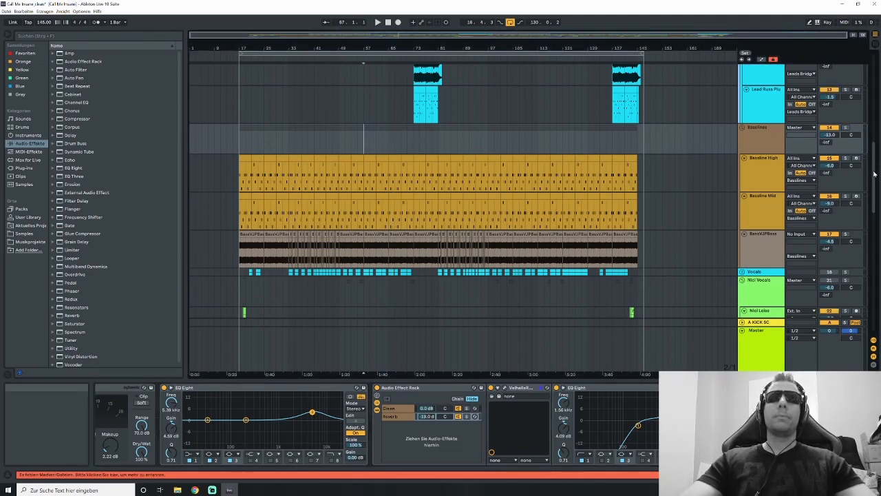
pyautogui.moveTo(876, 163); pyautogui.dragTo(873, 200)
pyautogui.click(752, 117)
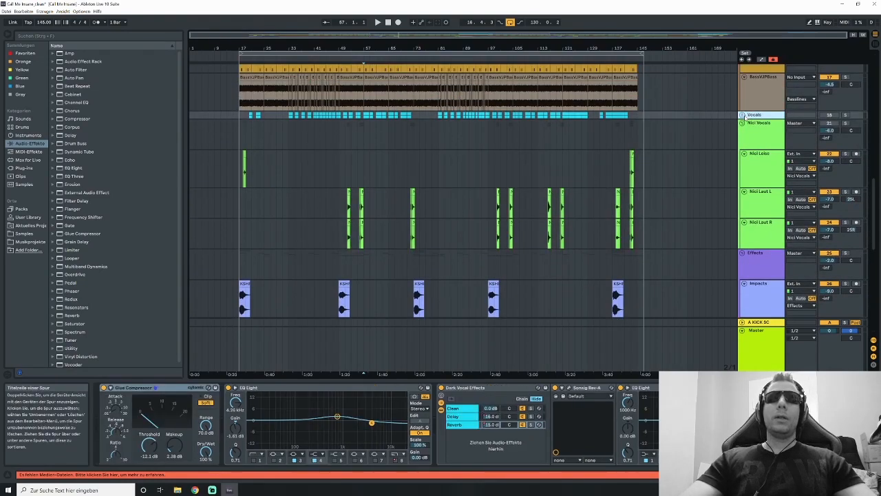
pyautogui.click(743, 115)
pyautogui.click(353, 126)
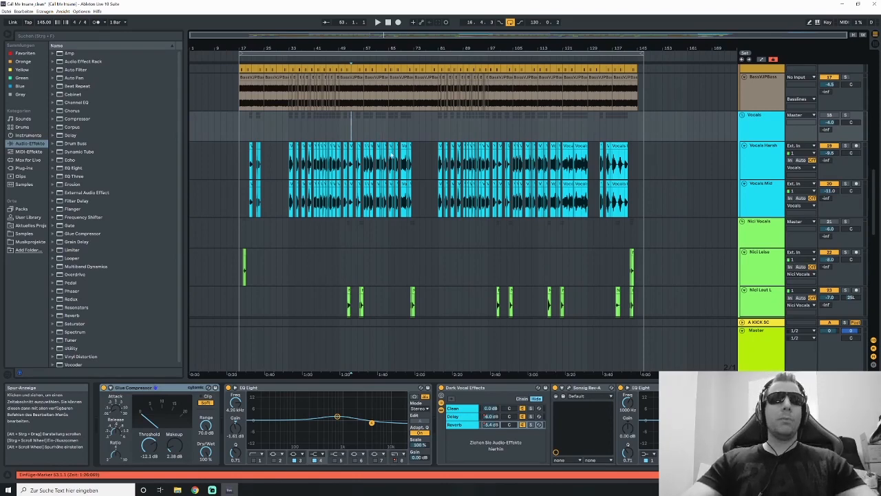
# - Review the DarkVocals rack and Gate on the Vocals Harsh track, and return to the Vocals group at bar 41
pyautogui.click(324, 160)
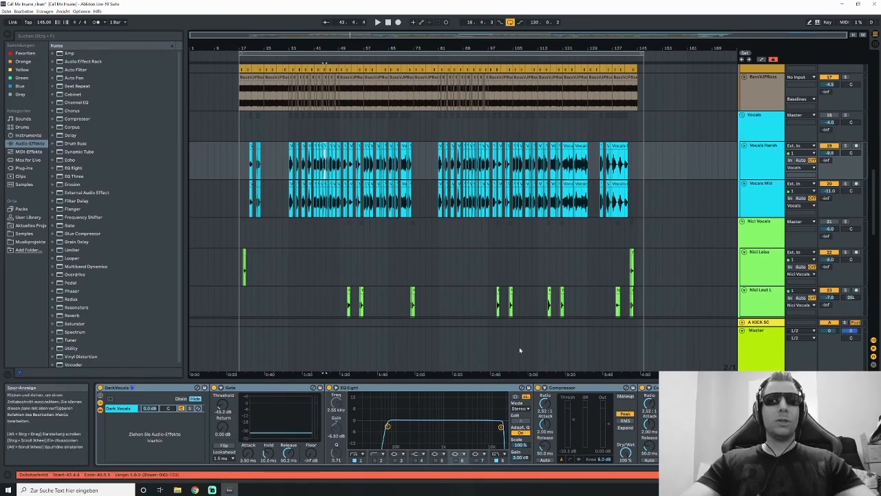
pyautogui.click(256, 388)
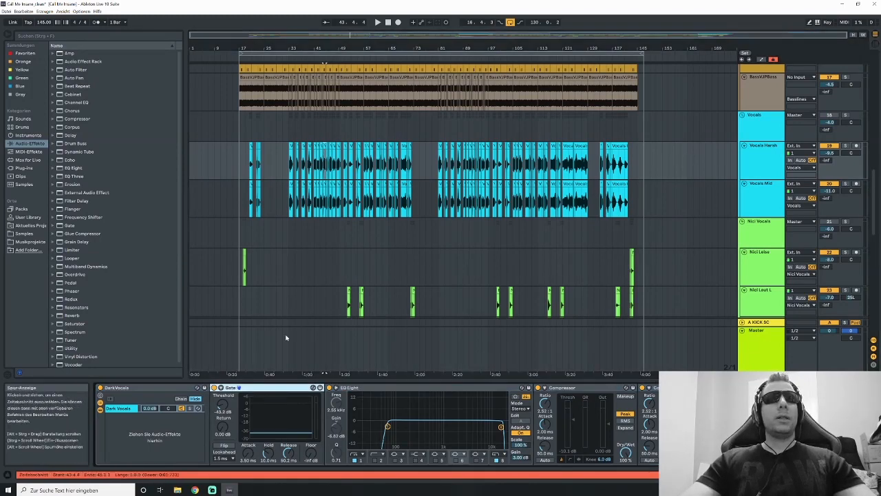
pyautogui.moveTo(320, 34); pyautogui.dragTo(319, 72)
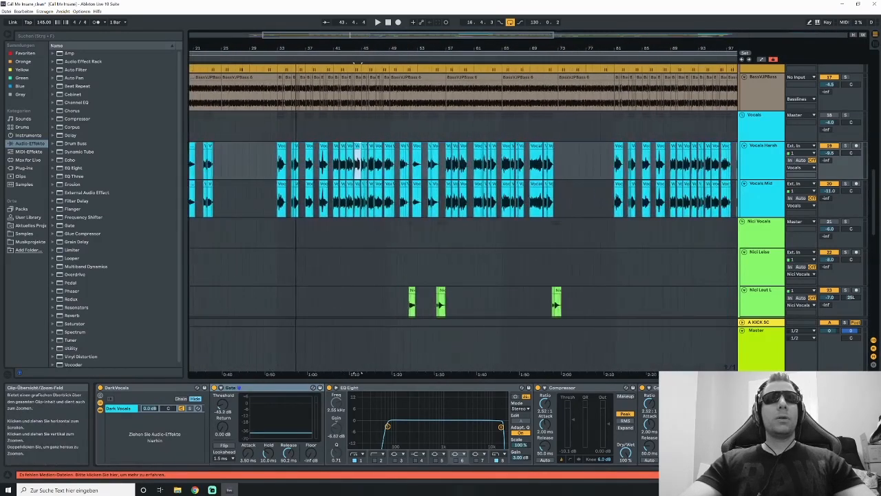
pyautogui.click(334, 132)
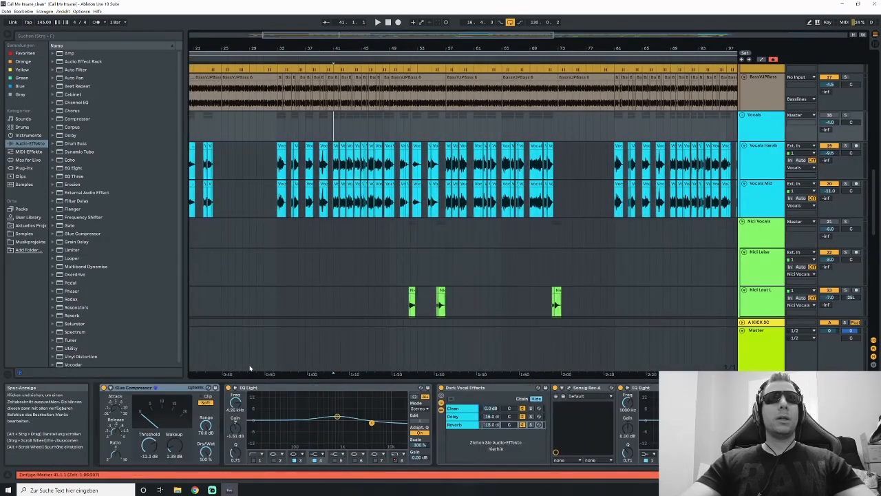
# - Review the Vocals Harsh track's device chain, going through EQ Eight, both Compressors, IL Vocodex, Utility and Limiter
pyautogui.click(334, 163)
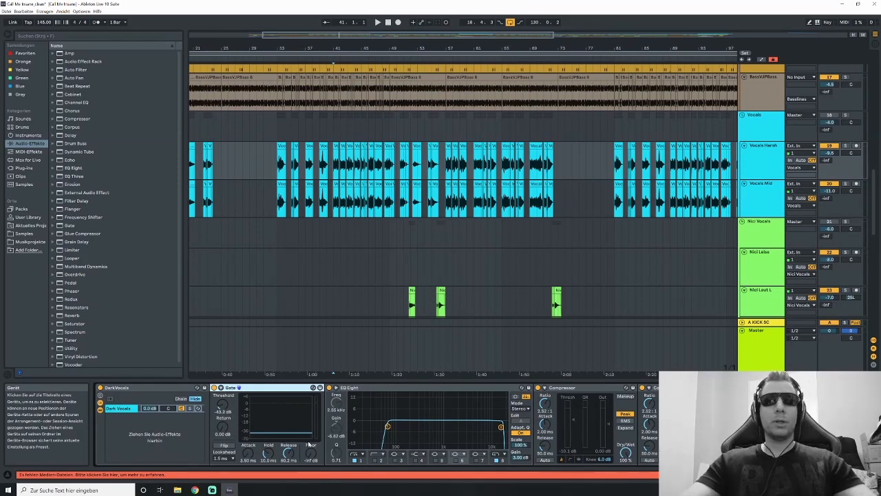
pyautogui.click(427, 387)
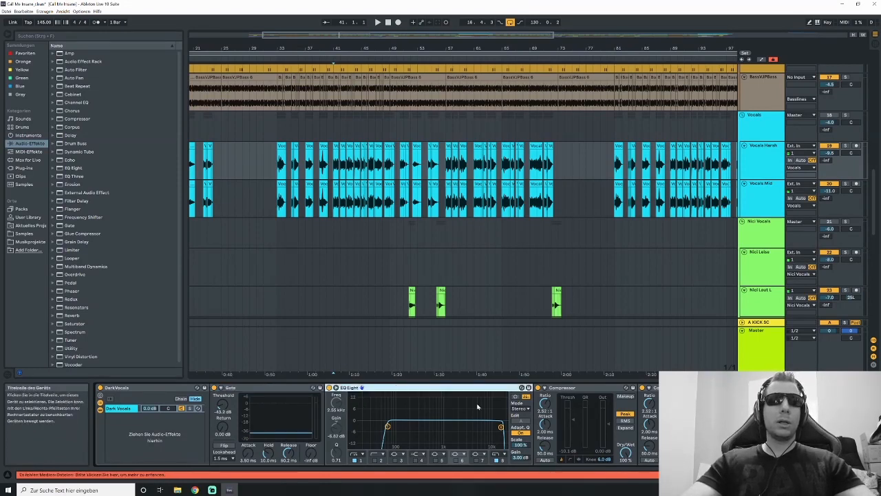
pyautogui.click(372, 431)
pyautogui.click(588, 389)
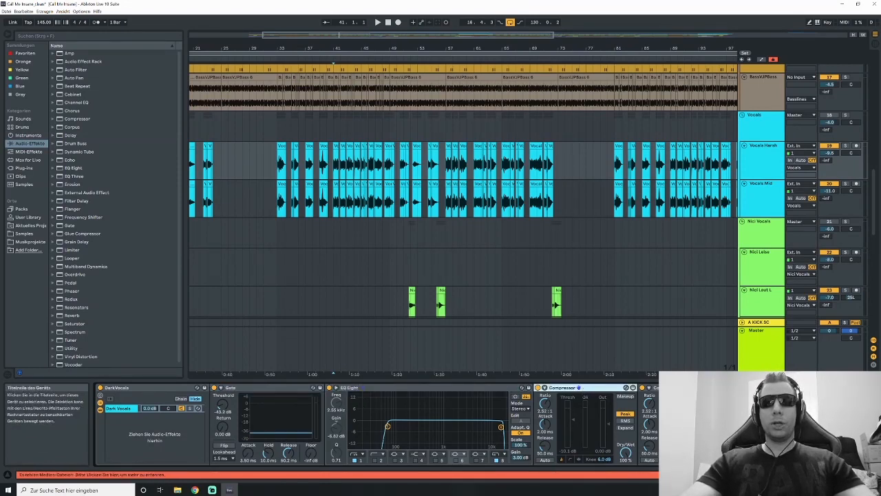
pyautogui.click(671, 387)
pyautogui.click(836, 474)
pyautogui.moveTo(837, 474); pyautogui.dragTo(855, 475)
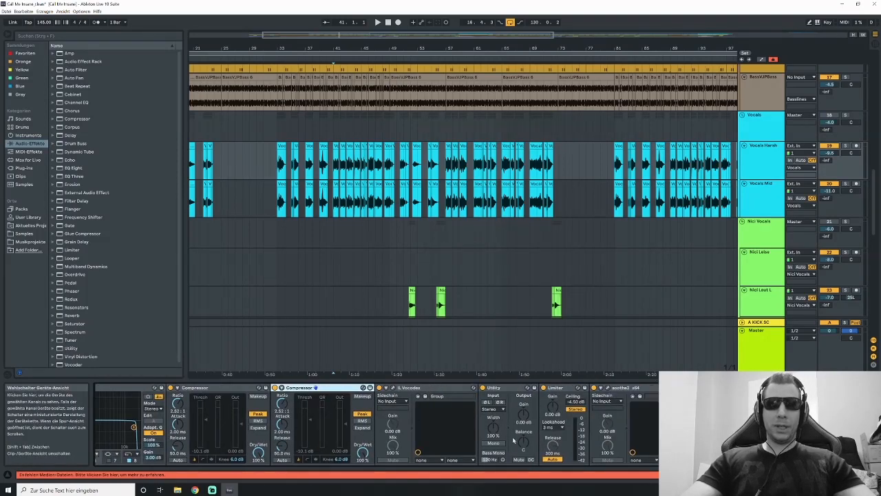
pyautogui.click(425, 388)
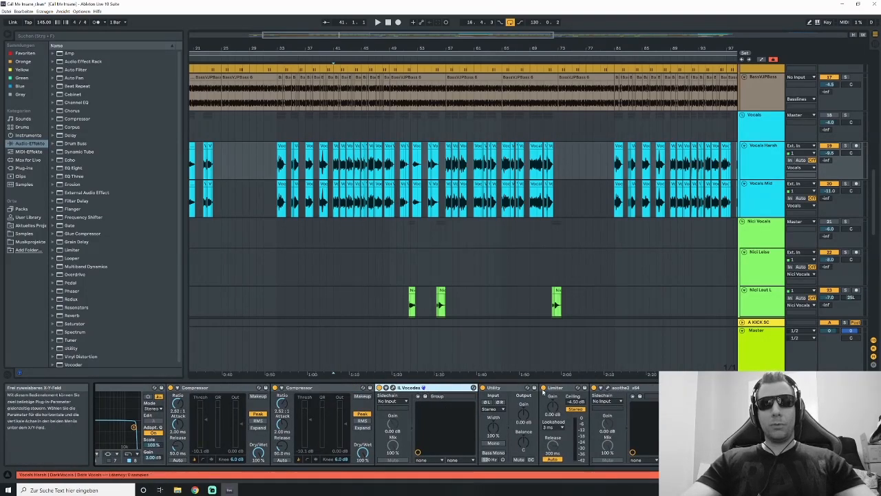
pyautogui.click(493, 388)
pyautogui.click(556, 389)
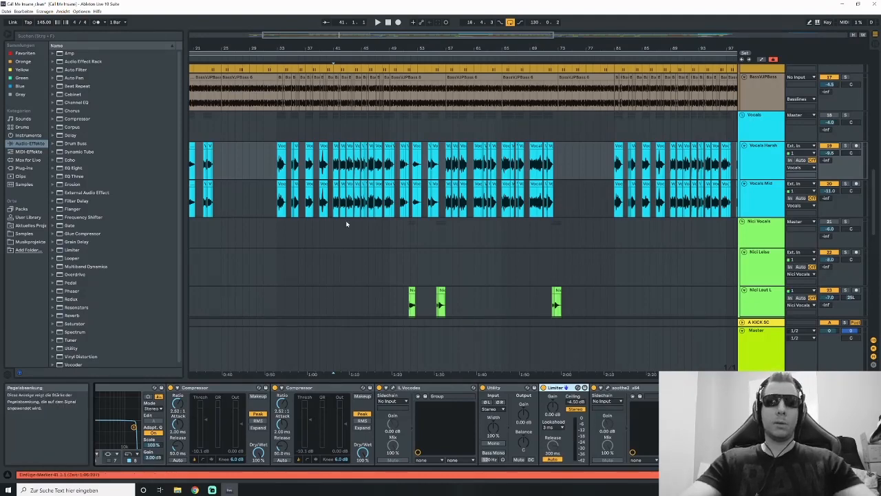
# - Inspect the soothe2 and HOFA IQ-DeEsser plug-in windows on the Vocals Harsh track and close each one
pyautogui.click(609, 388)
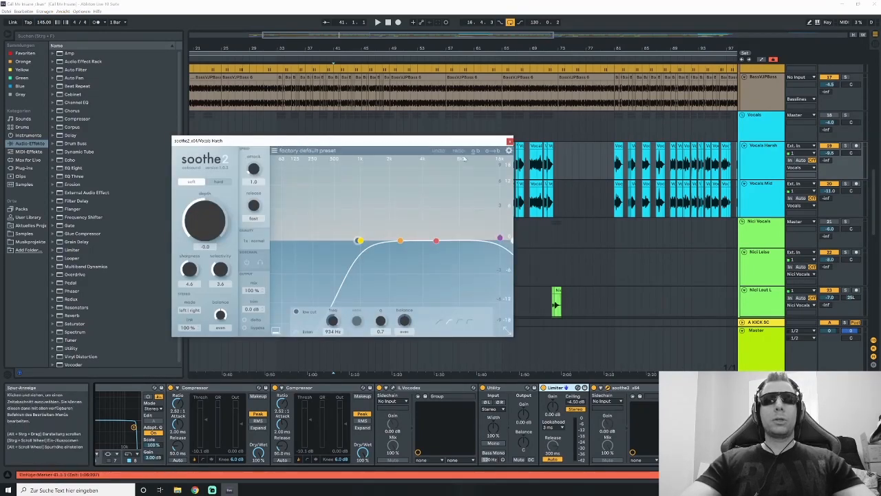
pyautogui.click(510, 142)
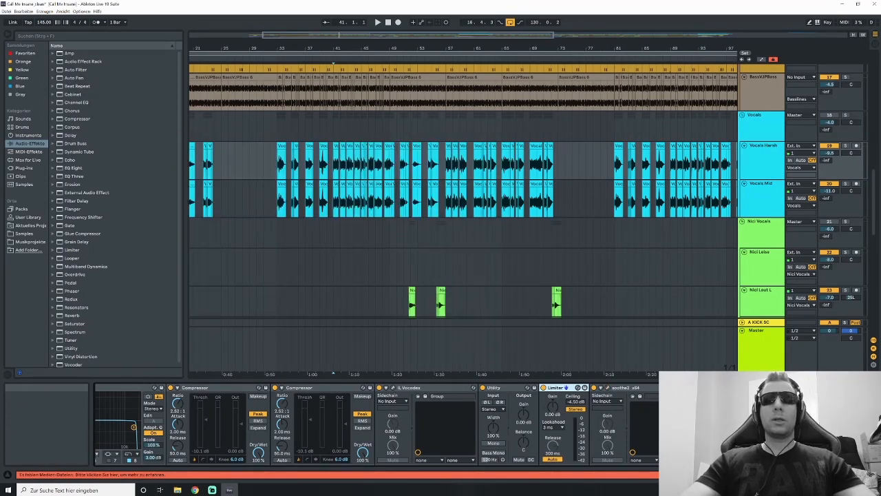
pyautogui.click(819, 474)
pyautogui.click(820, 475)
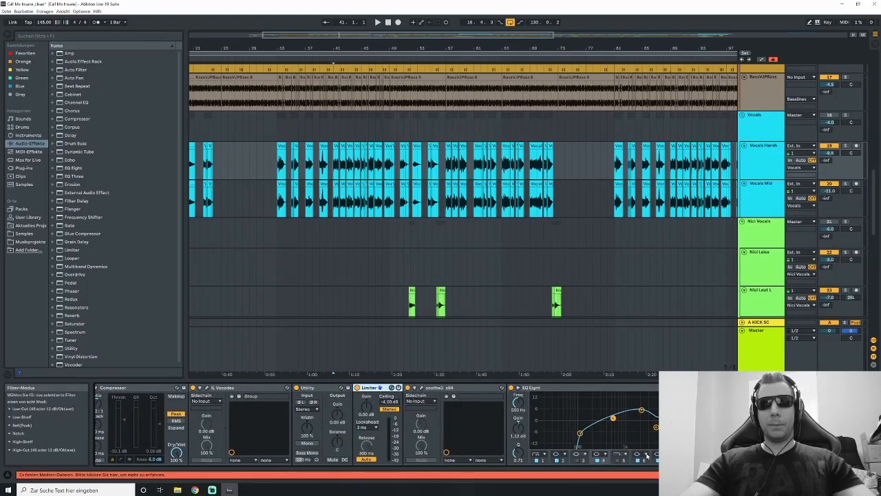
pyautogui.click(742, 388)
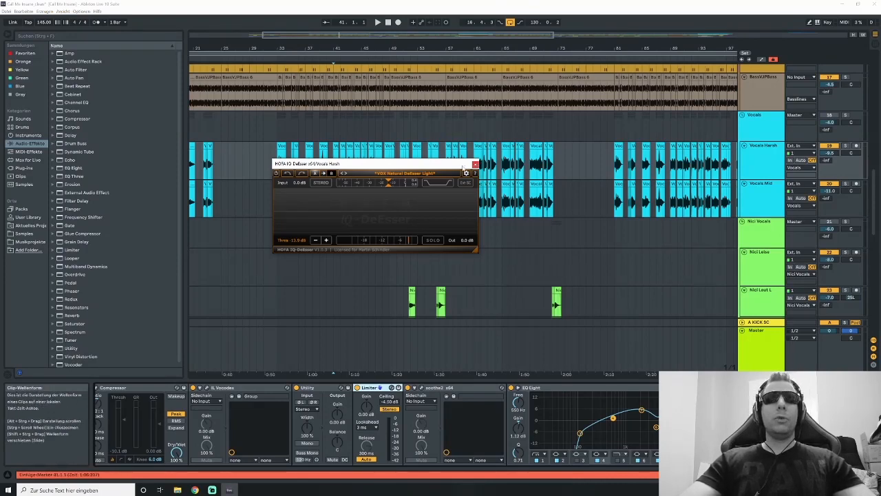
pyautogui.click(475, 165)
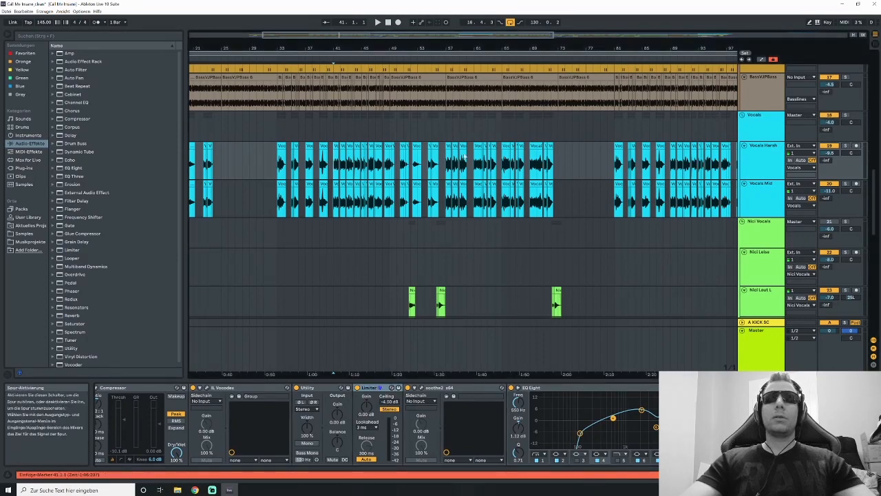
# - Play the vocals from bar 33, watch the HOFA IQ-DeEsser working on Vocals Harsh, then close it and stop playback
pyautogui.click(277, 128)
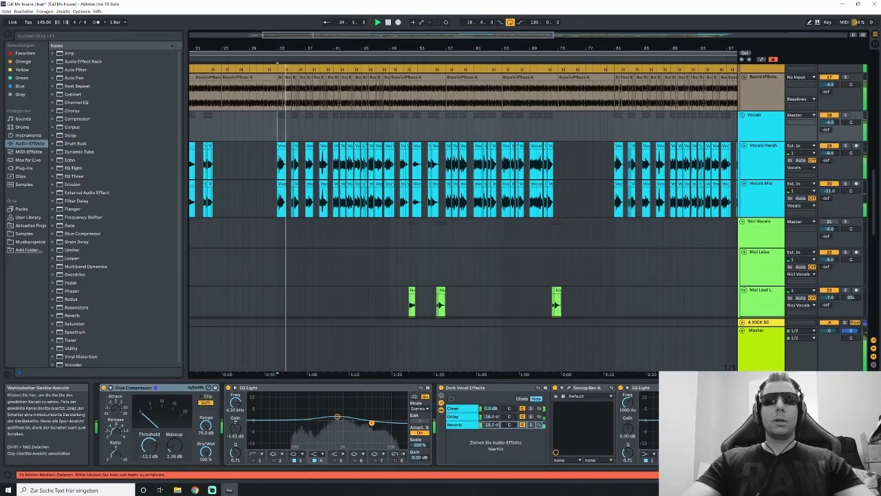
pyautogui.click(556, 342)
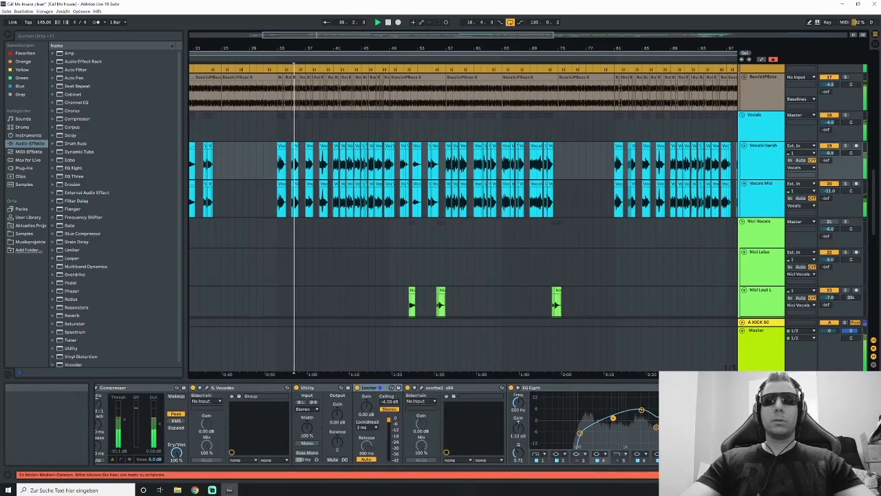
pyautogui.click(739, 388)
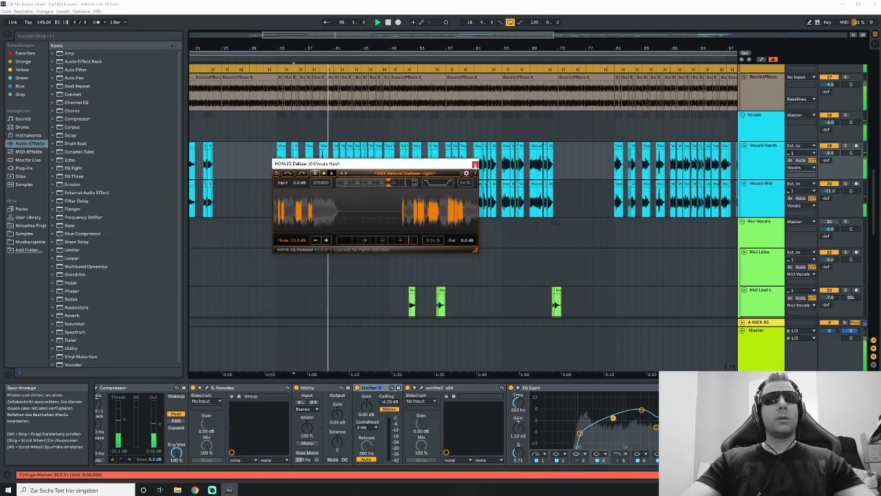
pyautogui.click(475, 163)
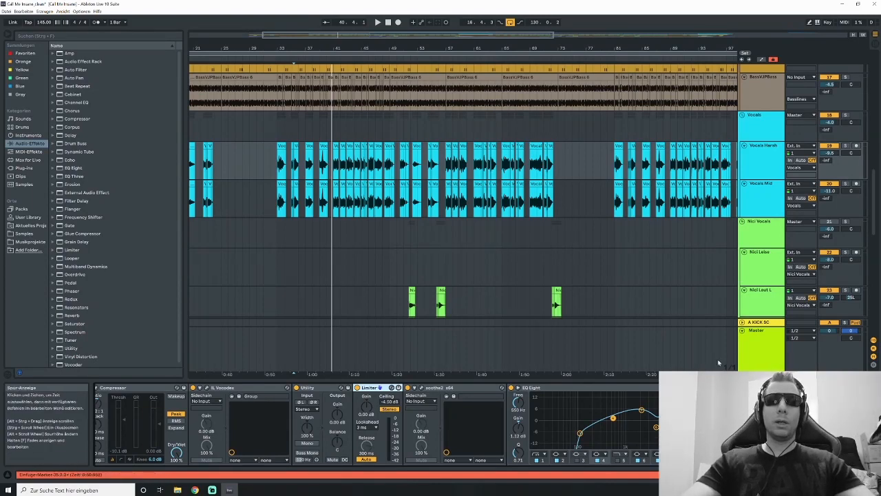
# - Return to the Vocals group at bar 45 and inspect the Sausage Fattener further along its device chain, closing its window
pyautogui.scroll(-3, 394, 243)
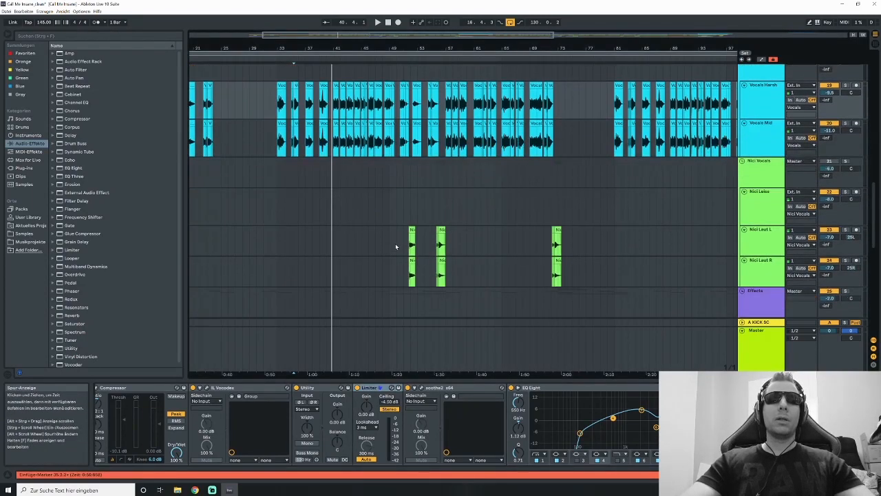
pyautogui.scroll(3, 441, 264)
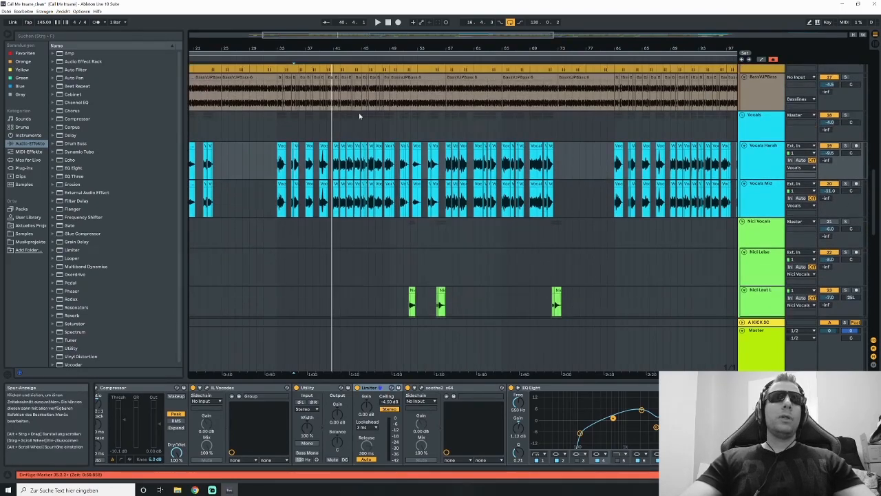
pyautogui.click(359, 113)
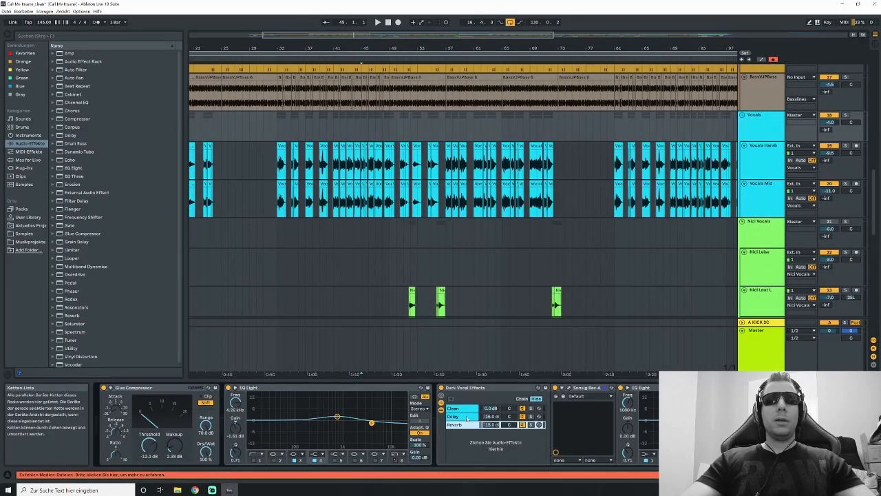
pyautogui.moveTo(813, 474); pyautogui.dragTo(828, 474)
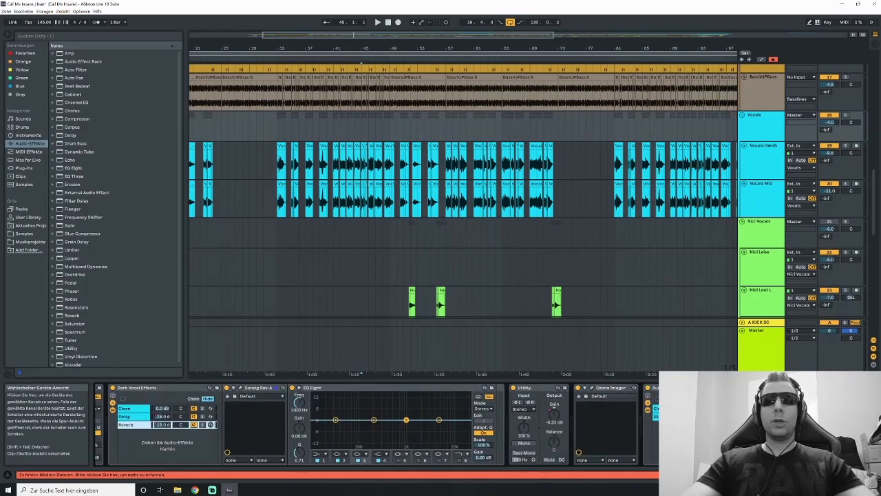
pyautogui.click(776, 387)
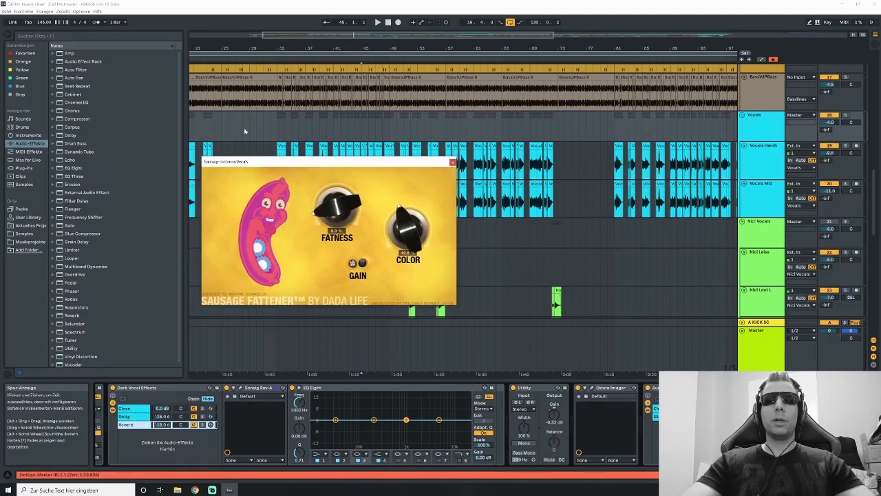
pyautogui.moveTo(288, 158); pyautogui.dragTo(321, 201)
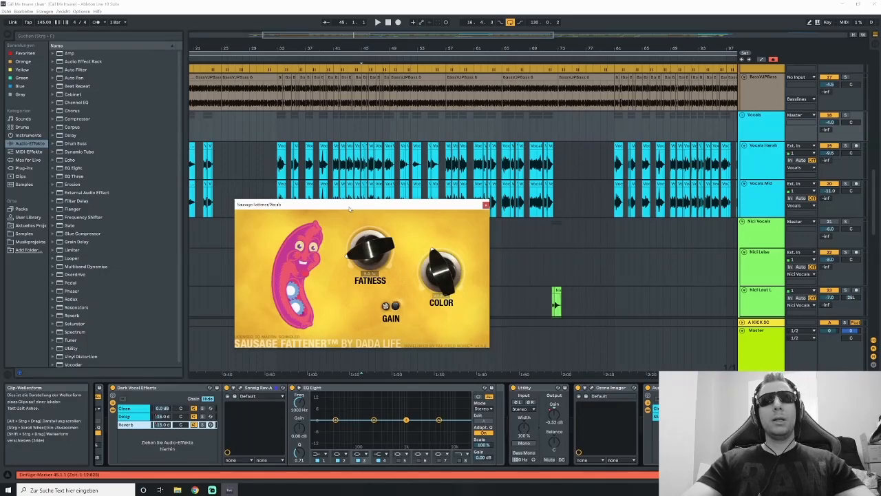
pyautogui.moveTo(350, 209); pyautogui.dragTo(350, 185)
pyautogui.click(486, 182)
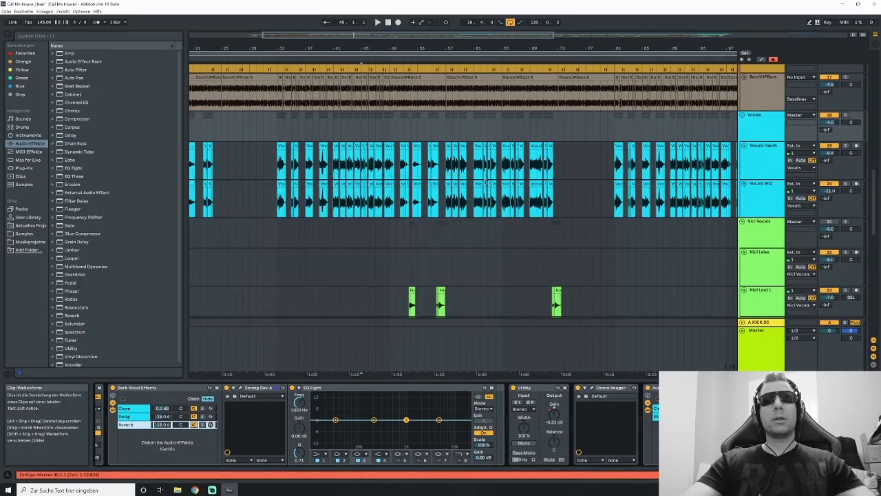
# - Review the devices on the female vocals group and on its first vocal track, returning to the group at bar 54
pyautogui.click(501, 244)
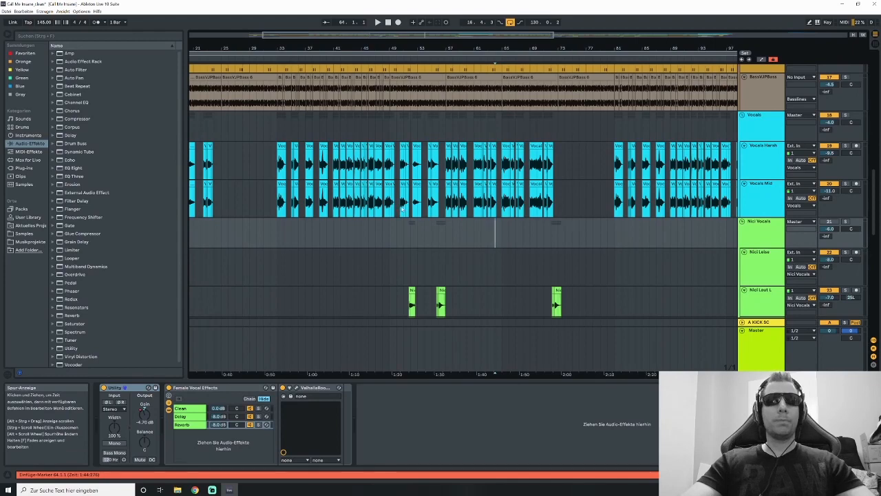
pyautogui.scroll(-3, 403, 210)
pyautogui.click(417, 211)
pyautogui.scroll(-2, 475, 212)
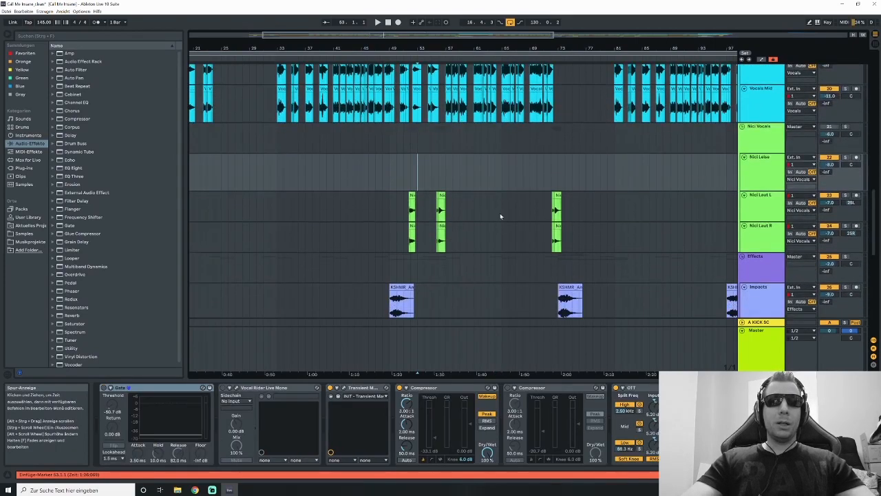
pyautogui.click(424, 146)
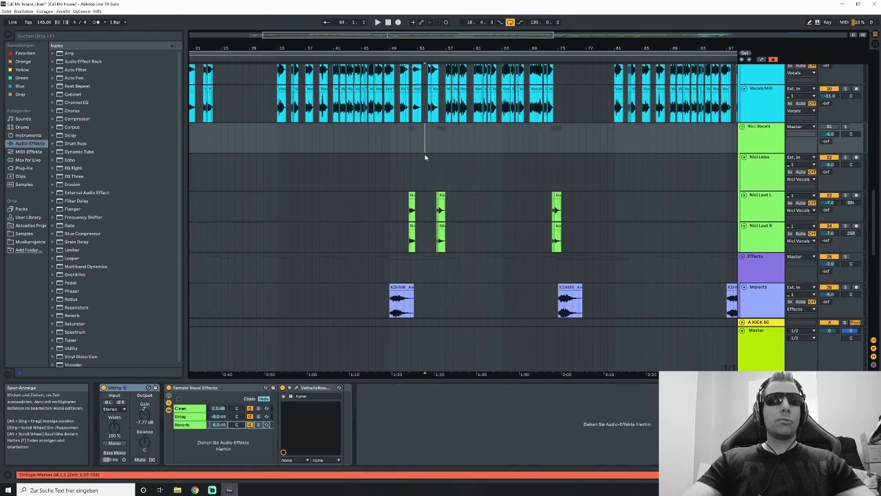
# - Look past the Effects tracks to the Drums group and show the Kick track's devices at bar 57
pyautogui.scroll(-8, 479, 175)
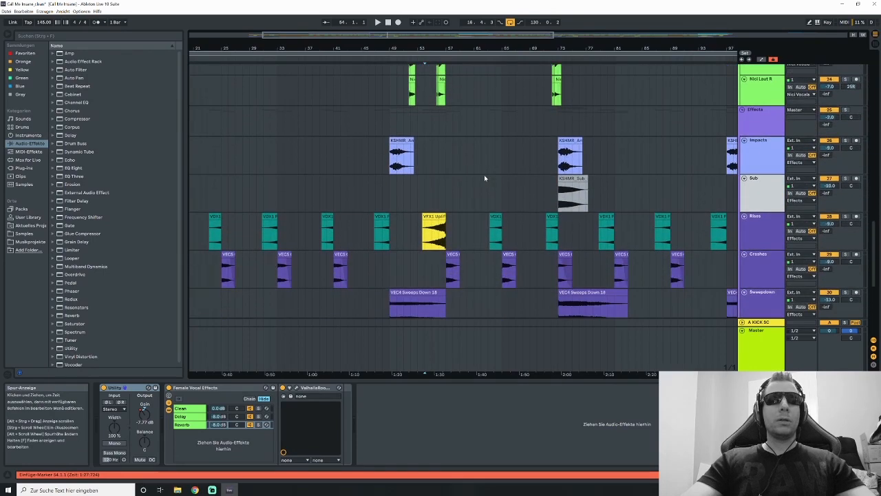
pyautogui.scroll(-3, 485, 180)
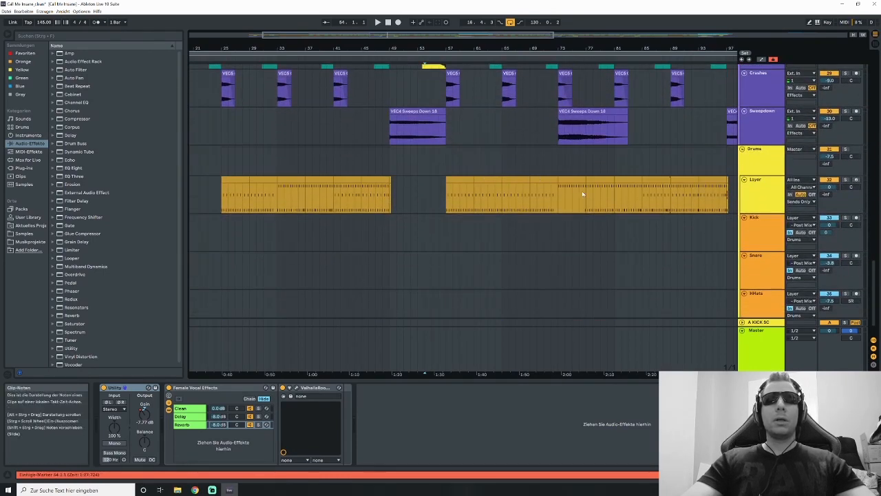
pyautogui.click(447, 231)
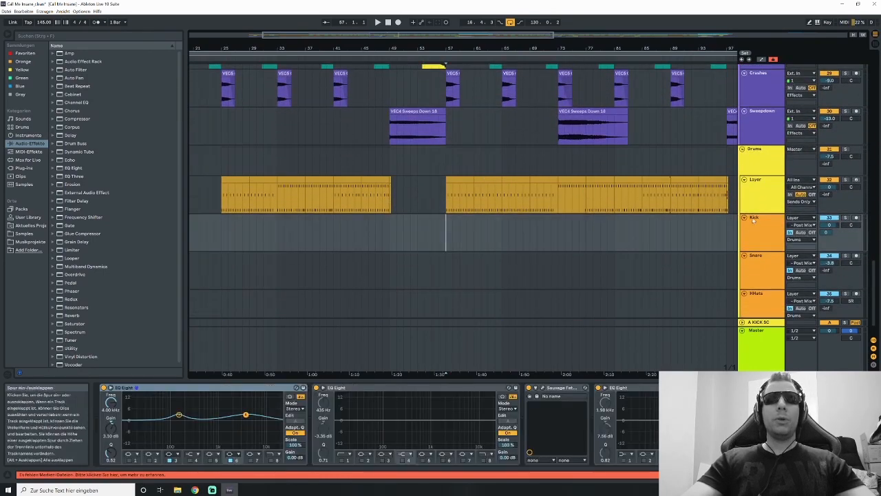
pyautogui.scroll(-1, 873, 278)
pyautogui.moveTo(873, 281); pyautogui.dragTo(874, 278)
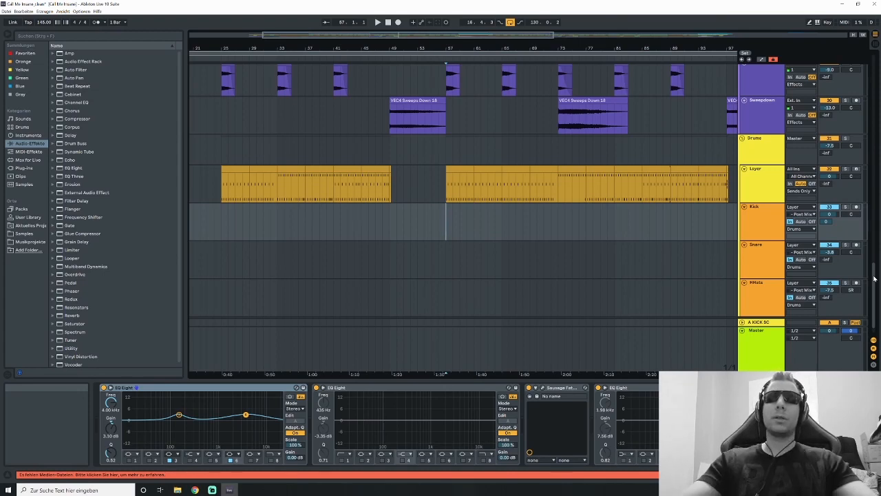
# - Go back to the leads, solo the Lead Main Pl track in the Leads Chorus group and play it from bar 57
pyautogui.moveTo(874, 278); pyautogui.dragTo(877, 59)
pyautogui.click(451, 87)
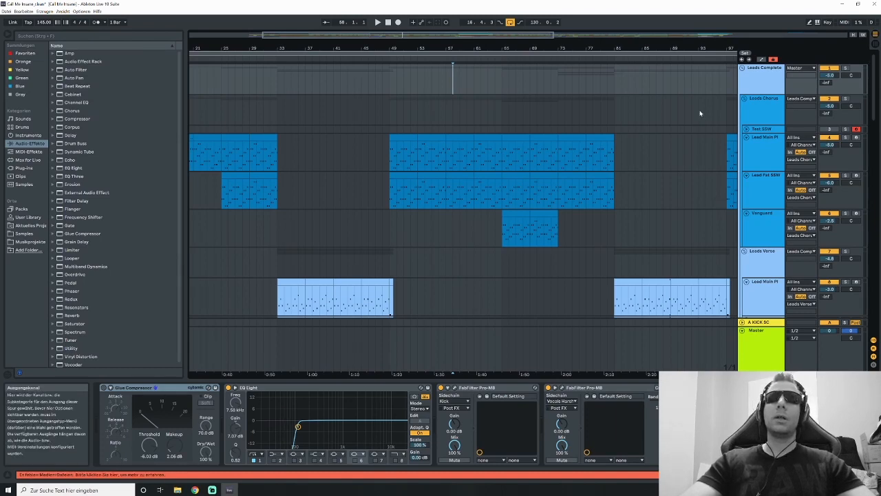
pyautogui.scroll(-1, 555, 139)
pyautogui.click(455, 122)
pyautogui.scroll(1, 619, 158)
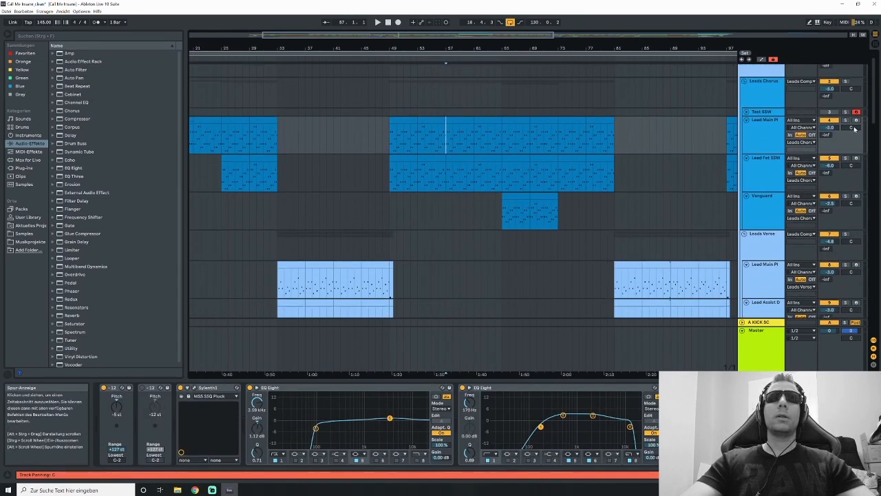
pyautogui.press('space')
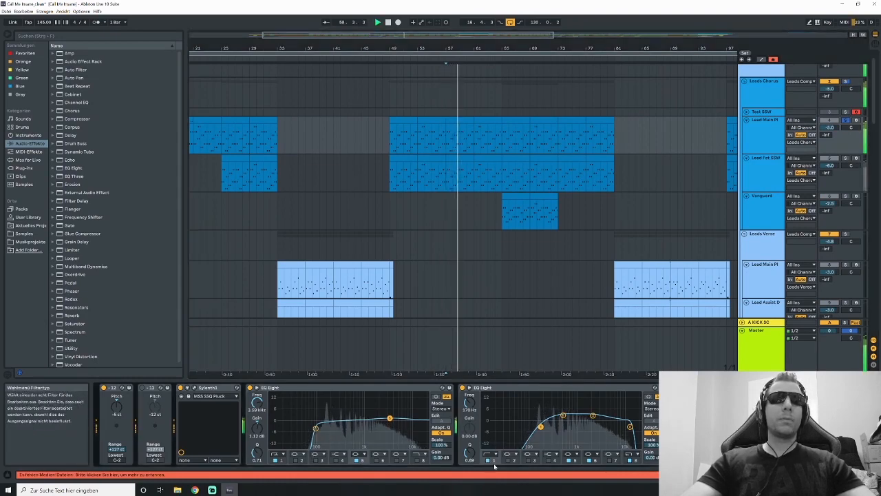
# - Compare the sound with filter 1 off and on in both EQ Eights of the soloed Lead Main Pl track
pyautogui.click(276, 460)
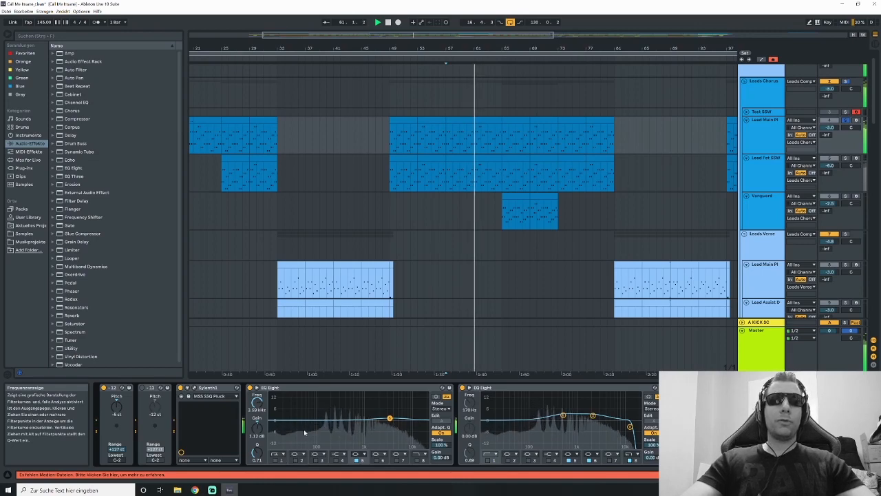
pyautogui.click(276, 460)
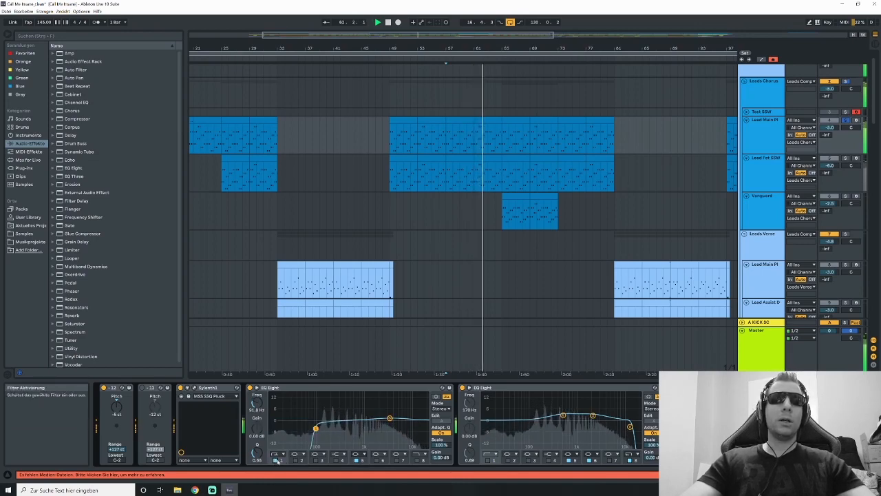
pyautogui.click(489, 461)
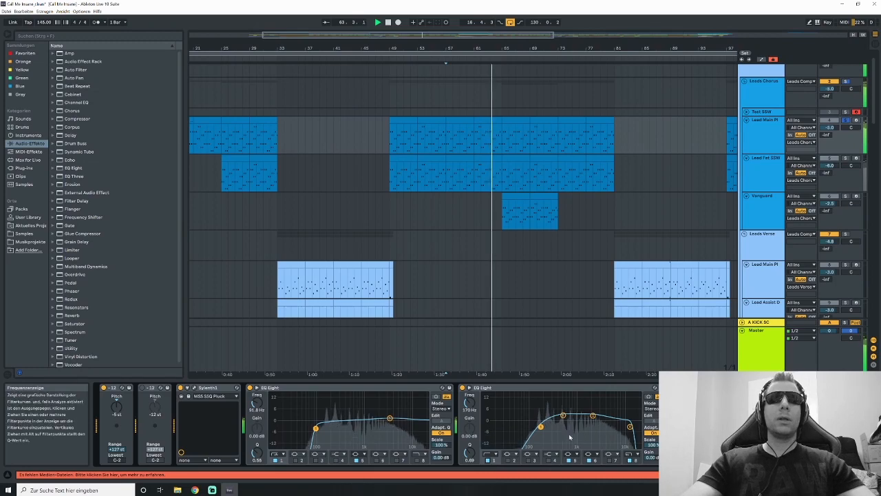
# - Stop playback and show the devices of the Leads Chorus group at bar 58 and of the Leads Complete group at bar 57
pyautogui.press('space')
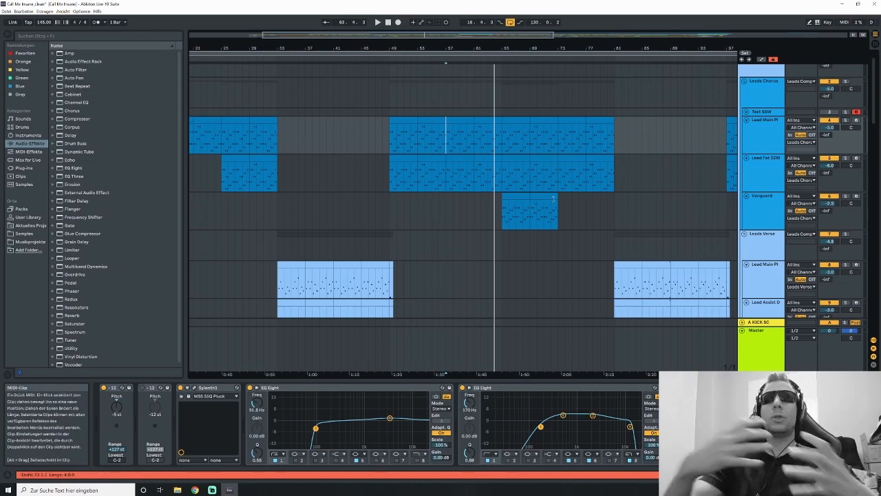
pyautogui.click(473, 124)
pyautogui.scroll(-2, 479, 128)
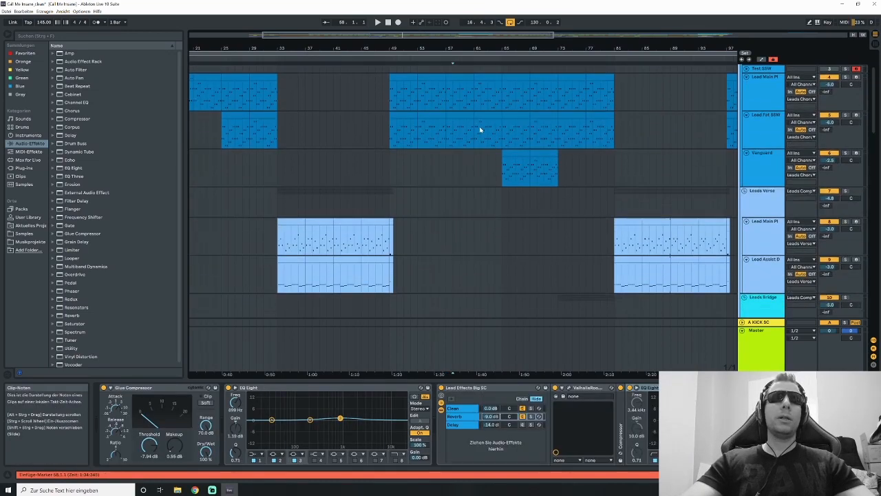
pyautogui.scroll(3, 480, 128)
pyautogui.click(446, 81)
pyautogui.scroll(-5, 482, 129)
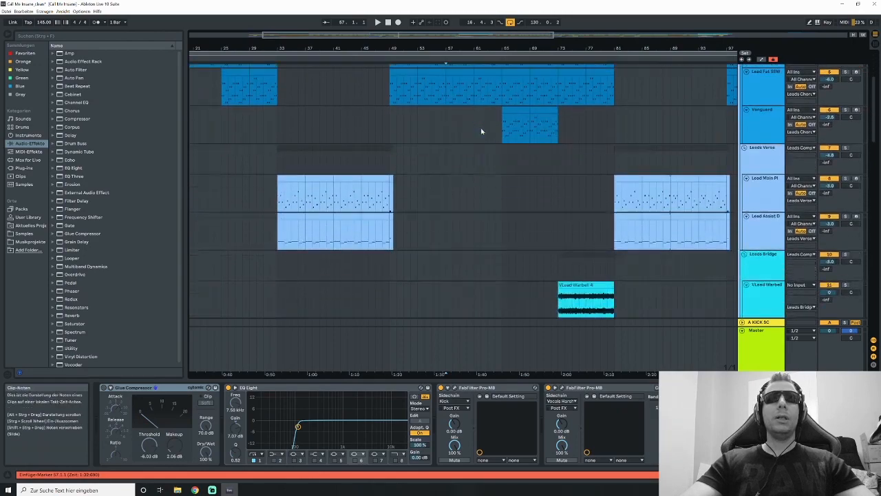
# - Play the soloed Leads Complete group from bar 57 and try out filter 1 in its EQ Eight
pyautogui.scroll(-8, 864, 172)
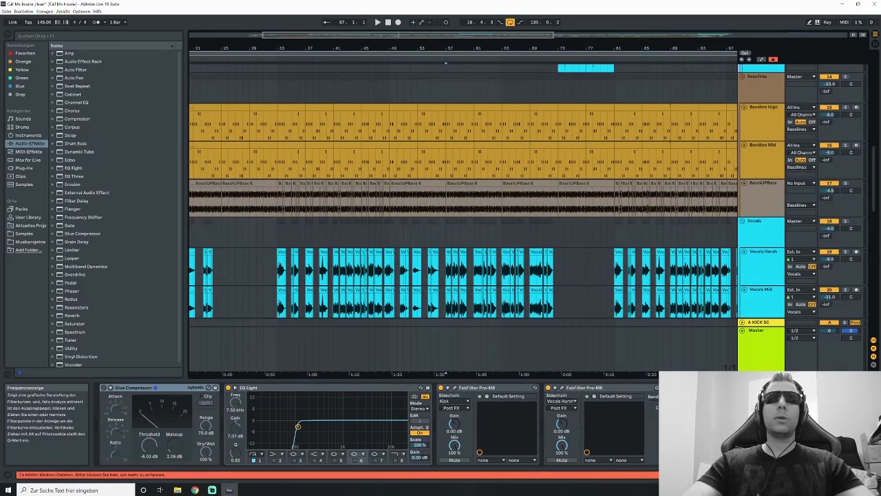
pyautogui.scroll(10, 766, 115)
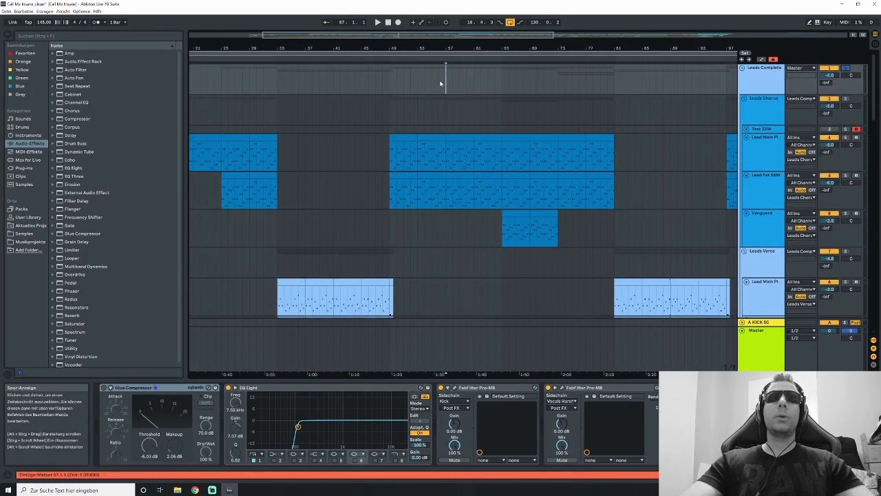
pyautogui.press('space')
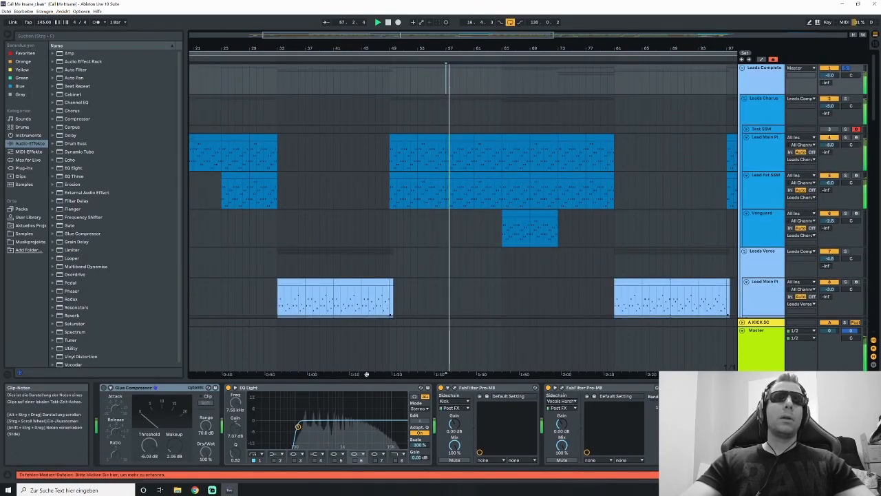
pyautogui.moveTo(297, 426)
pyautogui.mouseDown()
pyautogui.moveTo(274, 426)
pyautogui.moveTo(329, 427)
pyautogui.moveTo(297, 426)
pyautogui.mouseUp()
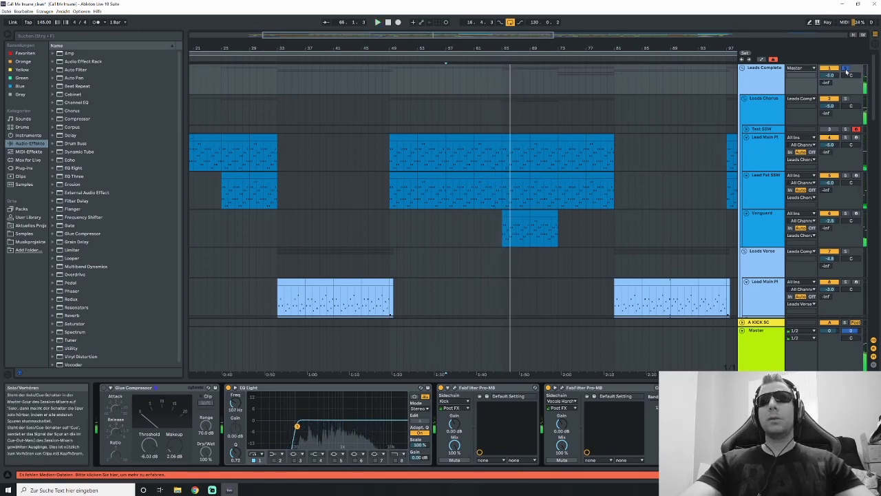
# - Go to the Basslines group at bar 53 and review its Glue Compressors, EQ Eight and Audio Effect Rack
pyautogui.scroll(-5, 870, 175)
pyautogui.scroll(-3, 869, 176)
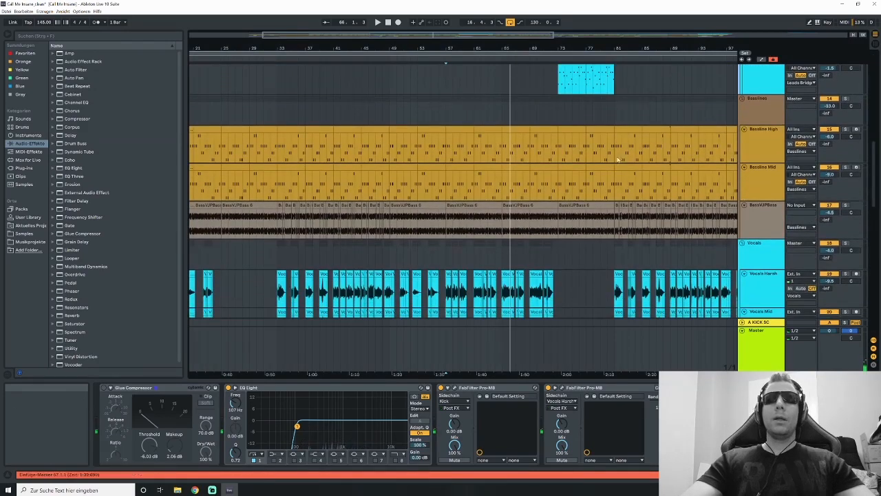
pyautogui.click(417, 111)
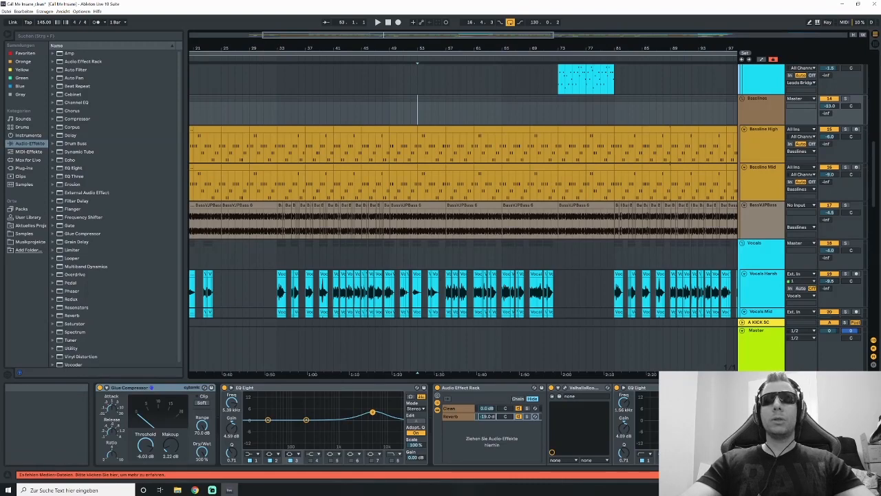
pyautogui.moveTo(805, 475)
pyautogui.mouseDown()
pyautogui.moveTo(822, 474)
pyautogui.moveTo(796, 475)
pyautogui.mouseUp()
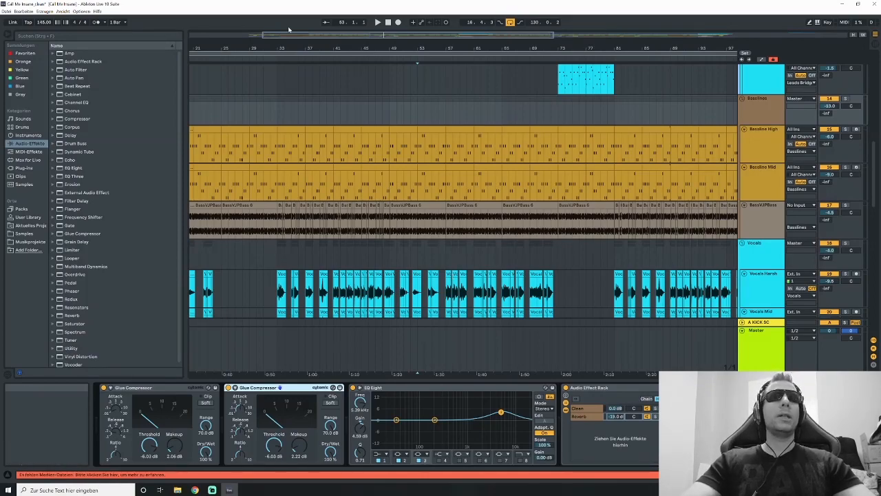
# - Zoom the arrangement out, place the insert marker at bar 33 on Basslines, and fold the Vocals and female vocals groups
pyautogui.moveTo(305, 33); pyautogui.dragTo(307, 10)
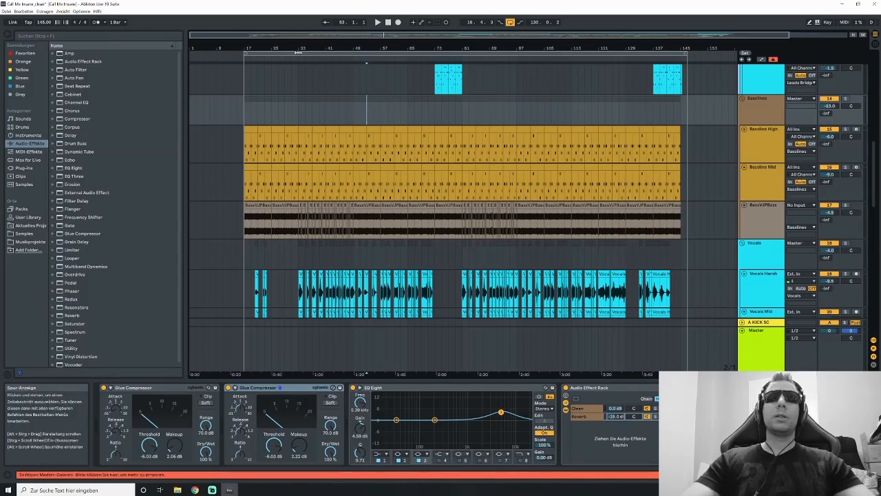
pyautogui.click(298, 109)
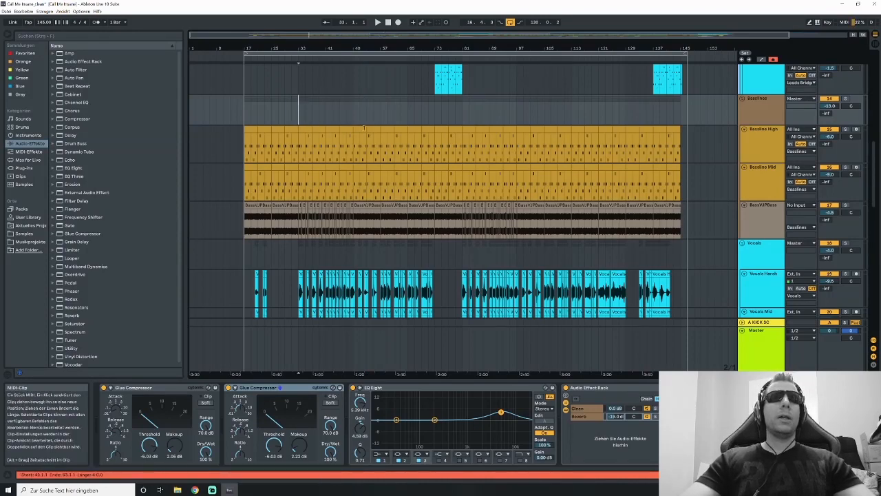
pyautogui.scroll(-1, 394, 124)
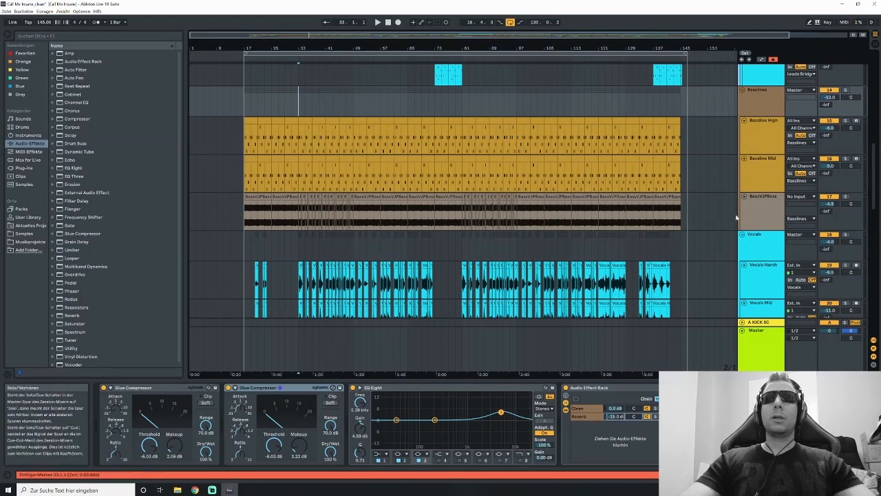
pyautogui.click(742, 235)
pyautogui.click(742, 243)
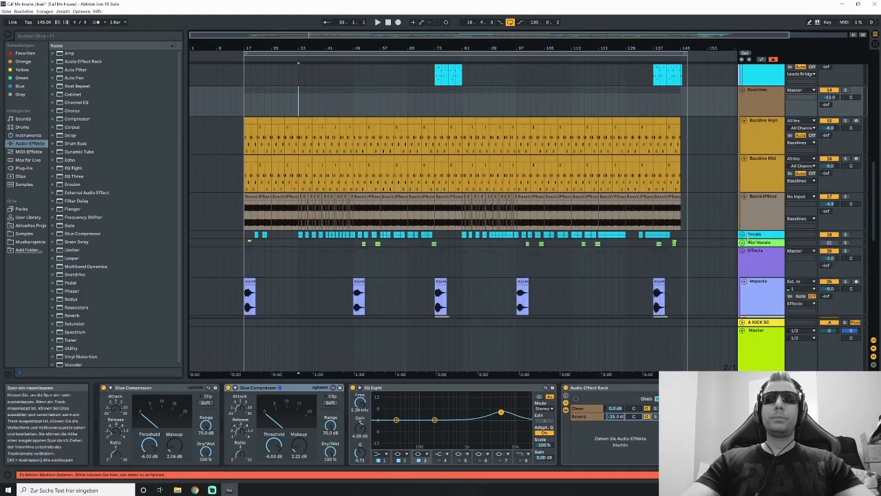
# - Solo the Basslines group and play it from several positions between bars 29 and 45, returning the insert marker to bar 33
pyautogui.click(846, 90)
pyautogui.press('space')
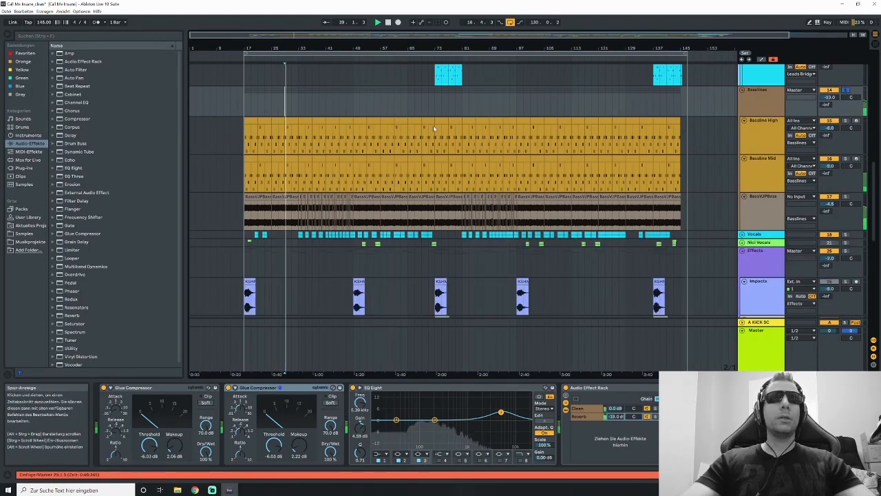
pyautogui.press('space')
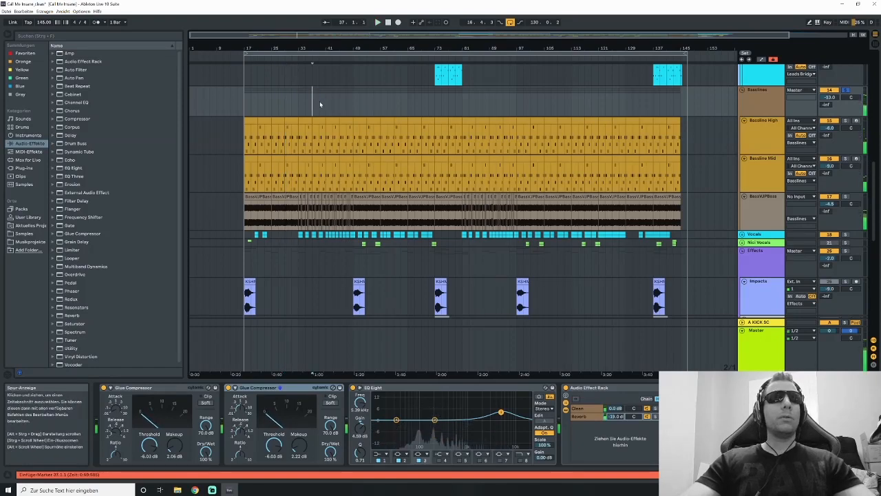
pyautogui.click(312, 100)
pyautogui.scroll(5, 384, 114)
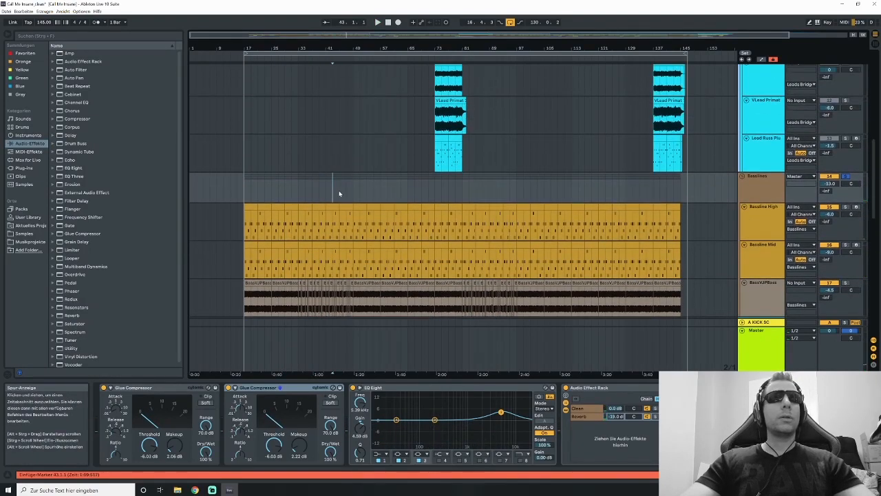
pyautogui.press('space')
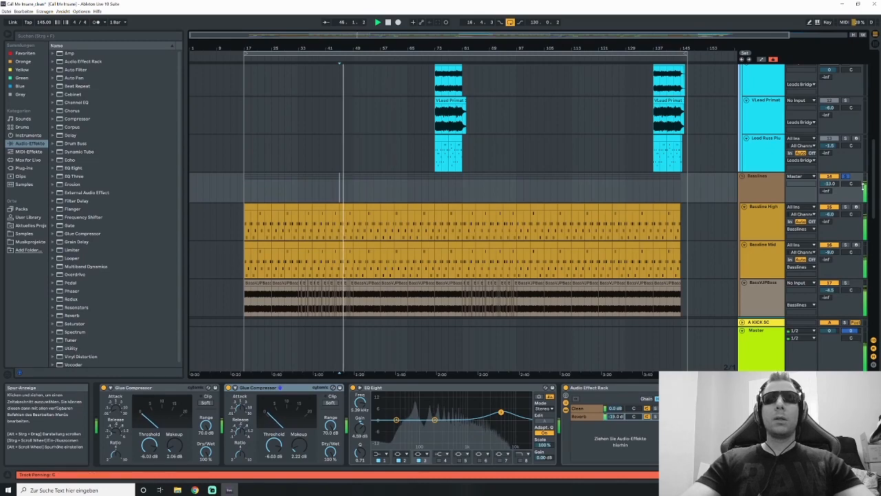
pyautogui.press('a')
pyautogui.press('a')
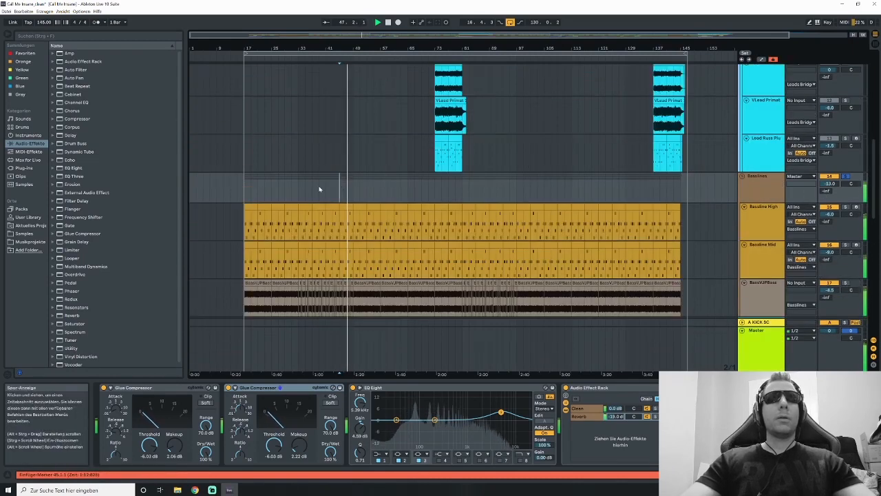
pyautogui.click(302, 188)
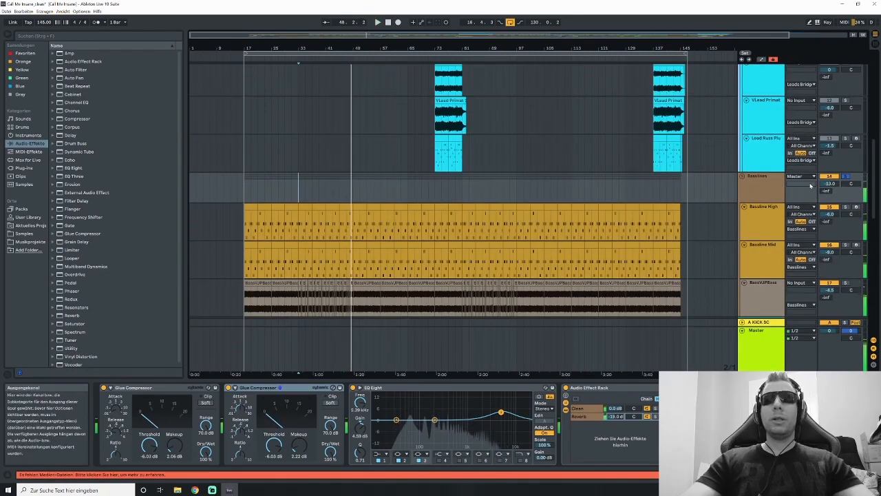
# - Fold the Basslines group's Audio Effect Rack to show the Utility and the EQ Eight behind it, and play from bar 33
pyautogui.moveTo(825, 474); pyautogui.dragTo(830, 474)
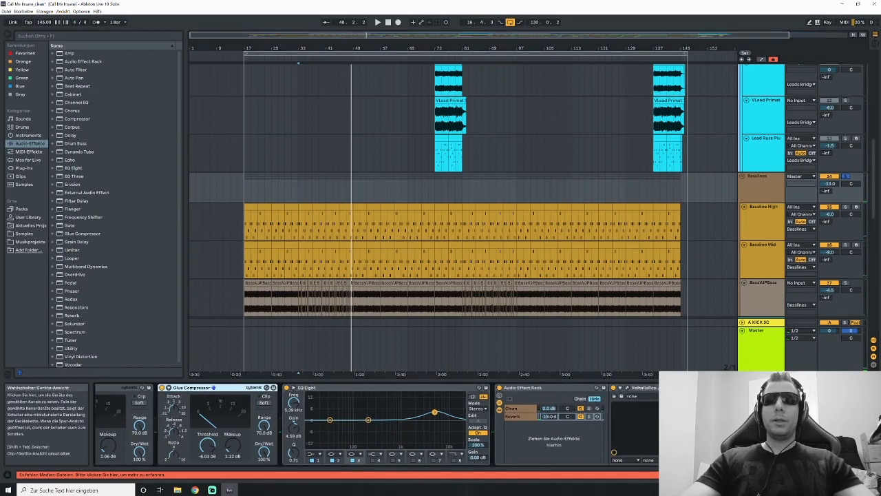
pyautogui.click(566, 408)
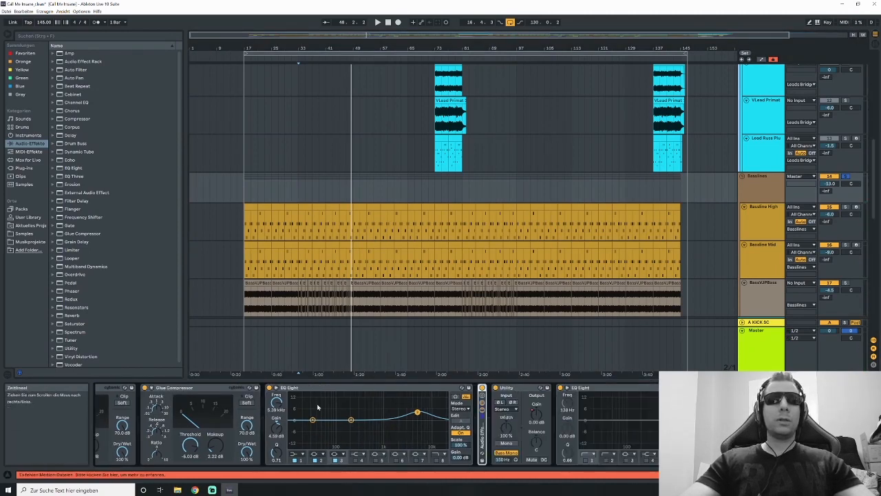
pyautogui.press('space')
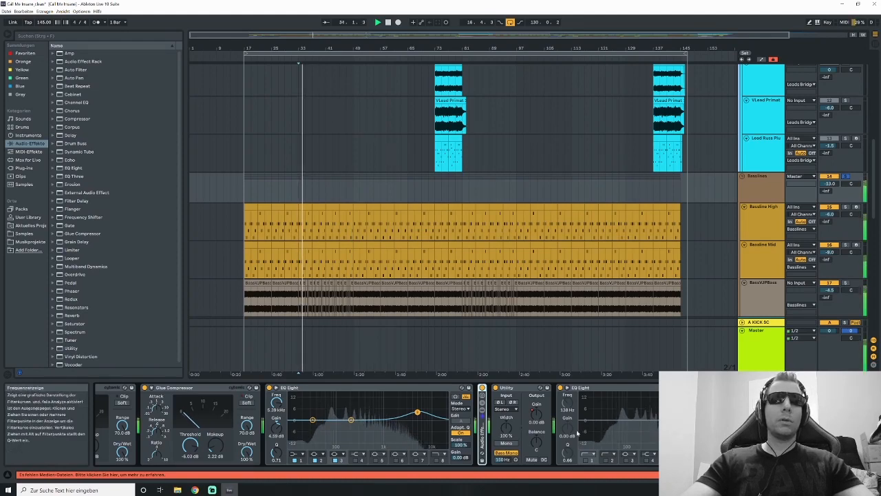
pyautogui.click(285, 232)
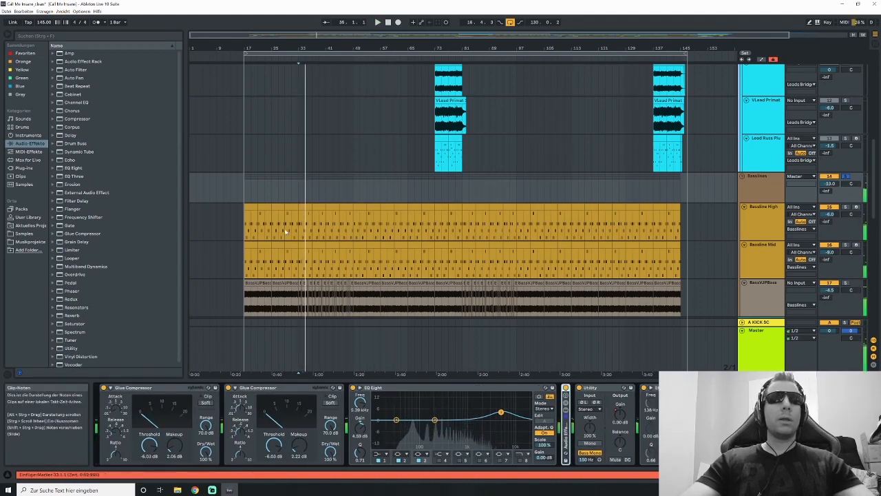
# - Look through the bassline tracks at bar 29, ending on Bassline High with its first EQ Eight selected
pyautogui.scroll(-2, 289, 234)
pyautogui.click(294, 241)
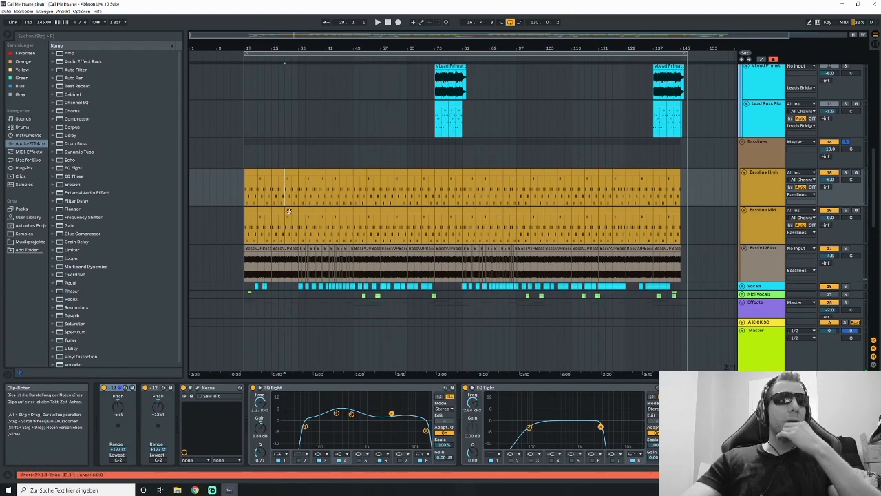
pyautogui.click(290, 223)
pyautogui.click(282, 250)
pyautogui.click(284, 190)
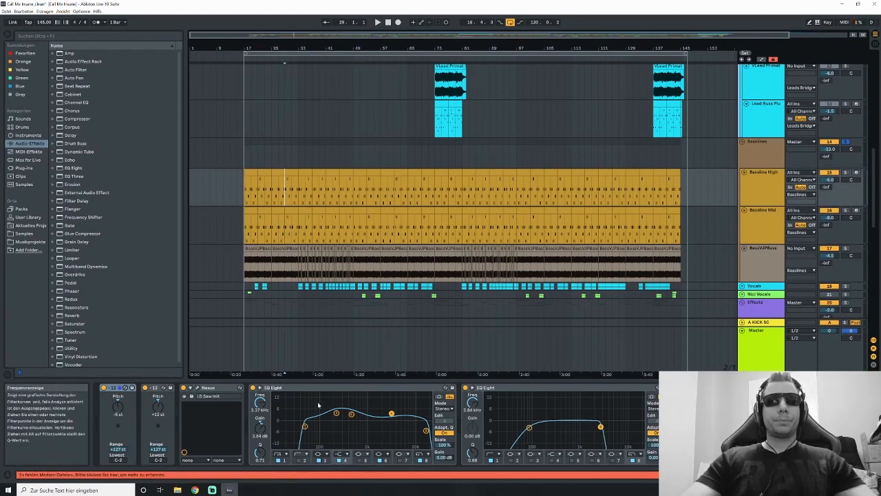
pyautogui.click(336, 427)
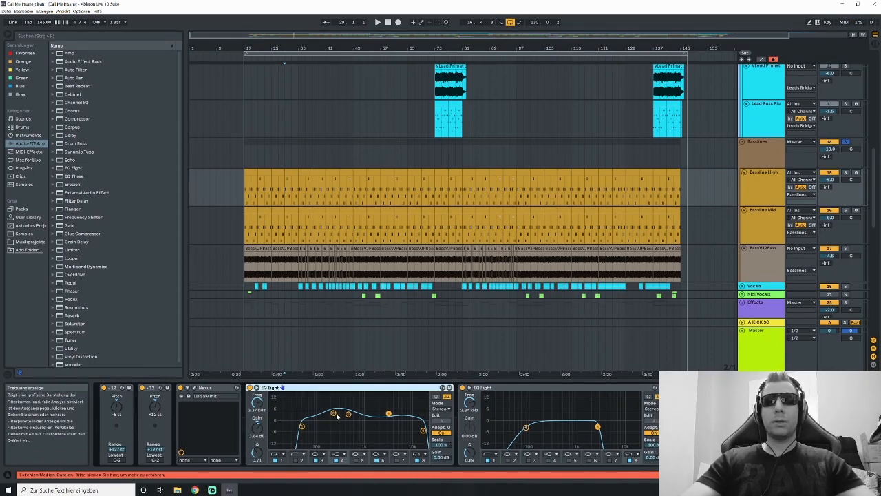
# - Solo the BassVJPBass track, play it from bar 29, and compare it with its EQ Eights off and the first one on
pyautogui.click(303, 276)
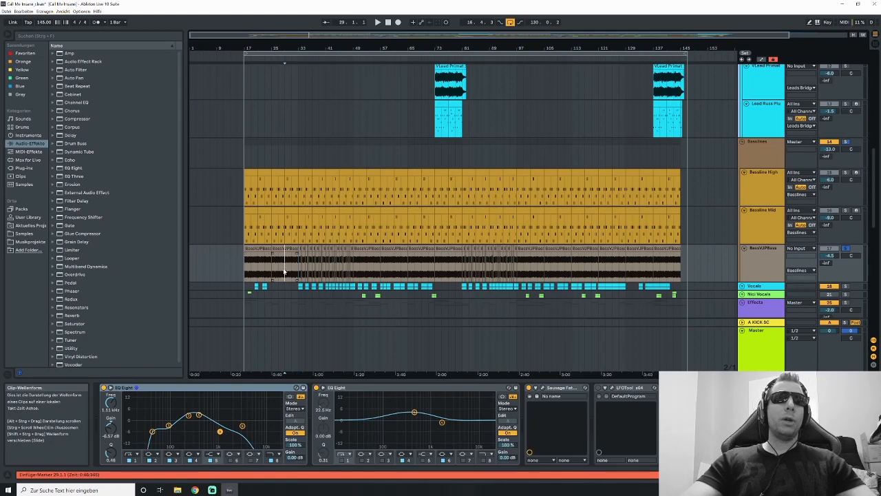
pyautogui.press('space')
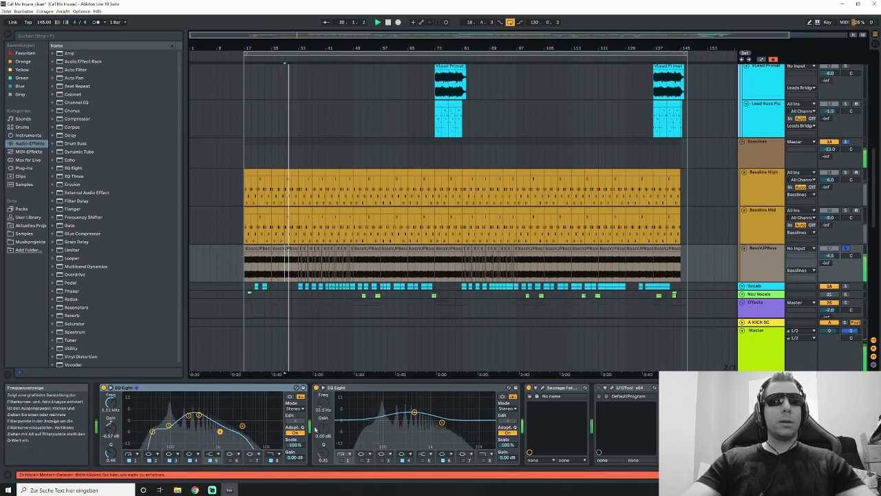
pyautogui.click(103, 388)
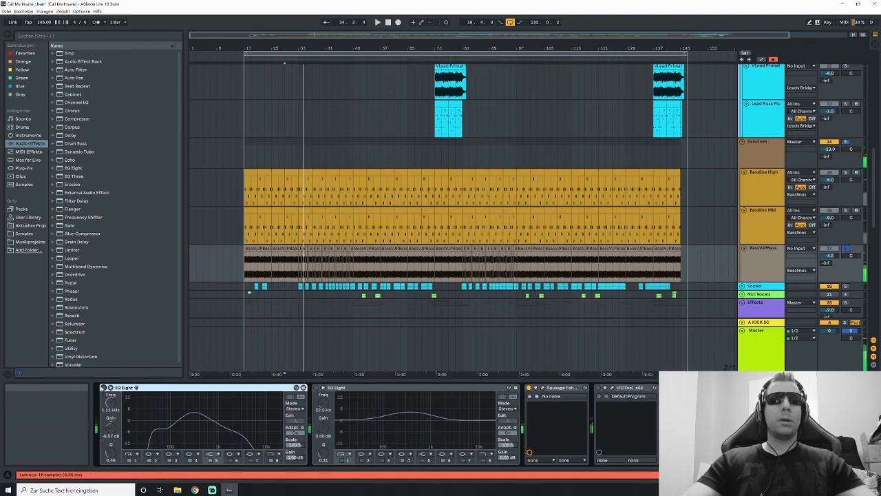
pyautogui.click(104, 388)
pyautogui.press('space')
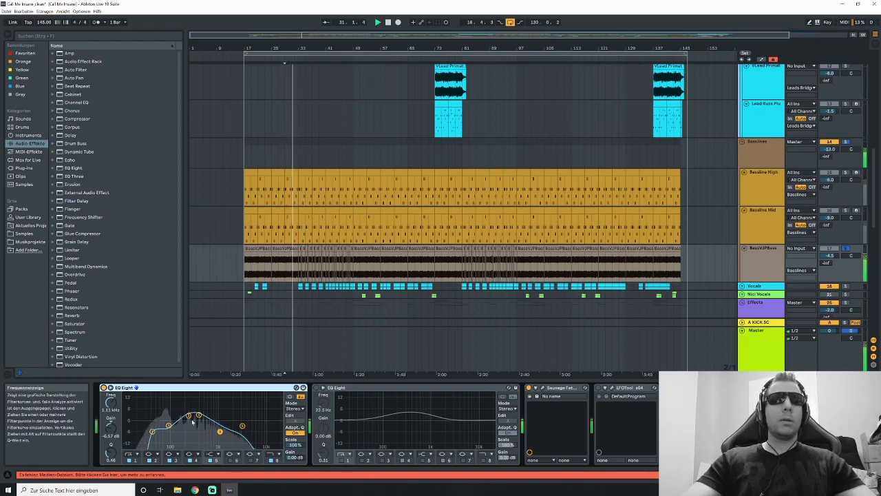
# - Compare the BassVJPBass sound with filters 4 and 3 of the first EQ Eight off and on, and play from bar 29 again
pyautogui.click(191, 460)
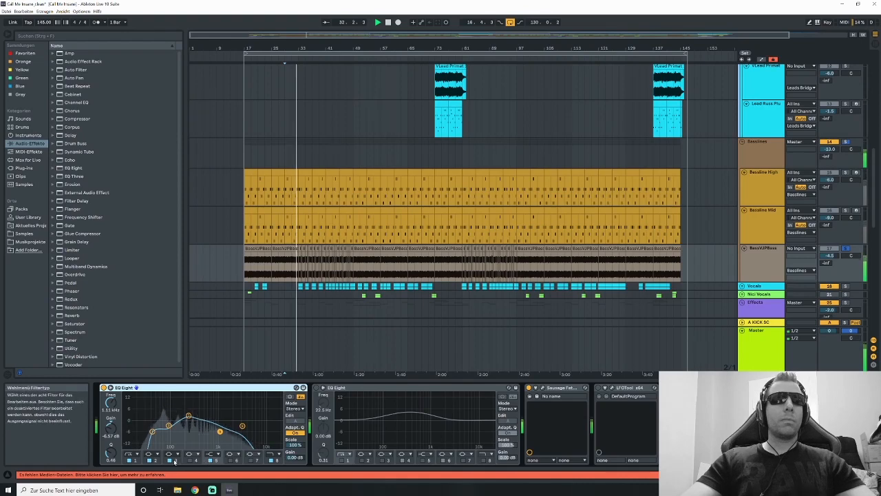
pyautogui.click(171, 461)
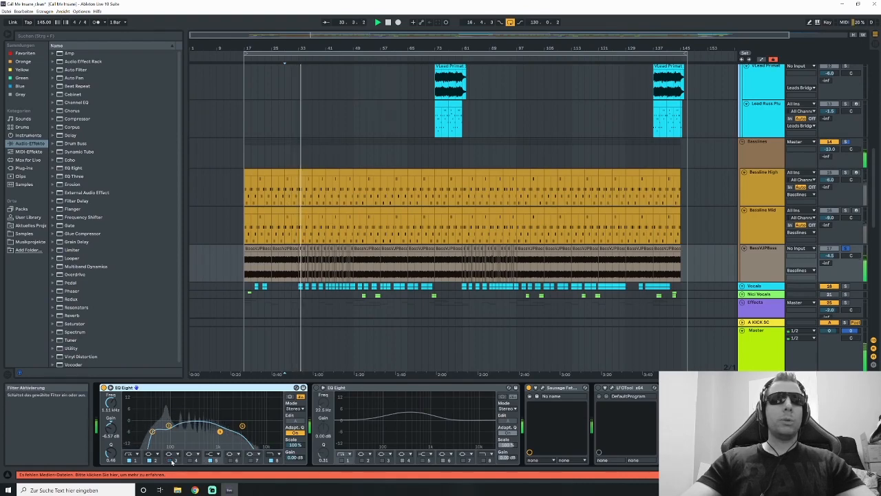
pyautogui.click(171, 461)
pyautogui.click(191, 460)
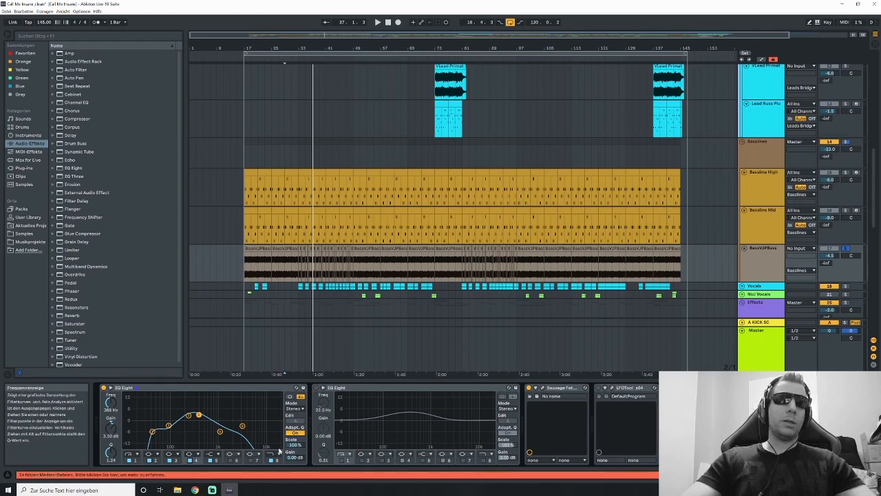
pyautogui.press('space')
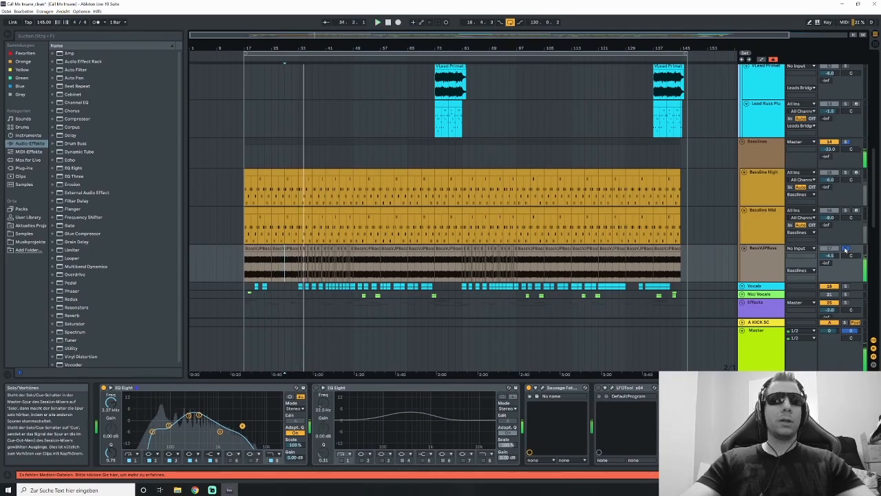
# - Fold the Effects group's tracks away and solo the whole Basslines group
pyautogui.scroll(-4, 869, 250)
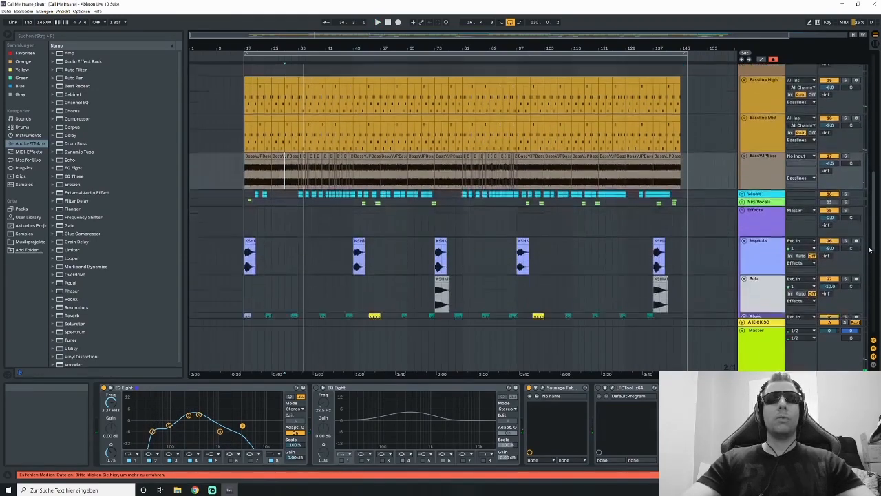
pyautogui.scroll(-6, 869, 251)
pyautogui.scroll(2, 752, 112)
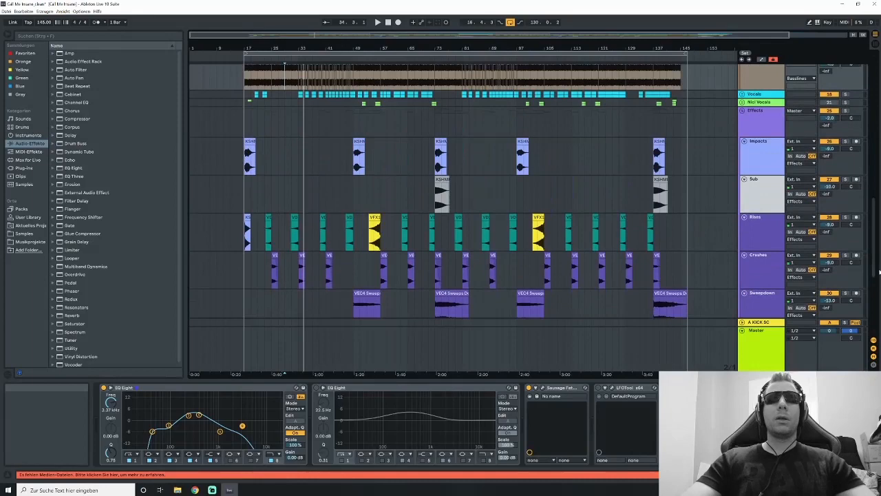
pyautogui.click(744, 111)
pyautogui.scroll(3, 876, 223)
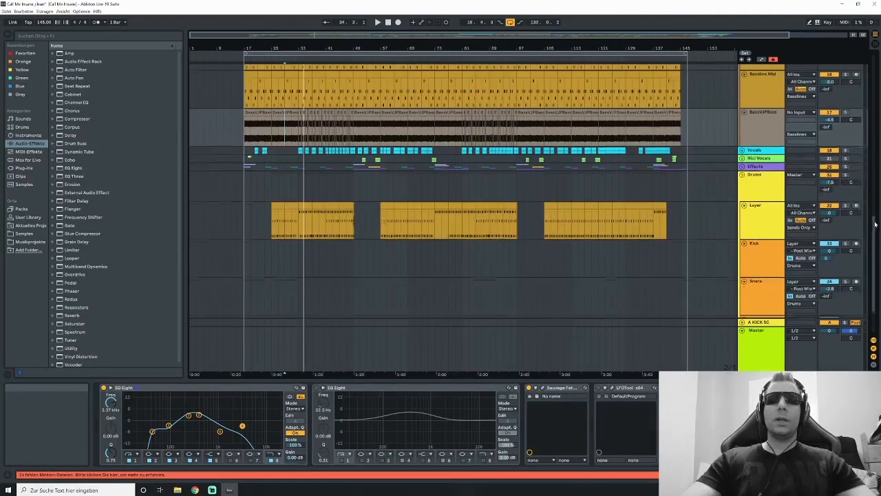
pyautogui.scroll(4, 876, 224)
pyautogui.click(845, 92)
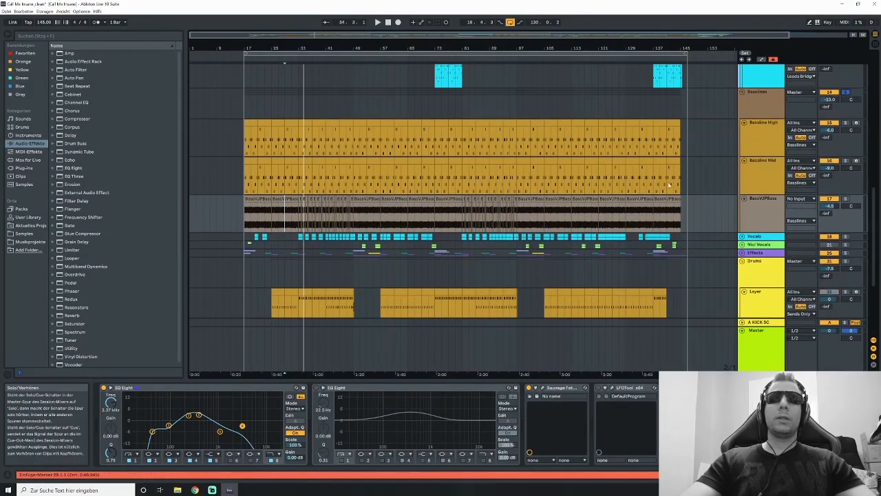
# - Solo the Drums group together with the Basslines group and play both from bar 29
pyautogui.click(303, 275)
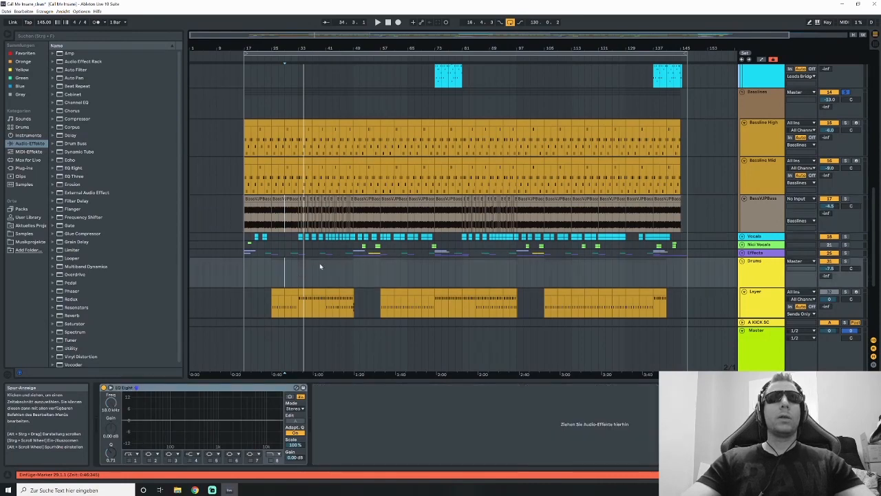
pyautogui.scroll(-2, 676, 228)
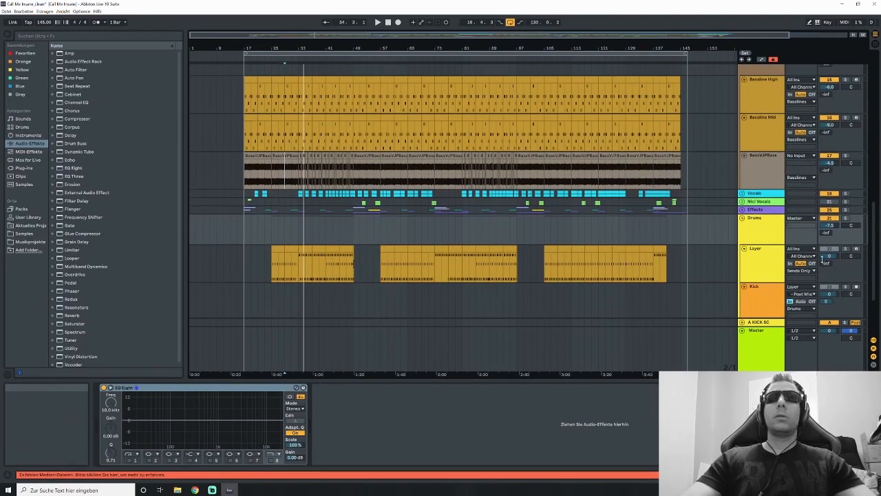
pyautogui.scroll(2, 484, 126)
pyautogui.press('space')
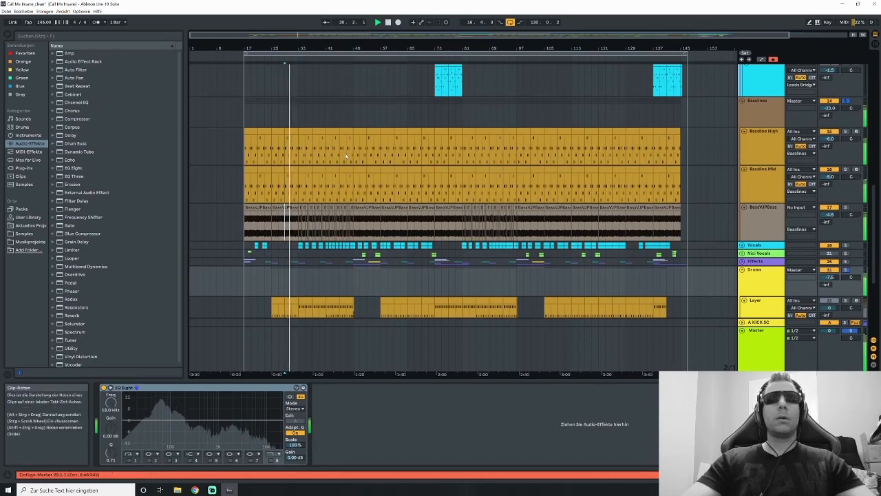
# - Look through the devices of the bassline tracks, ending on the Basslines group, and play from bar 33
pyautogui.click(506, 142)
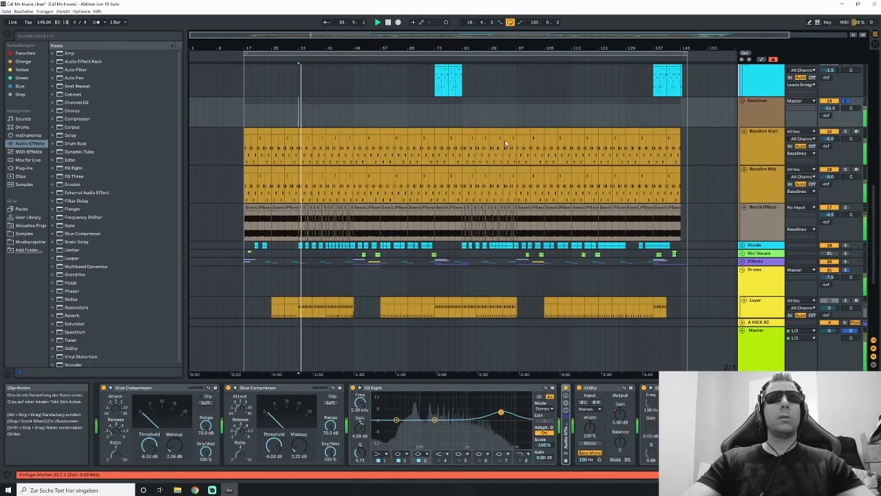
pyautogui.click(309, 237)
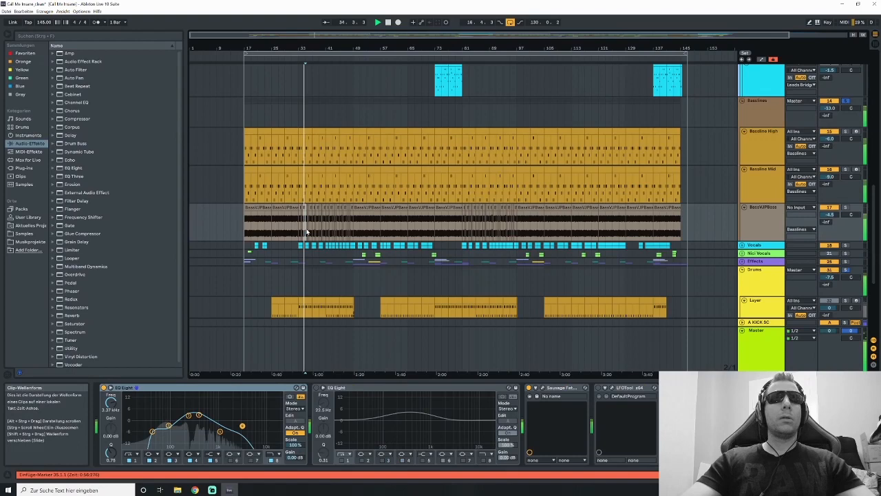
pyautogui.click(310, 189)
pyautogui.click(309, 157)
pyautogui.click(299, 118)
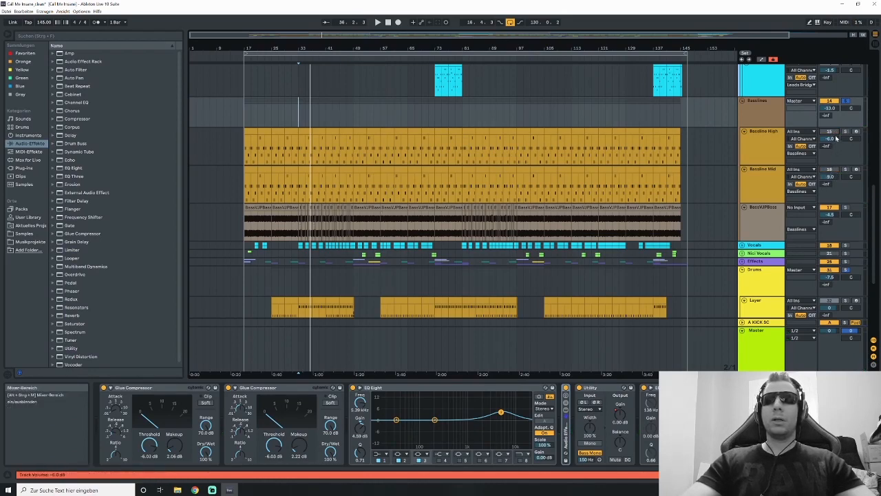
pyautogui.press('space')
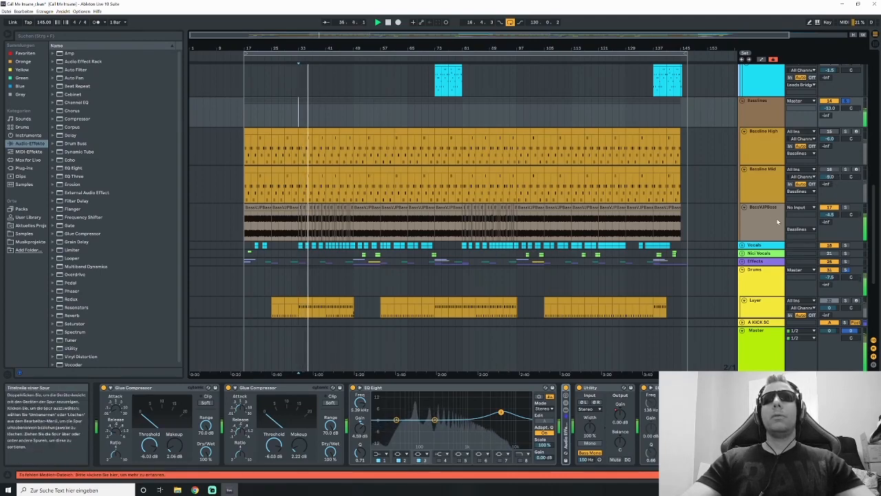
# - Show the BassVJPBass track's devices and play it with the kick from bar 33
pyautogui.click(596, 226)
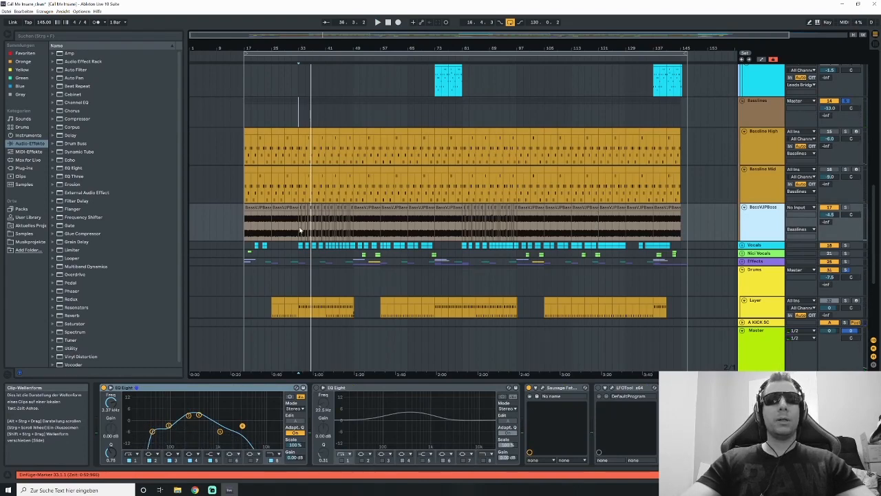
pyautogui.scroll(-1, 314, 227)
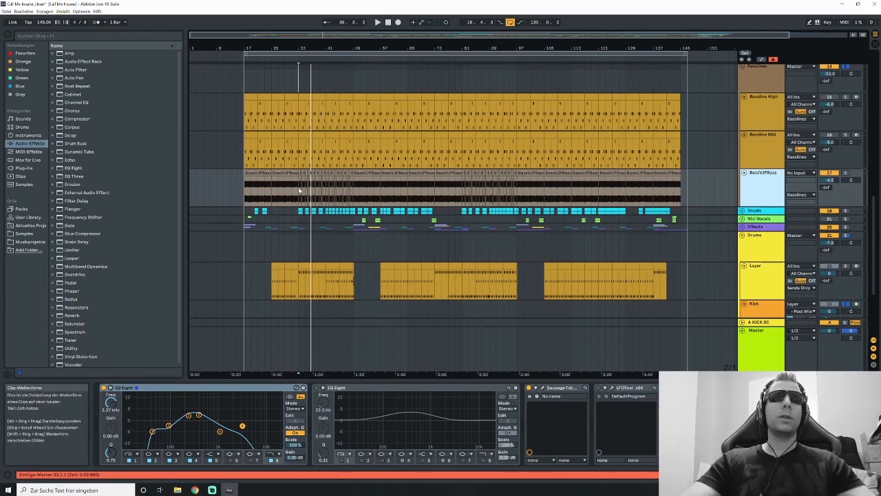
pyautogui.scroll(1, 345, 238)
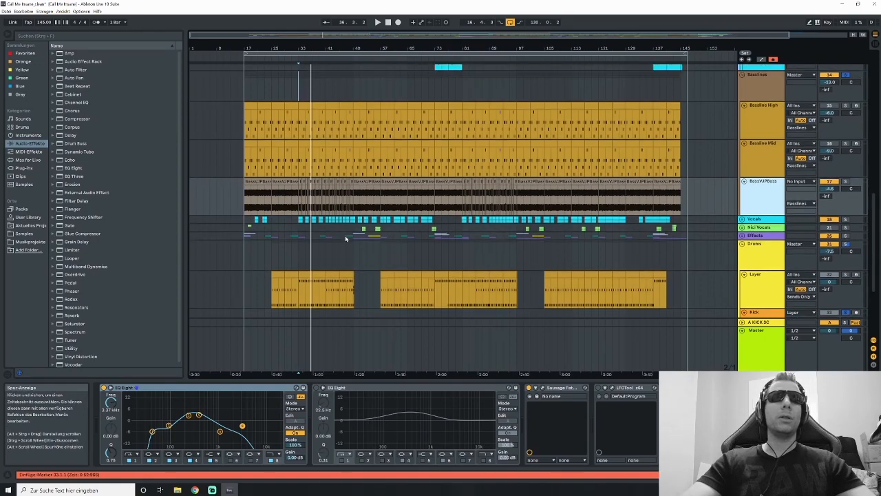
pyautogui.press('space')
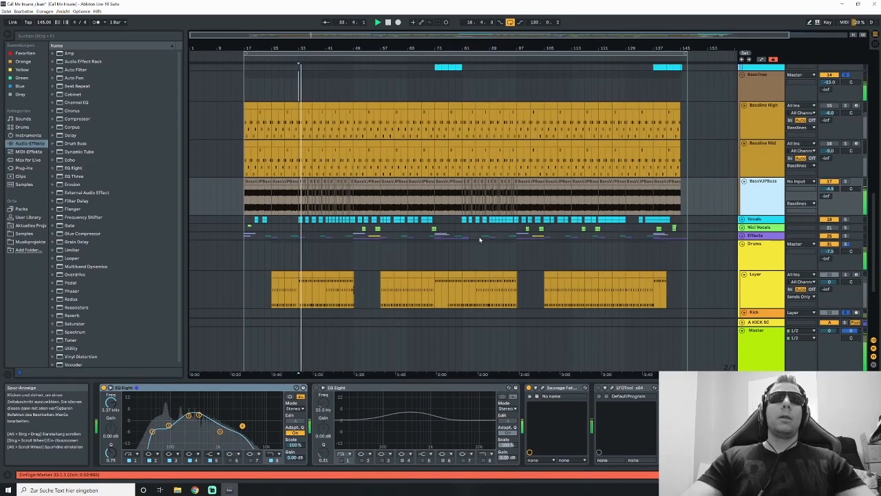
# - Compare the device chains of the Kick and BassVJPBass tracks, ending on the Basslines group at bar 33
pyautogui.scroll(1, 480, 240)
pyautogui.scroll(-5, 323, 308)
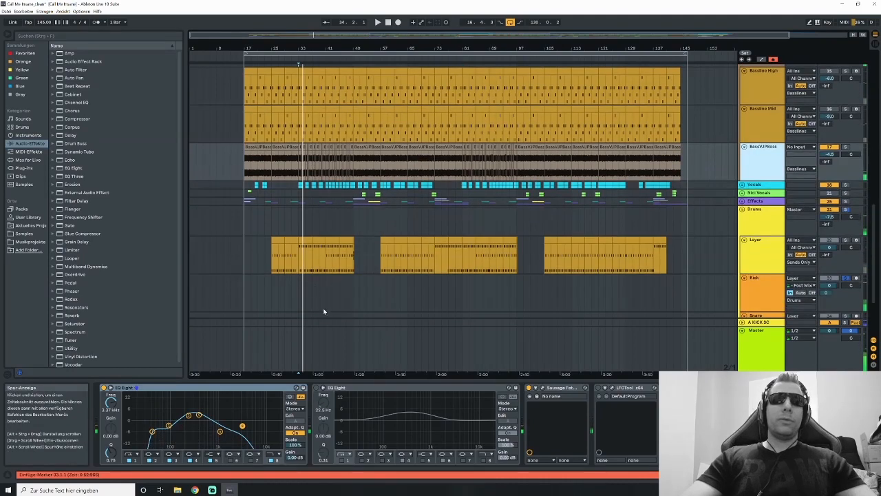
pyautogui.click(297, 294)
pyautogui.scroll(3, 320, 272)
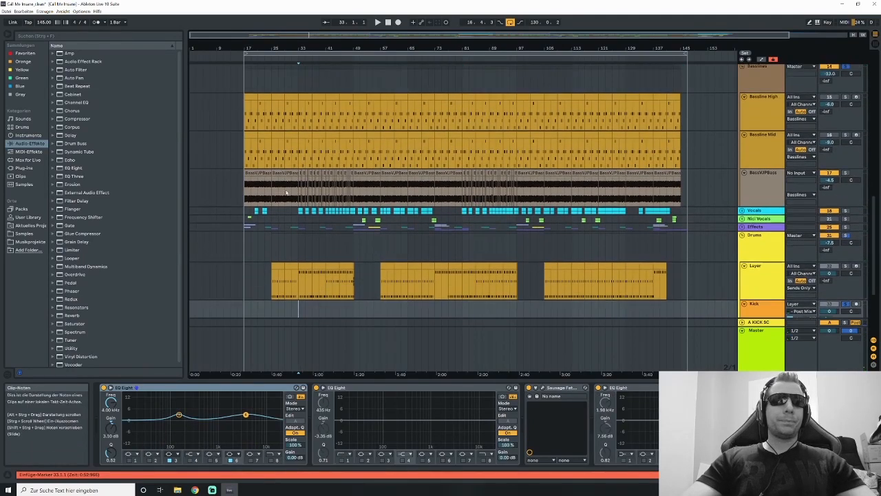
pyautogui.click(299, 188)
pyautogui.scroll(-2, 300, 248)
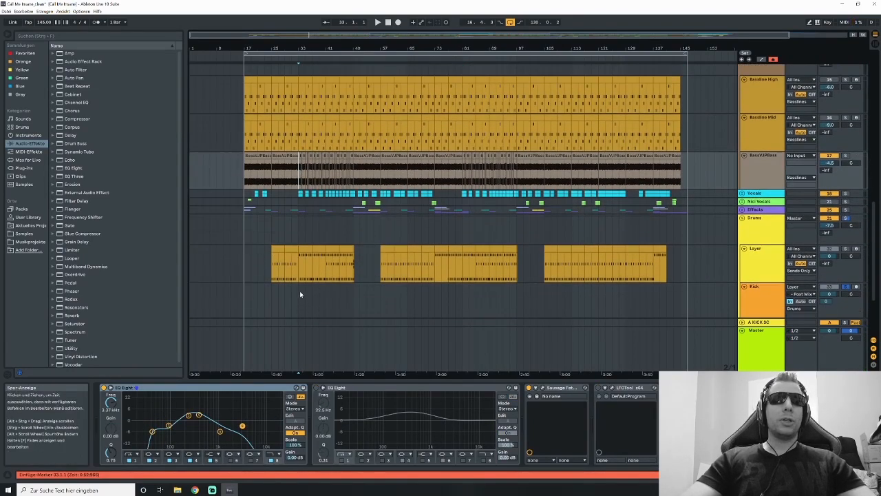
pyautogui.click(299, 294)
pyautogui.scroll(8, 312, 166)
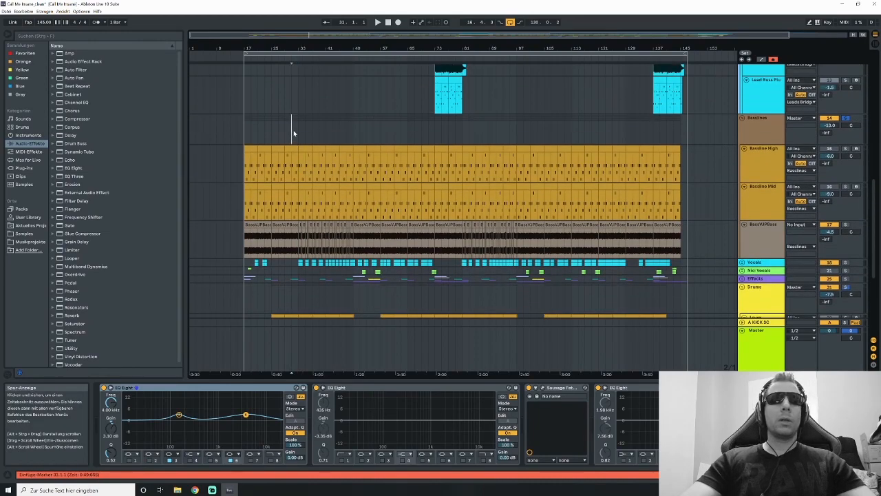
pyautogui.click(295, 133)
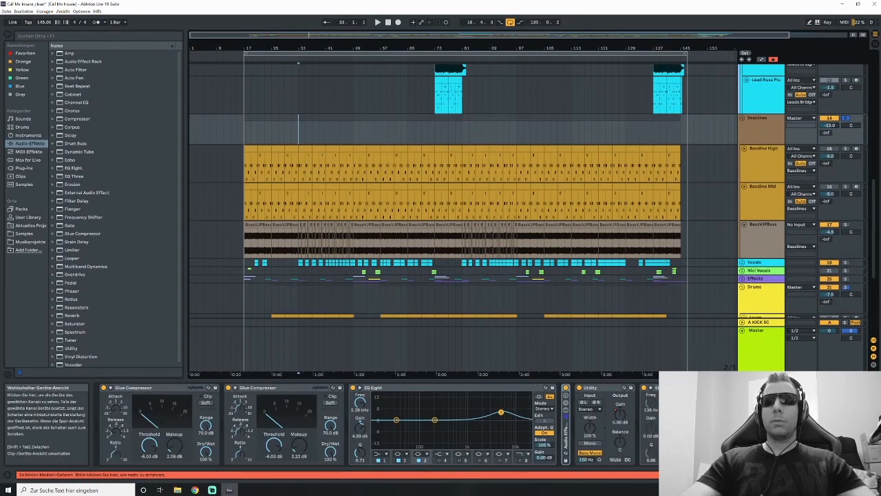
# - Open the FabFilter Pro-MB at the end of the Basslines group's chain and place its window clear of the Basslines track
pyautogui.click(826, 474)
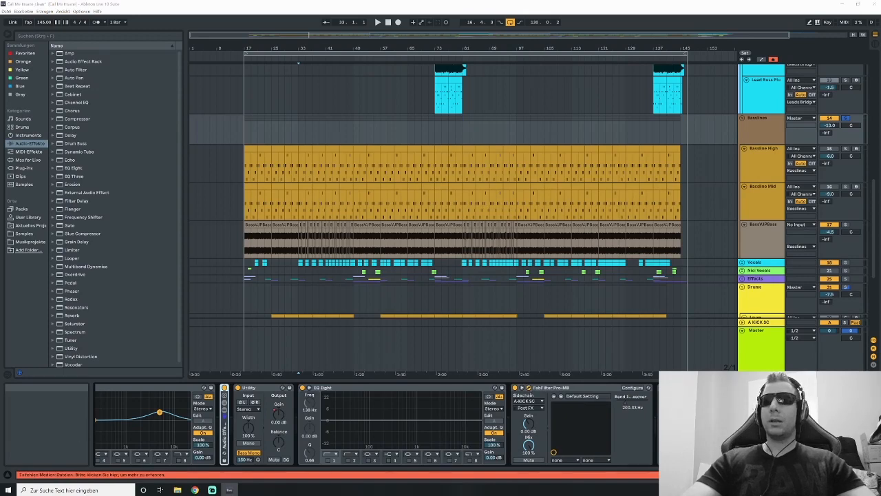
pyautogui.click(522, 387)
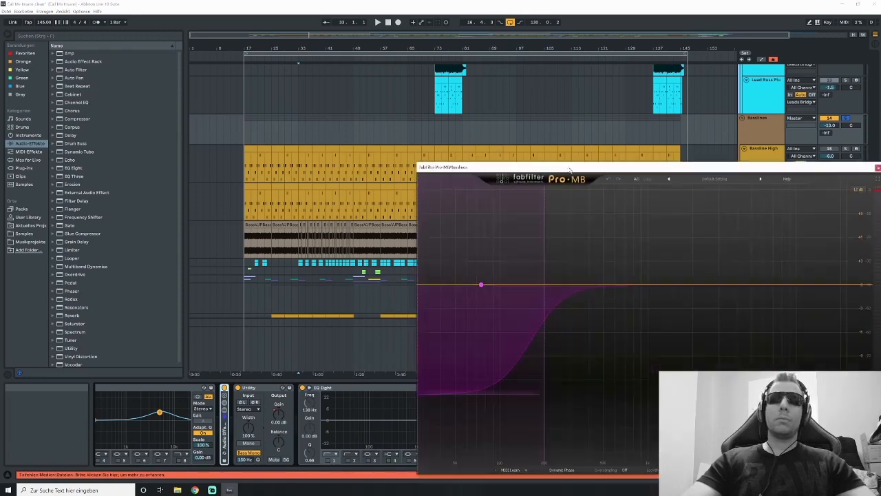
pyautogui.moveTo(571, 170); pyautogui.dragTo(538, 148)
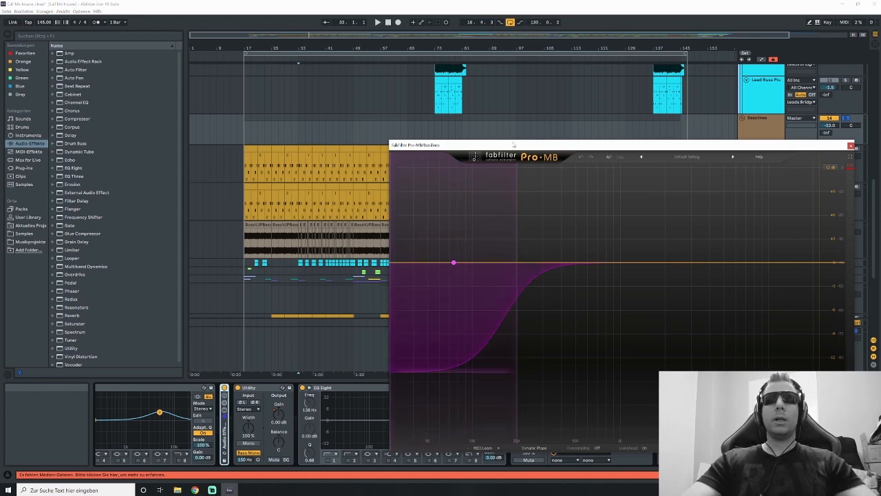
pyautogui.moveTo(511, 145); pyautogui.dragTo(521, 146)
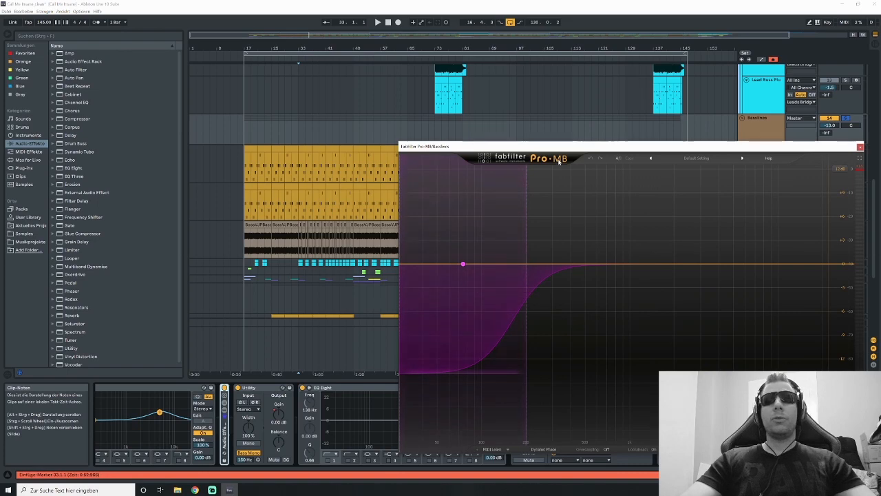
# - Play the basslines with the kick from bar 33 and without it from bar 17, examining Pro-MB's low band
pyautogui.click(298, 134)
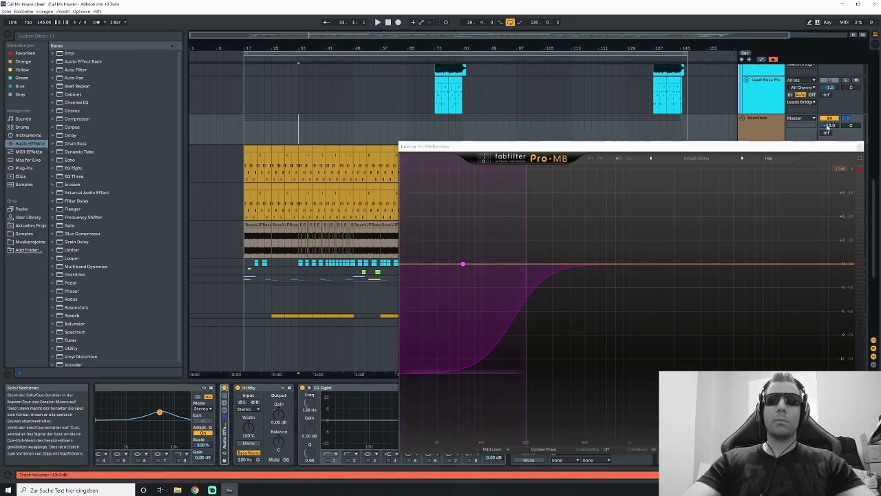
pyautogui.press('space')
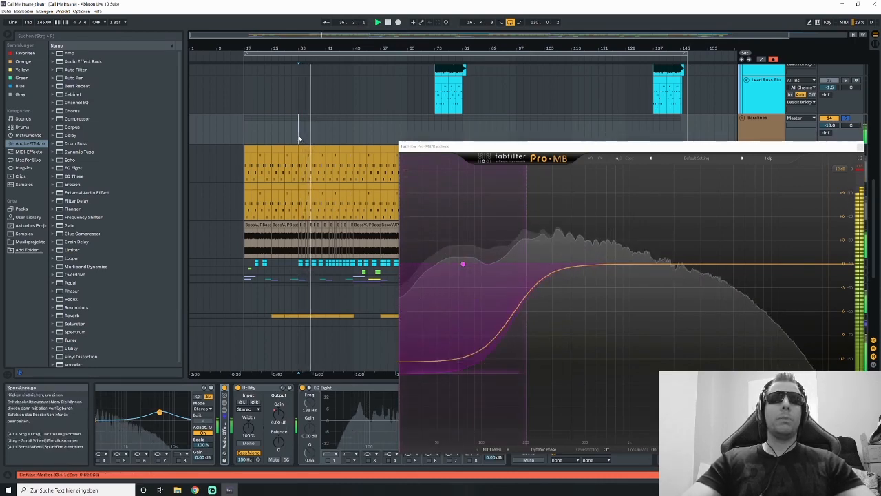
pyautogui.moveTo(541, 148)
pyautogui.mouseDown()
pyautogui.moveTo(329, 42)
pyautogui.moveTo(458, 68)
pyautogui.moveTo(533, 148)
pyautogui.mouseUp()
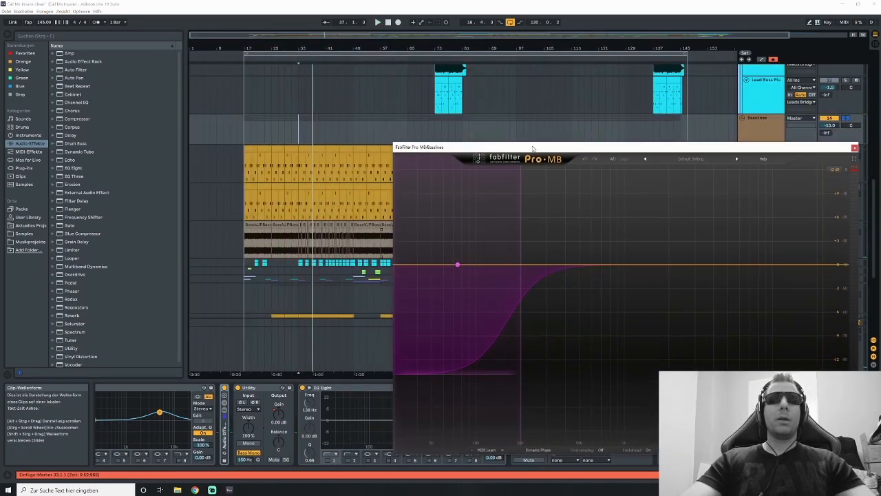
pyautogui.press('space')
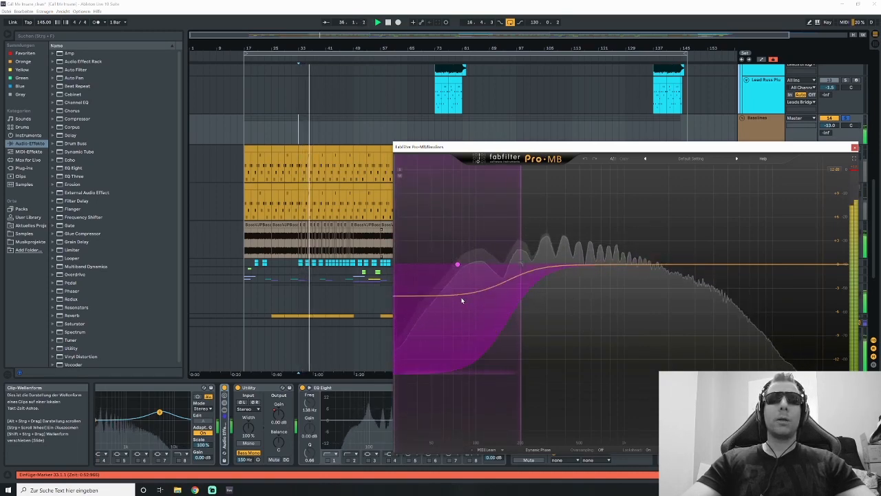
pyautogui.click(246, 131)
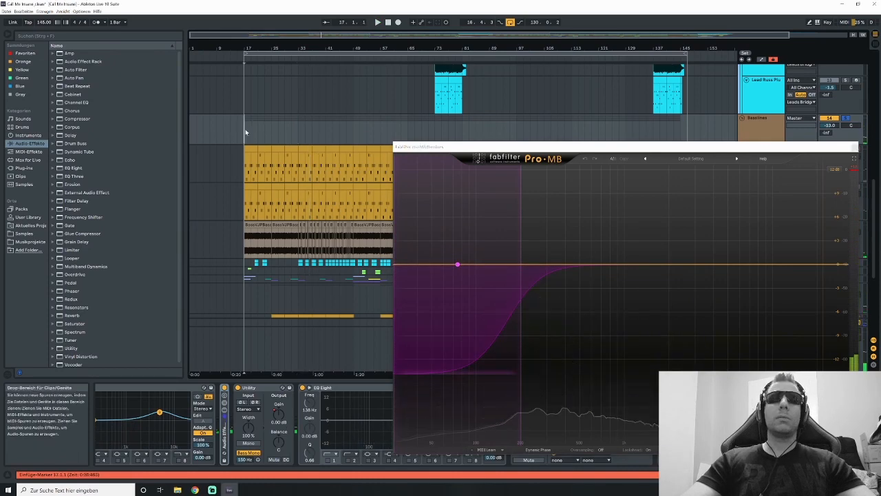
pyautogui.press('space')
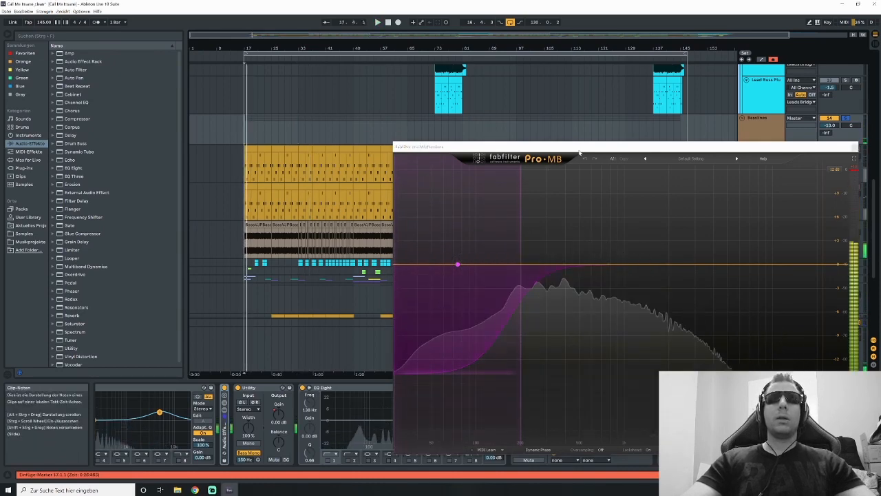
# - Solo only the Basslines group, play from bar 33 without the kick, and examine the Pro-MB's low band again
pyautogui.moveTo(580, 153); pyautogui.dragTo(599, 273)
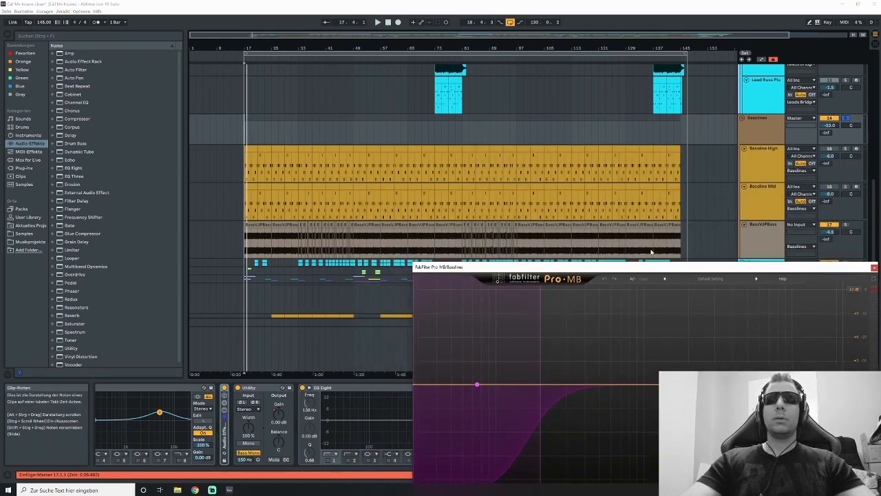
pyautogui.scroll(-2, 389, 136)
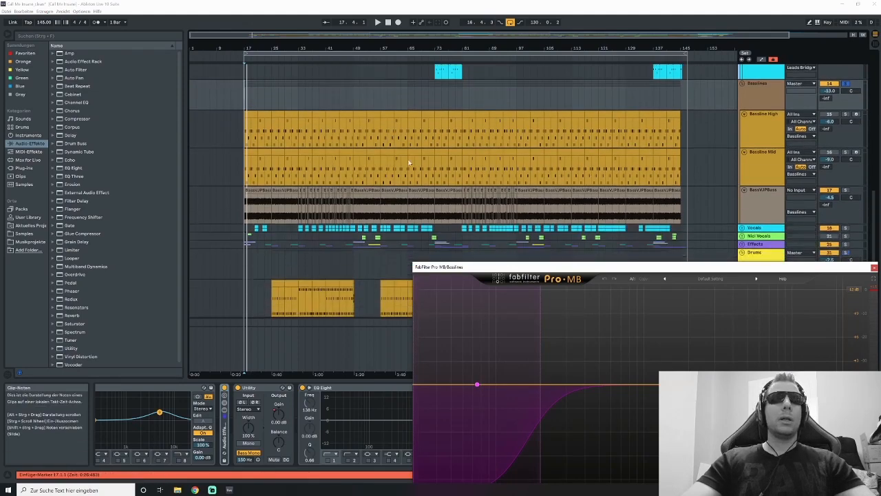
pyautogui.scroll(-3, 409, 162)
pyautogui.scroll(4, 799, 110)
pyautogui.click(845, 92)
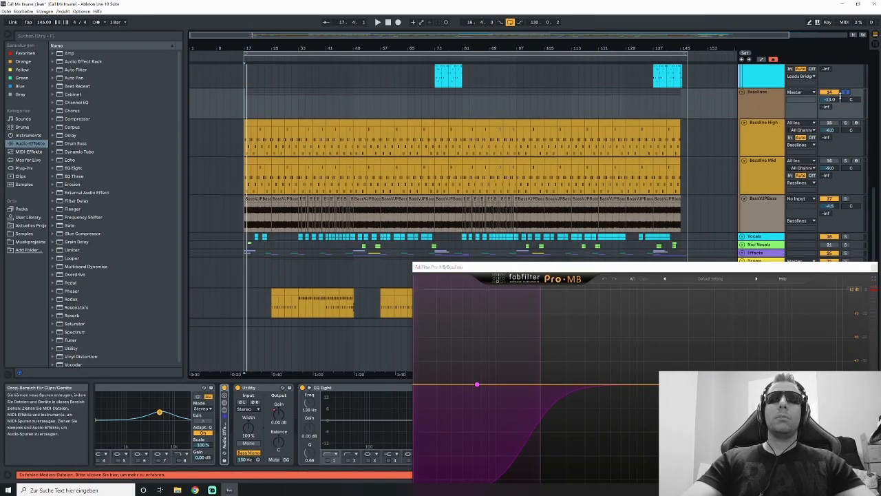
pyautogui.click(296, 110)
pyautogui.press('space')
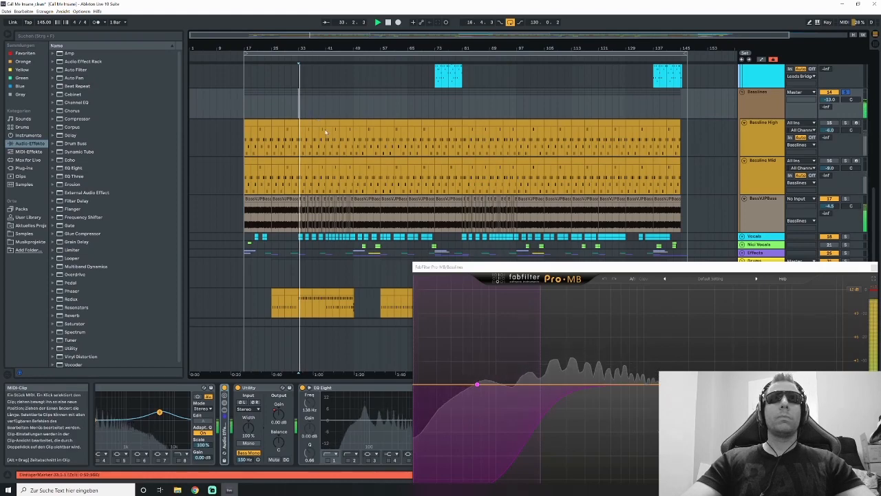
pyautogui.moveTo(549, 272); pyautogui.dragTo(509, 146)
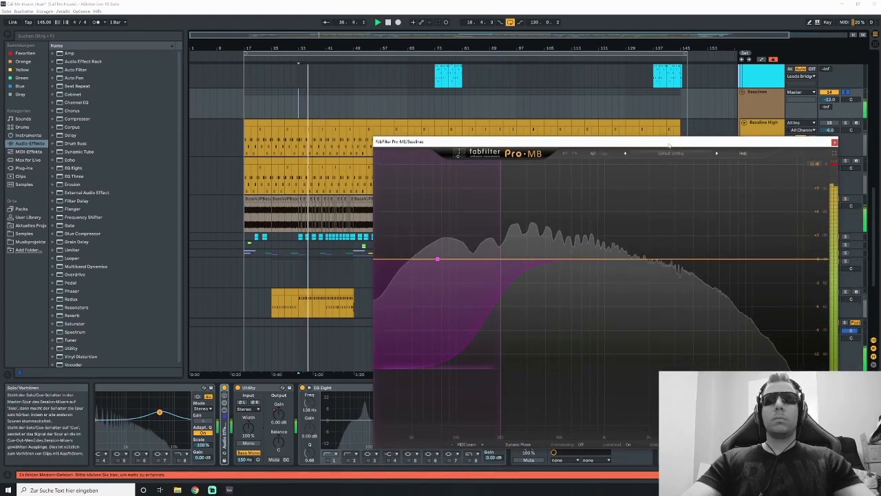
# - Close the Basslines group's Pro-MB window and inspect its sidechain source options, keeping A-KICK SC selected
pyautogui.moveTo(666, 145); pyautogui.dragTo(636, 107)
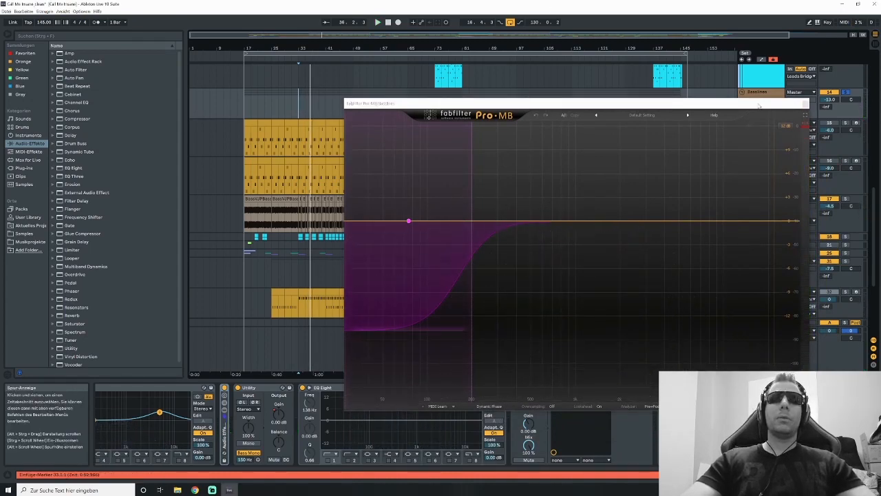
pyautogui.click(805, 104)
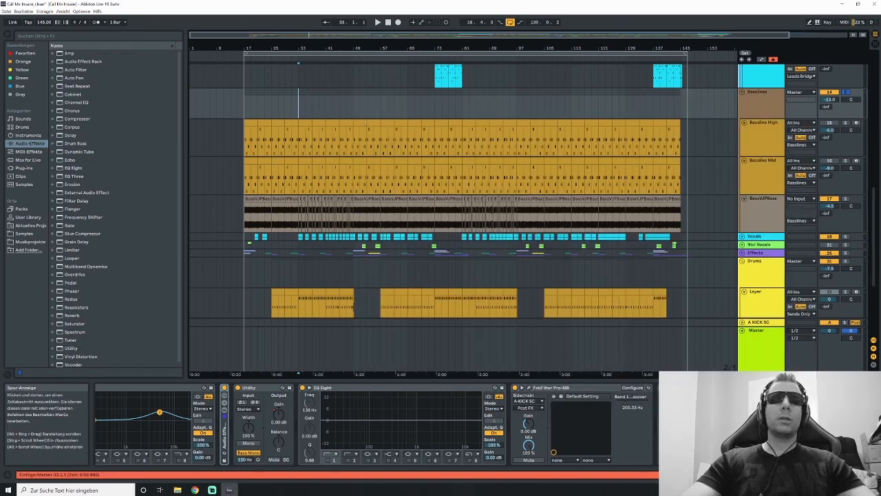
pyautogui.click(527, 402)
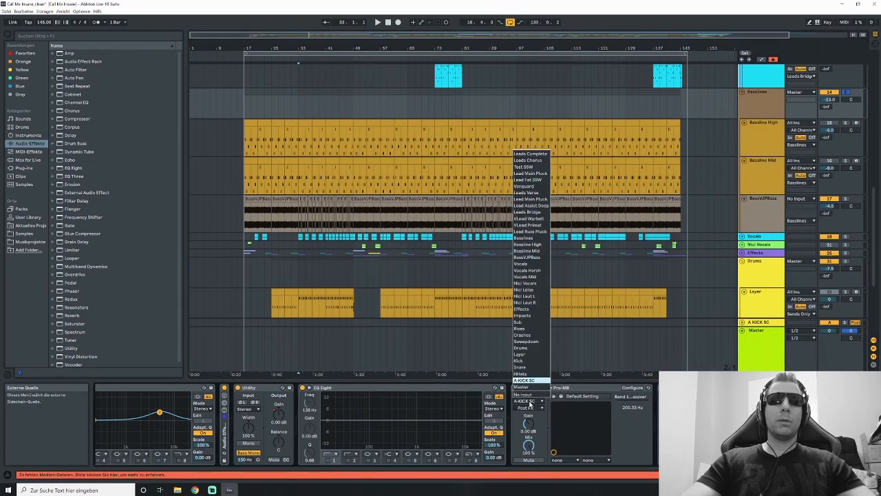
pyautogui.click(530, 404)
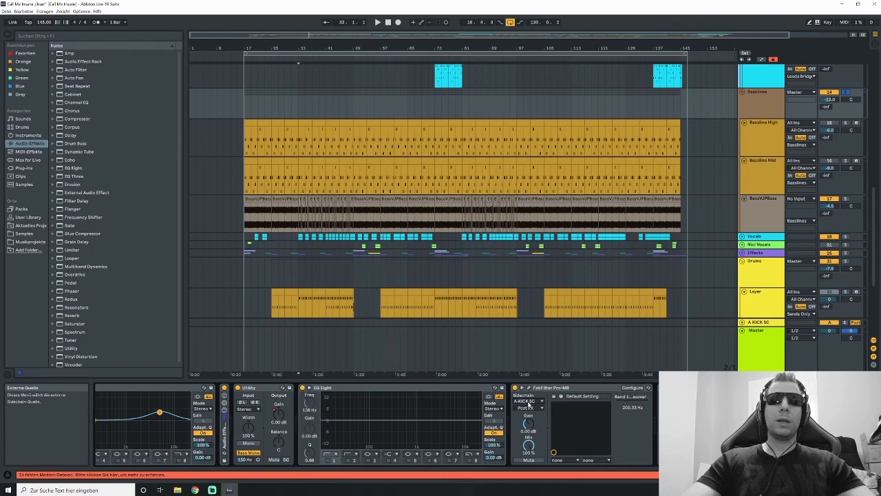
pyautogui.click(529, 402)
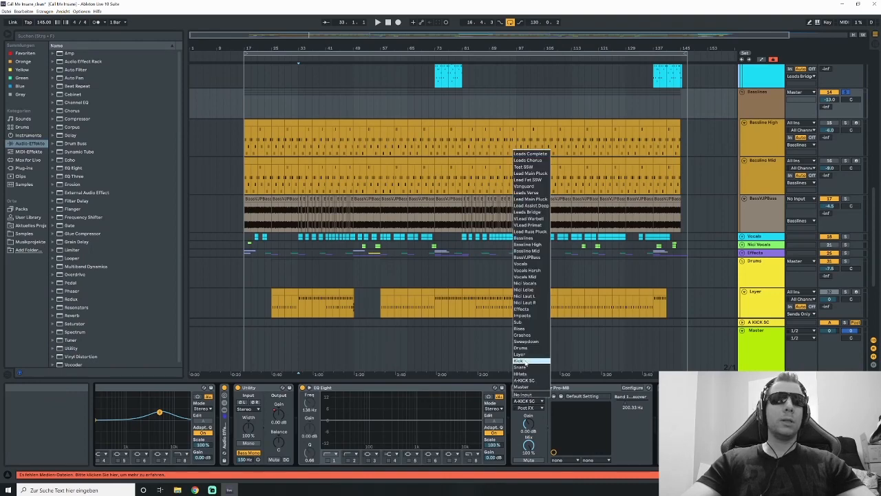
pyautogui.click(521, 405)
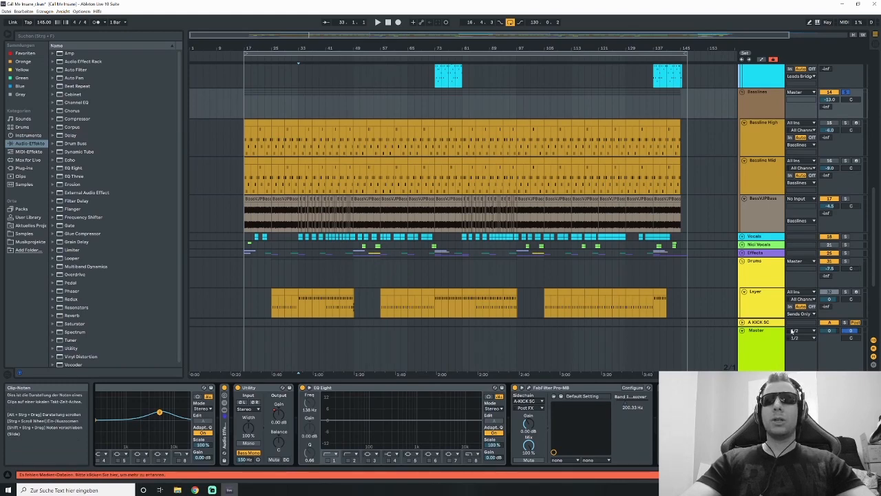
# - Examine the A-KICK SC return's EQ Eight alongside the Kick track, then play the soloed return from bar 33
pyautogui.click(758, 322)
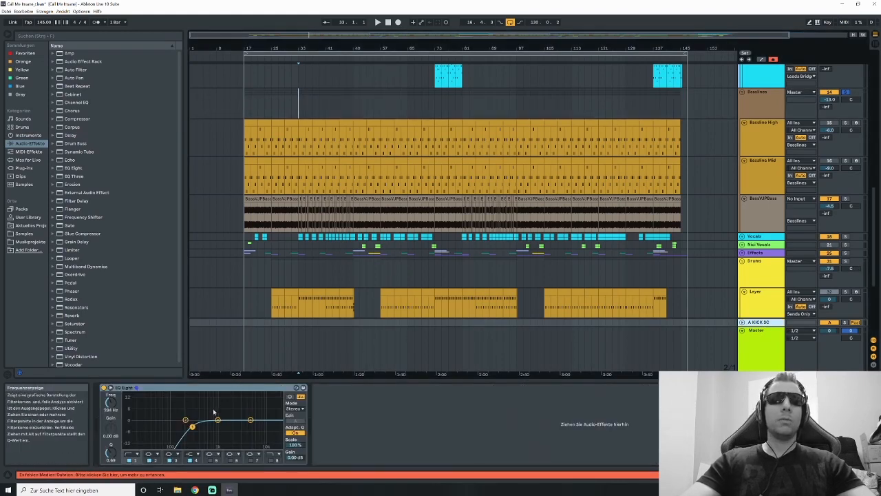
pyautogui.scroll(-3, 754, 286)
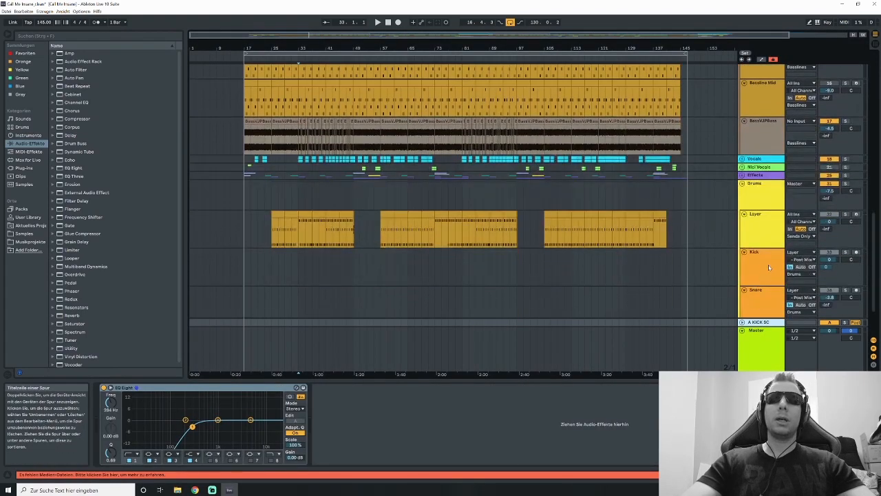
pyautogui.click(769, 267)
pyautogui.click(759, 322)
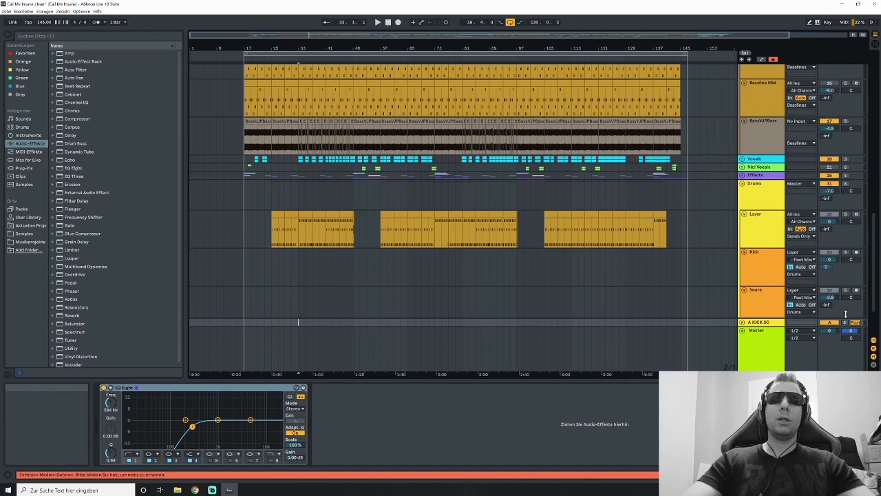
pyautogui.press('space')
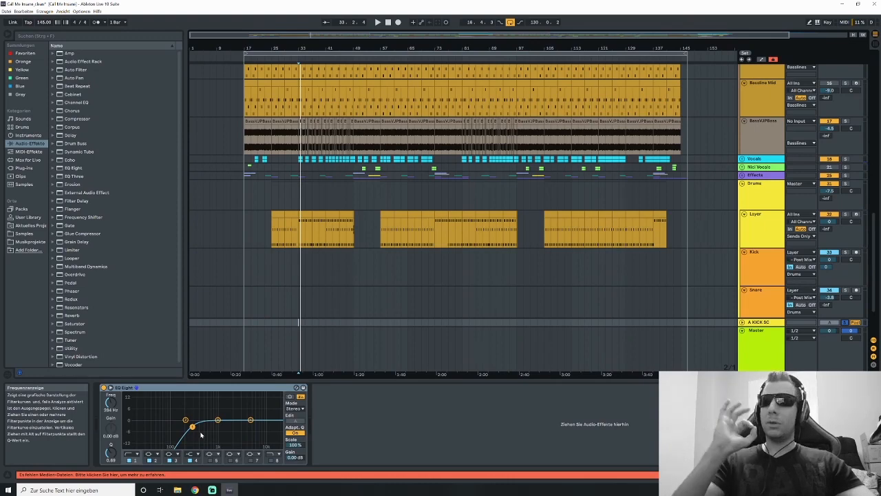
# - Reopen the Basslines group's Pro-MB, solo the group, and play from bar 33 while examining the low band
pyautogui.scroll(3, 403, 282)
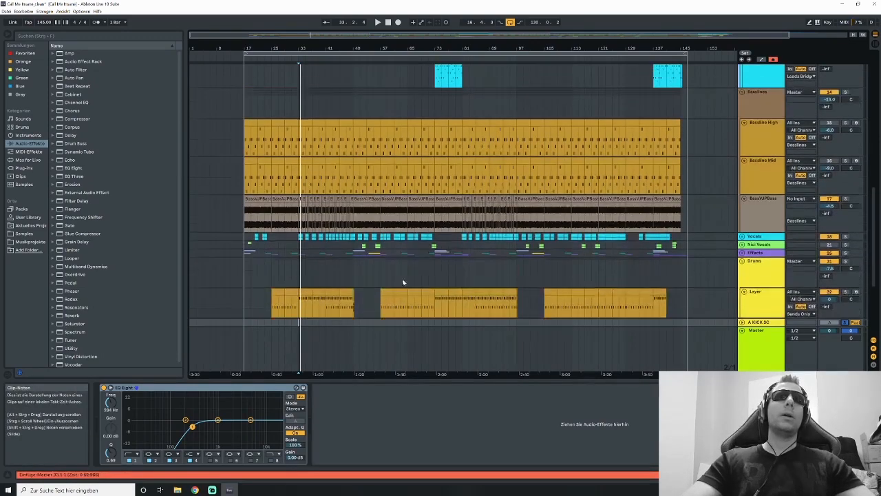
pyautogui.click(301, 109)
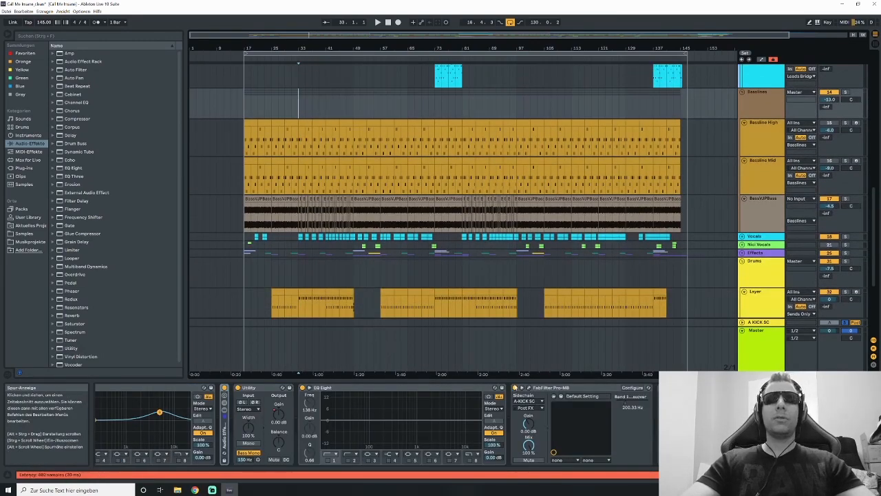
pyautogui.click(521, 388)
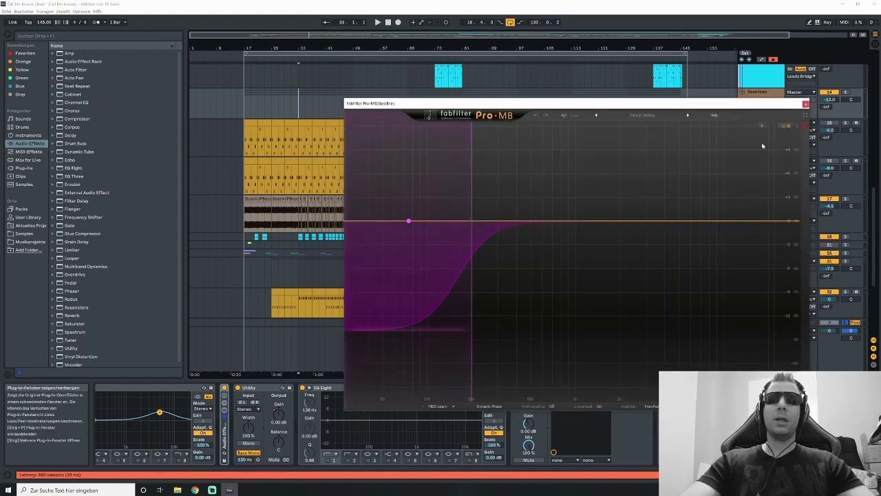
pyautogui.click(846, 92)
pyautogui.press('space')
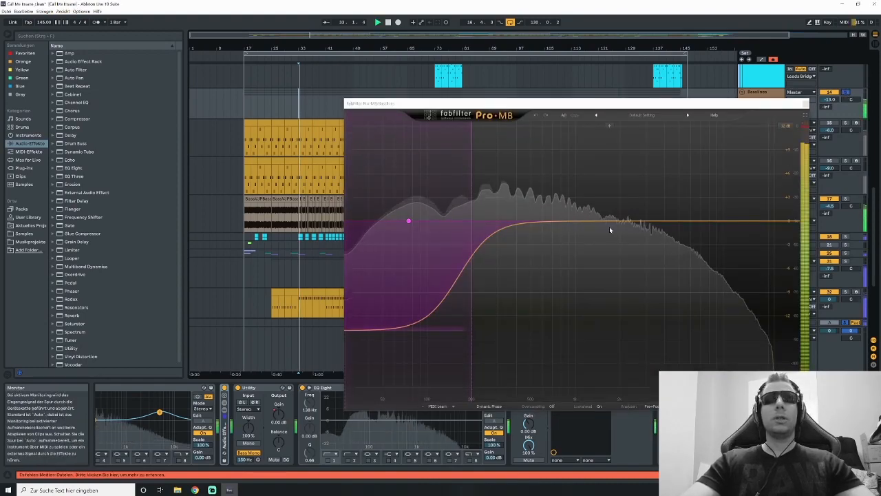
pyautogui.press('space')
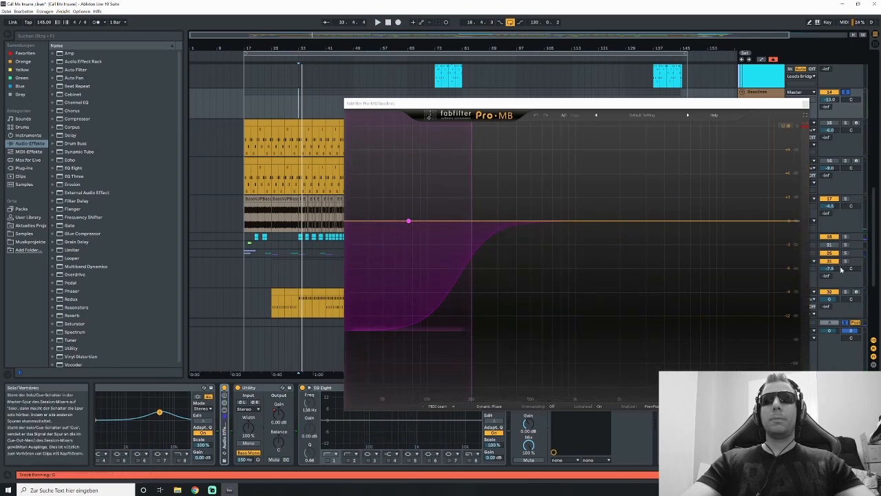
# - Play the basslines with the Kick track also soloed and examine how Pro-MB's low band reacts
pyautogui.scroll(-3, 841, 270)
pyautogui.press('space')
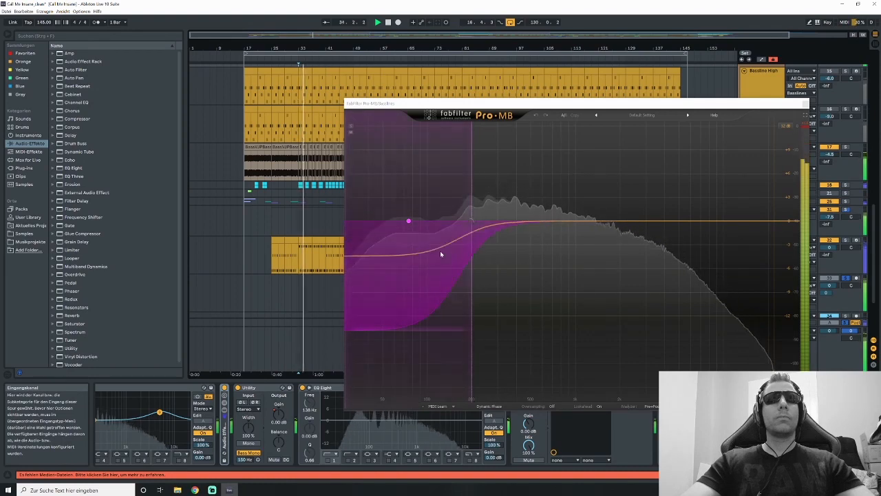
pyautogui.press('space')
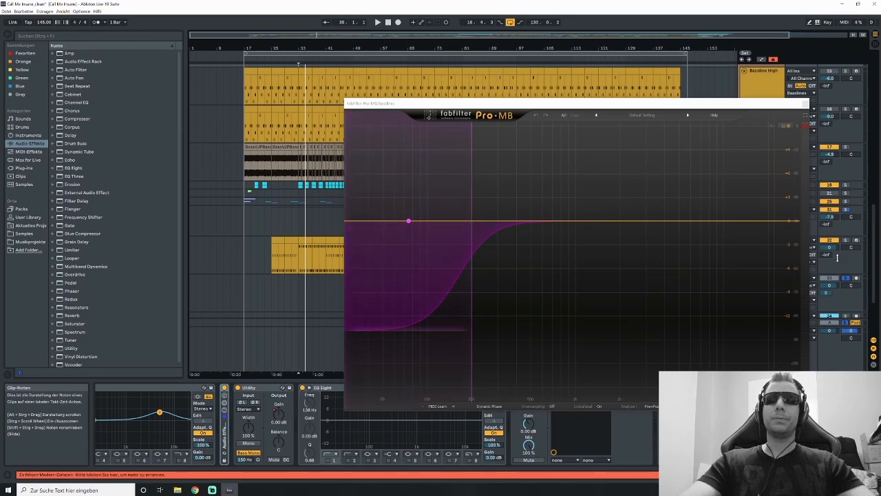
# - Try Kick as Pro-MB's sidechain source during playback, then return the source to A-KICK SC and play again
pyautogui.moveTo(561, 107); pyautogui.dragTo(556, 76)
pyautogui.click(529, 402)
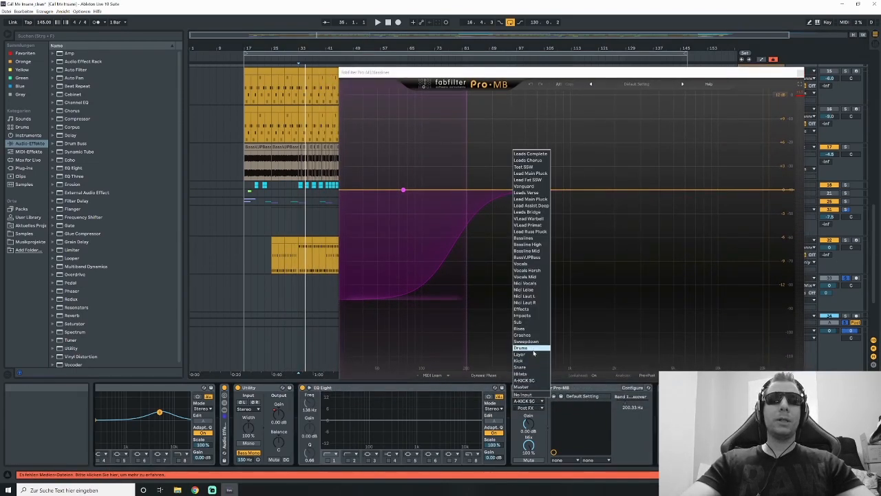
pyautogui.click(529, 357)
pyautogui.press('space')
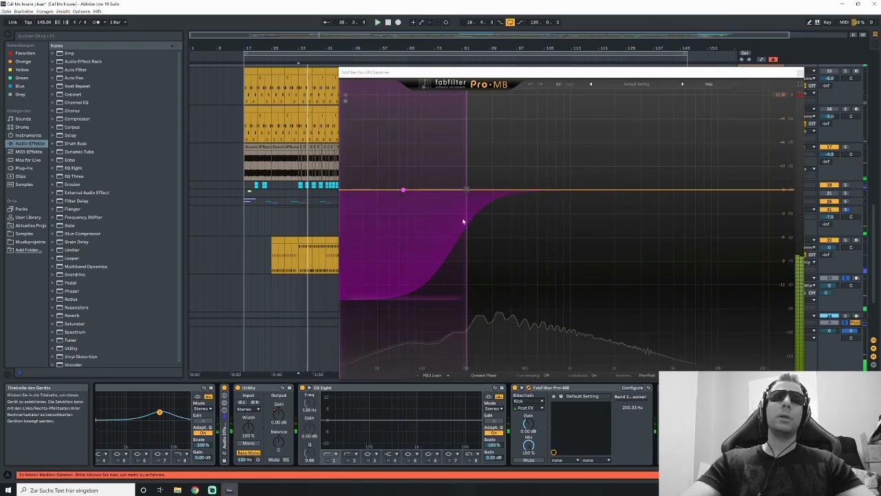
pyautogui.click(526, 402)
pyautogui.click(529, 380)
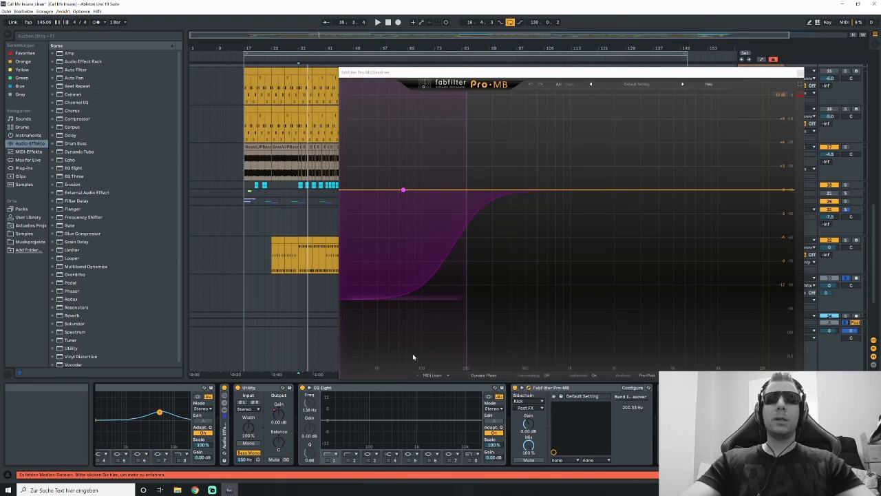
pyautogui.press('space')
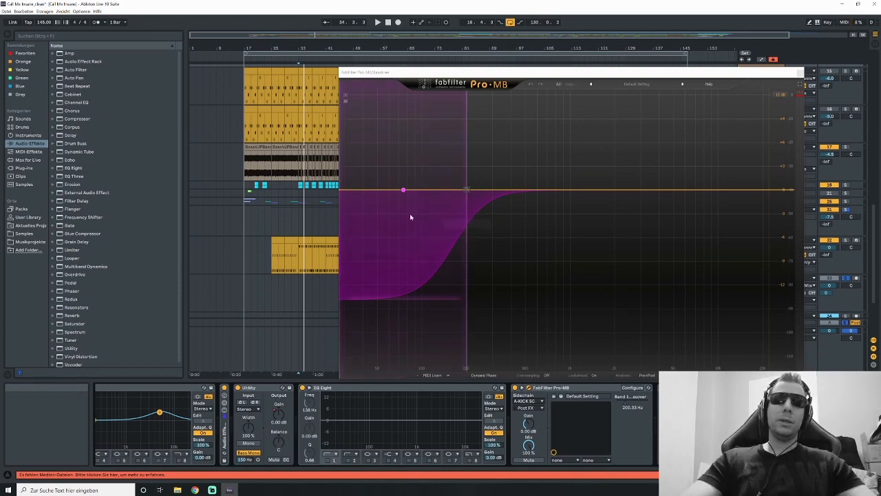
# - Close the Pro-MB window and play the arrangement from bar 33 without solos and with the Vocals group muted
pyautogui.click(800, 73)
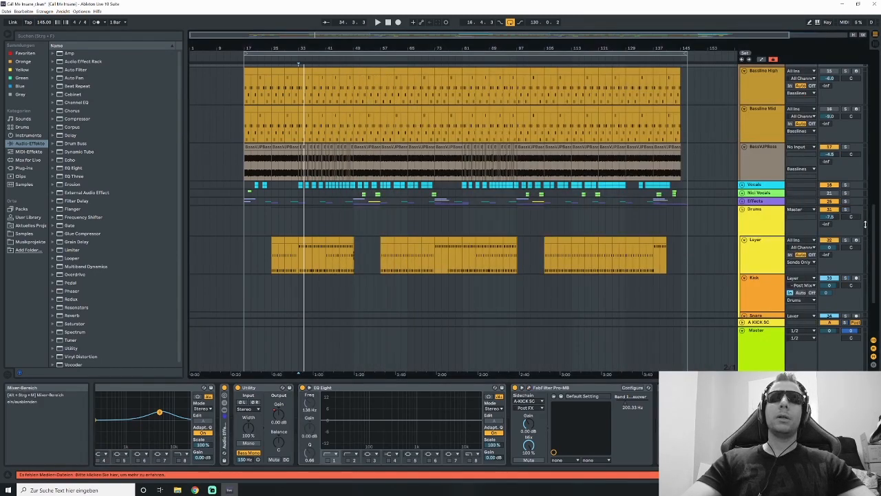
pyautogui.moveTo(873, 235)
pyautogui.mouseDown()
pyautogui.moveTo(873, 254)
pyautogui.moveTo(871, 214)
pyautogui.moveTo(867, 226)
pyautogui.mouseUp()
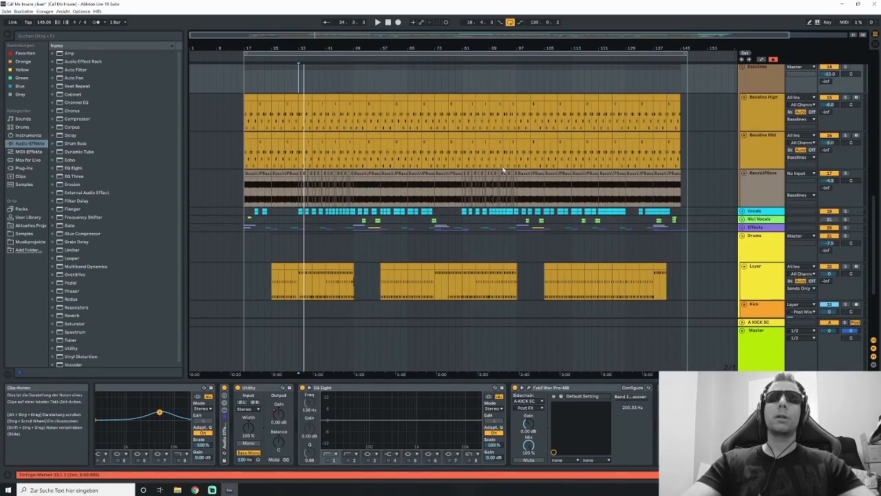
pyautogui.scroll(5, 503, 169)
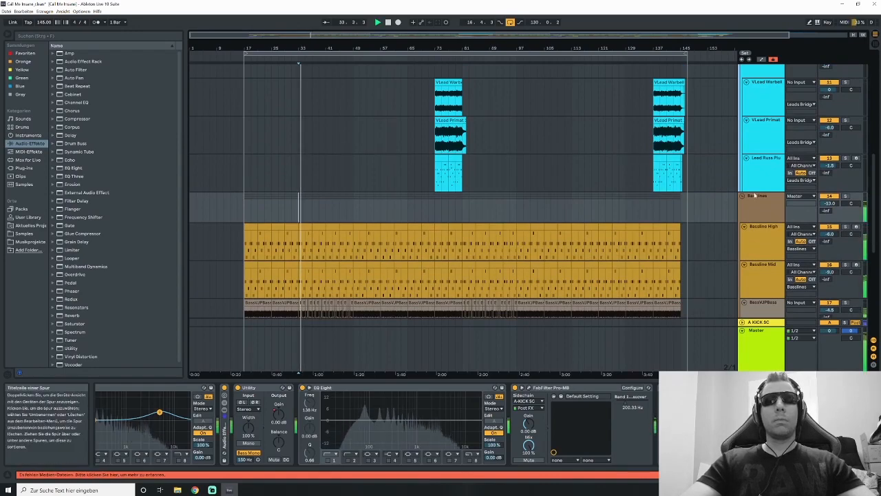
pyautogui.scroll(-3, 555, 191)
pyautogui.scroll(-2, 444, 181)
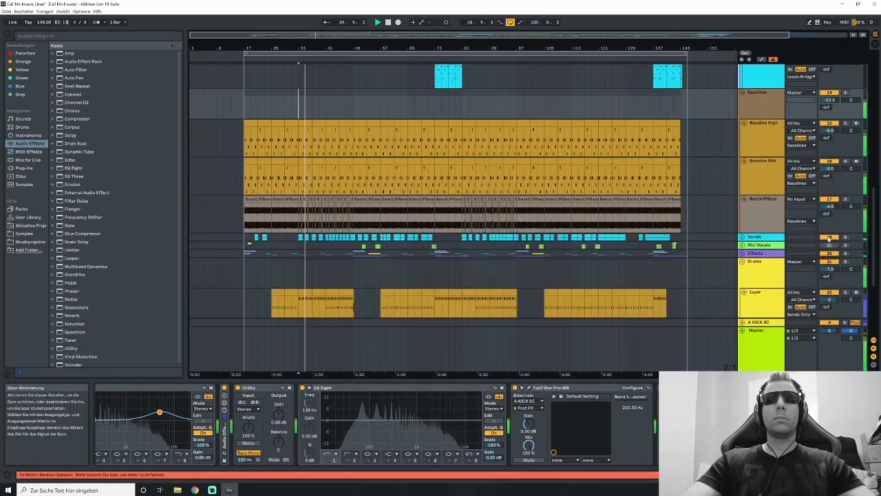
pyautogui.scroll(-2, 444, 181)
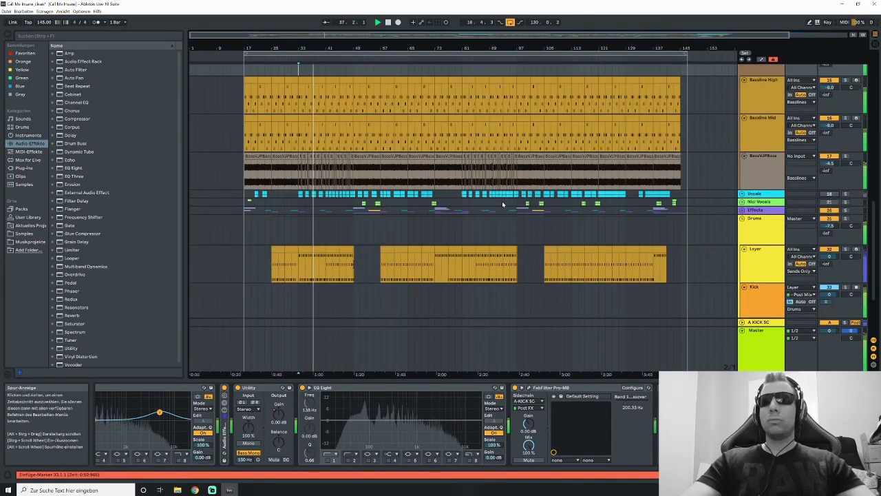
pyautogui.scroll(2, 500, 201)
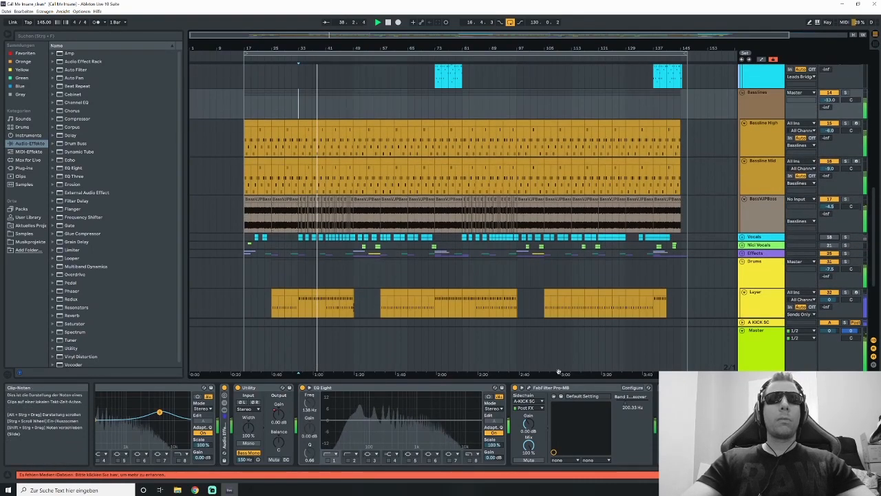
# - Open the Basslines group's Pro-MB during playback to examine its low band, then stop playback and close the window
pyautogui.click(528, 388)
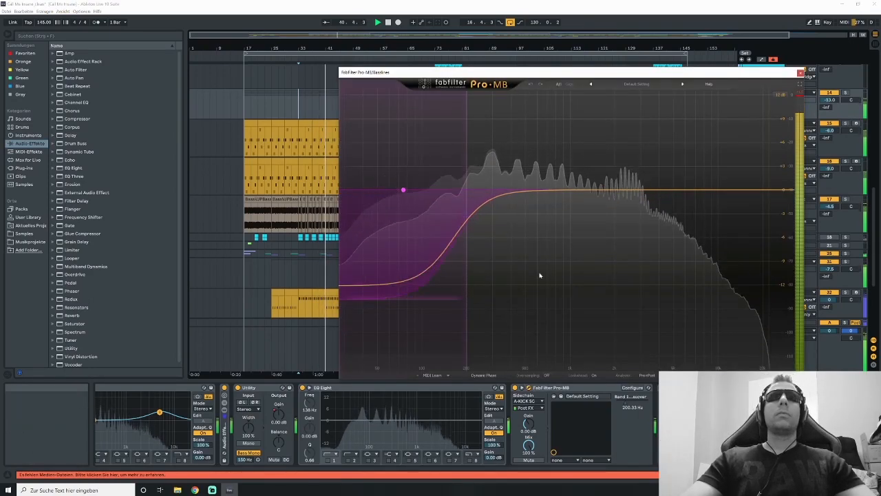
pyautogui.click(463, 3)
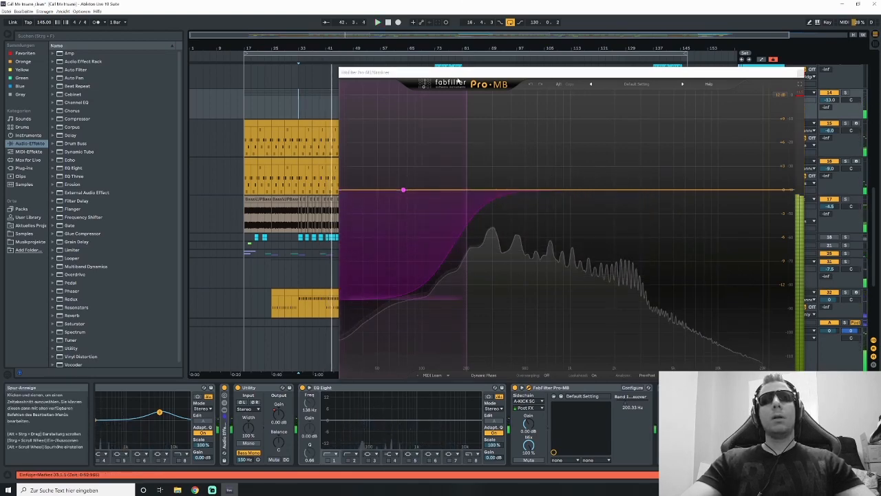
pyautogui.moveTo(786, 78); pyautogui.dragTo(731, 106)
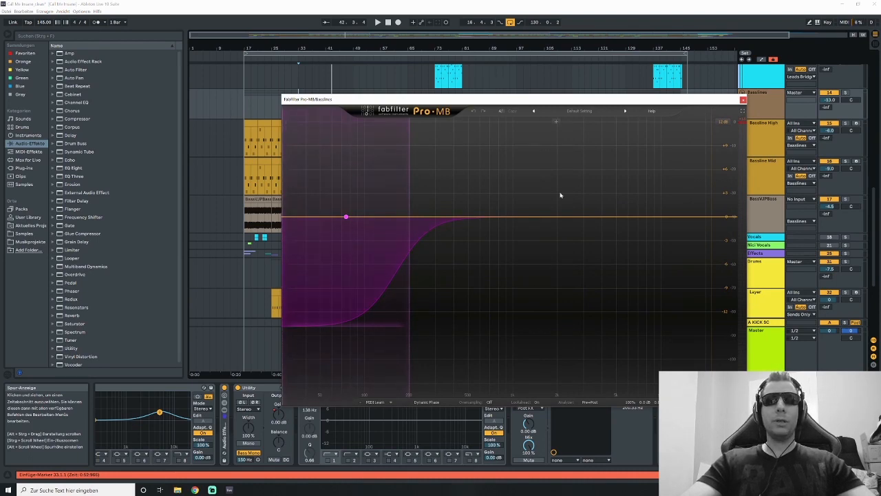
pyautogui.moveTo(466, 102); pyautogui.dragTo(469, 155)
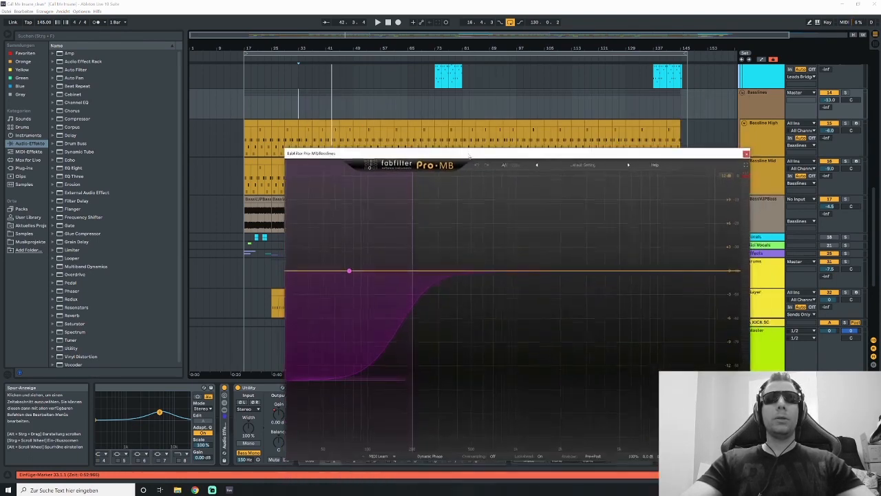
pyautogui.click(746, 154)
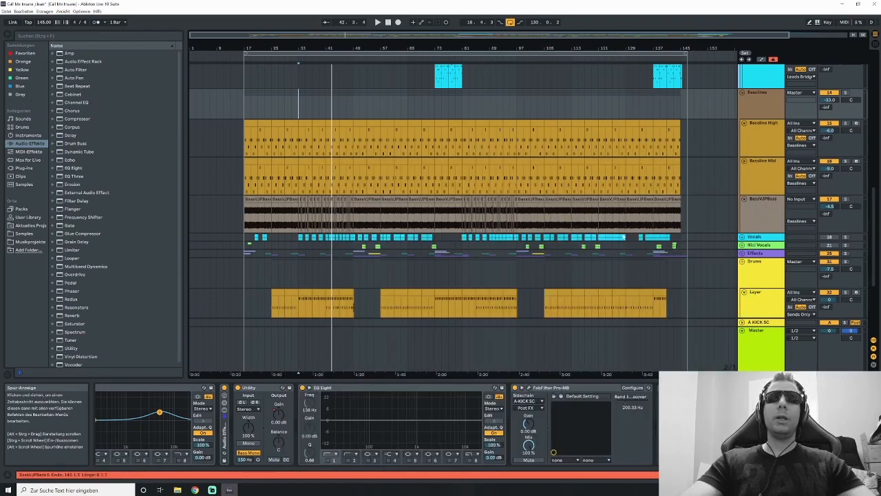
# - Play the arrangement from bar 71 with the Basslines group's Pro-MB open to examine its low band, then stop and close the window
pyautogui.scroll(-3, 440, 244)
pyautogui.click(428, 223)
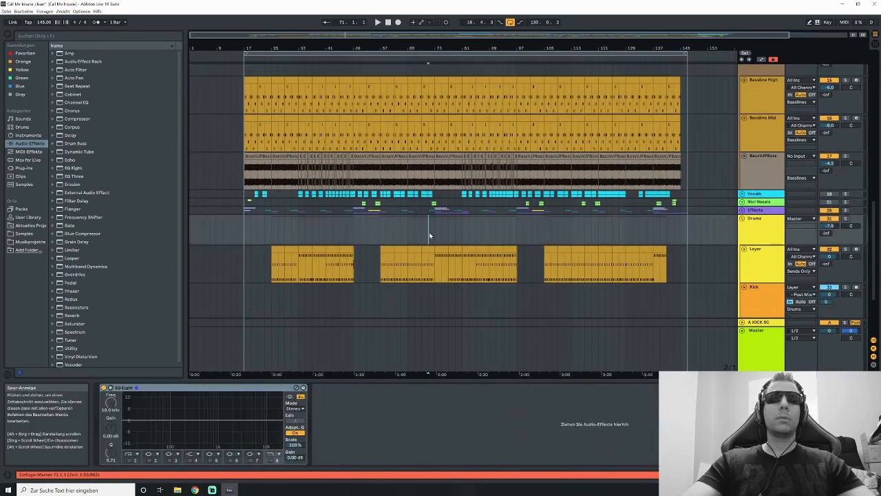
pyautogui.scroll(2, 447, 233)
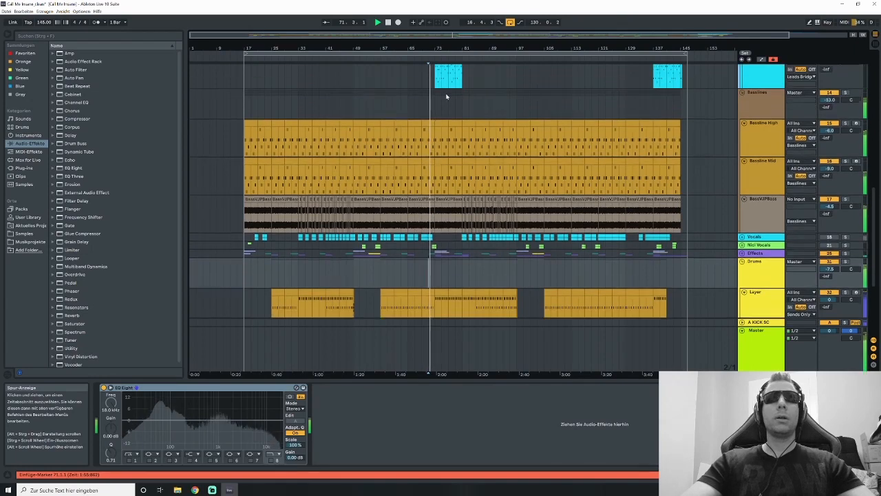
pyautogui.click(433, 95)
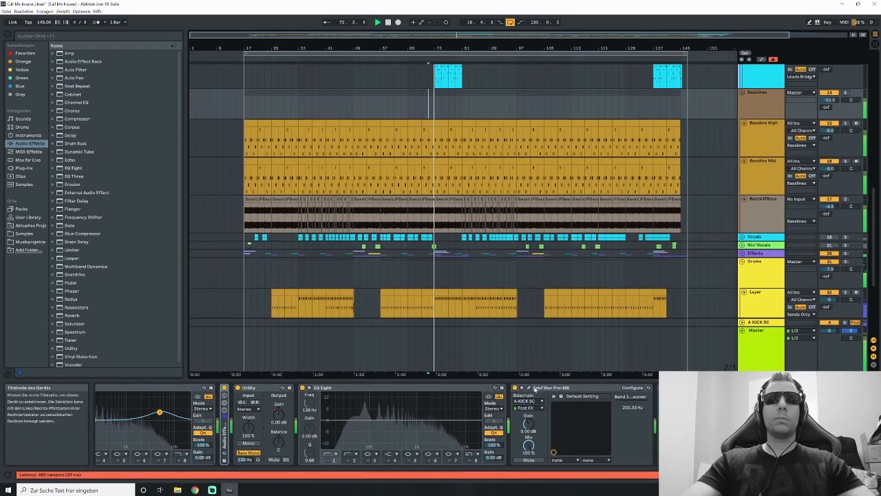
pyautogui.click(522, 387)
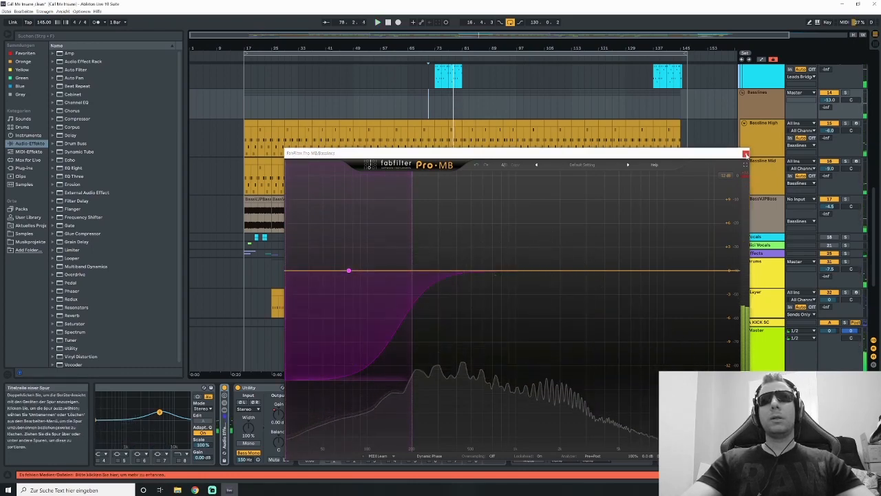
pyautogui.click(745, 153)
# - Display the device chains of the Kick track, the Drums group and the Master in turn, and look over the drum tracks
pyautogui.scroll(-3, 436, 145)
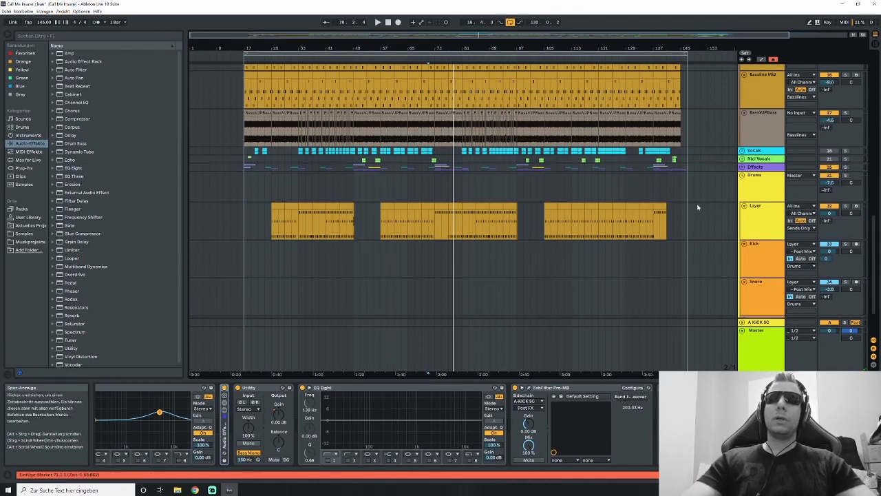
pyautogui.moveTo(873, 241); pyautogui.dragTo(872, 268)
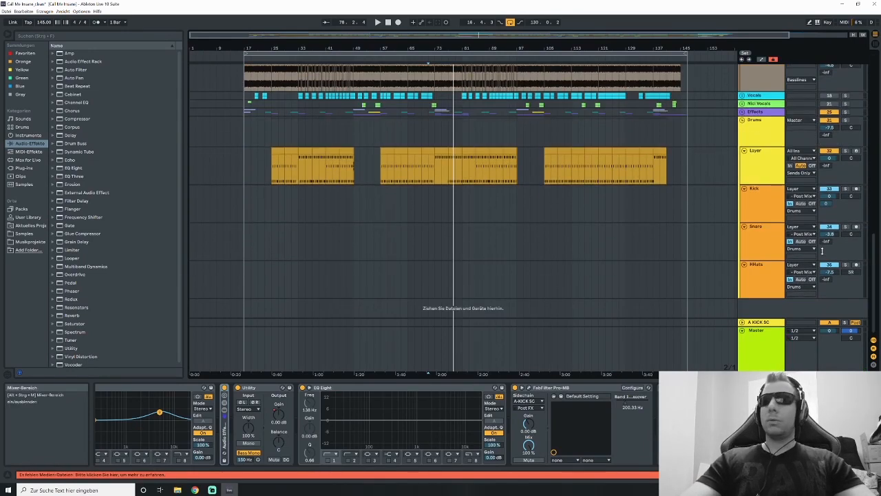
pyautogui.click(441, 218)
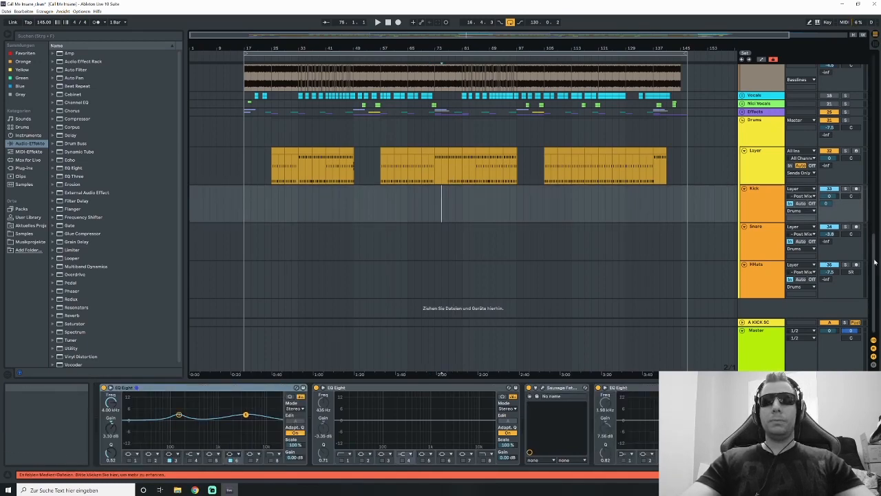
pyautogui.moveTo(869, 261); pyautogui.dragTo(868, 218)
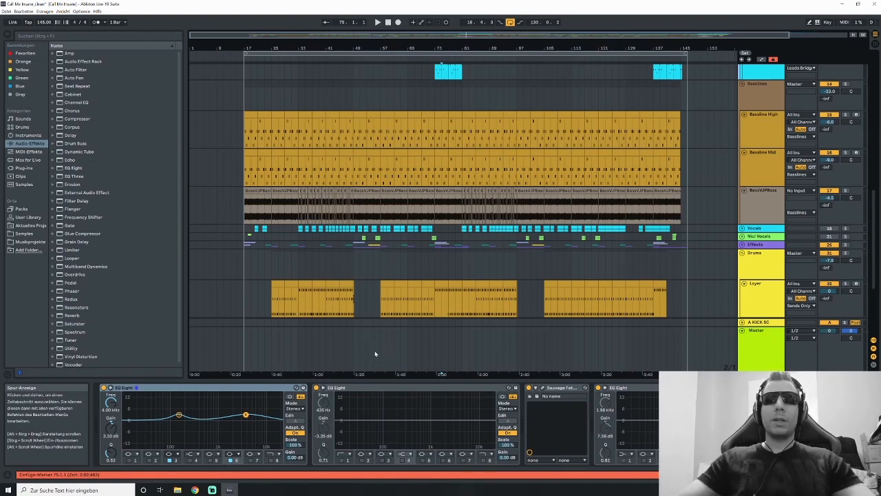
pyautogui.click(395, 273)
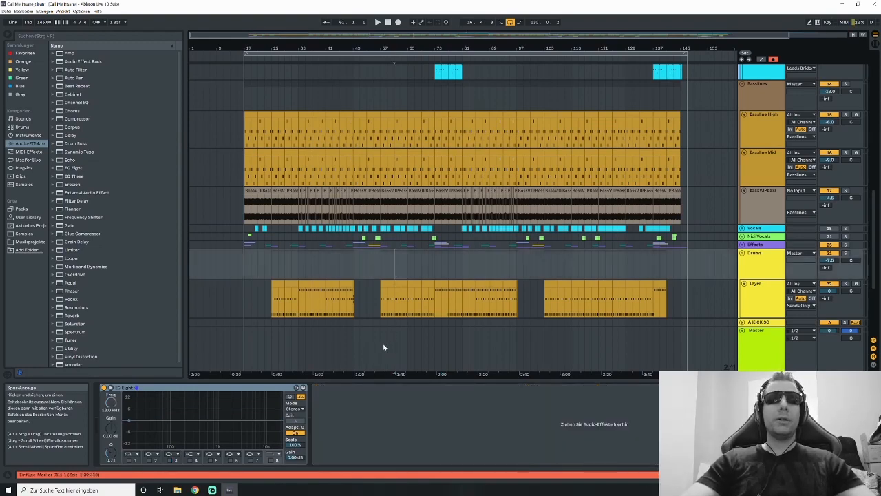
pyautogui.click(385, 346)
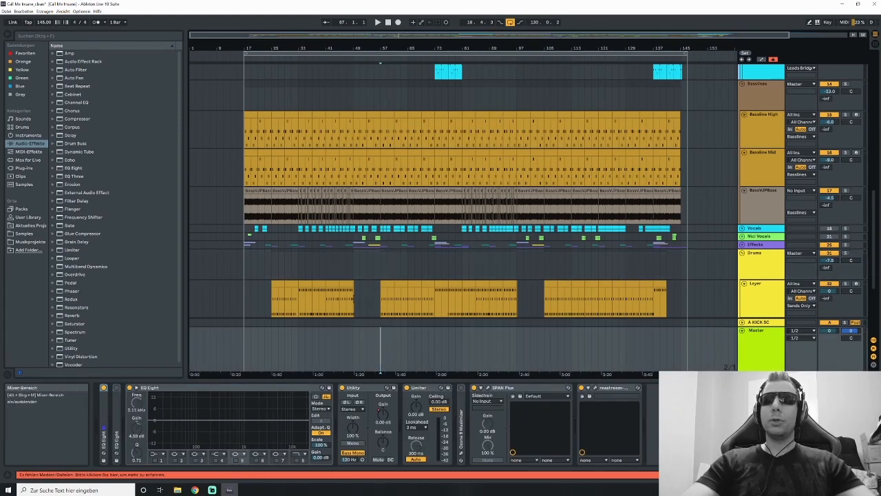
pyautogui.moveTo(874, 224); pyautogui.dragTo(875, 273)
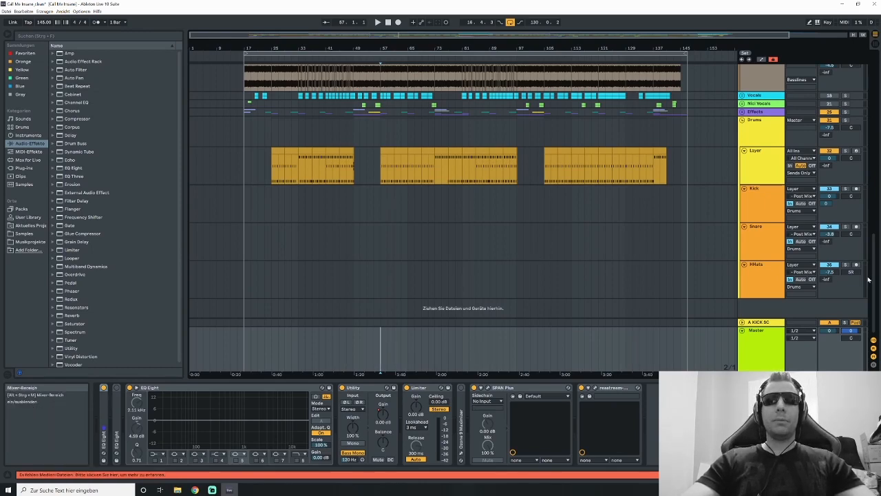
pyautogui.moveTo(872, 280); pyautogui.dragTo(851, 297)
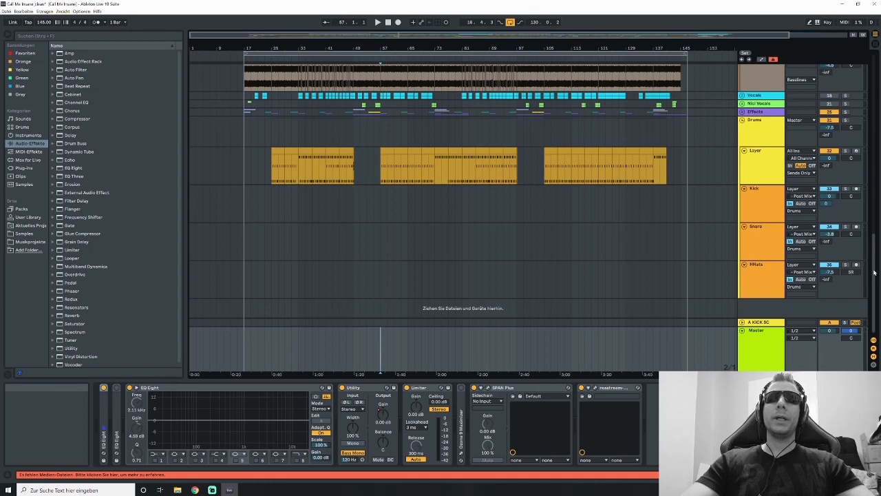
# - Show the automation lanes, examine the envelopes from Leads Chorus down to the drum tracks, and hide the lanes again
pyautogui.moveTo(875, 273); pyautogui.dragTo(871, 165)
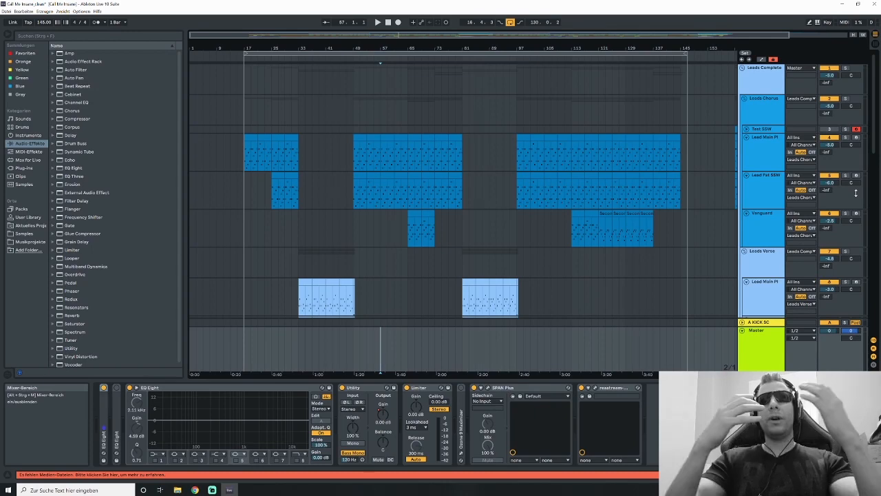
pyautogui.click(379, 119)
pyautogui.press('a')
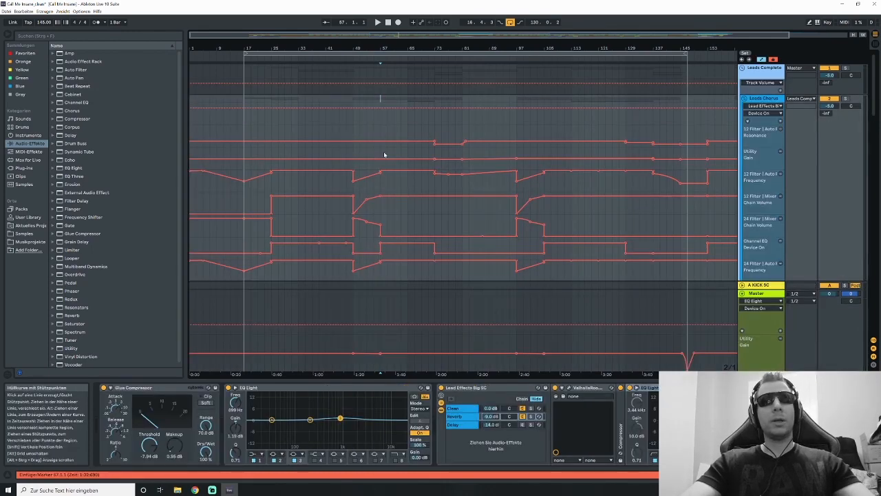
pyautogui.scroll(-2, 417, 206)
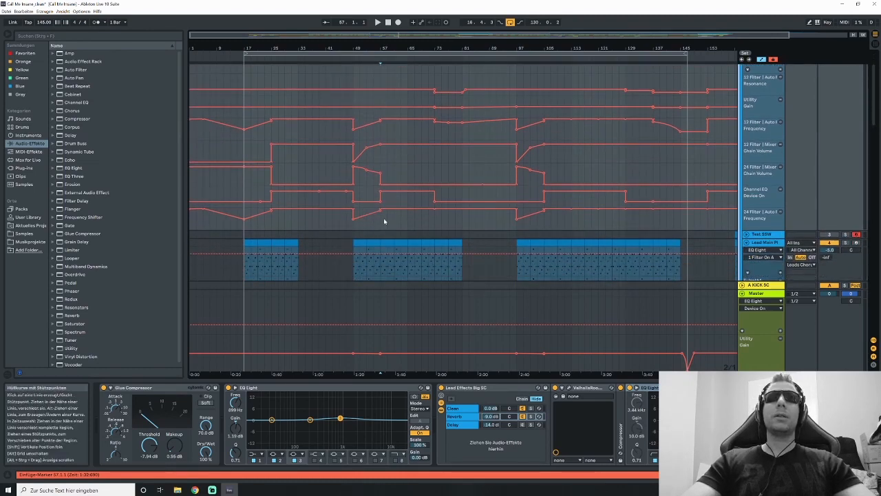
pyautogui.click(401, 168)
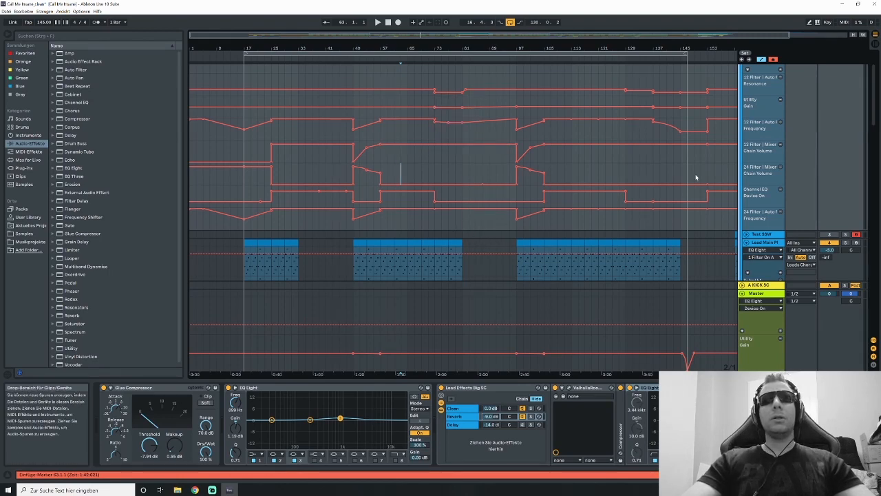
pyautogui.scroll(-2, 876, 105)
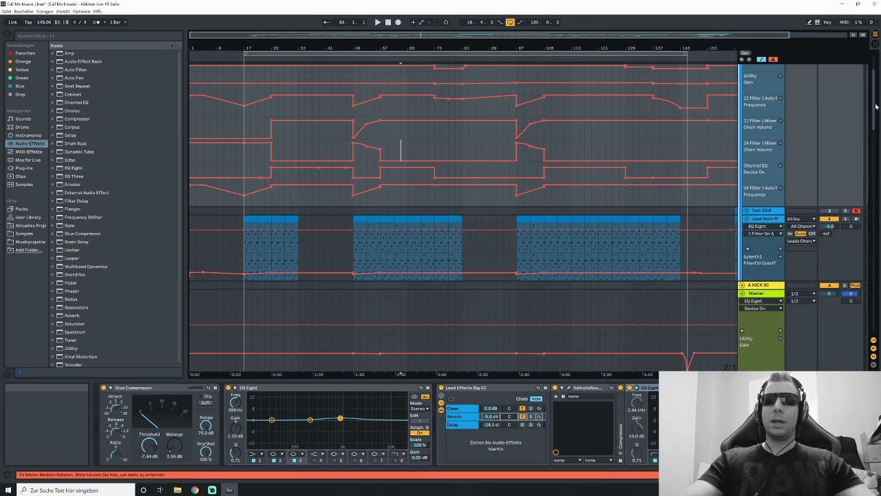
pyautogui.moveTo(876, 106); pyautogui.dragTo(877, 265)
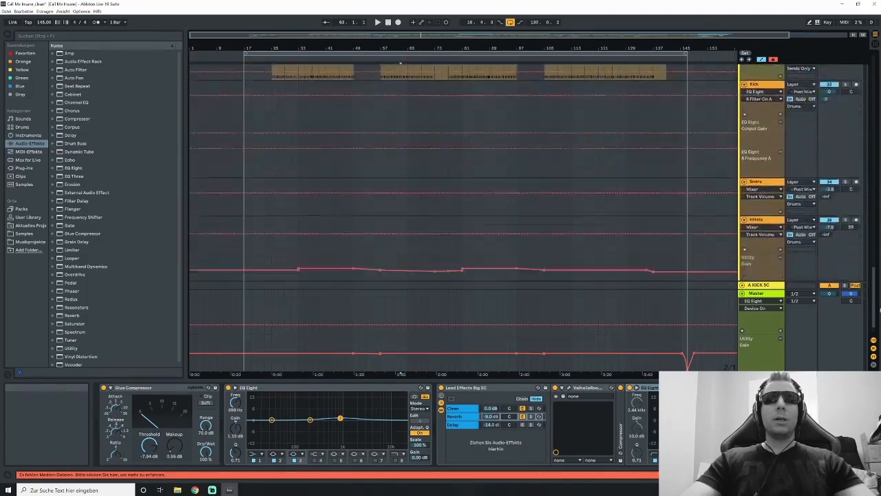
pyautogui.moveTo(880, 310); pyautogui.dragTo(876, 96)
pyautogui.press('a')
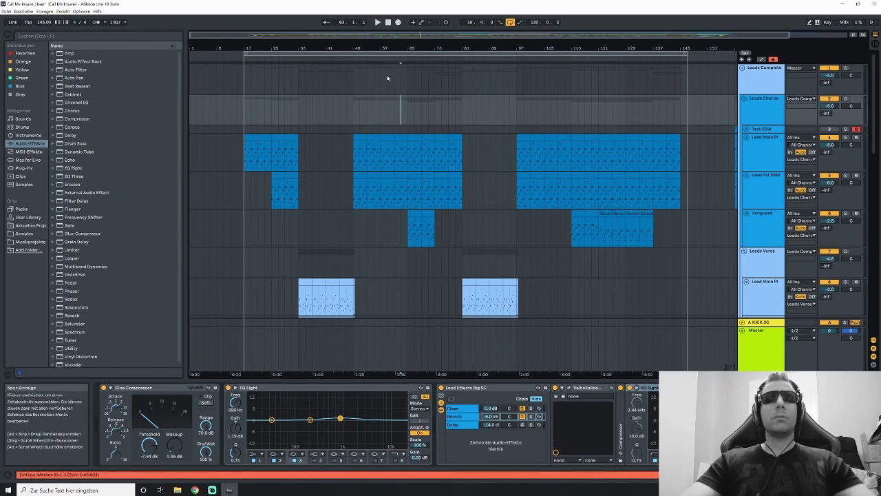
# - Look over the arrangement's tracks from the Leads Complete group down to the drums and return to the leads
pyautogui.click(381, 115)
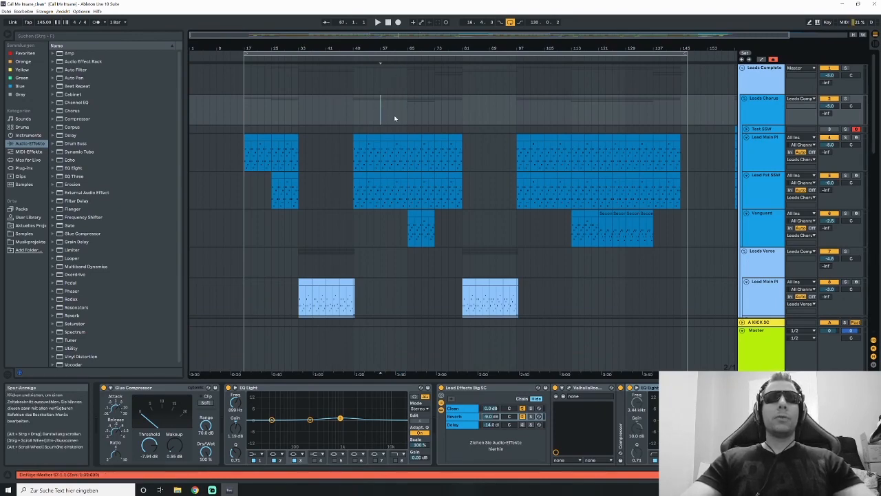
pyautogui.scroll(-1, 875, 122)
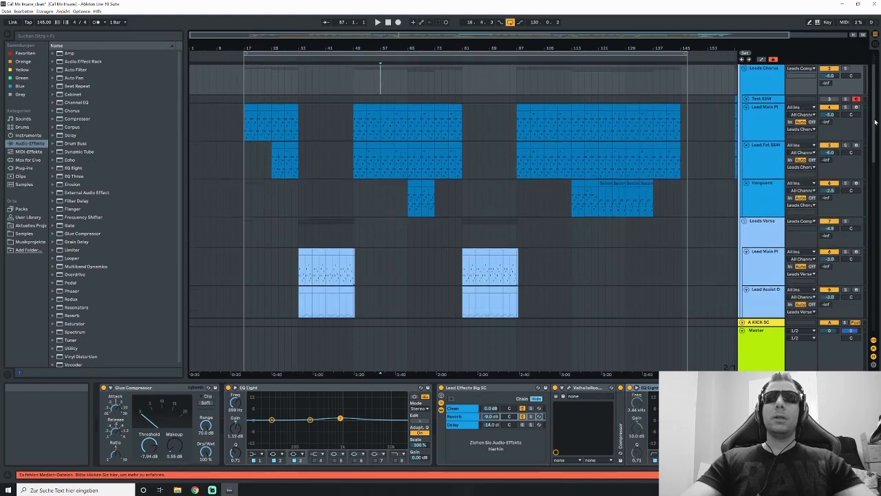
pyautogui.moveTo(875, 122); pyautogui.dragTo(873, 109)
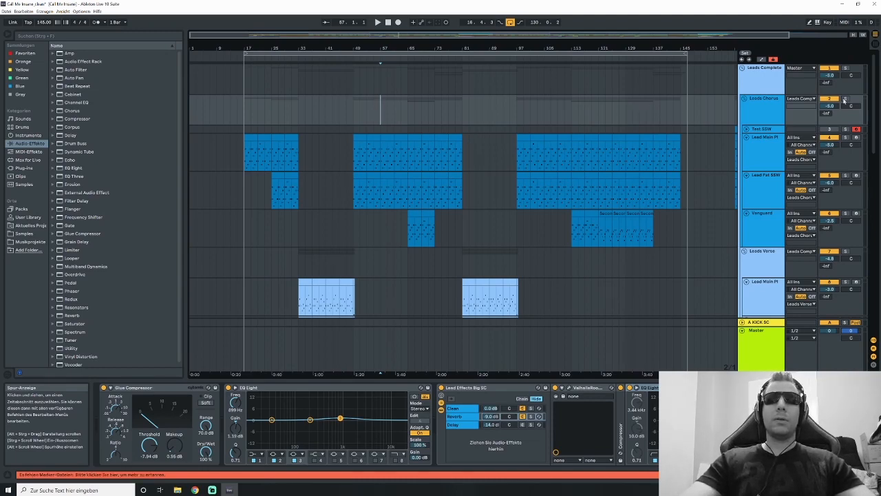
pyautogui.moveTo(874, 92); pyautogui.dragTo(873, 86)
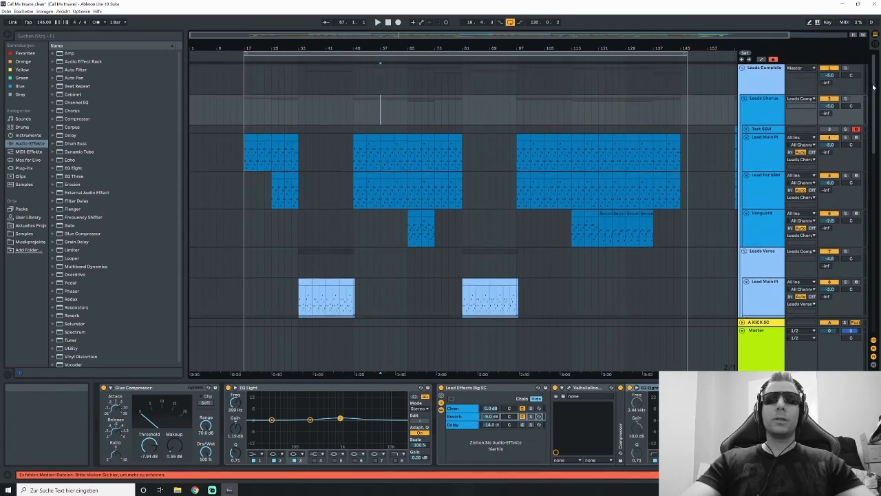
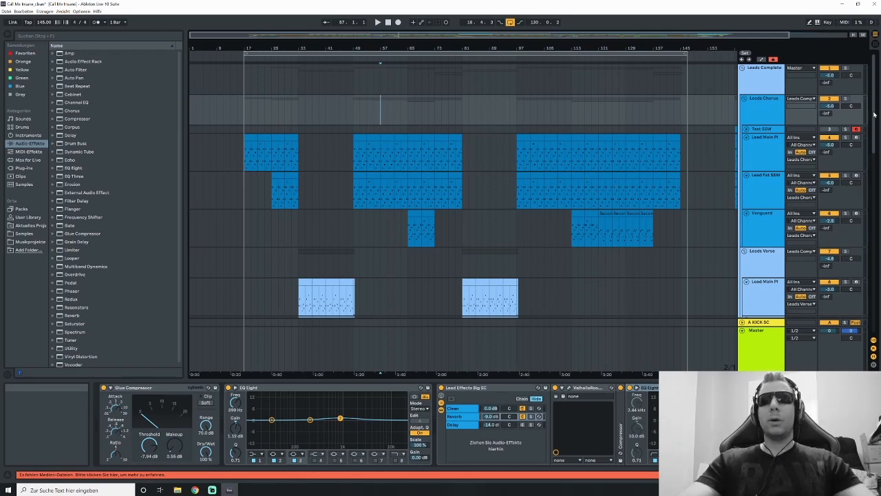
pyautogui.moveTo(877, 110); pyautogui.dragTo(872, 225)
pyautogui.scroll(-4, 870, 226)
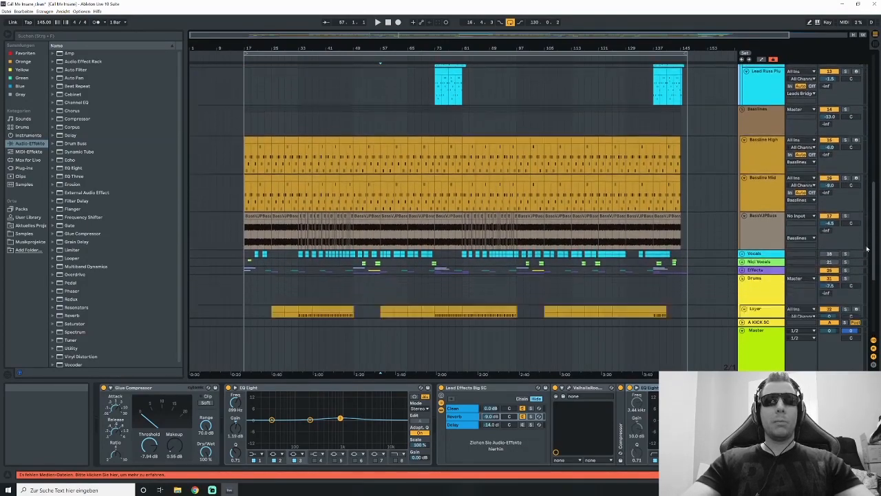
pyautogui.scroll(3, 867, 255)
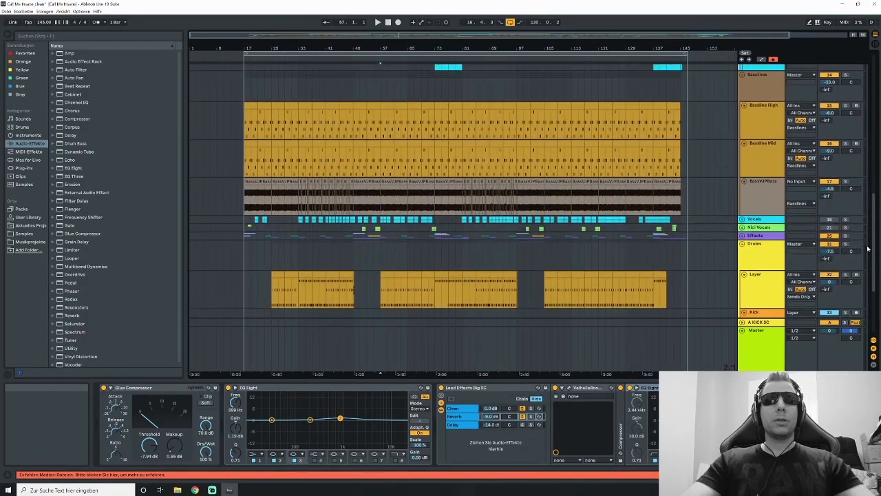
pyautogui.scroll(-6, 868, 240)
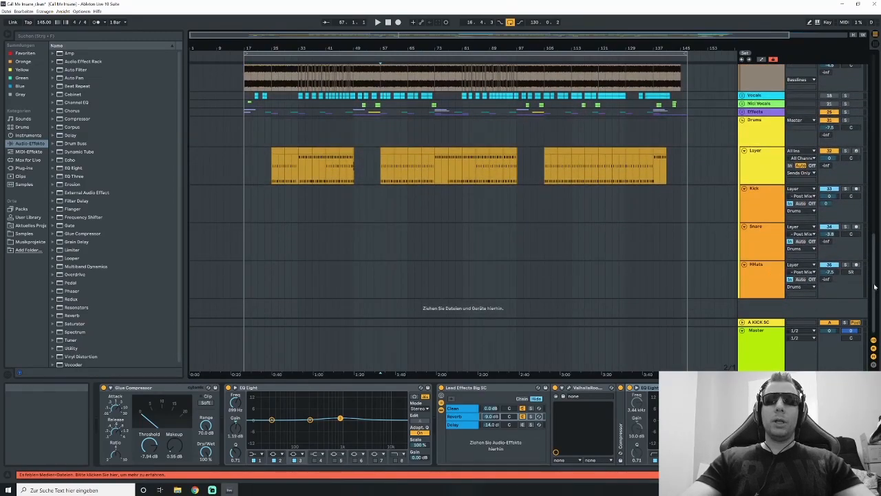
pyautogui.moveTo(875, 288); pyautogui.dragTo(870, 100)
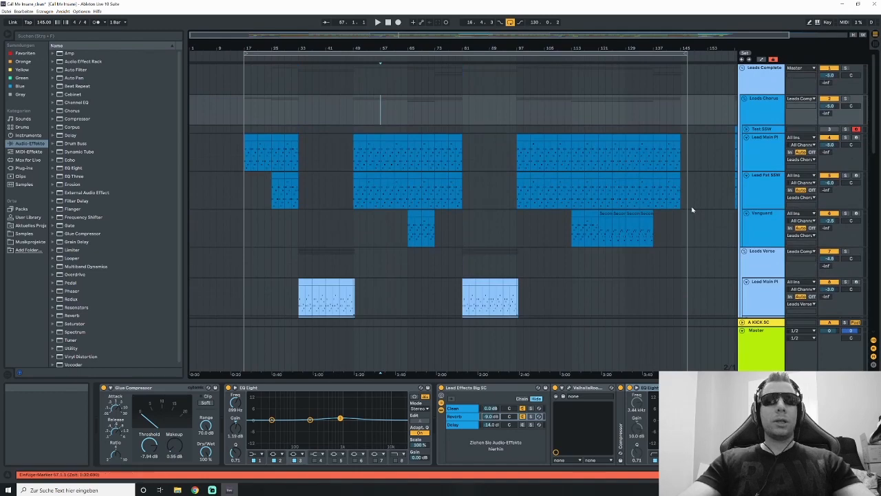
# - Show the automation lanes again and examine the Leads Chorus filter, gain and chain volume envelopes
pyautogui.press('a')
pyautogui.scroll(-1, 530, 237)
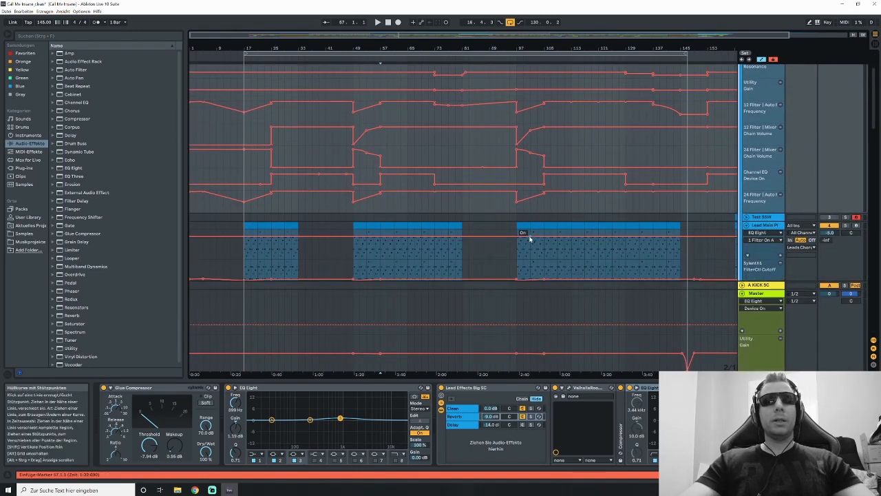
pyautogui.scroll(1, 375, 212)
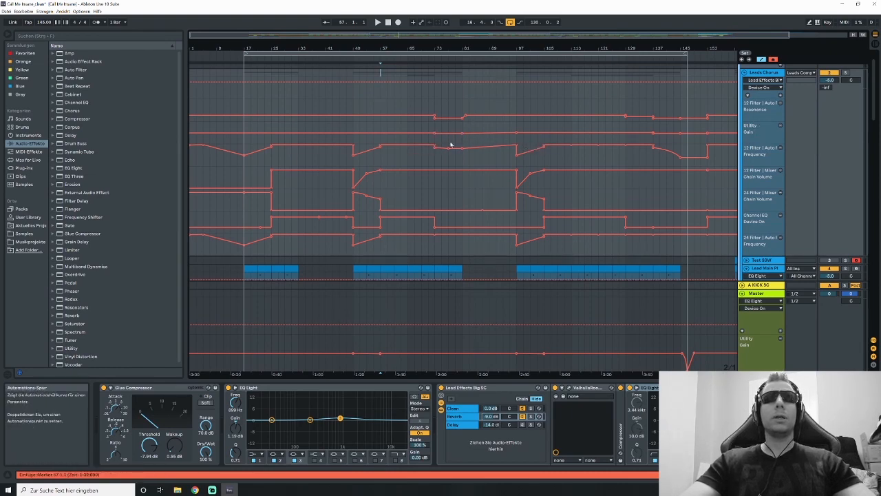
pyautogui.scroll(-1, 450, 146)
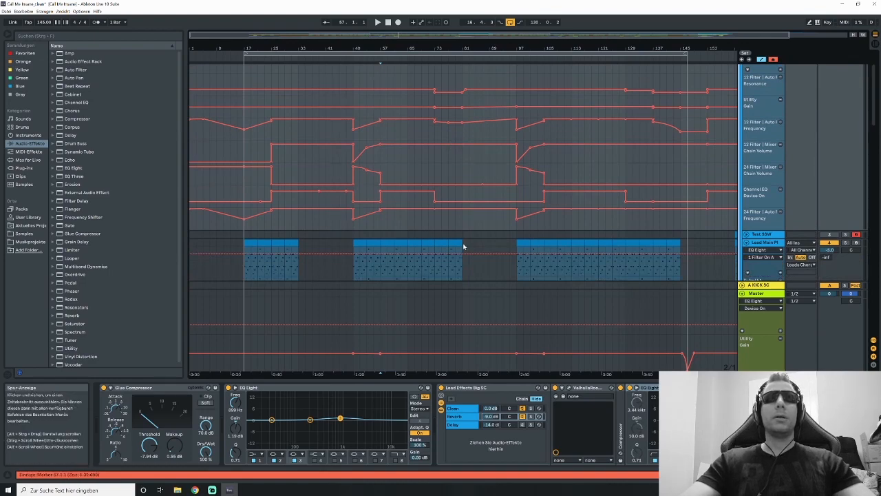
# - Solo the Leads Chorus group and play it from bar 71 to hear the automation change at bar 73
pyautogui.click(434, 231)
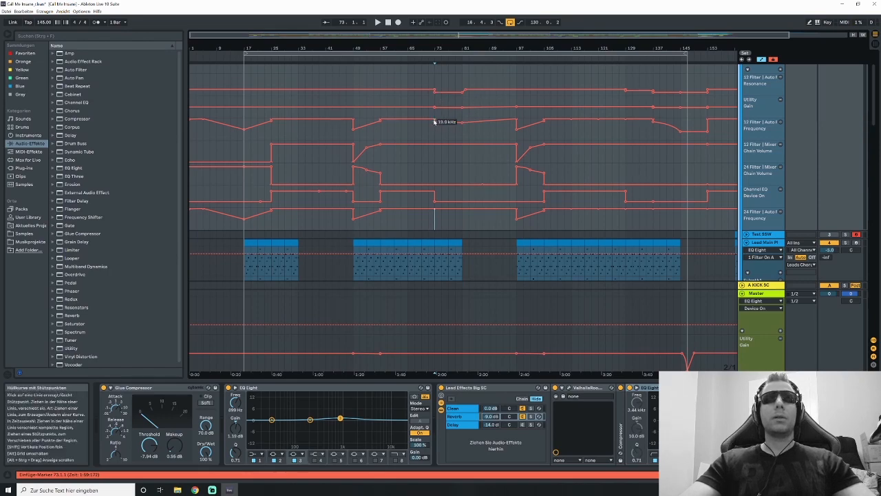
pyautogui.scroll(2, 523, 152)
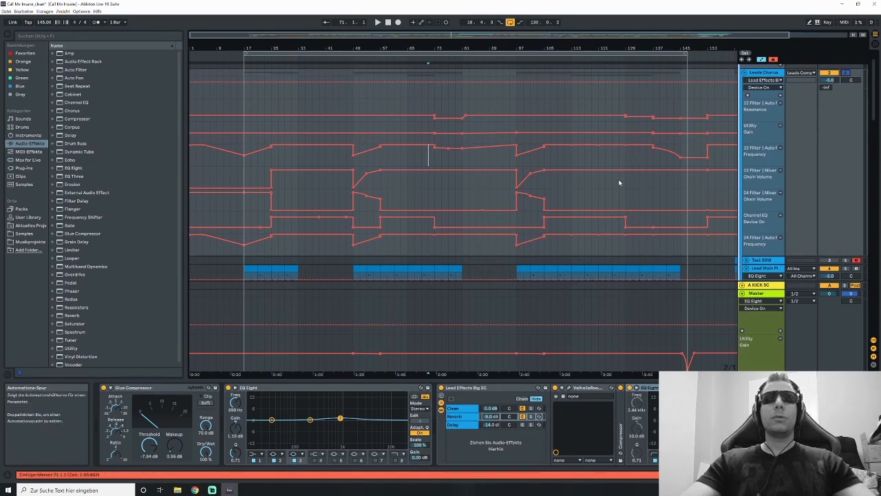
pyautogui.press('space')
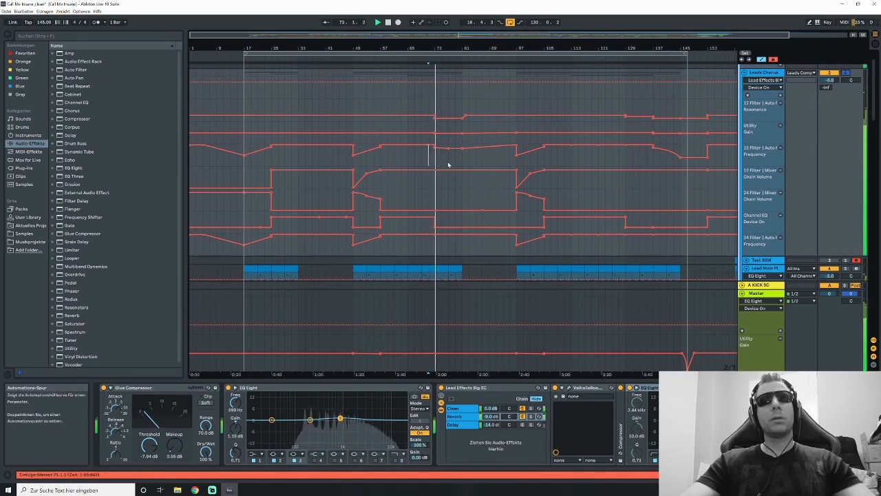
pyautogui.press('space')
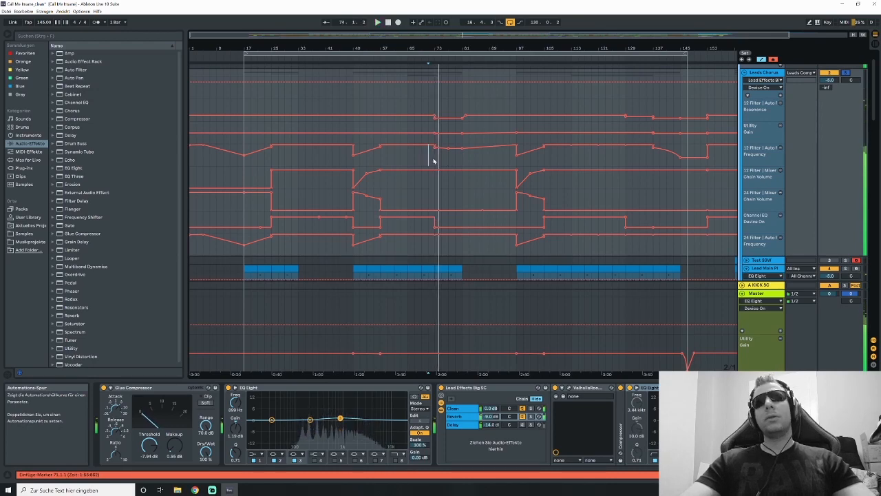
# - Mark bars 71 to 75 on the Leads Chorus 12 Filter frequency envelope, examine the lanes around it, and hide the automation
pyautogui.moveTo(431, 146); pyautogui.dragTo(443, 163)
pyautogui.scroll(-5, 445, 164)
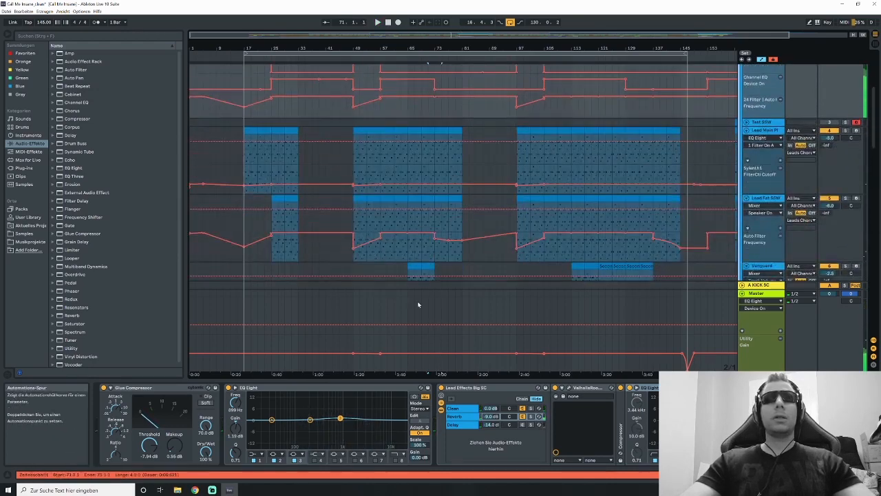
pyautogui.click(427, 267)
pyautogui.scroll(4, 426, 265)
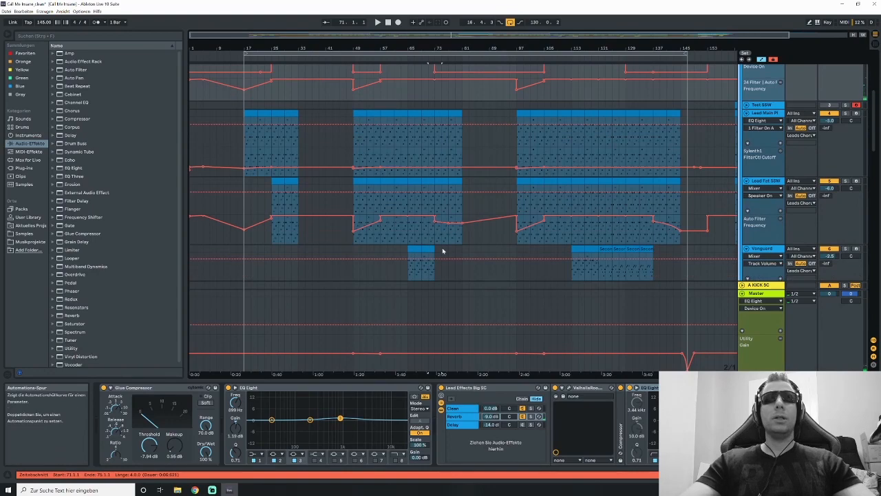
pyautogui.scroll(2, 447, 243)
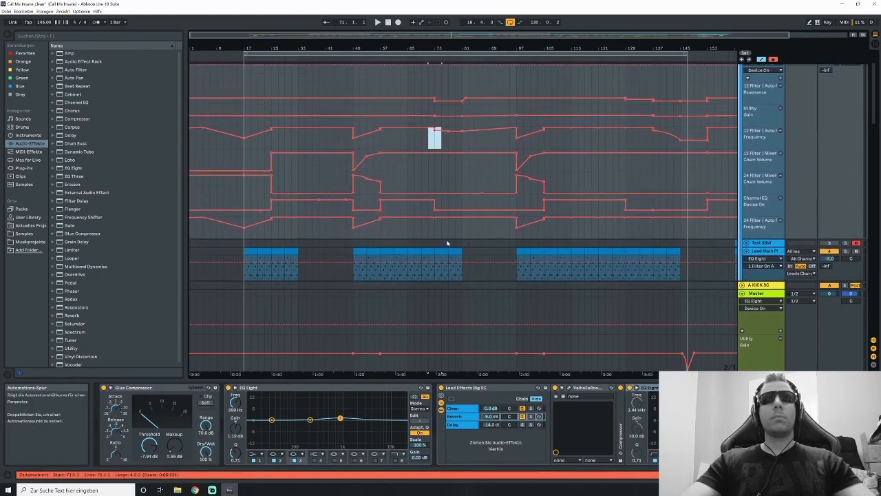
pyautogui.click(435, 141)
pyautogui.press('a')
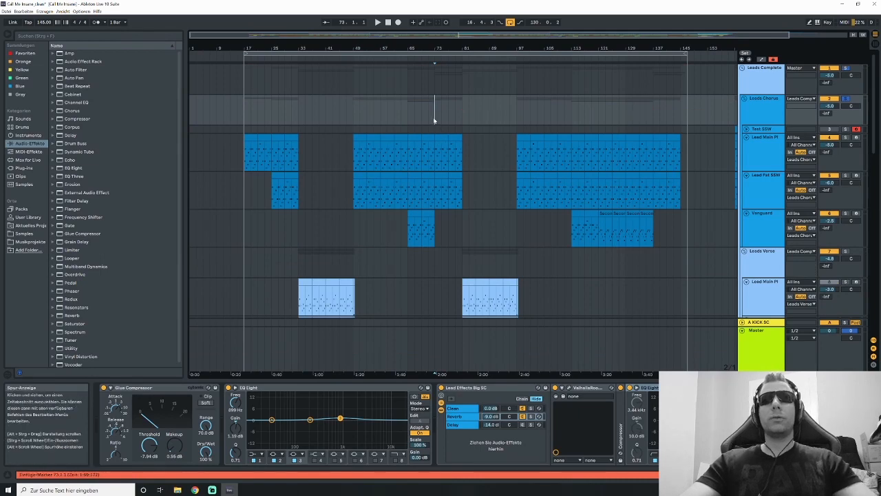
# - Mark bars 73 to 81 of Leads Chorus and play from bar 73 to hear the leads where the Leads Bridge clips start
pyautogui.moveTo(437, 121); pyautogui.dragTo(460, 124)
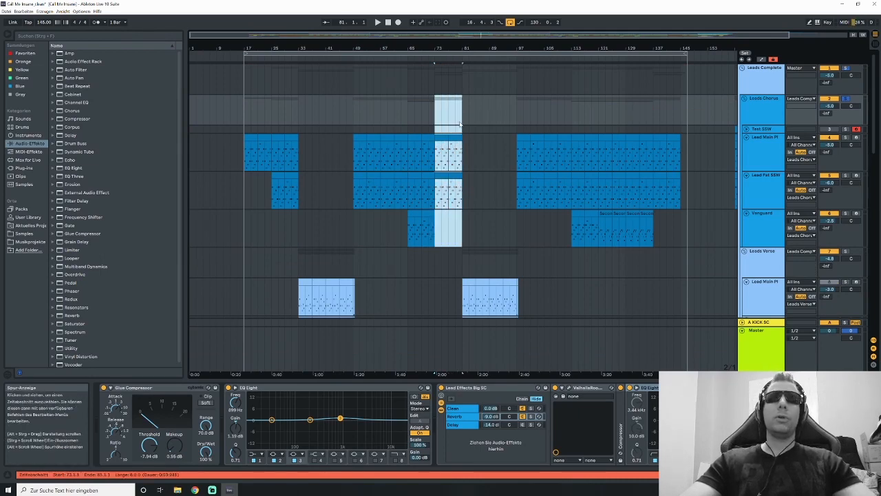
pyautogui.click(442, 122)
pyautogui.scroll(-5, 457, 143)
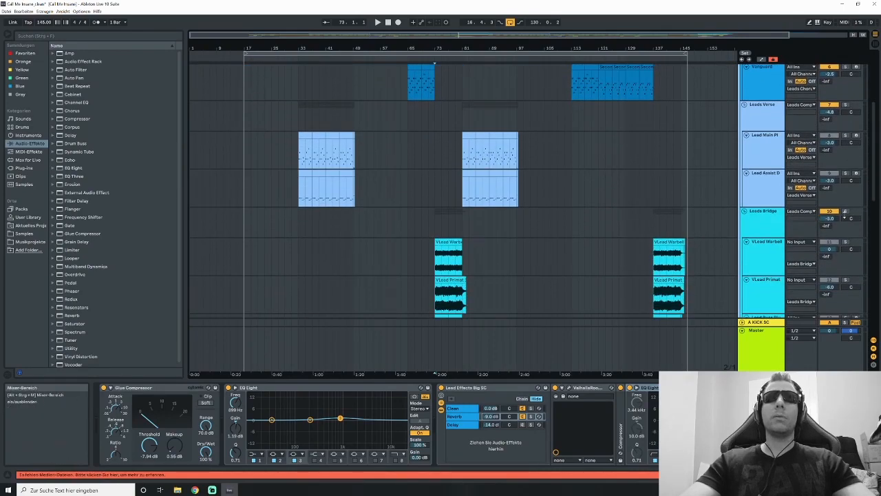
pyautogui.press('space')
pyautogui.scroll(5, 821, 215)
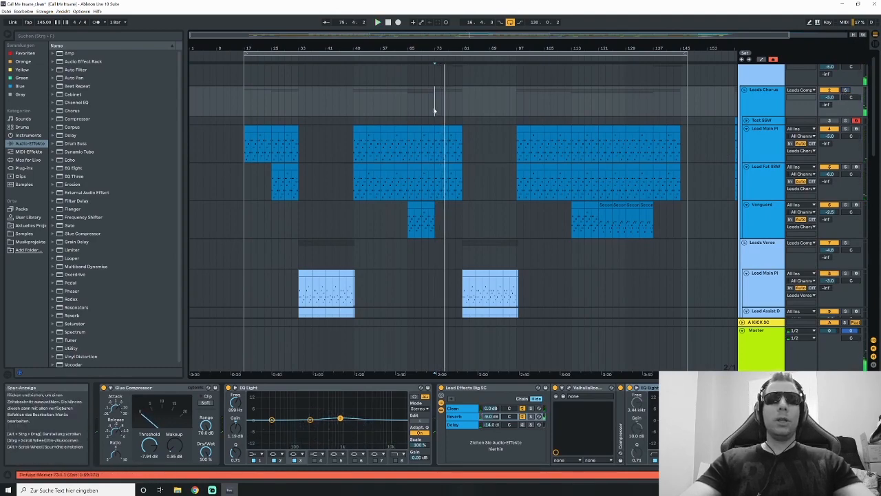
pyautogui.press('space')
pyautogui.scroll(1, 446, 127)
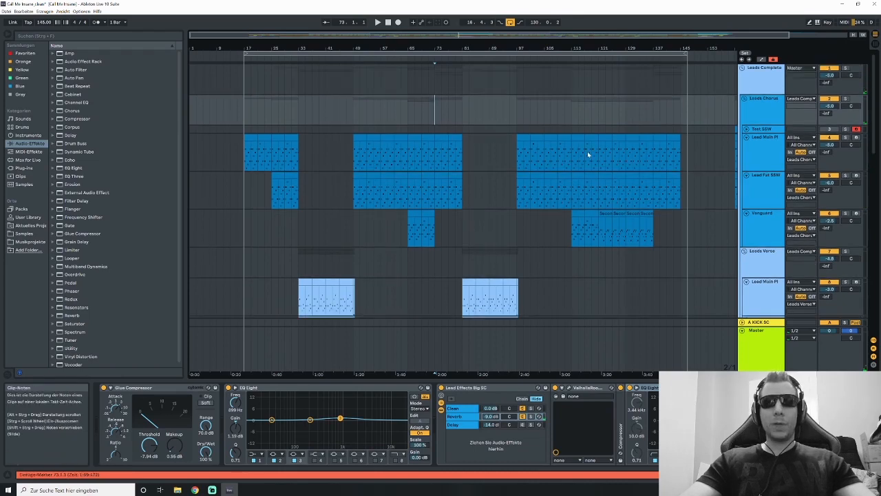
# - Enable filter 7 in the first EQ Eight of the chorus's Lead Main track and place its boost at about 340 Hz and 7 dB
pyautogui.press('a')
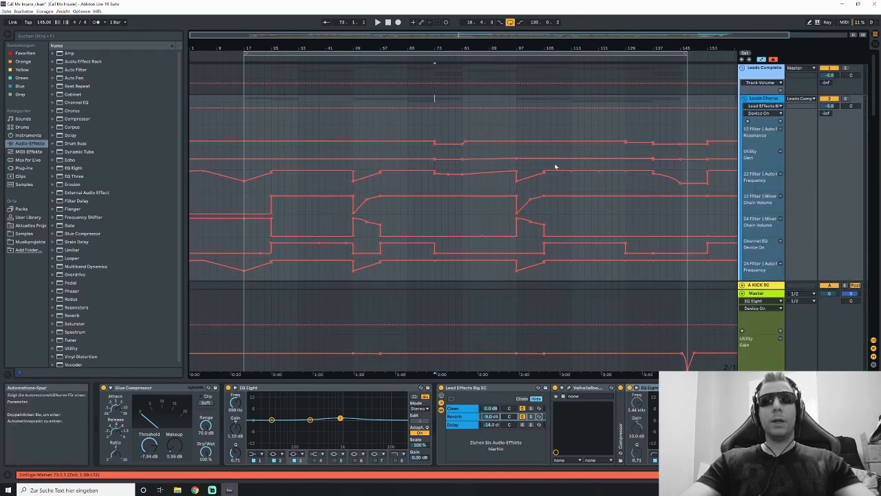
pyautogui.press('a')
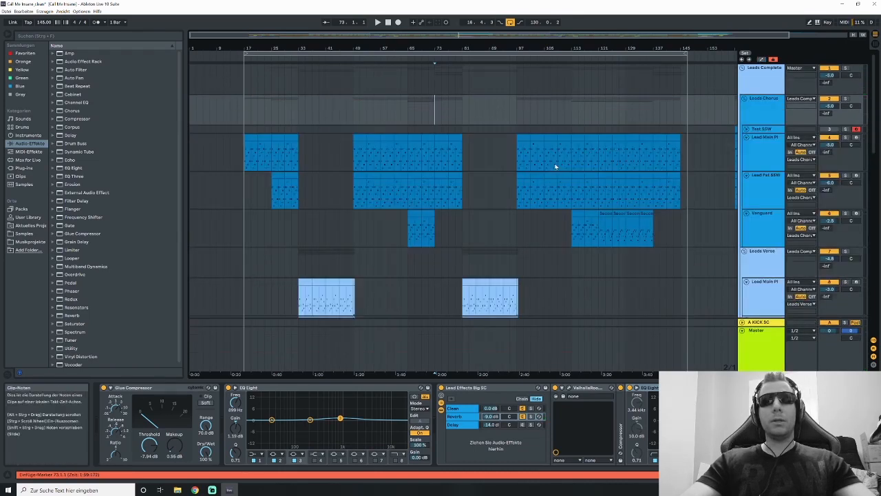
pyautogui.click(434, 157)
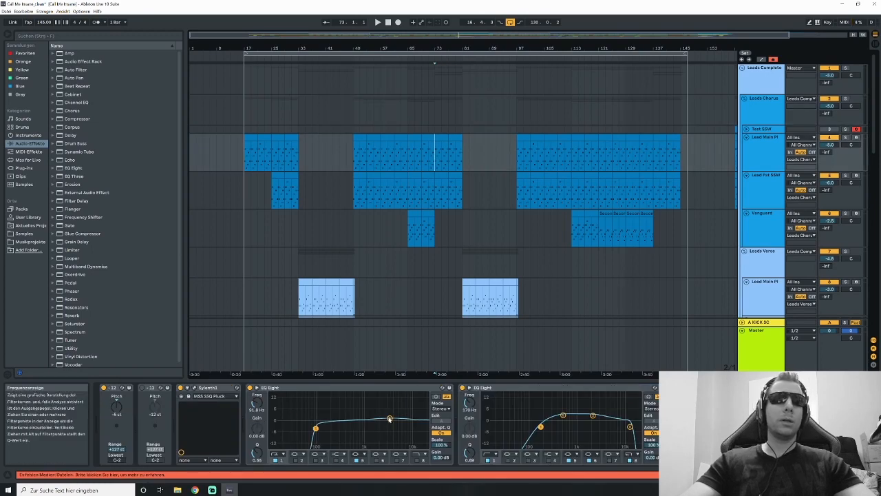
pyautogui.click(396, 460)
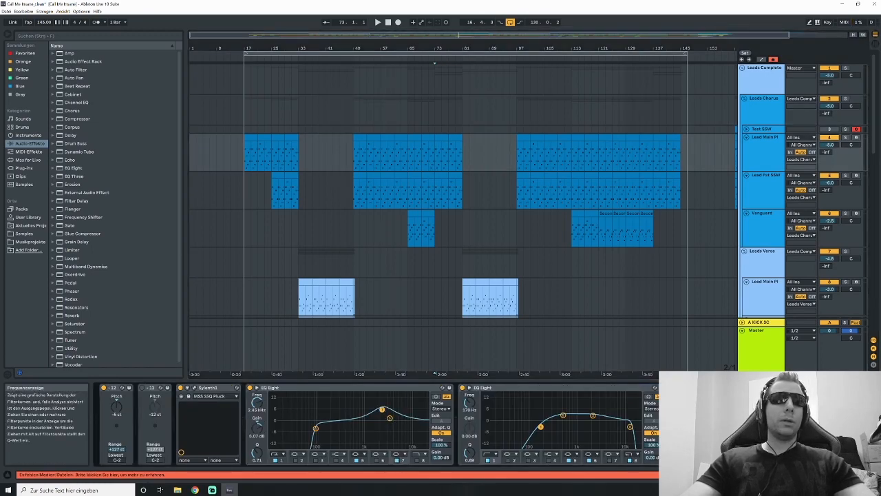
pyautogui.moveTo(382, 410); pyautogui.dragTo(341, 408)
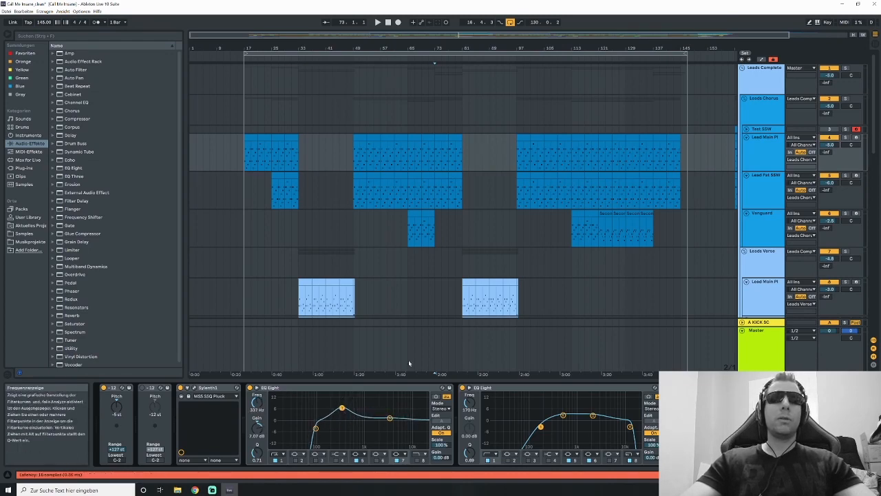
# - Show the filter 7 frequency automation, add a rise and fall over bars 57 to 65, and duplicate it onto the following eight bars
pyautogui.press('a')
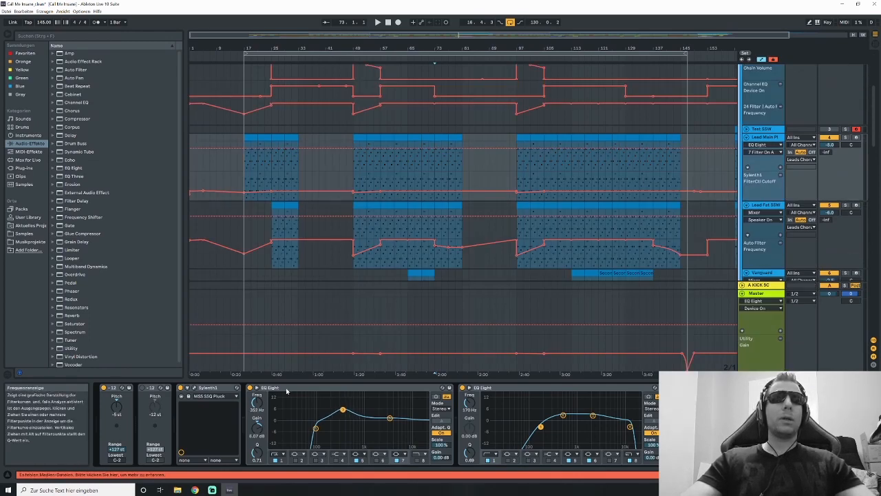
pyautogui.moveTo(257, 402); pyautogui.dragTo(257, 401)
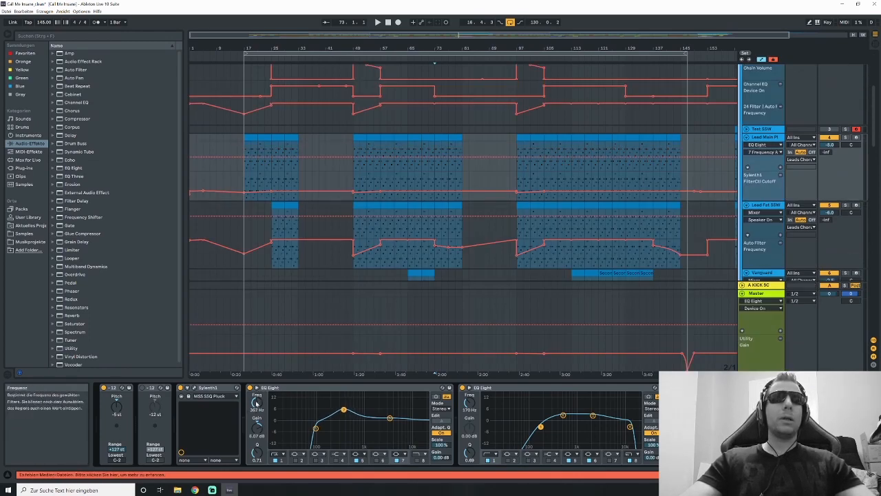
pyautogui.click(381, 157)
pyautogui.moveTo(395, 157)
pyautogui.mouseDown()
pyautogui.moveTo(406, 157)
pyautogui.moveTo(386, 169)
pyautogui.moveTo(407, 170)
pyautogui.mouseUp()
pyautogui.hotkey('ctrl', 'd')
# - Solo the Lead Main track, play it from bar 57, and set filter 7 to about 9.8 dB gain and a Q of 0.25
pyautogui.click(845, 137)
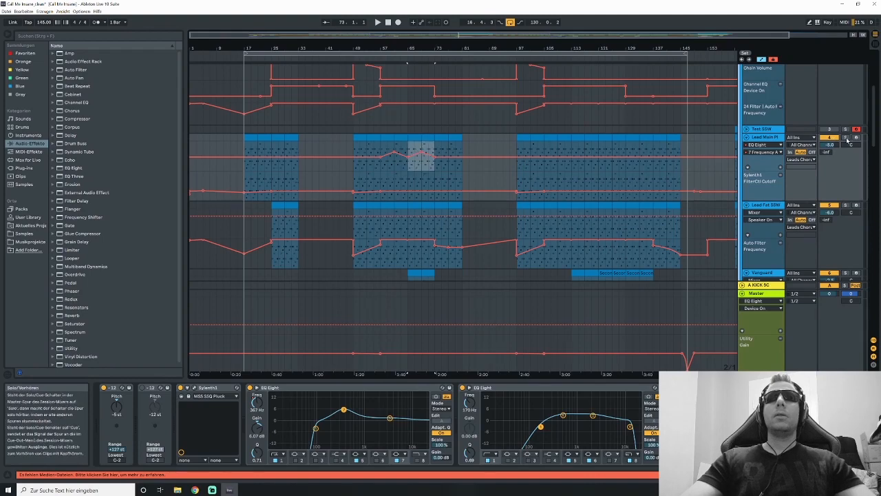
pyautogui.click(383, 167)
pyautogui.press('space')
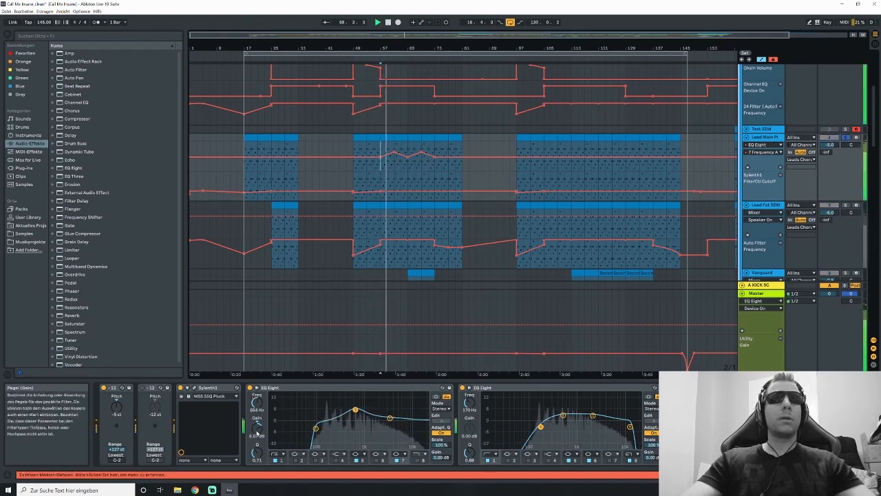
pyautogui.click(256, 429)
pyautogui.moveTo(359, 403); pyautogui.dragTo(367, 403)
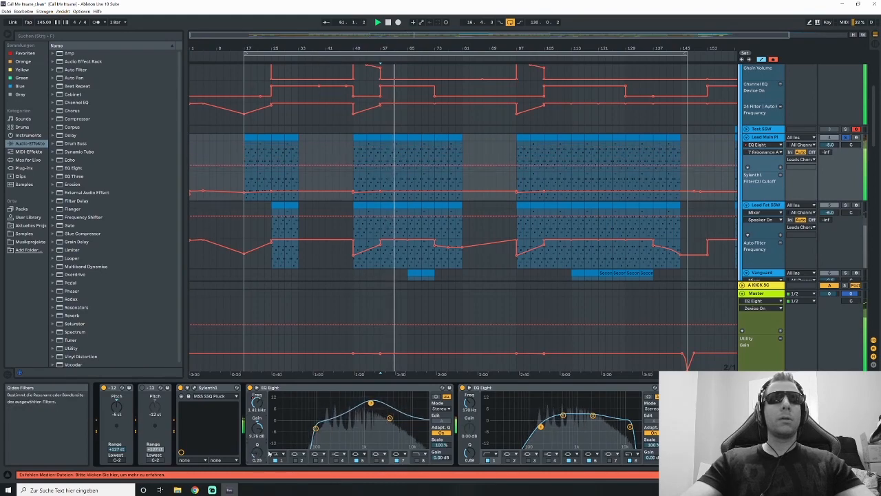
pyautogui.scroll(3, 413, 235)
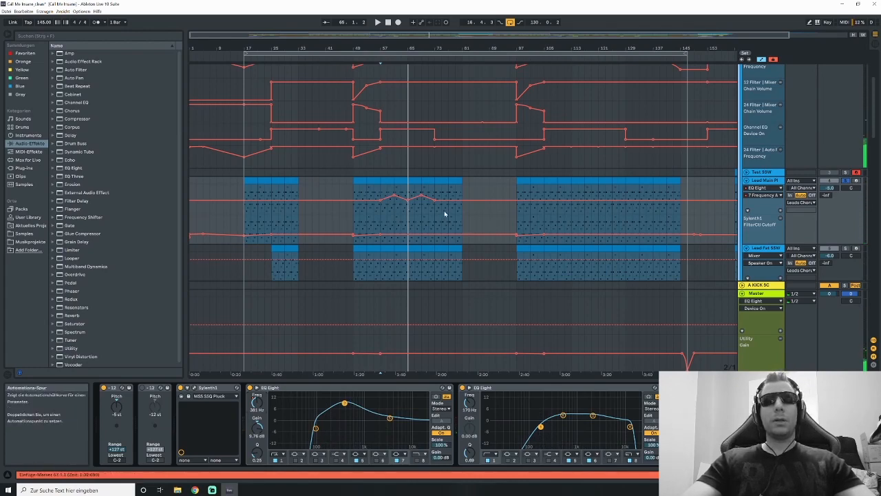
# - Delete the filter 7 frequency automation over bars 57 to 75, turn filter 7 off, and hide the automation lanes
pyautogui.moveTo(442, 213); pyautogui.dragTo(381, 214)
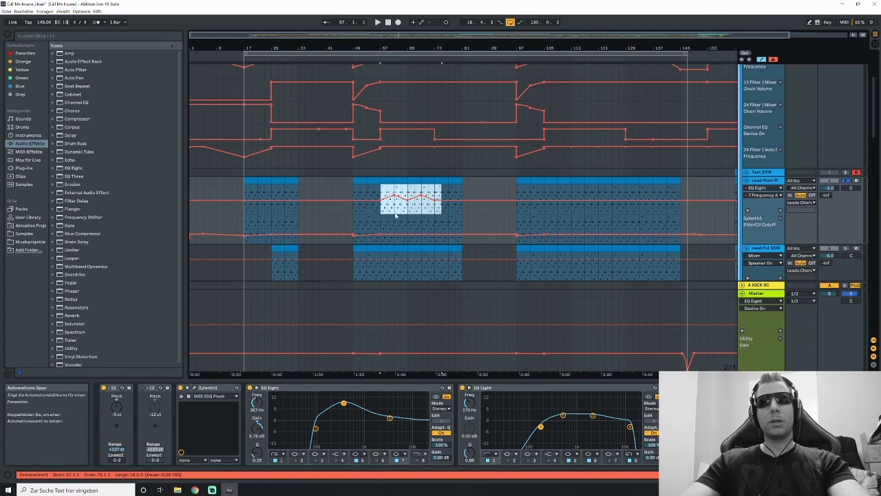
pyautogui.press('Delete')
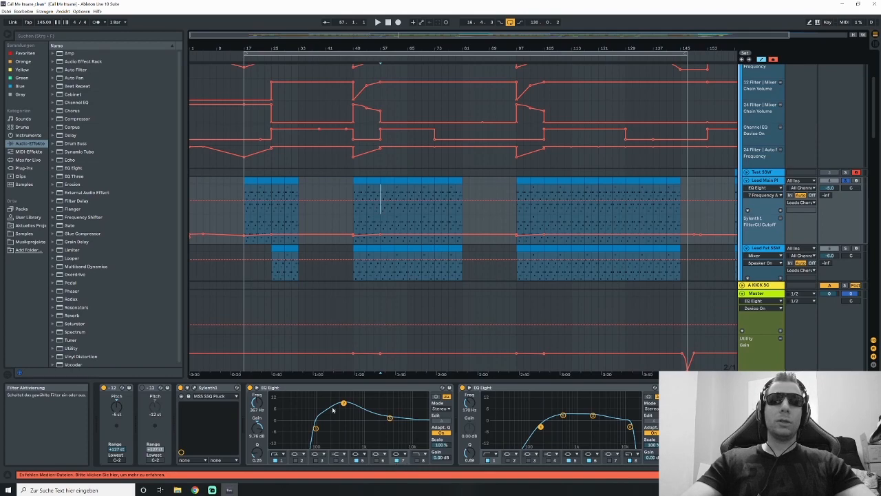
pyautogui.click(399, 460)
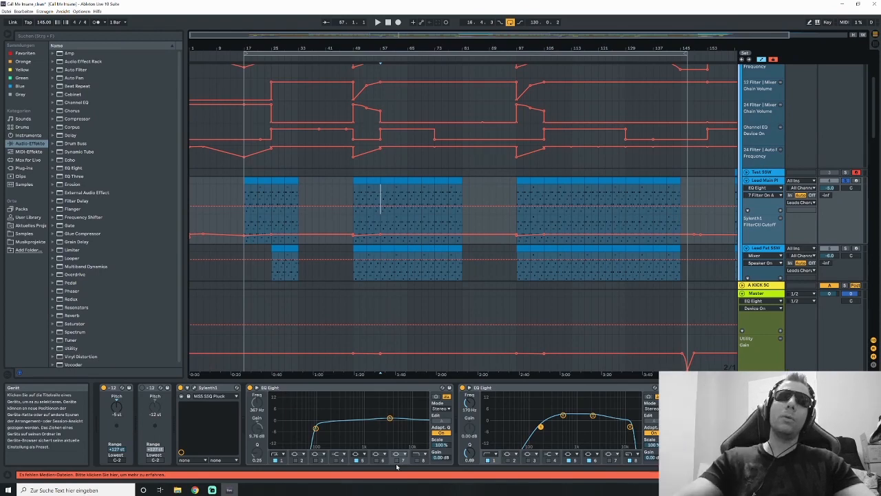
pyautogui.press('a')
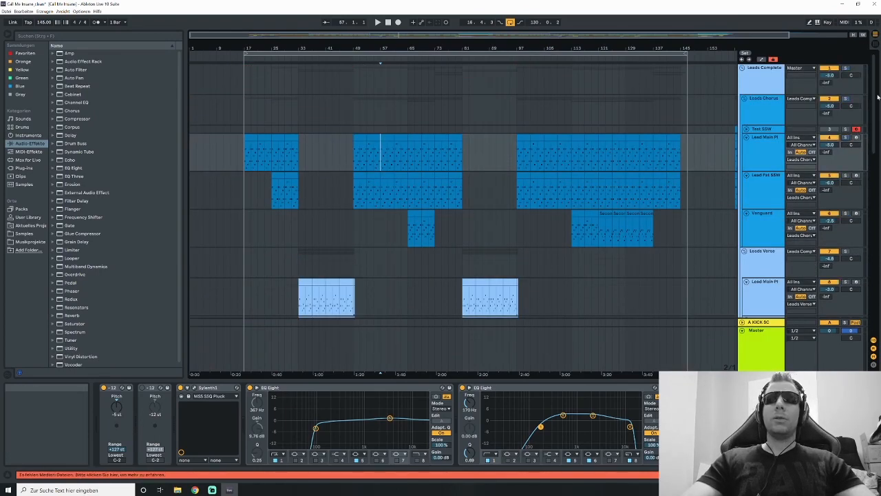
# - Look over the arrangement down to the drum tracks, bring up the Master track's devices, and return to the leads
pyautogui.scroll(-4, 873, 155)
pyautogui.moveTo(873, 156); pyautogui.dragTo(877, 282)
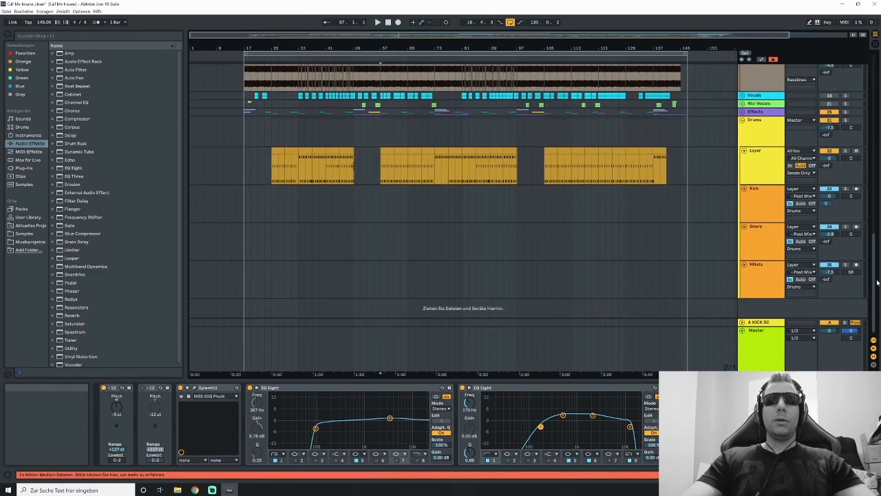
pyautogui.click(403, 355)
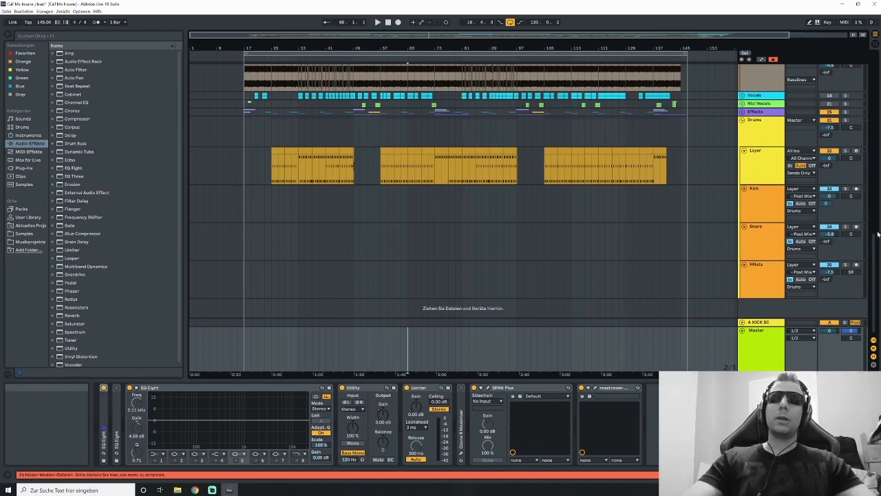
pyautogui.scroll(5, 873, 193)
pyautogui.moveTo(872, 193); pyautogui.dragTo(873, 69)
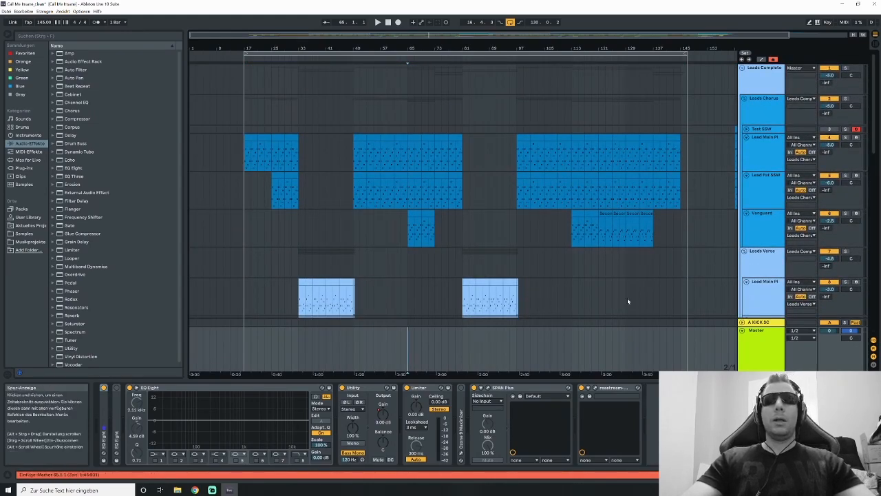
# - View the device chain of the Vanguard track at bar 57, followed by the Master track's chain
pyautogui.click(381, 223)
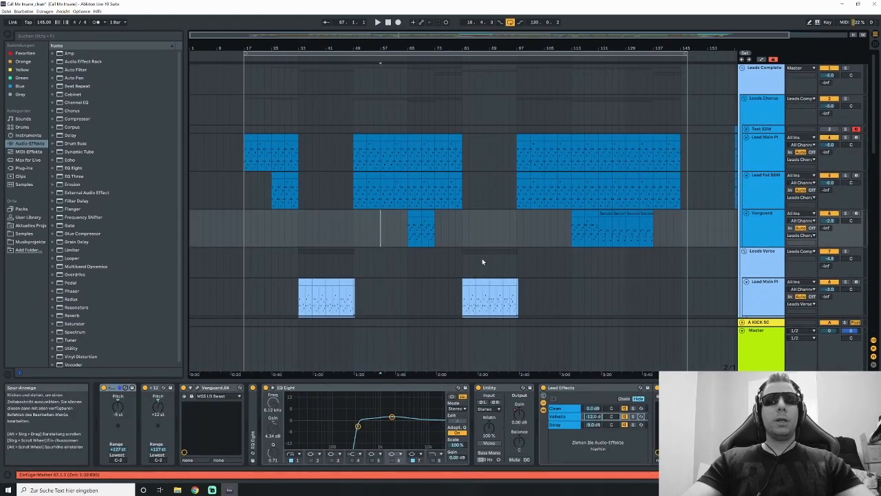
pyautogui.click(382, 340)
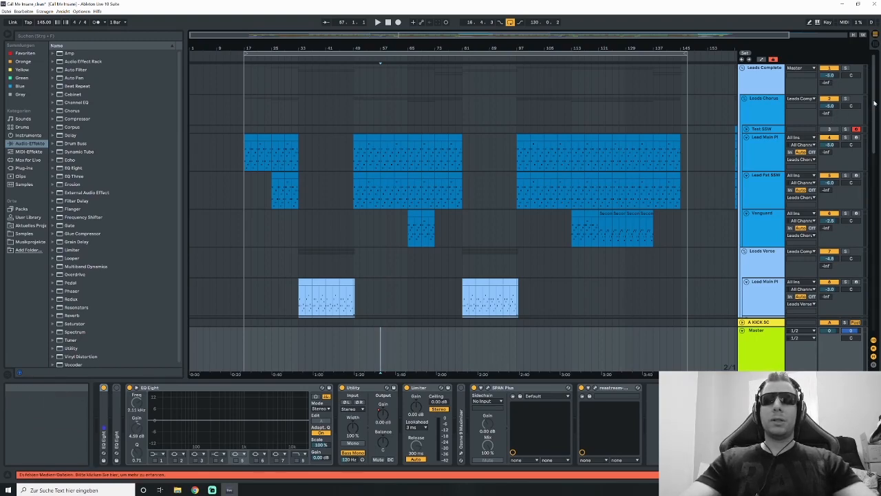
pyautogui.moveTo(875, 103)
pyautogui.mouseDown()
pyautogui.moveTo(875, 282)
pyautogui.moveTo(865, 96)
pyautogui.mouseUp()
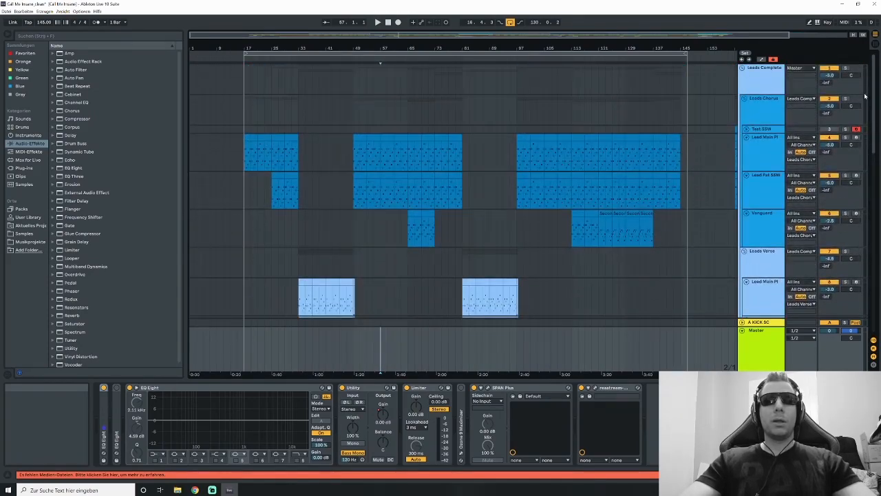